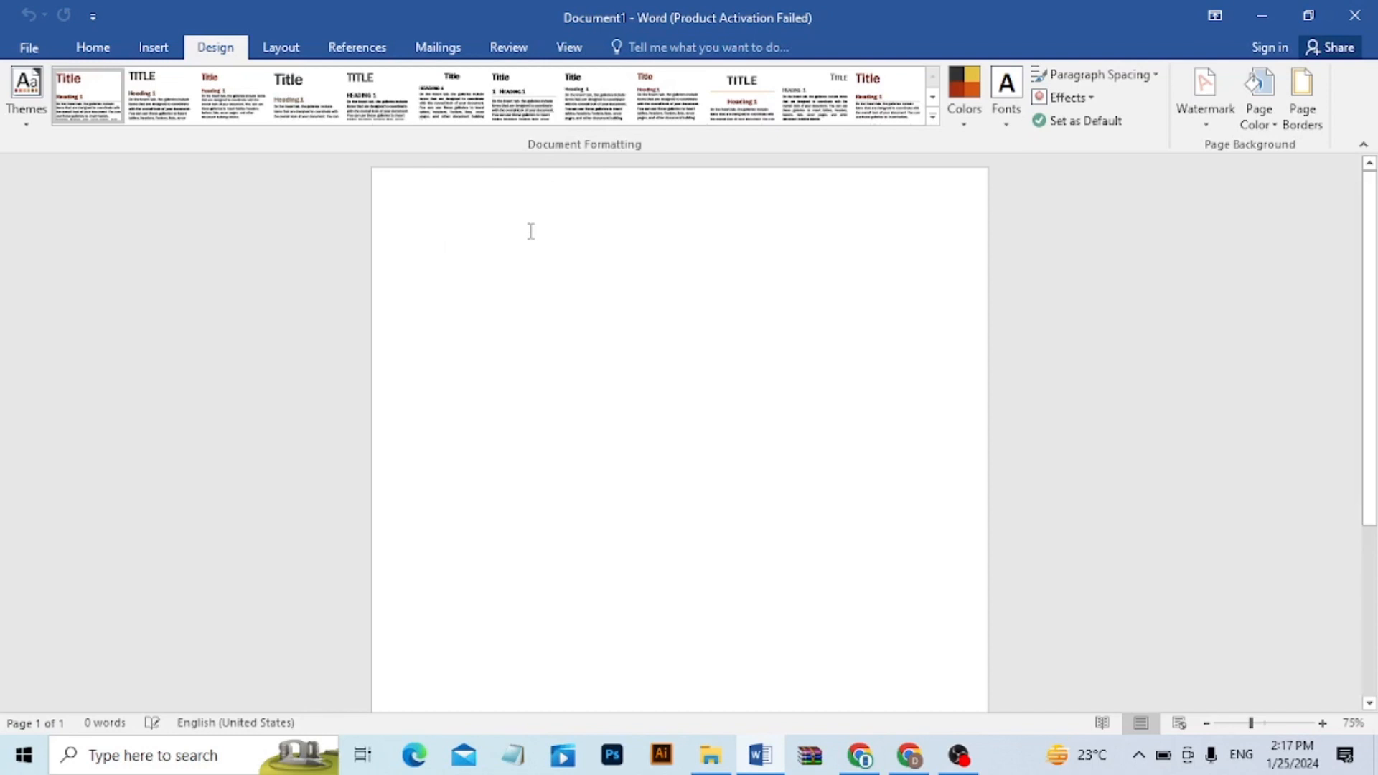
- Generate ten paragraphs of sample text in the blank document with =rand(10)
text(=rand()
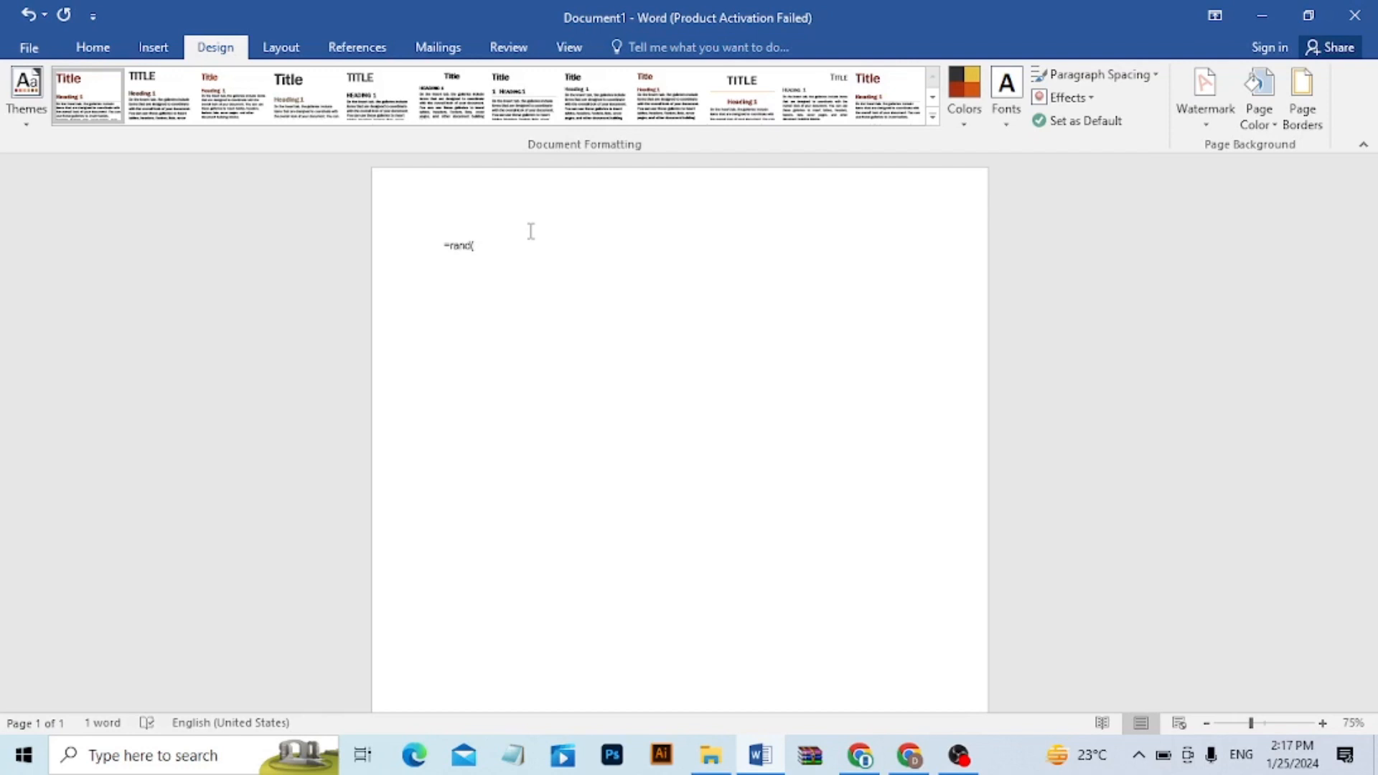
text(10)
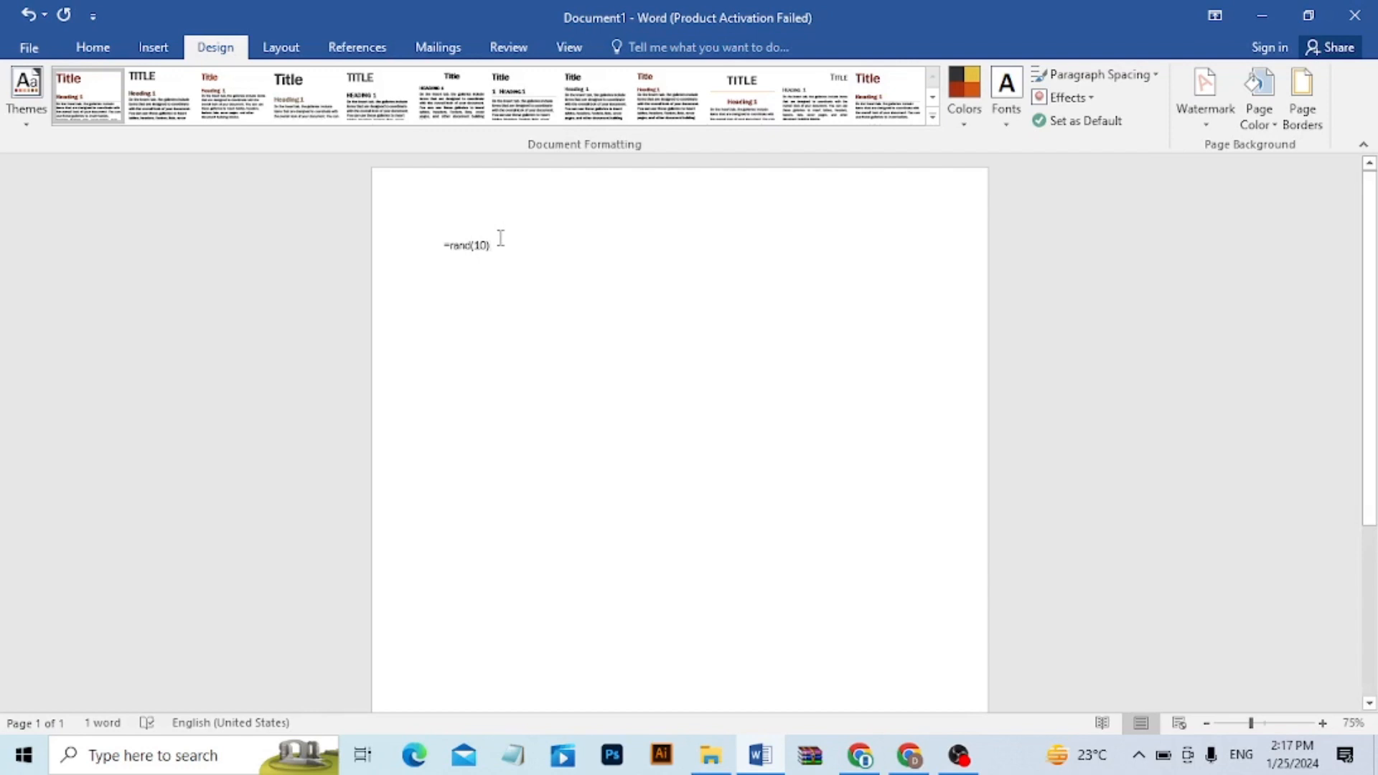
key(Return)
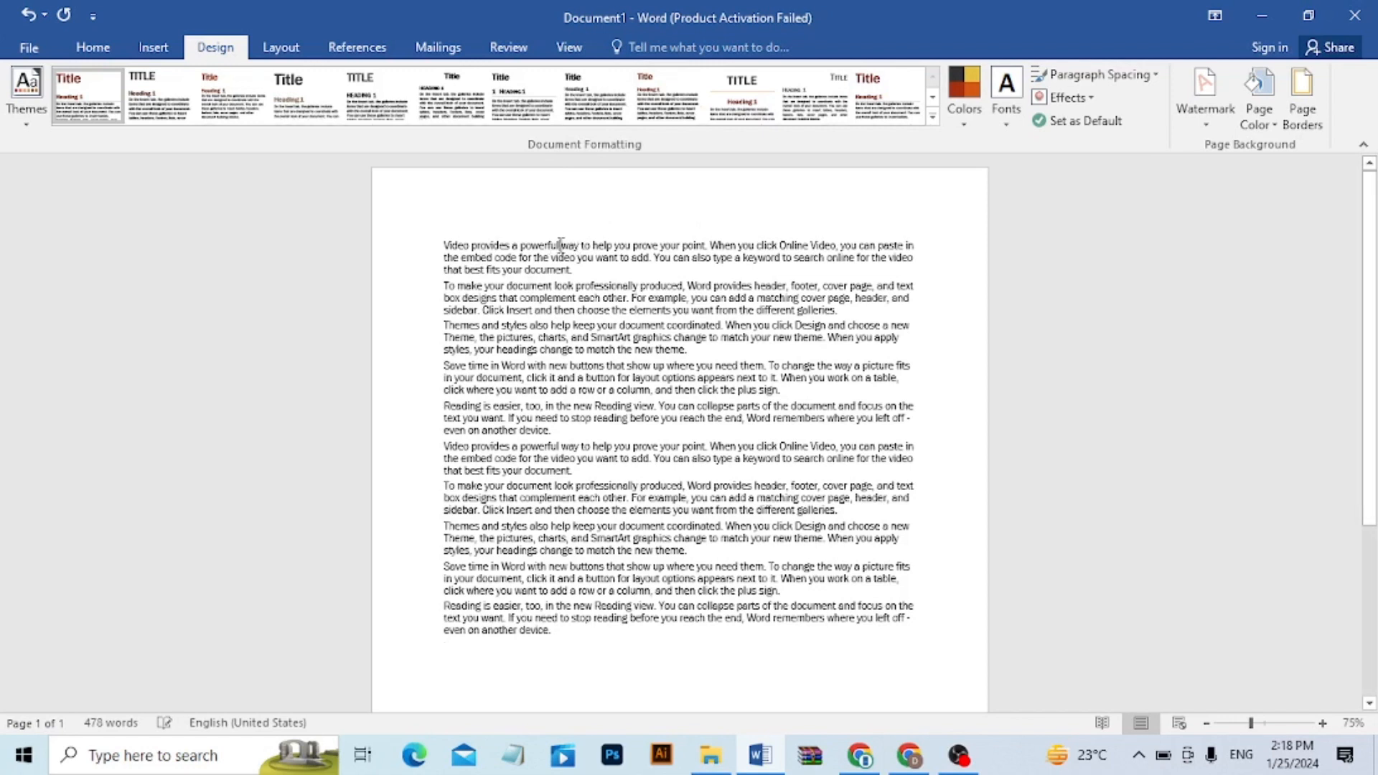
- Split the openings of the first four paragraphs onto their own lines: "Video provides a powerful", "To make your document", "Themes and styles also", "Save time in Word"
click(560, 245)
key(Return)
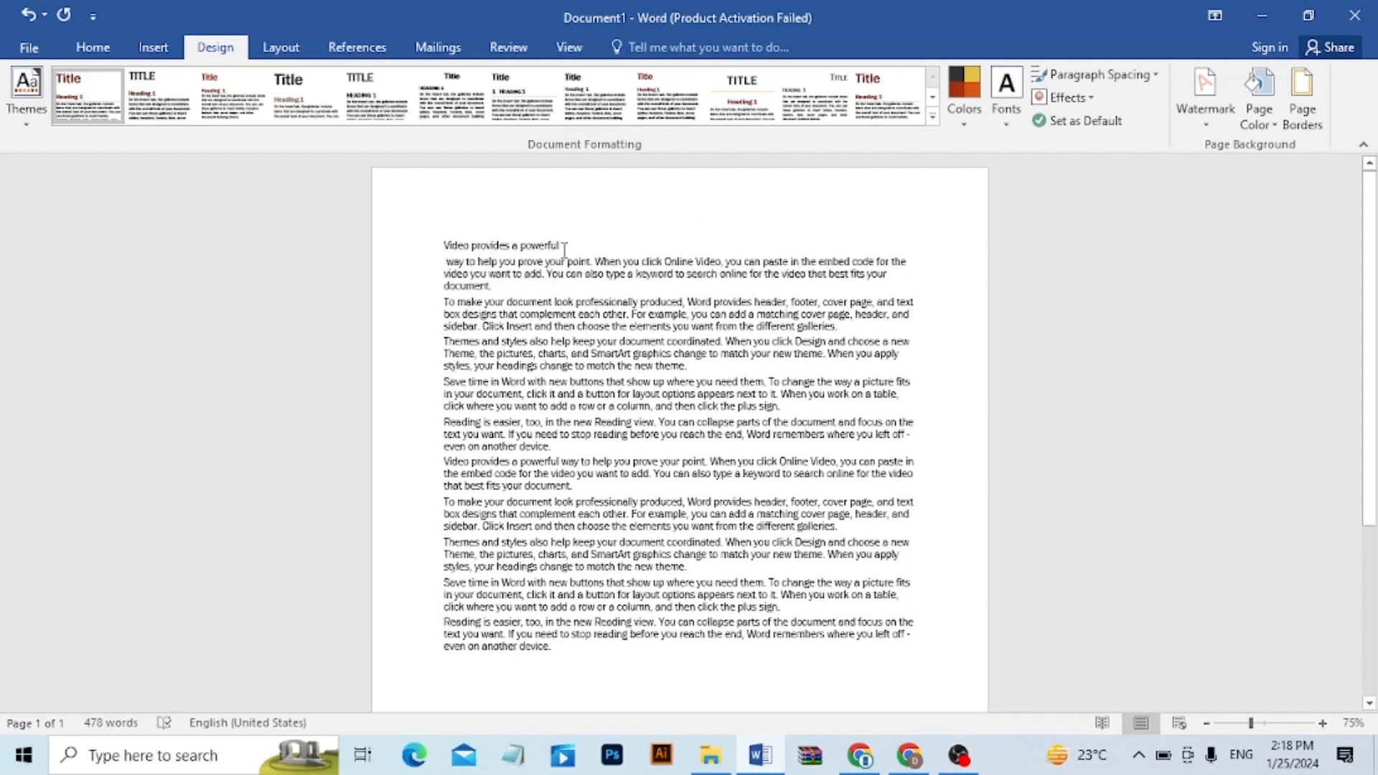
key(Delete)
click(555, 301)
key(Return)
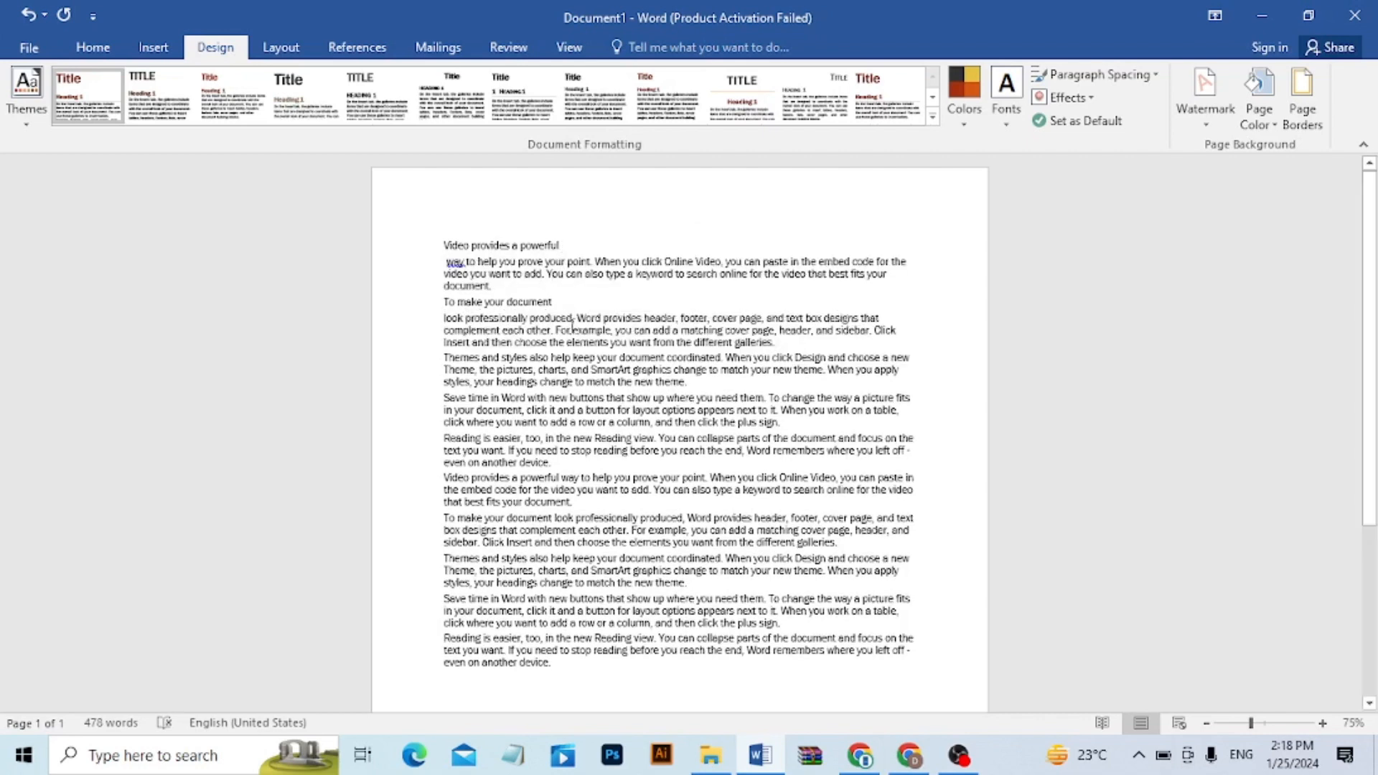
click(550, 357)
key(Return)
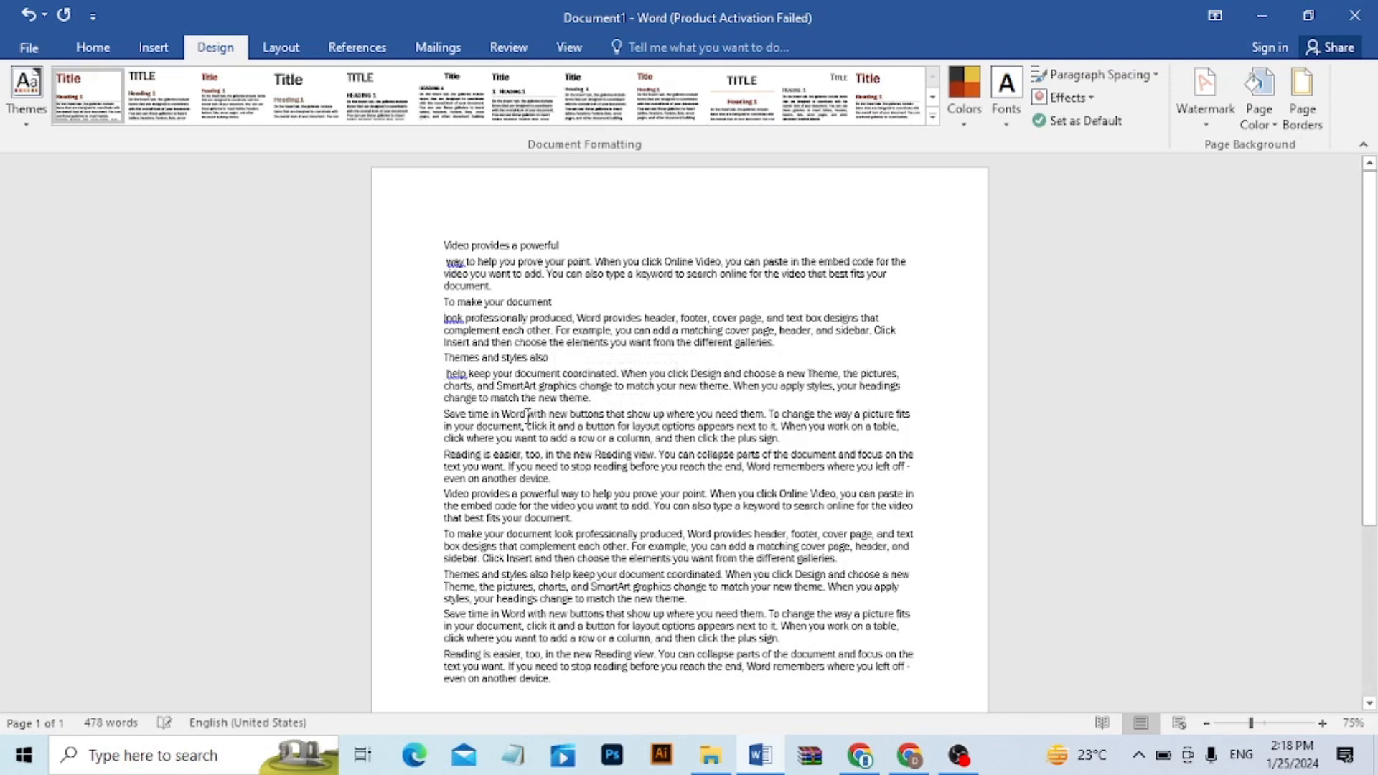
click(529, 415)
key(Return)
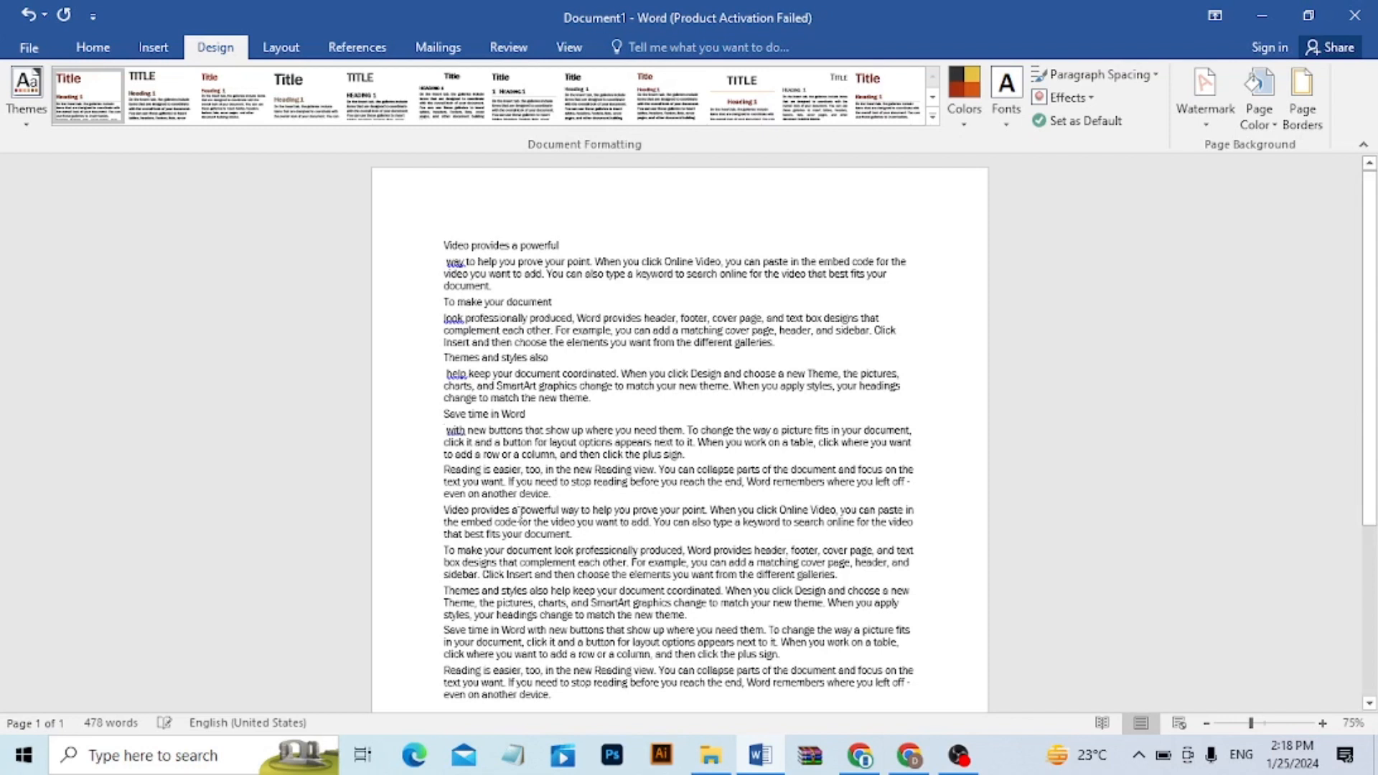
- Split "Video provides a", "To make your document" and "Save time in Word with" onto their own lines in the repeated paragraphs
click(521, 510)
key(Return)
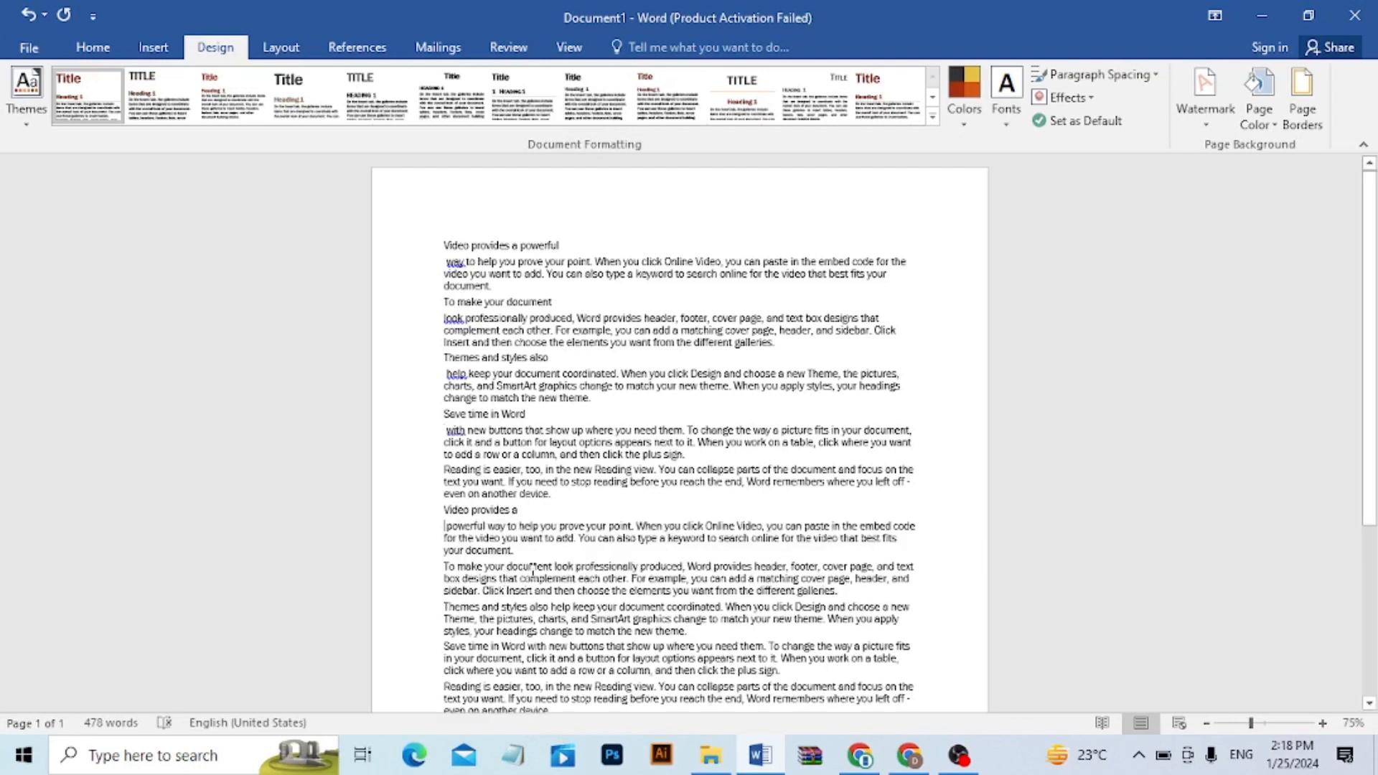
click(553, 567)
key(Return)
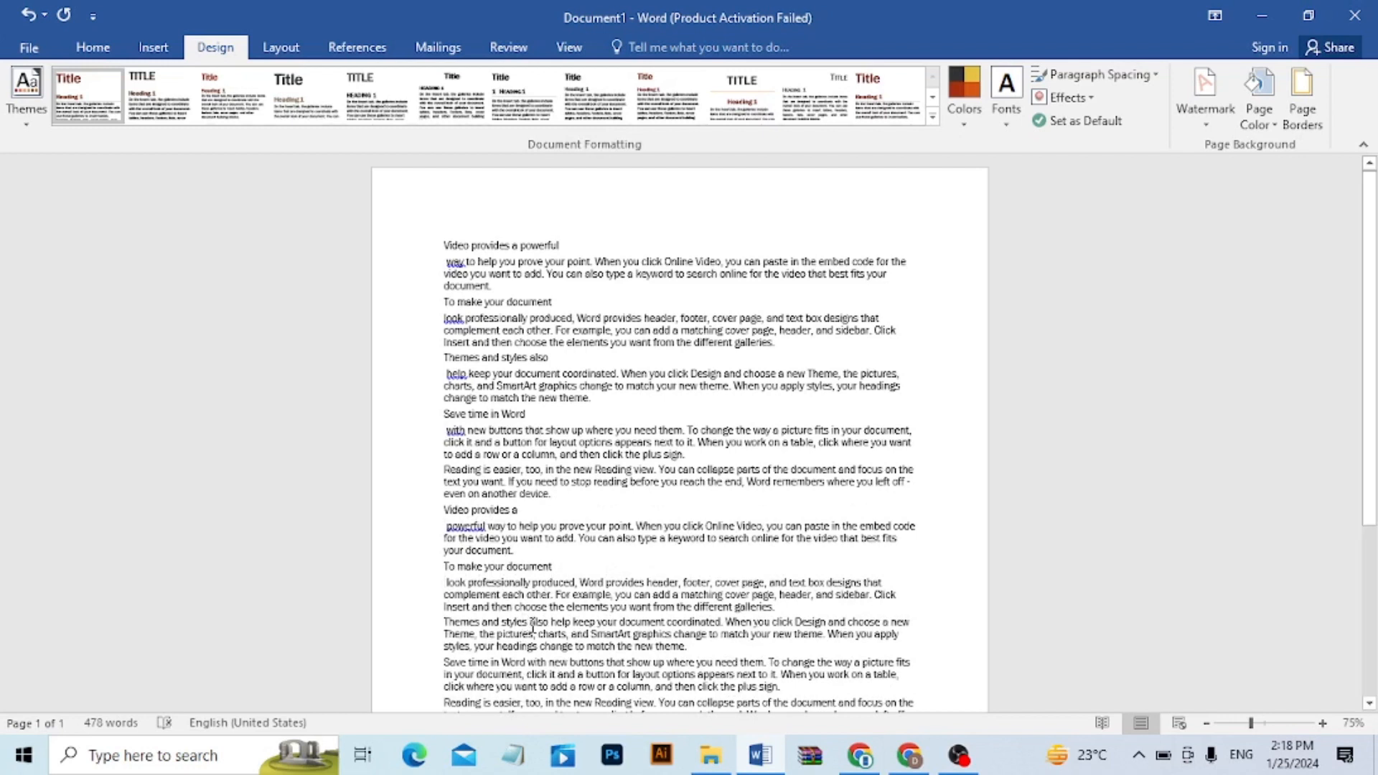
click(548, 662)
key(Return)
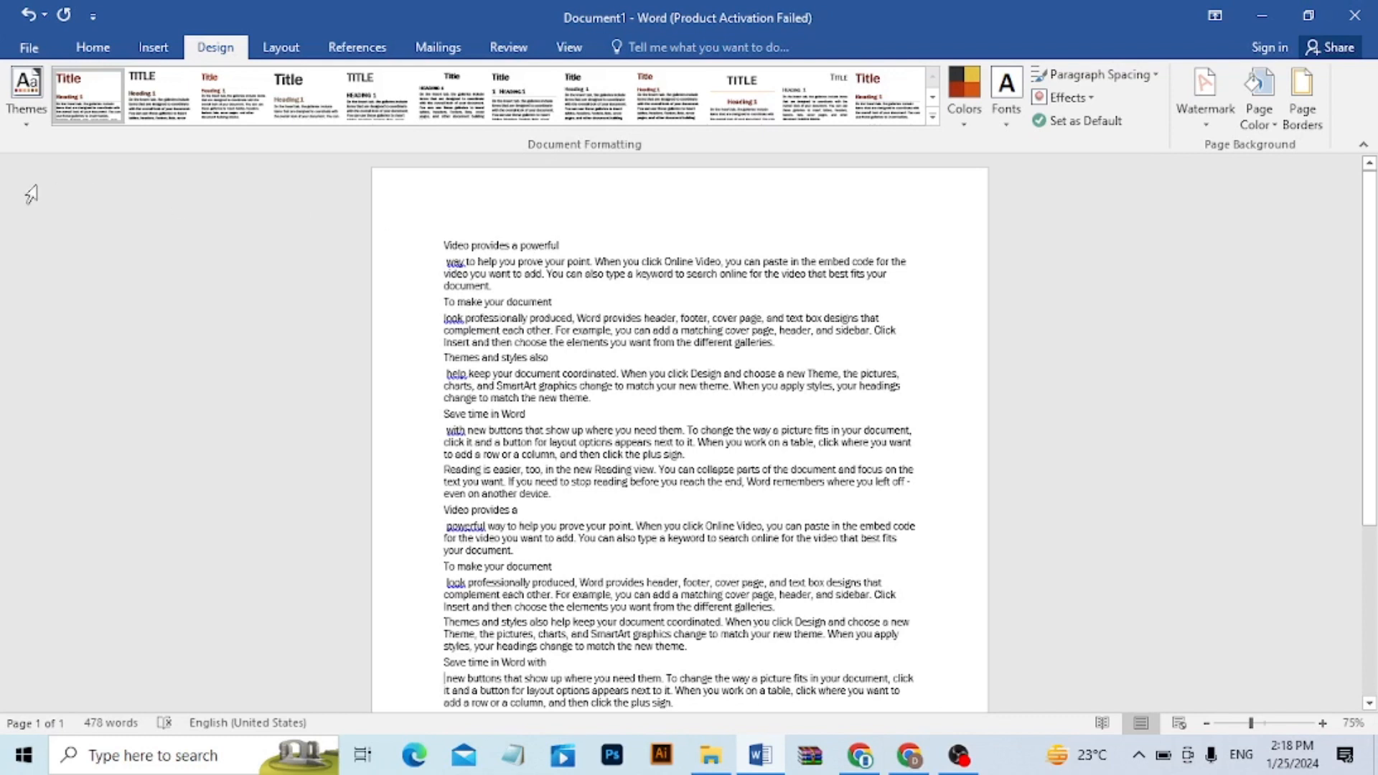
- Try the Heading 1 style on the first line, "Video provides a powerful", and undo it
click(92, 47)
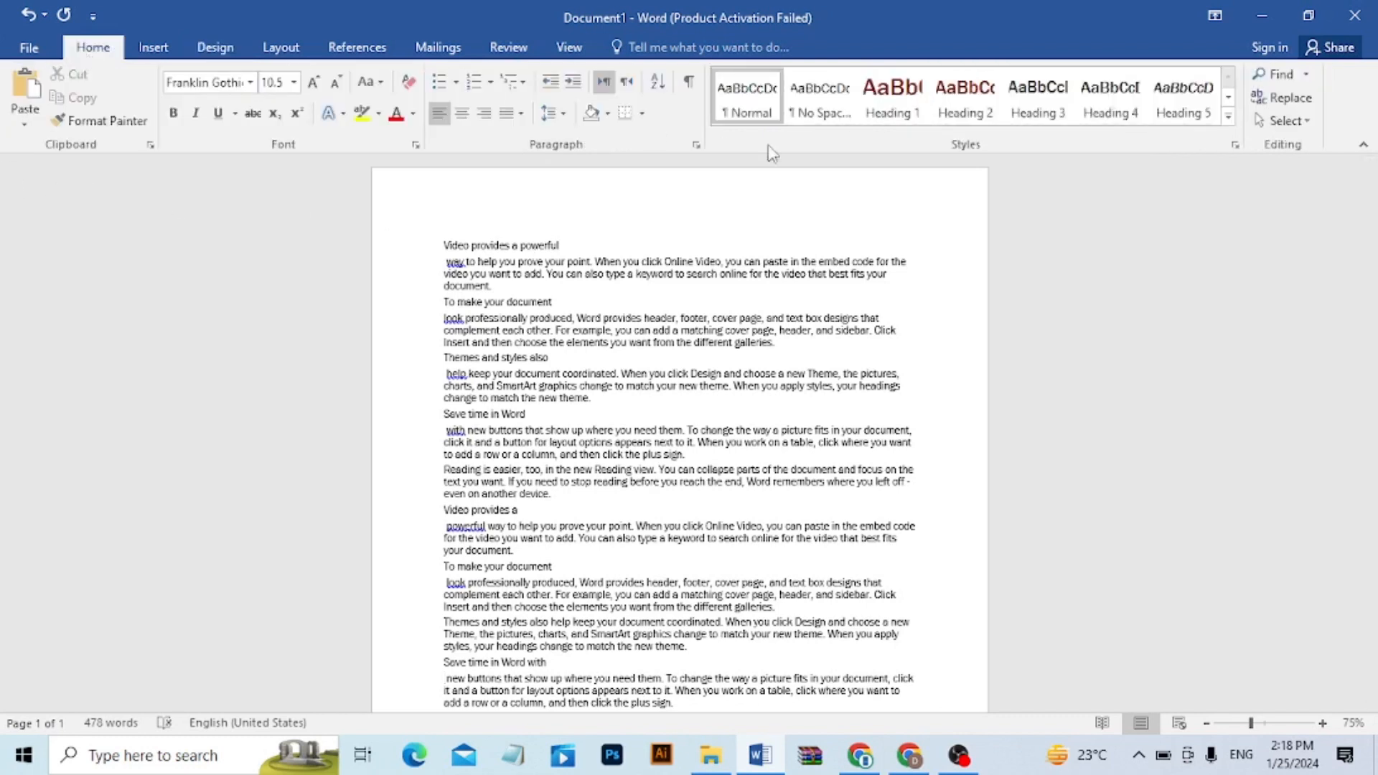
click(422, 241)
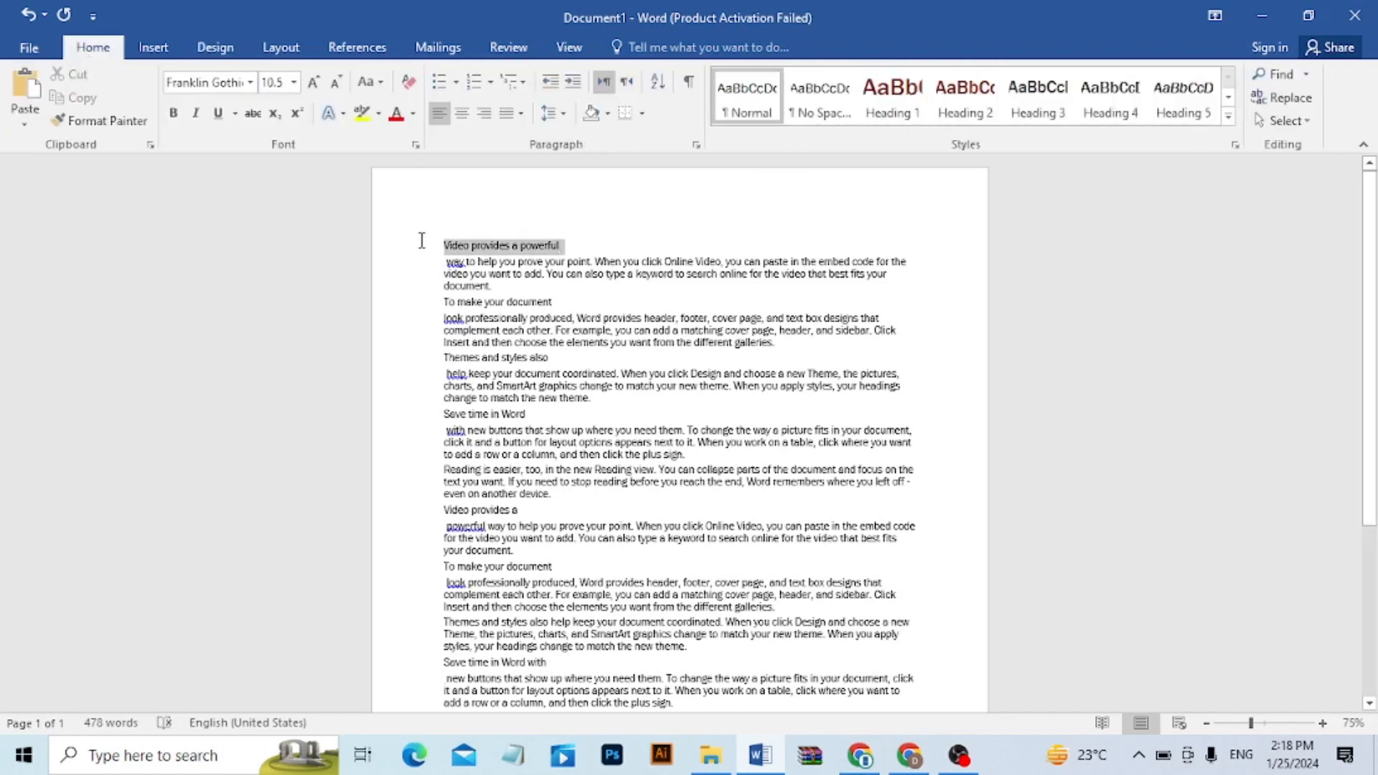
click(897, 108)
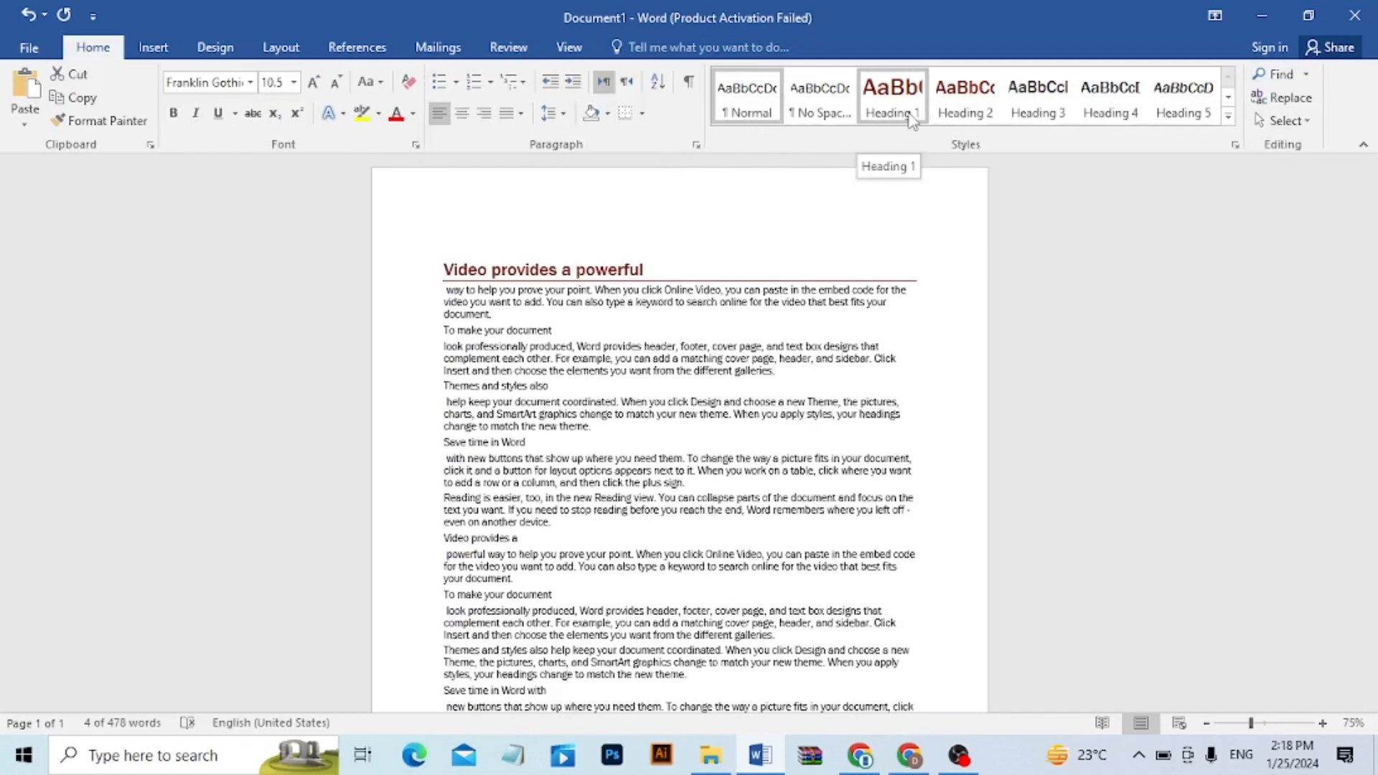
key(ctrl+z)
- Insert an empty line above the first line of the document and apply the Title style to it
click(462, 251)
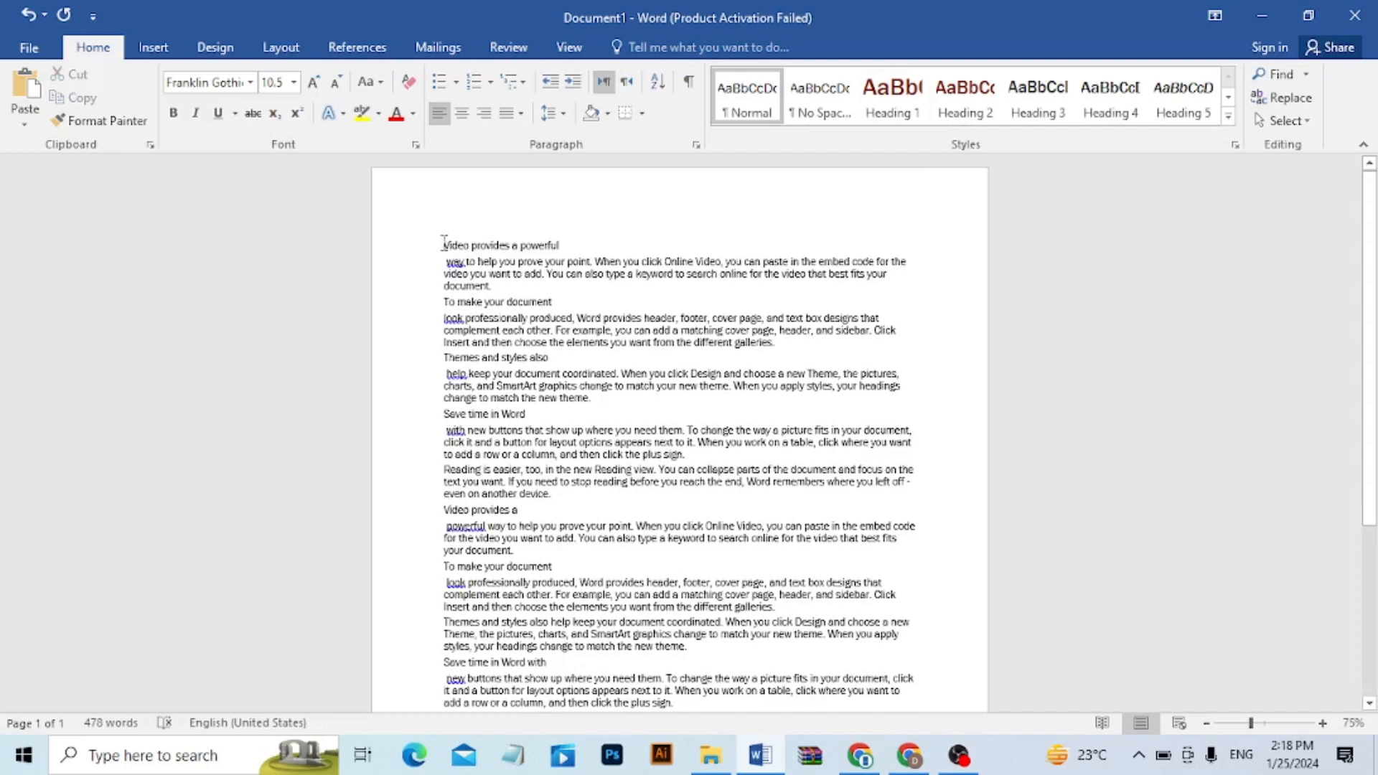
key(Return)
click(450, 217)
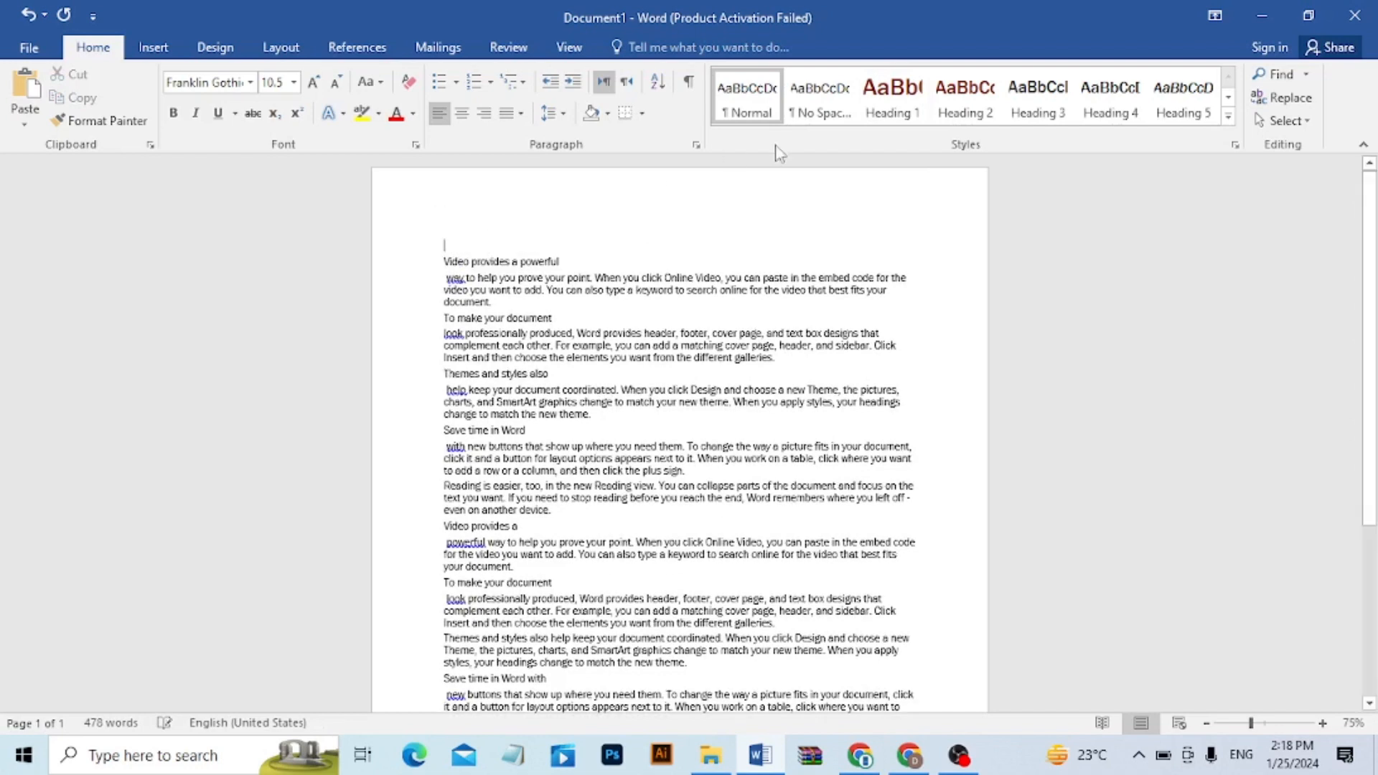
click(1231, 120)
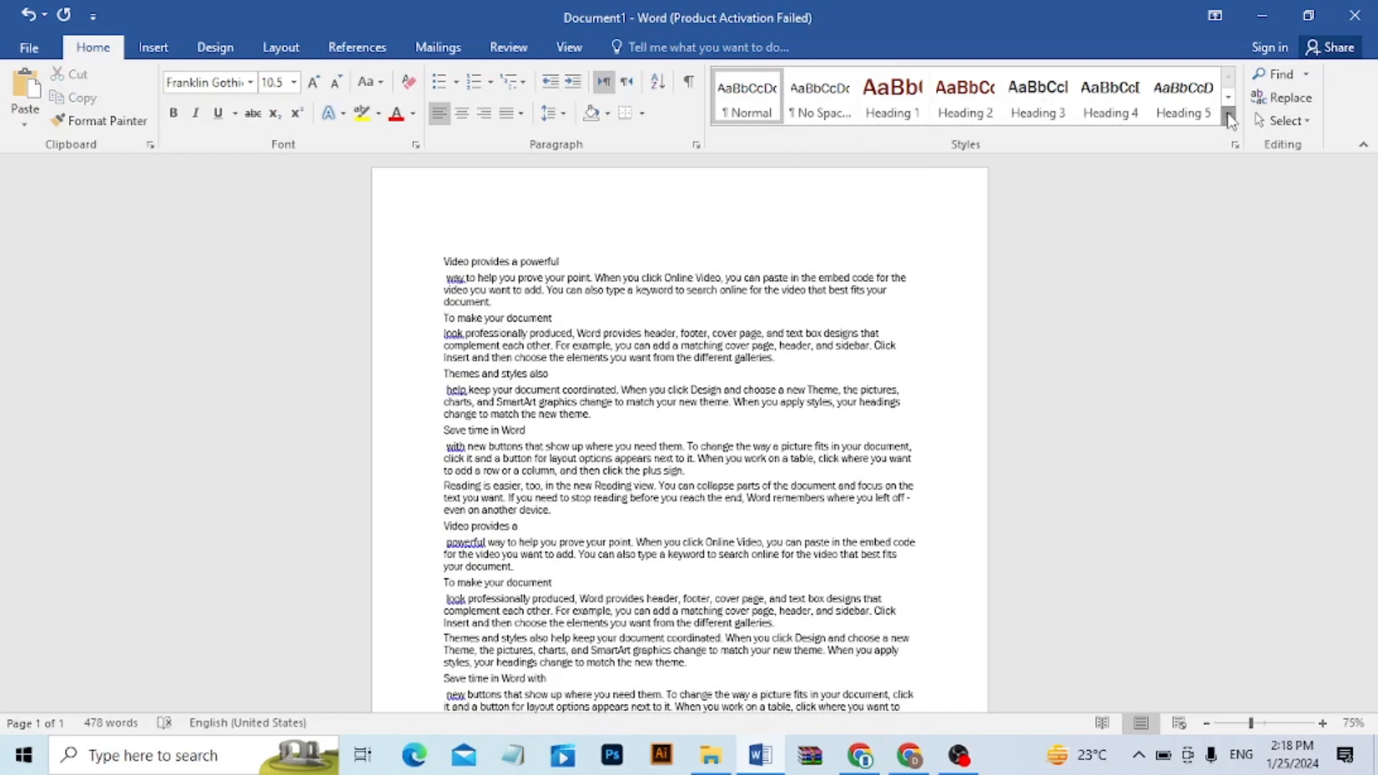
click(901, 144)
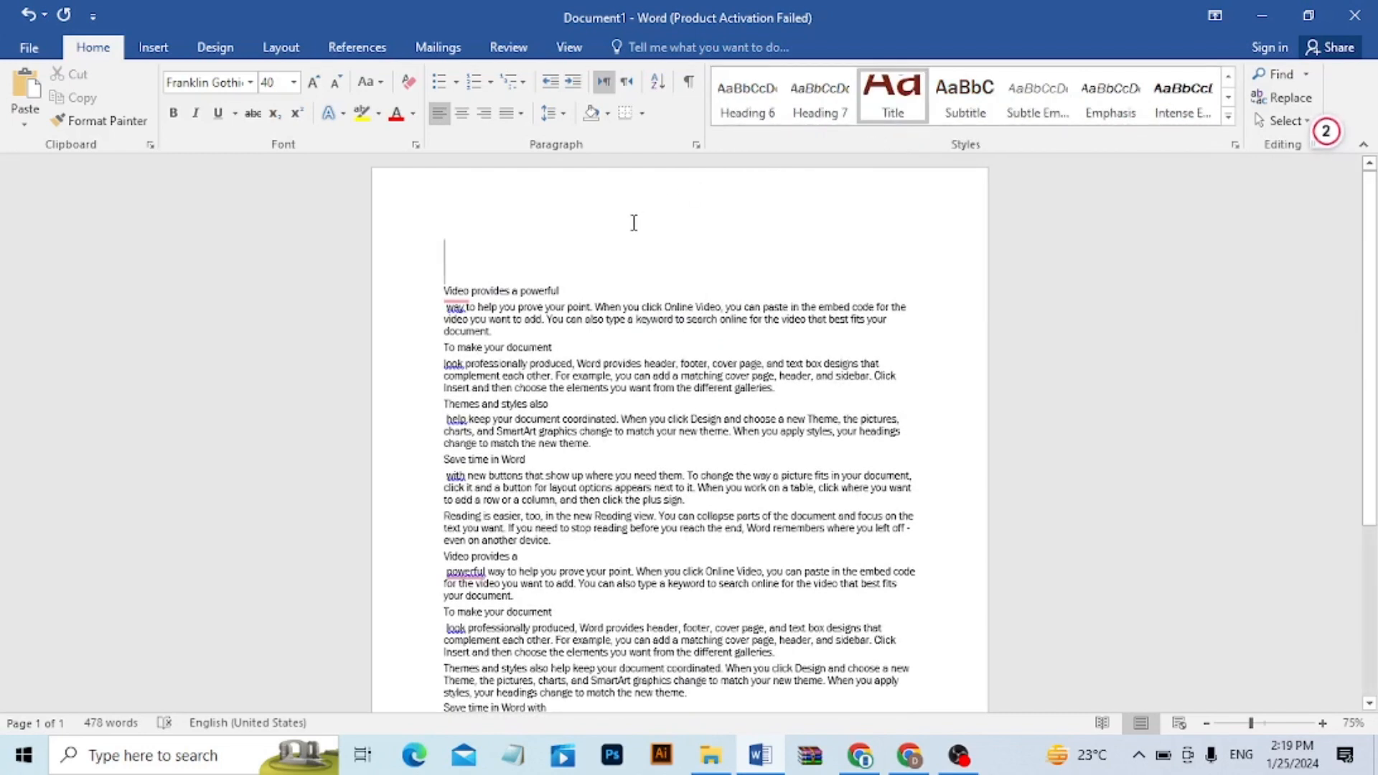
text(Offic)
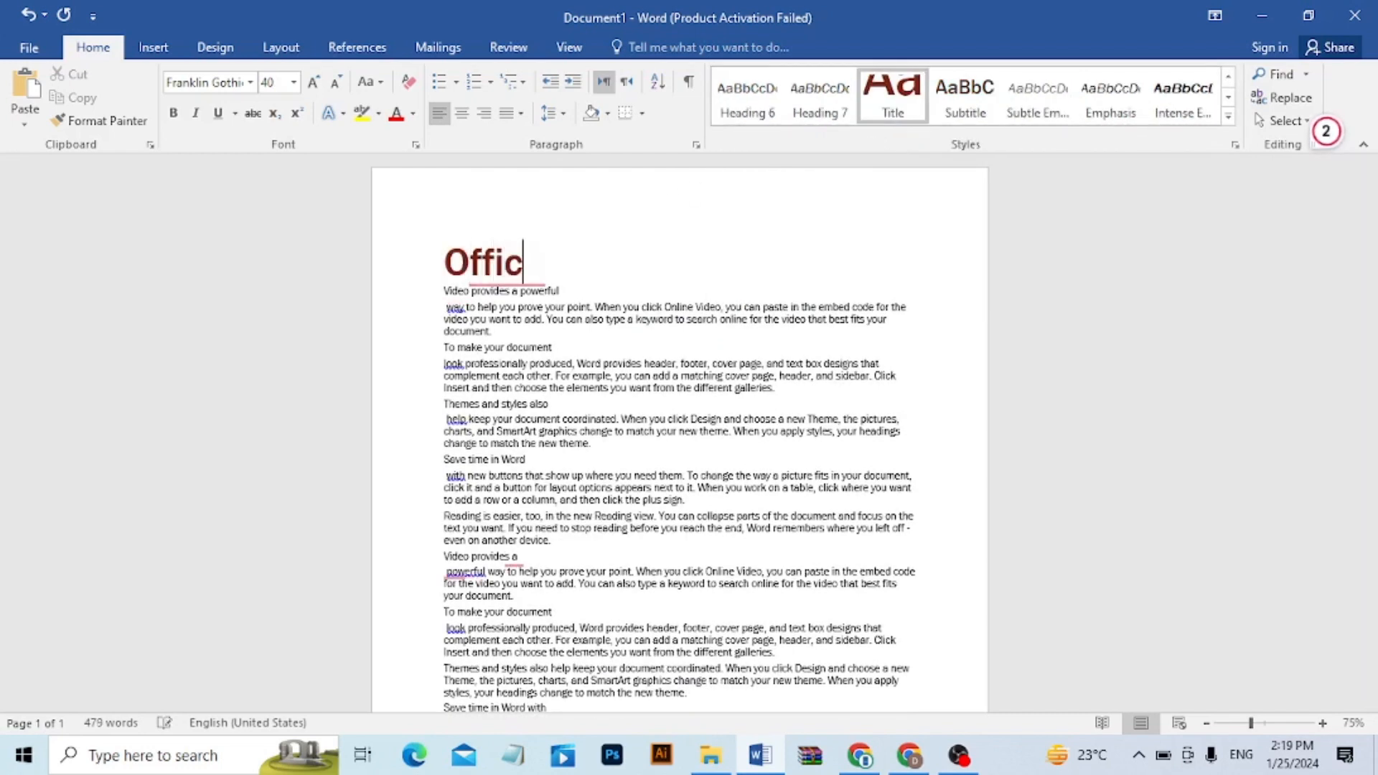
text(e M)
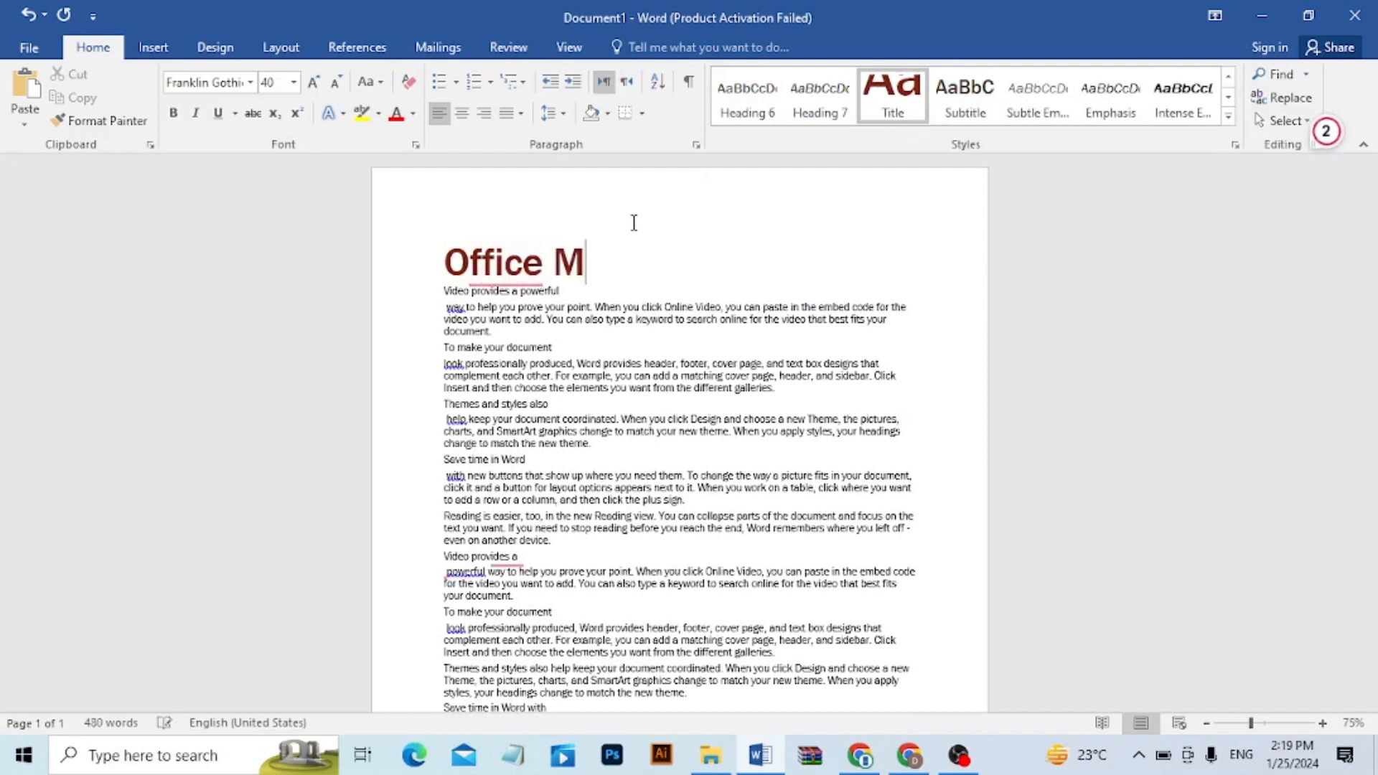
key(BackSpace)
key(BackSpace)
key(BackSpace)
key(BackSpace)
key(BackSpace)
key(BackSpace)
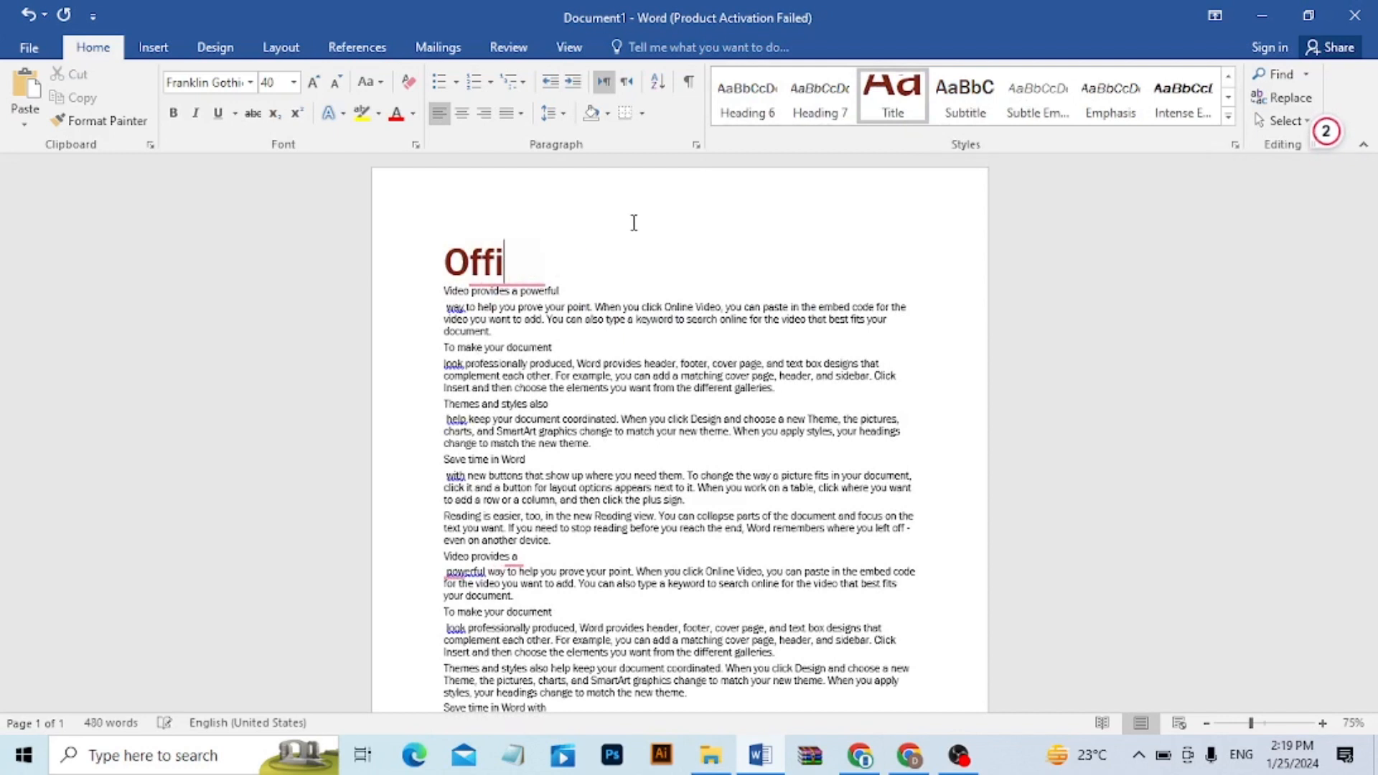
key(BackSpace)
key(BackSpace)
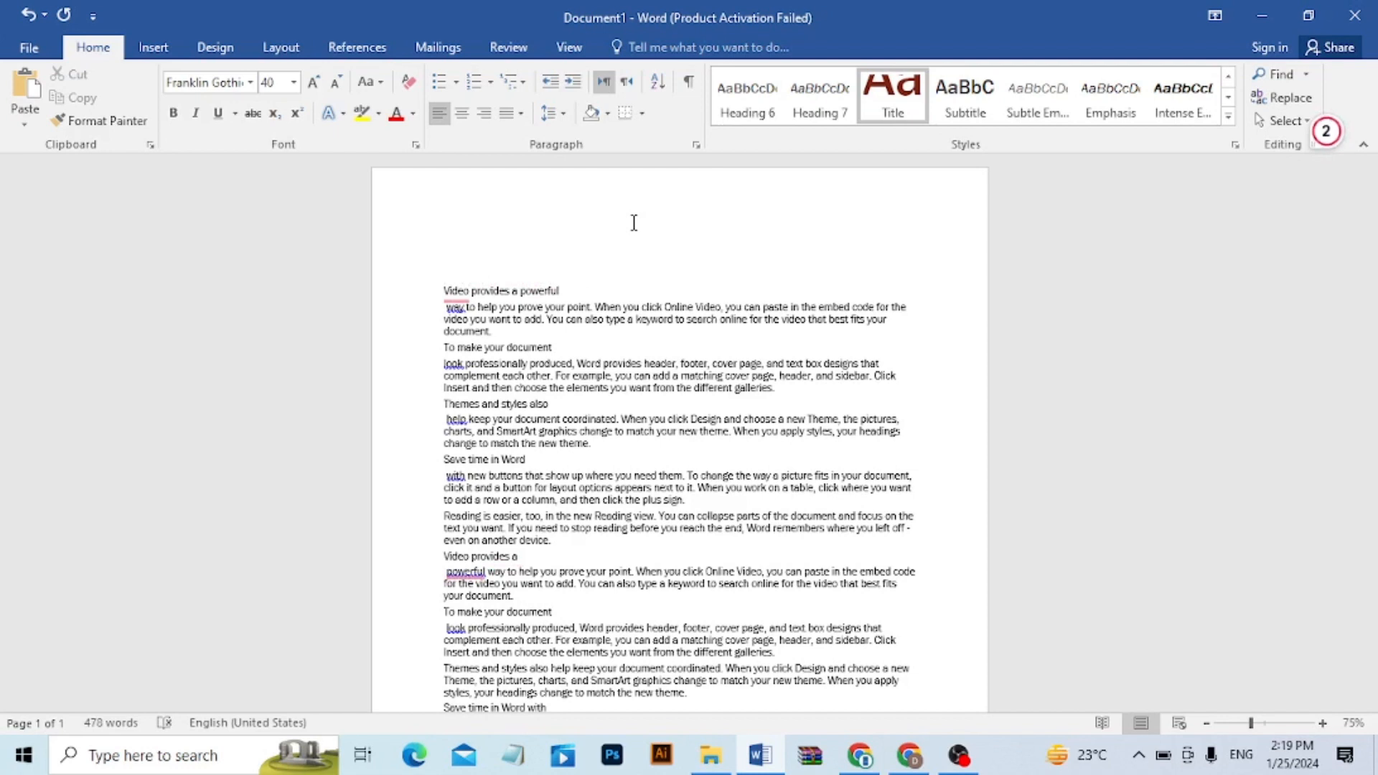
- Enter "DigiMax Digital Marketing Agency" as the document title
text(DigiM)
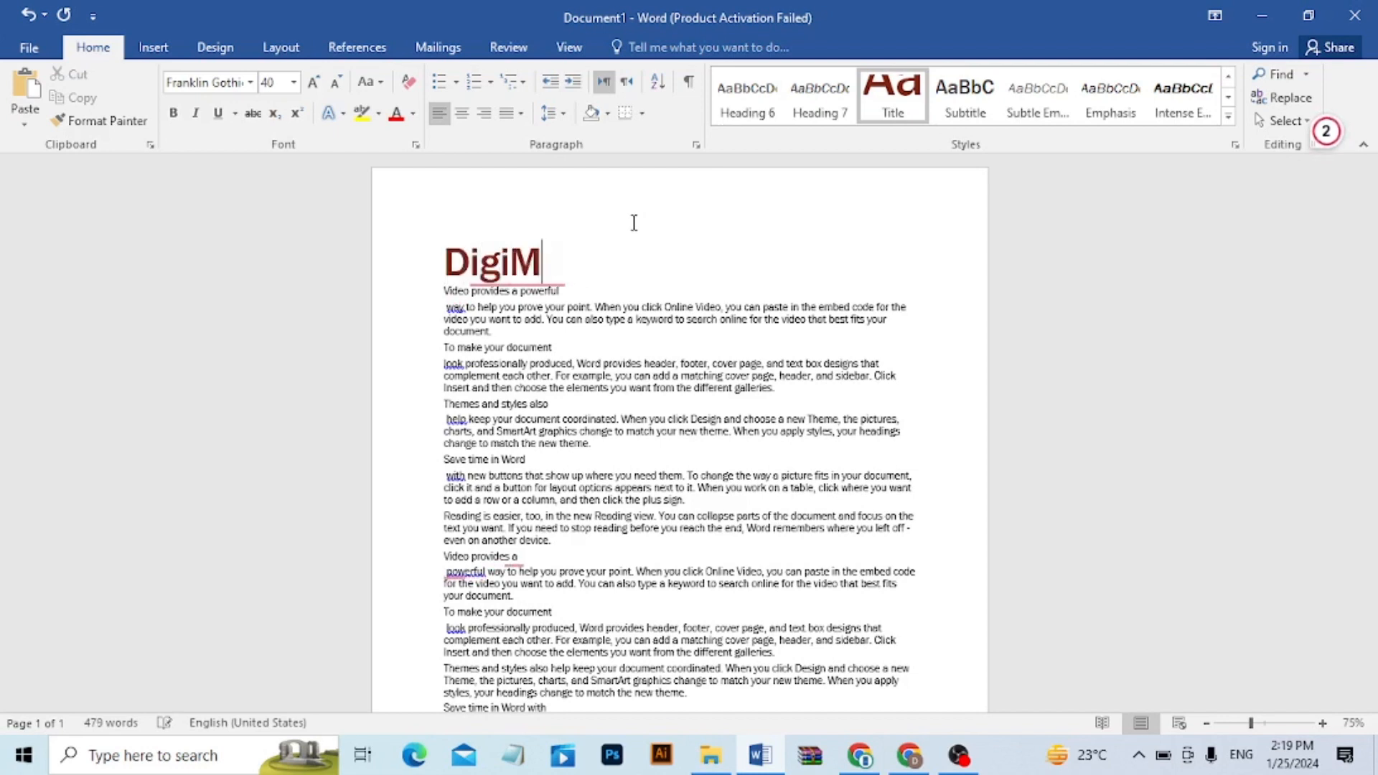
text(ax)
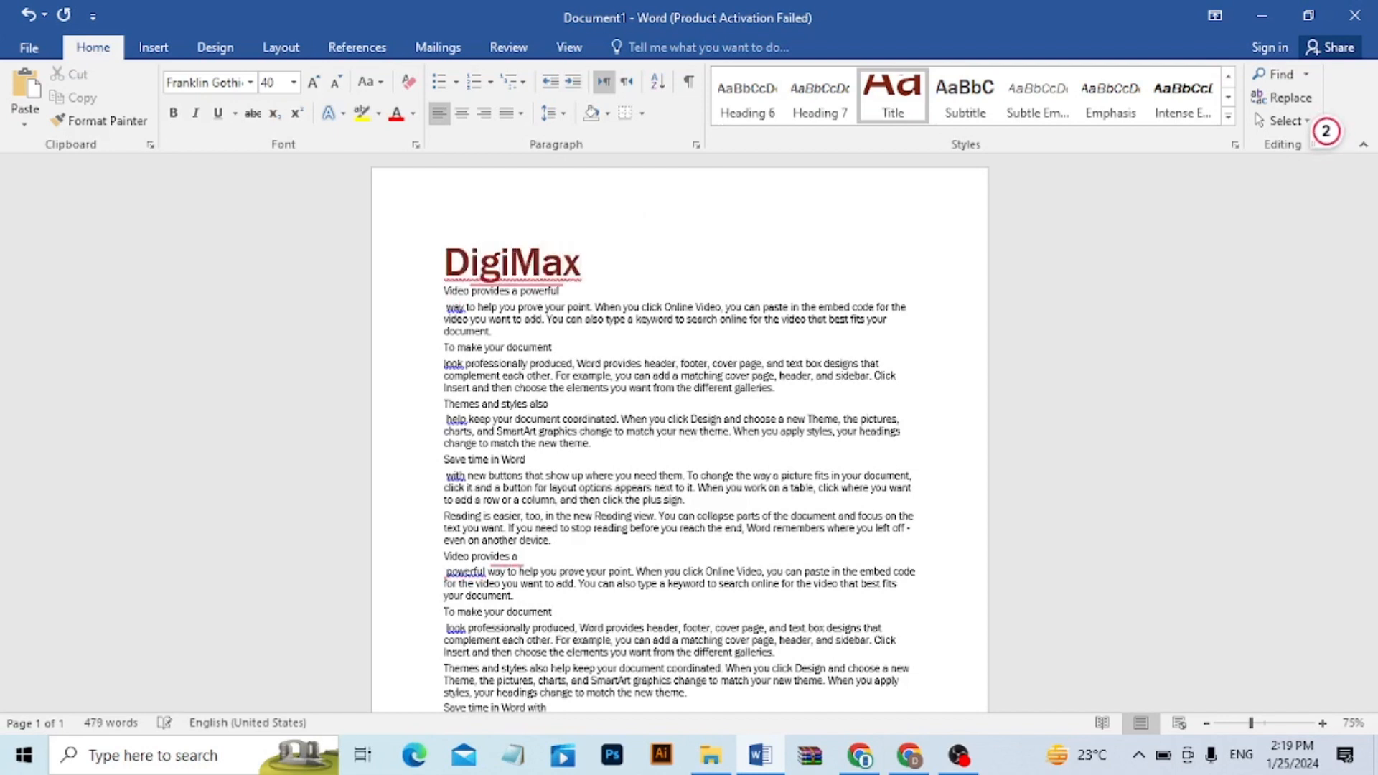
text( G)
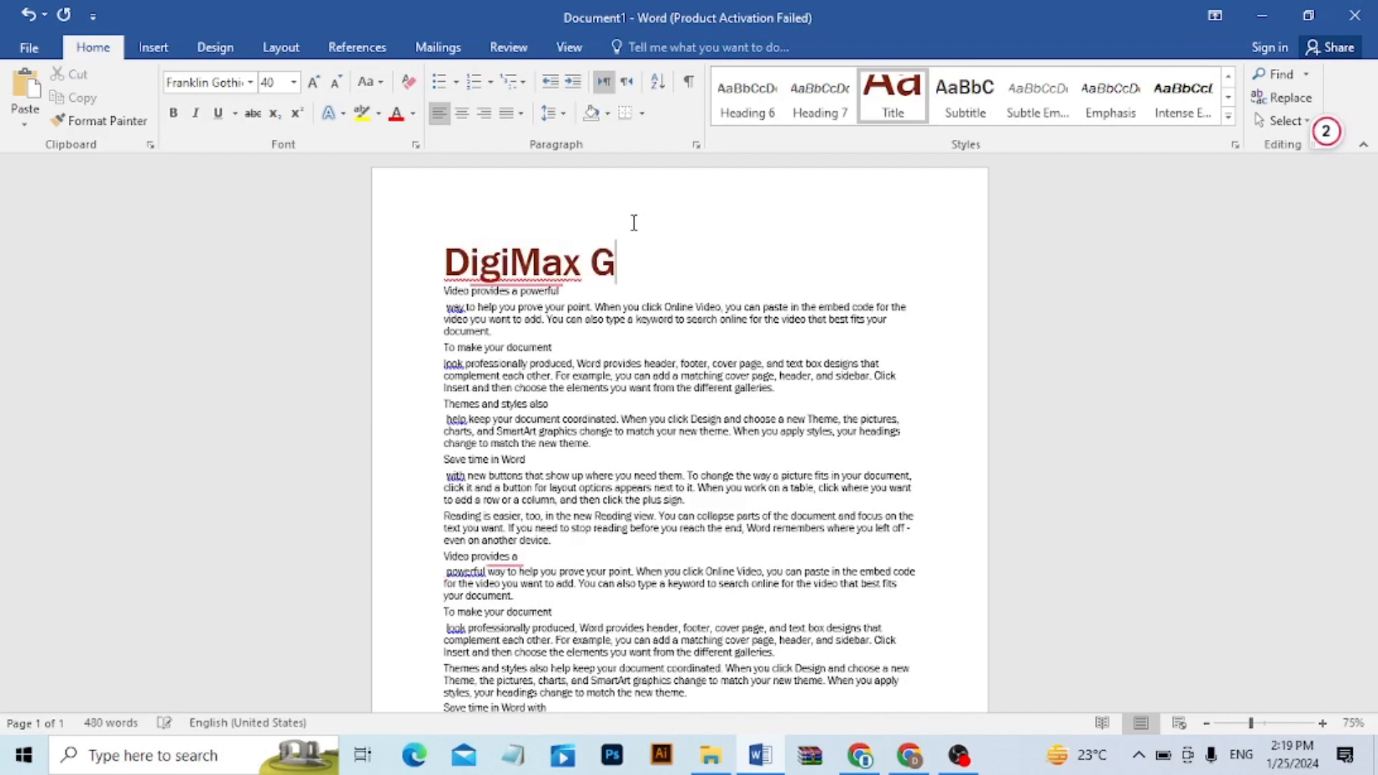
key(BackSpace)
text(Dig)
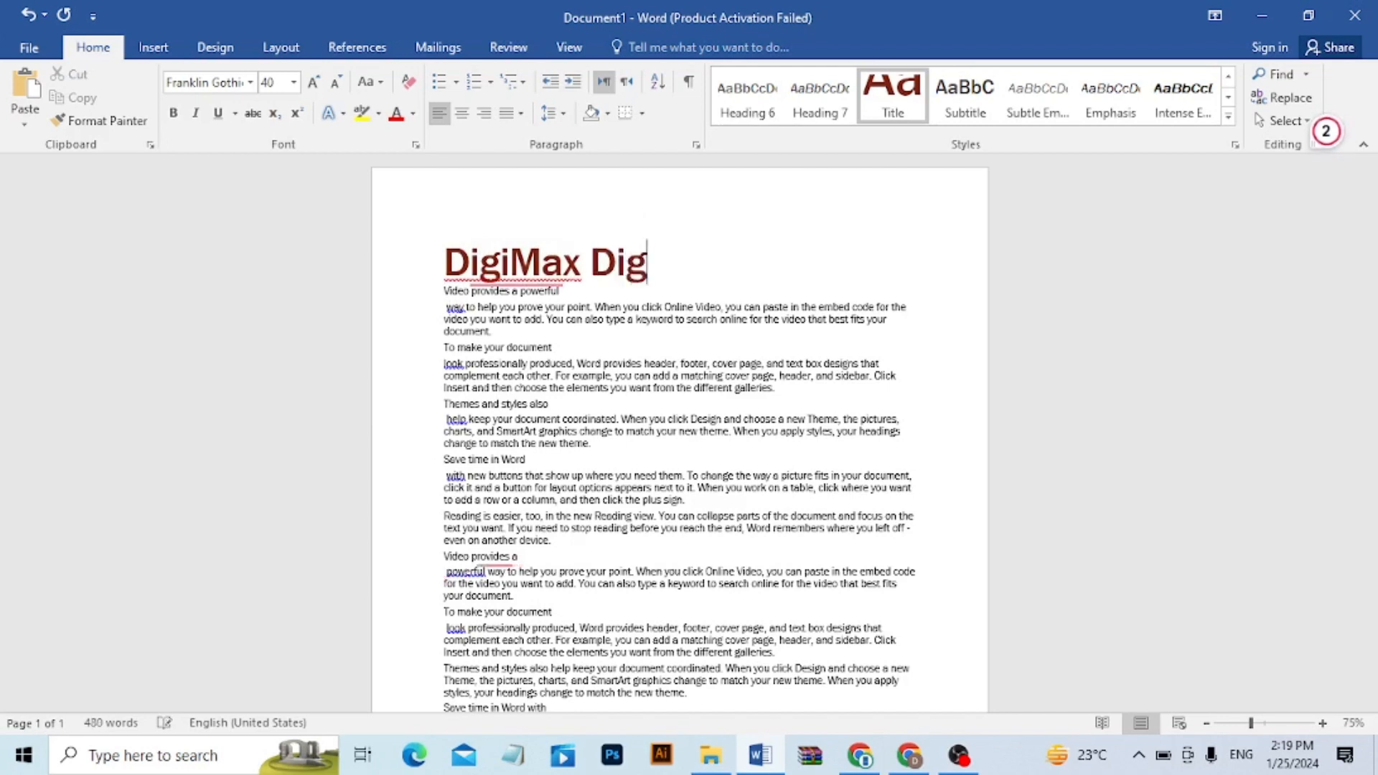
text(ital M)
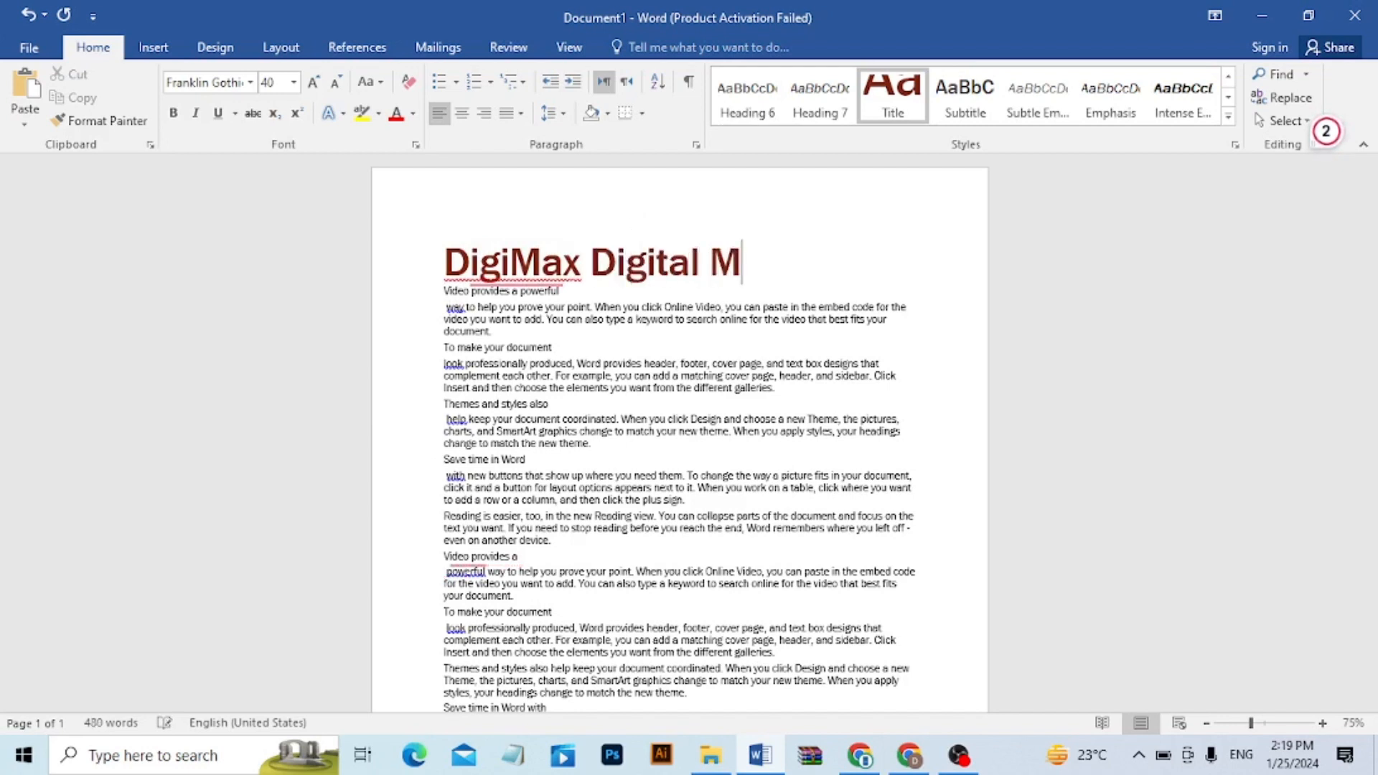
text(arketin)
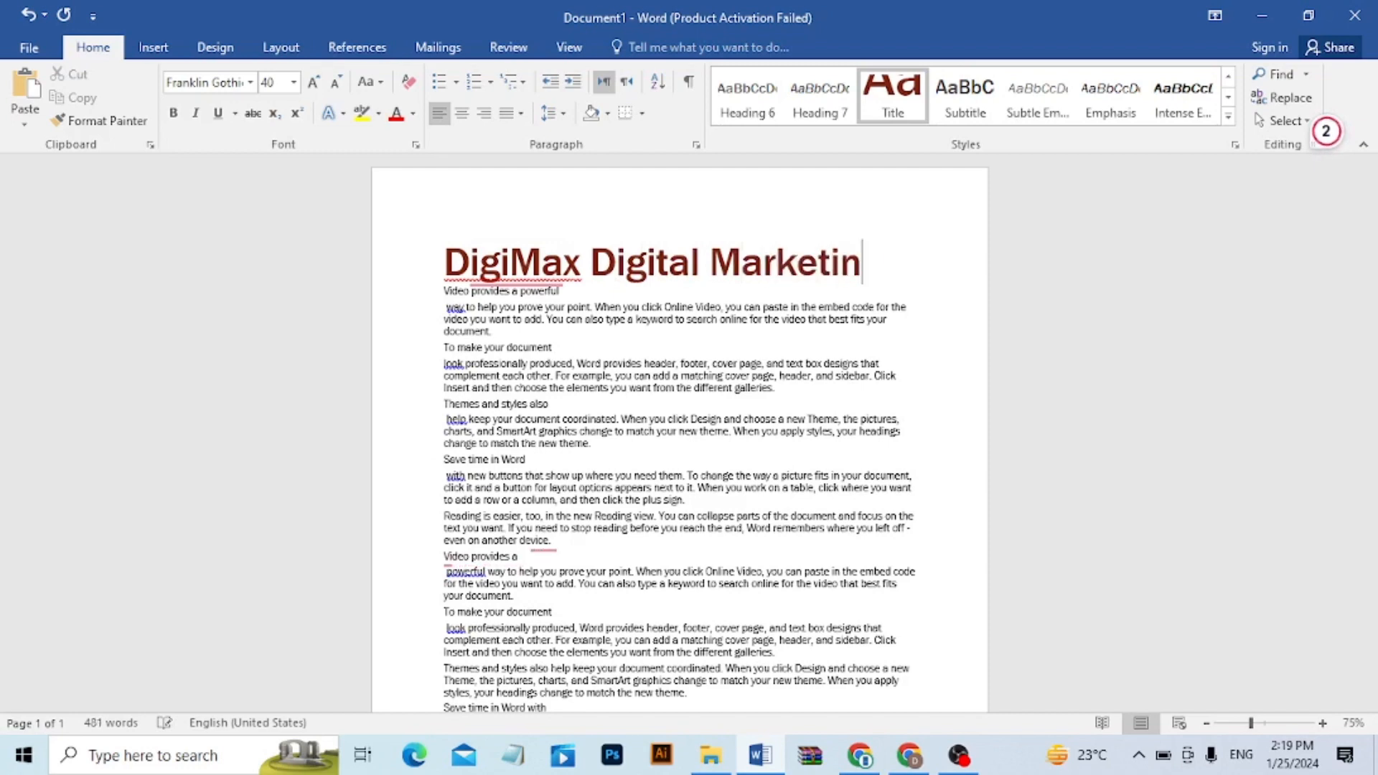
text(g Agency)
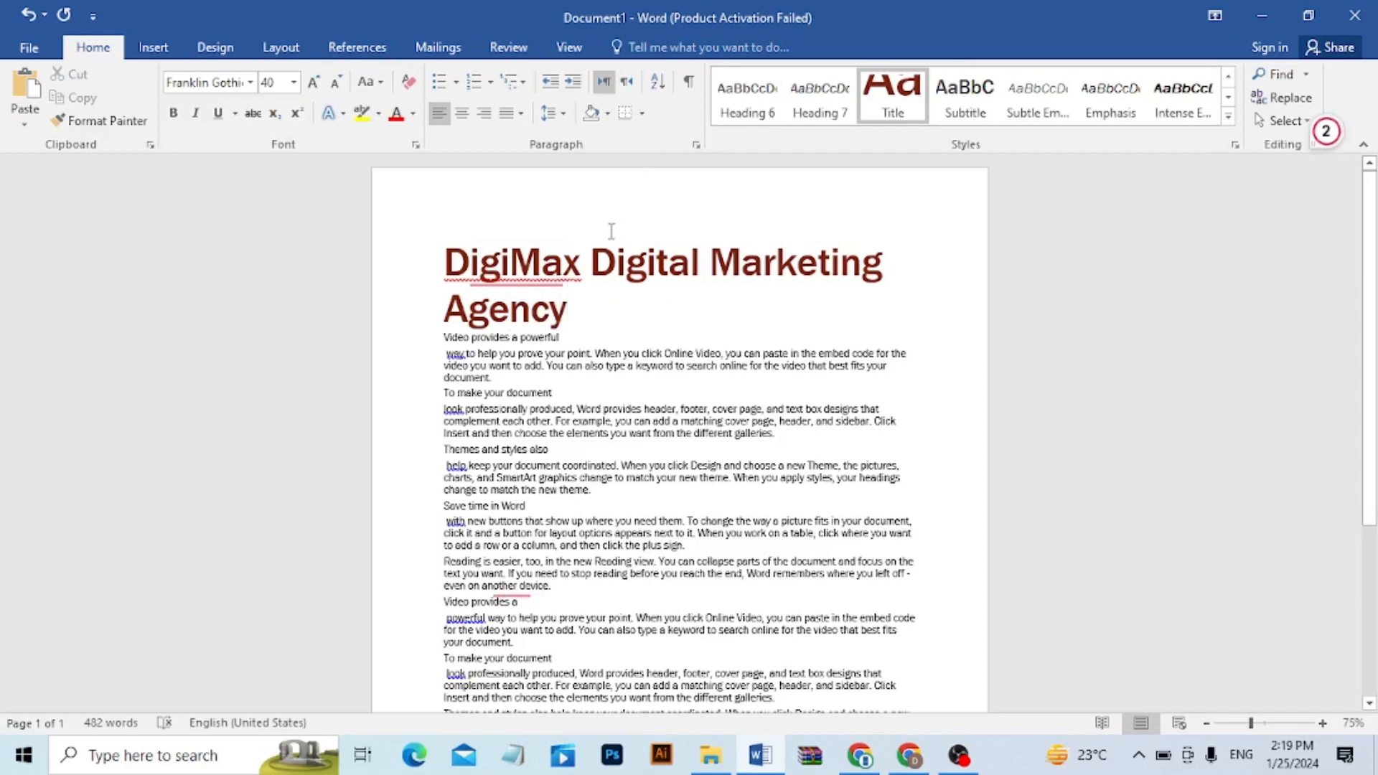
- Shorten the document title to "DigiMax" by deleting the words after it
key(BackSpace)
key(BackSpace)
key(BackSpace)
key(BackSpace)
key(BackSpace)
key(BackSpace)
key(BackSpace)
key(BackSpace)
key(BackSpace)
key(BackSpace)
key(BackSpace)
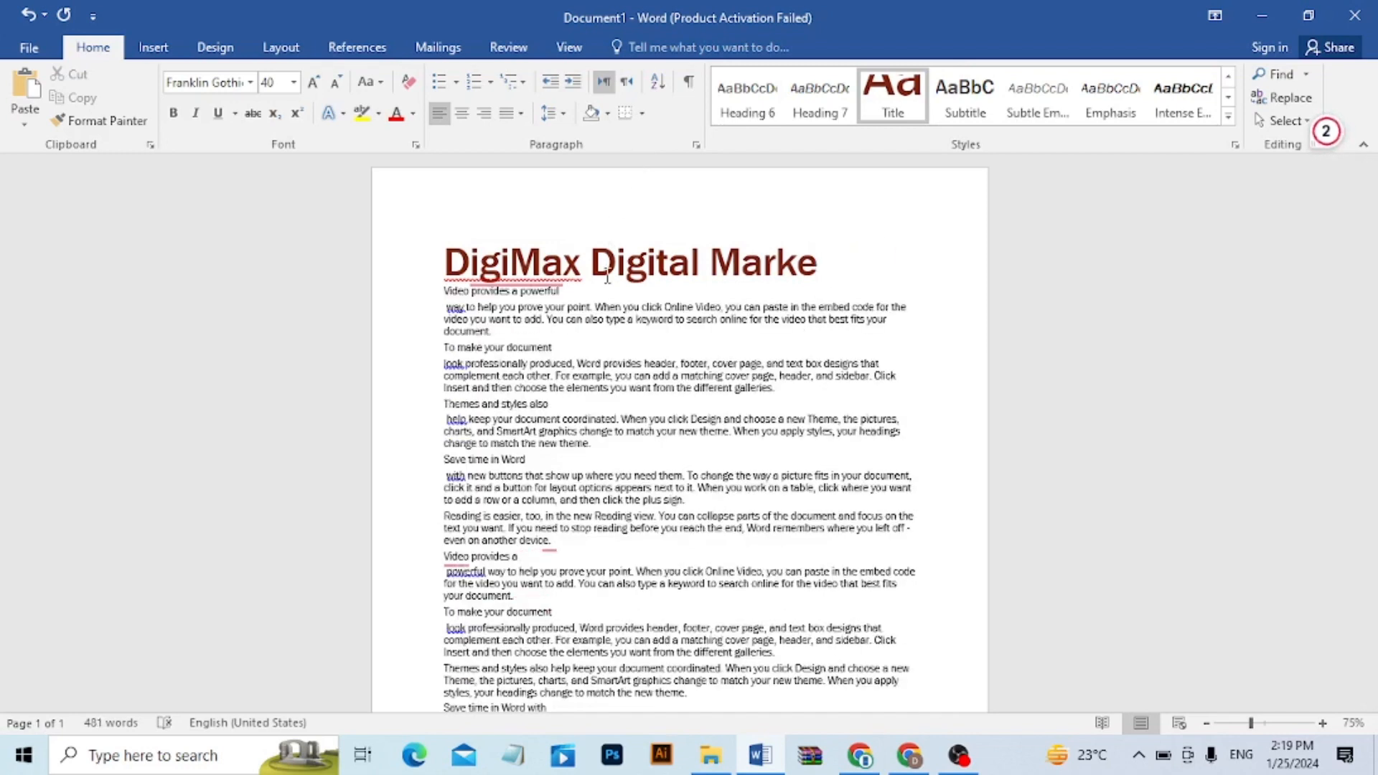
key(BackSpace)
key(BackSpace)
key(BackSpace)
key(BackSpace)
key(BackSpace)
key(BackSpace)
key(BackSpace)
key(BackSpace)
key(BackSpace)
key(BackSpace)
key(BackSpace)
key(BackSpace)
key(BackSpace)
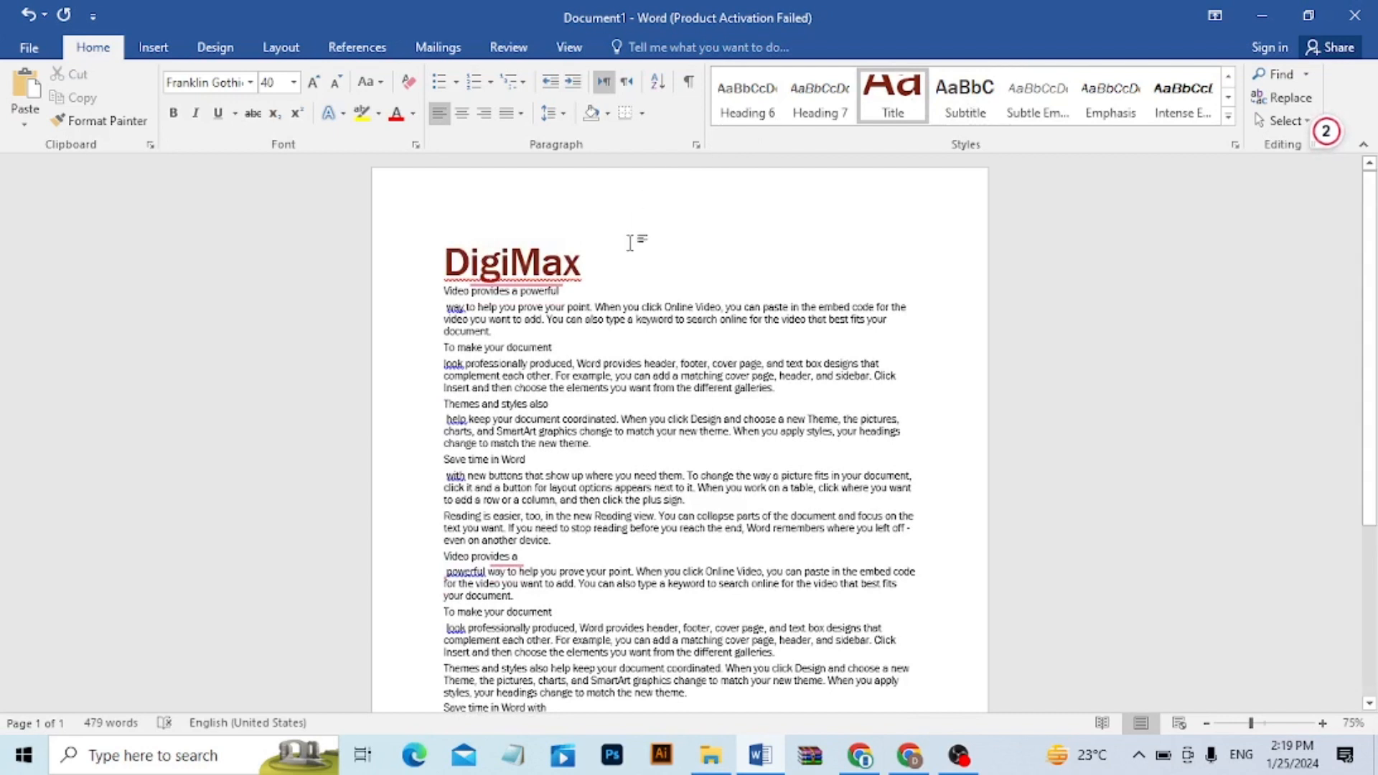
- Add a new line after the "DigiMax" title and center the title on the page
key(Return)
drag(594, 262, 338, 221)
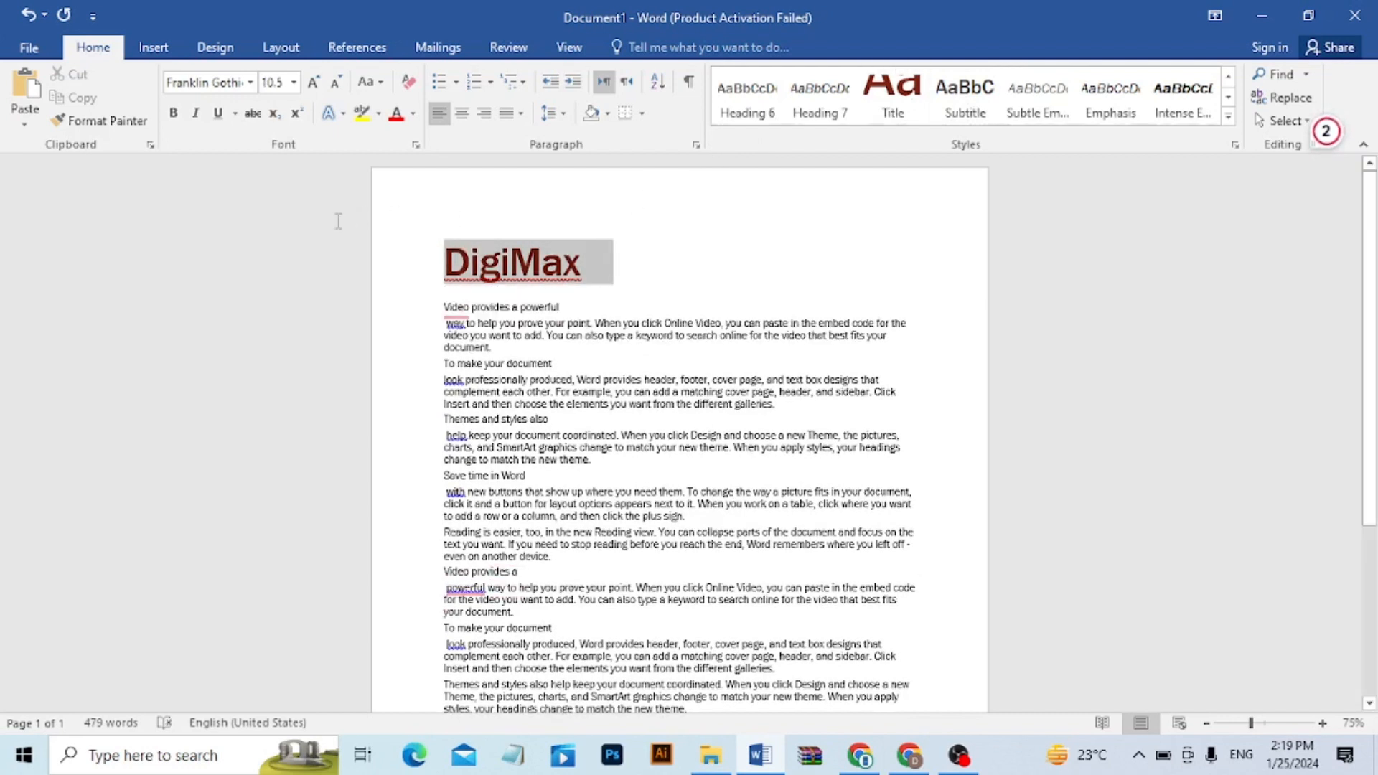
click(462, 113)
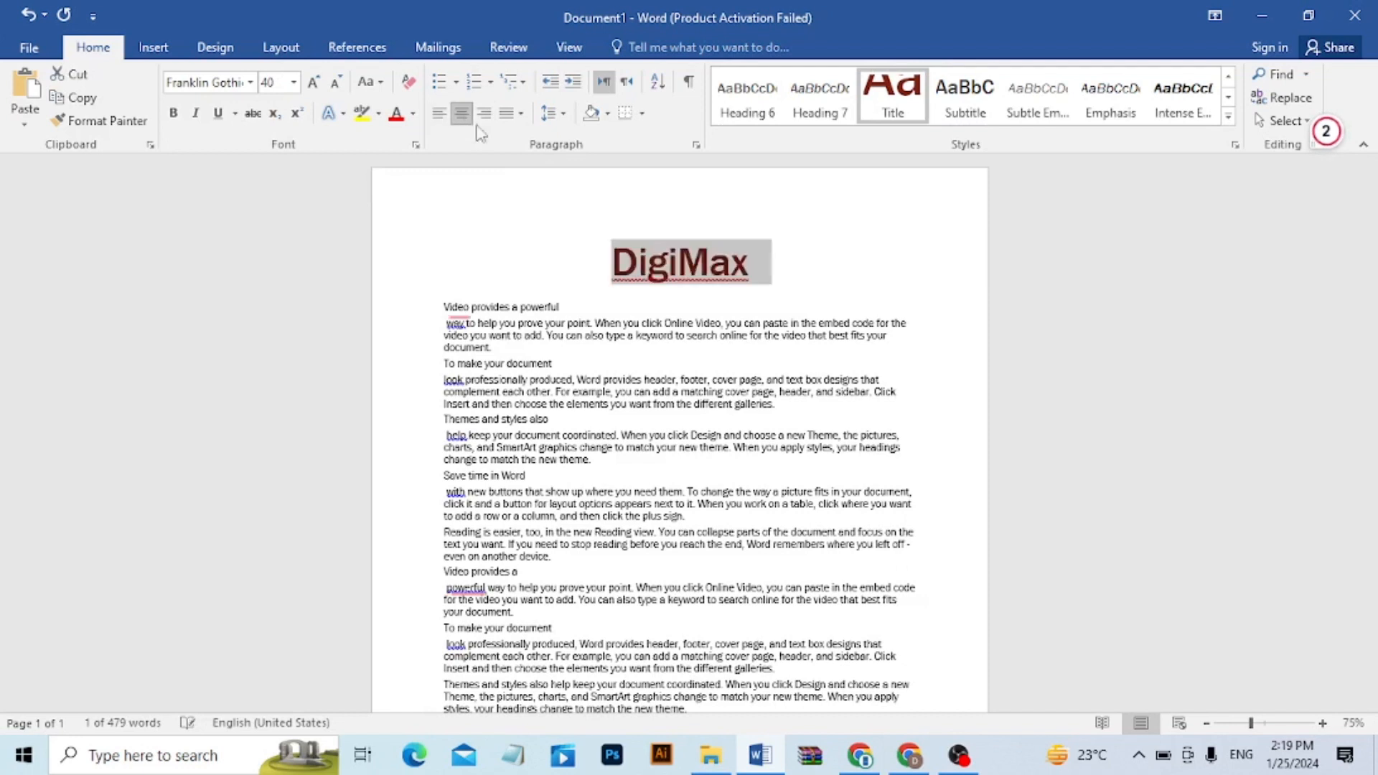
click(858, 274)
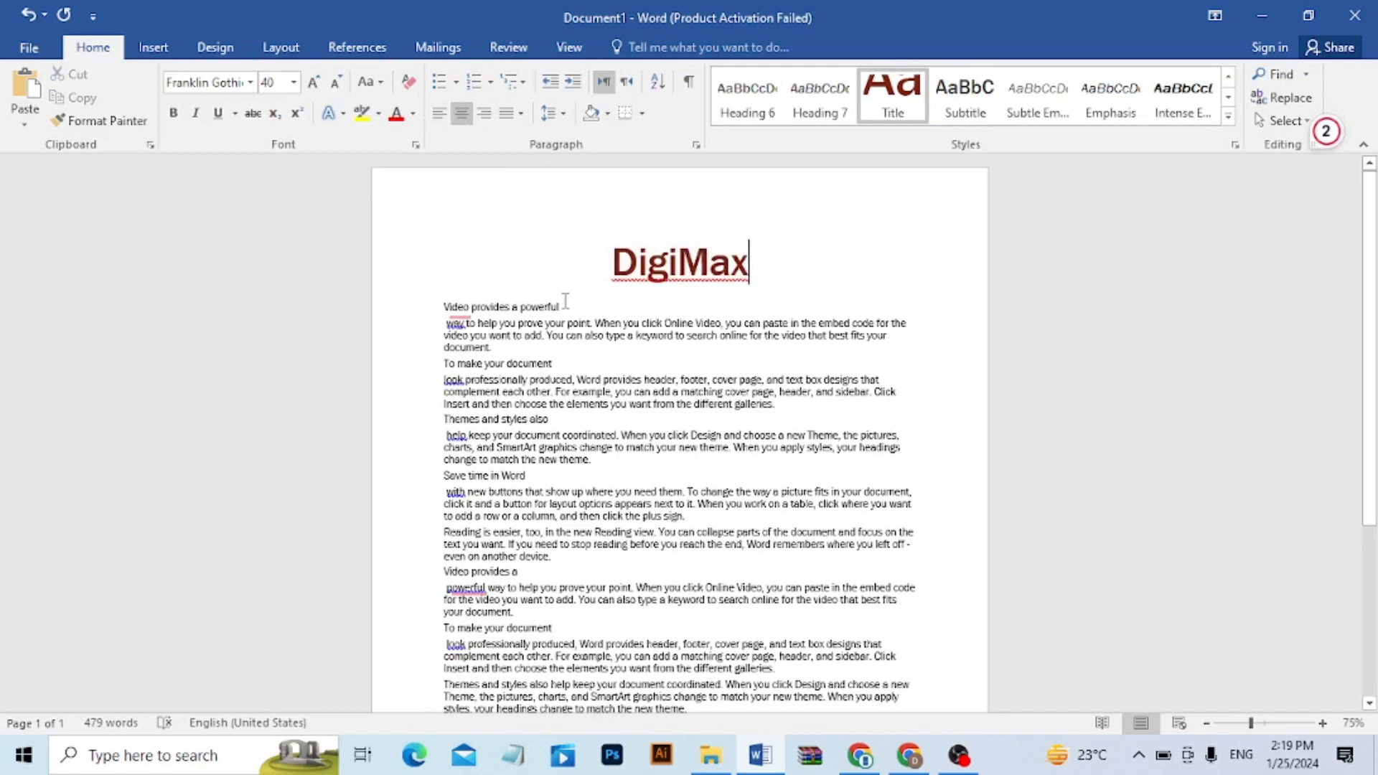
- Apply the Heading 1 style to the "Video provides a powerful" line below the title
drag(563, 298, 441, 310)
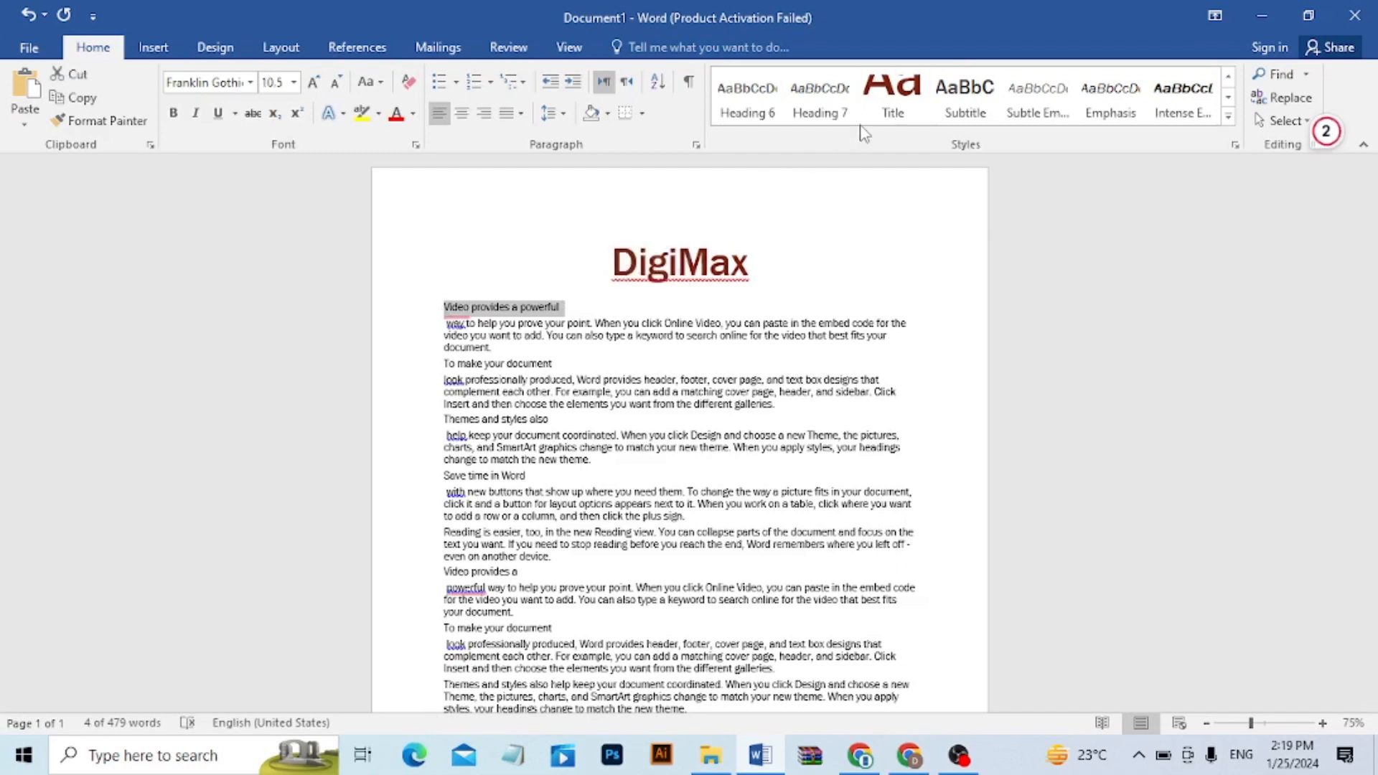
click(1212, 120)
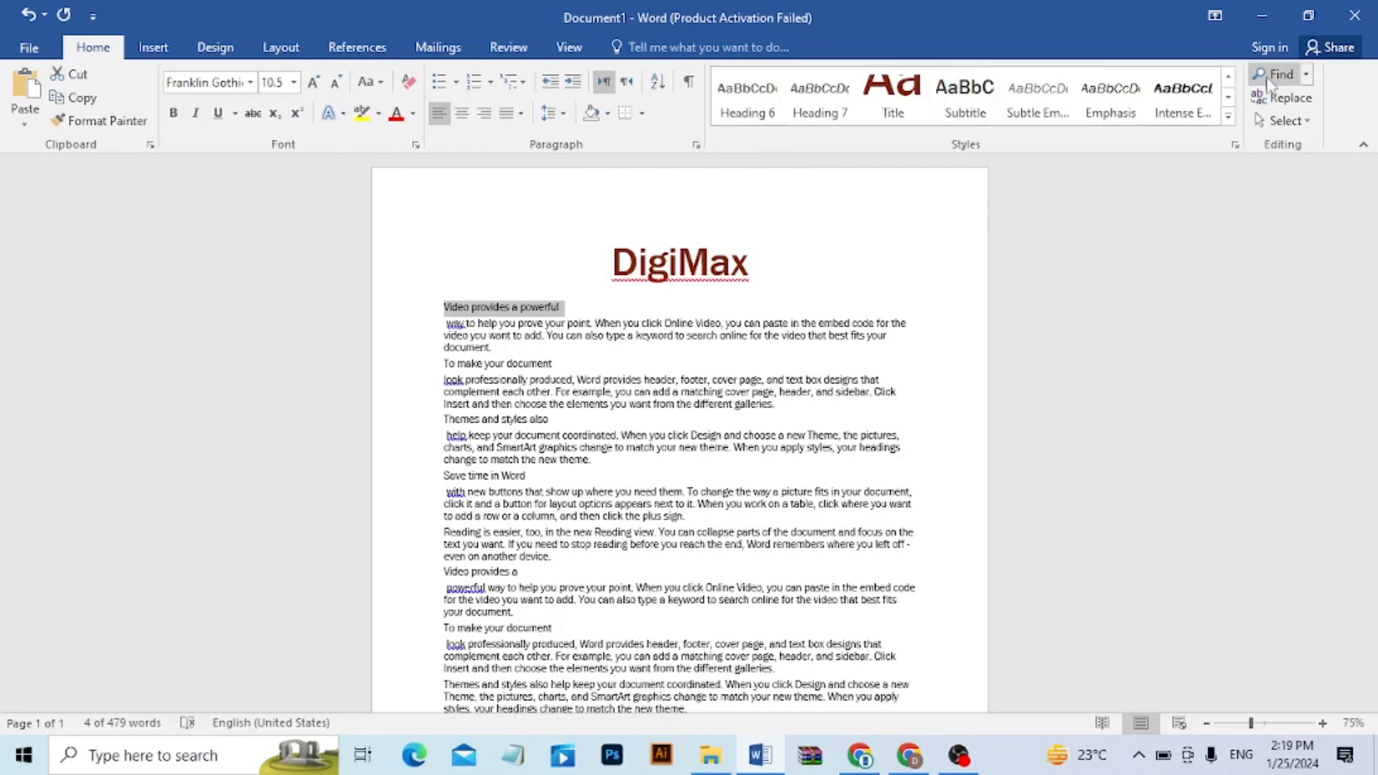
click(1228, 117)
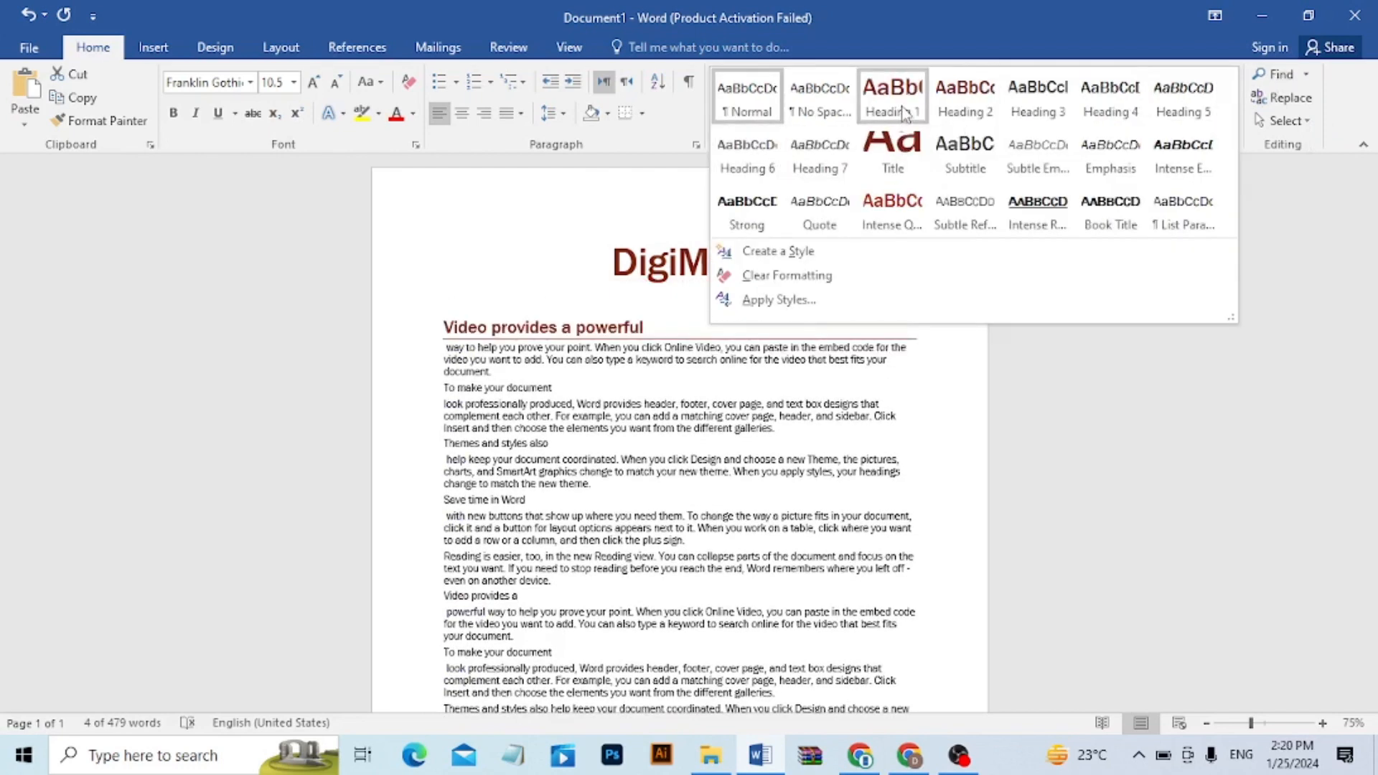
click(904, 114)
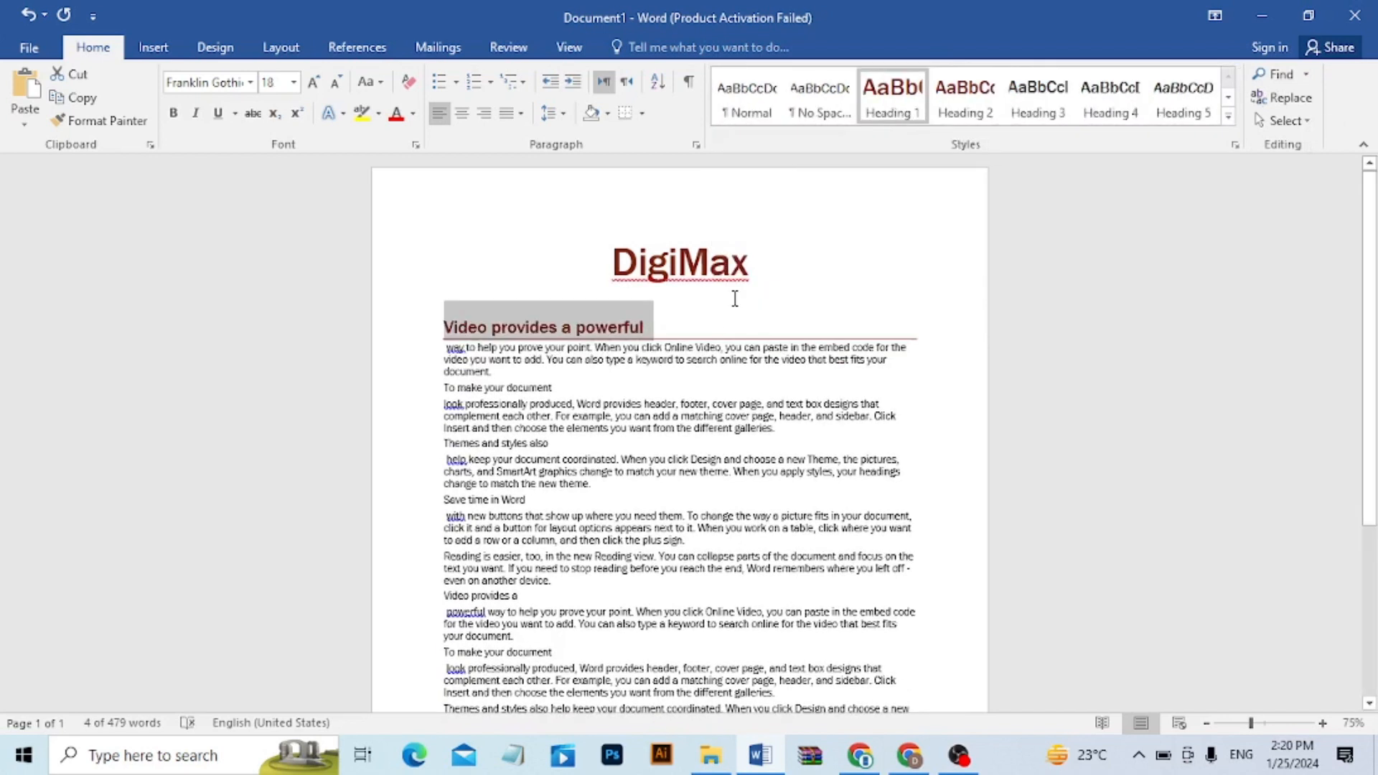
- Apply the Heading 2 style to the first "To make your document" line and the "Themes and styles also" line
drag(584, 393, 439, 388)
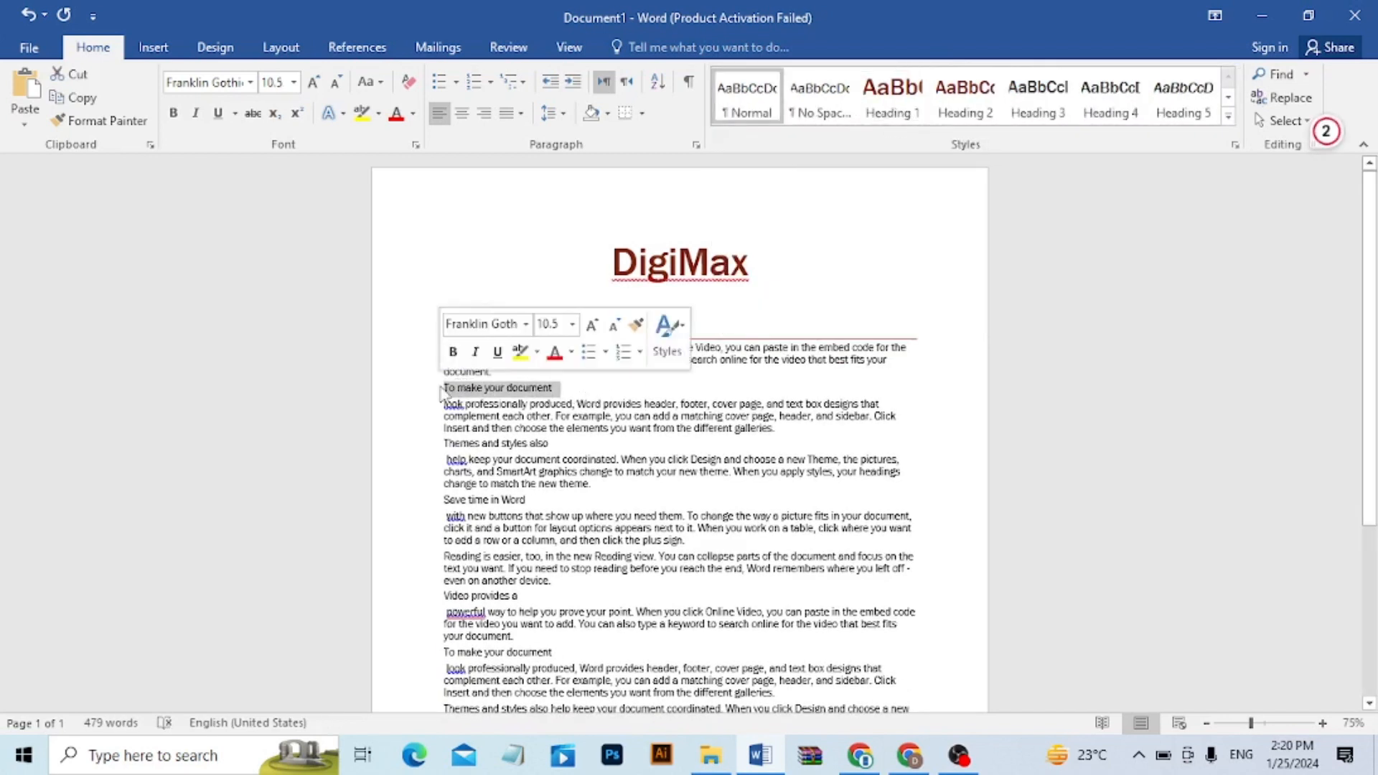
click(965, 96)
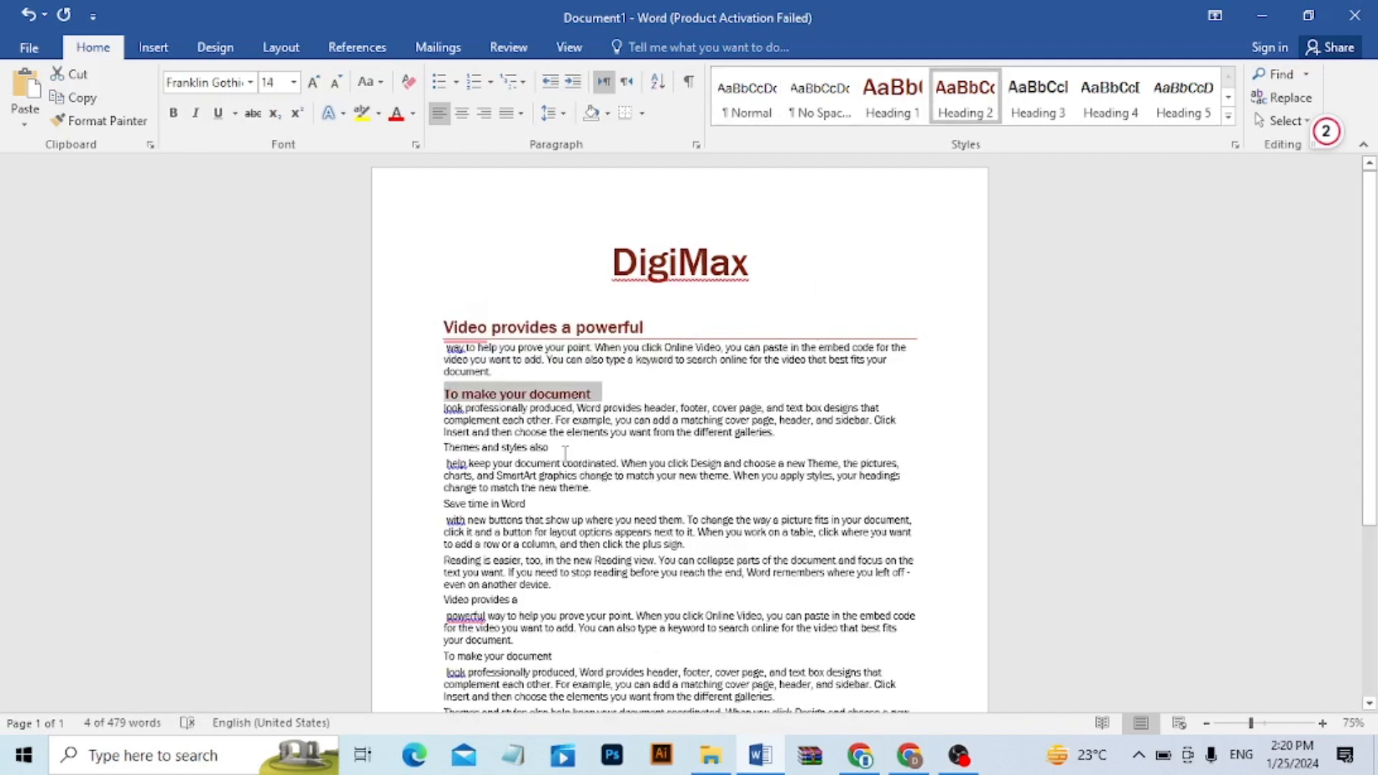
drag(556, 450, 442, 449)
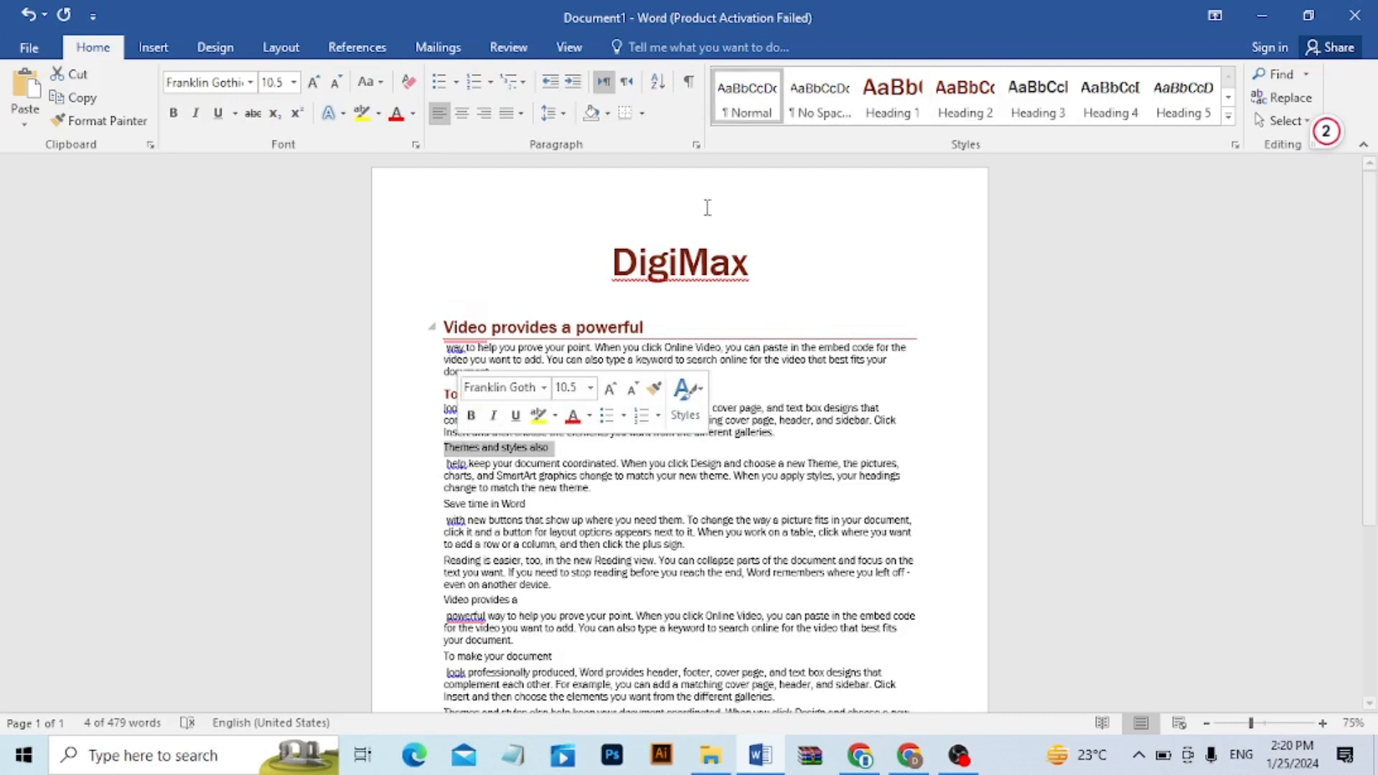
click(961, 90)
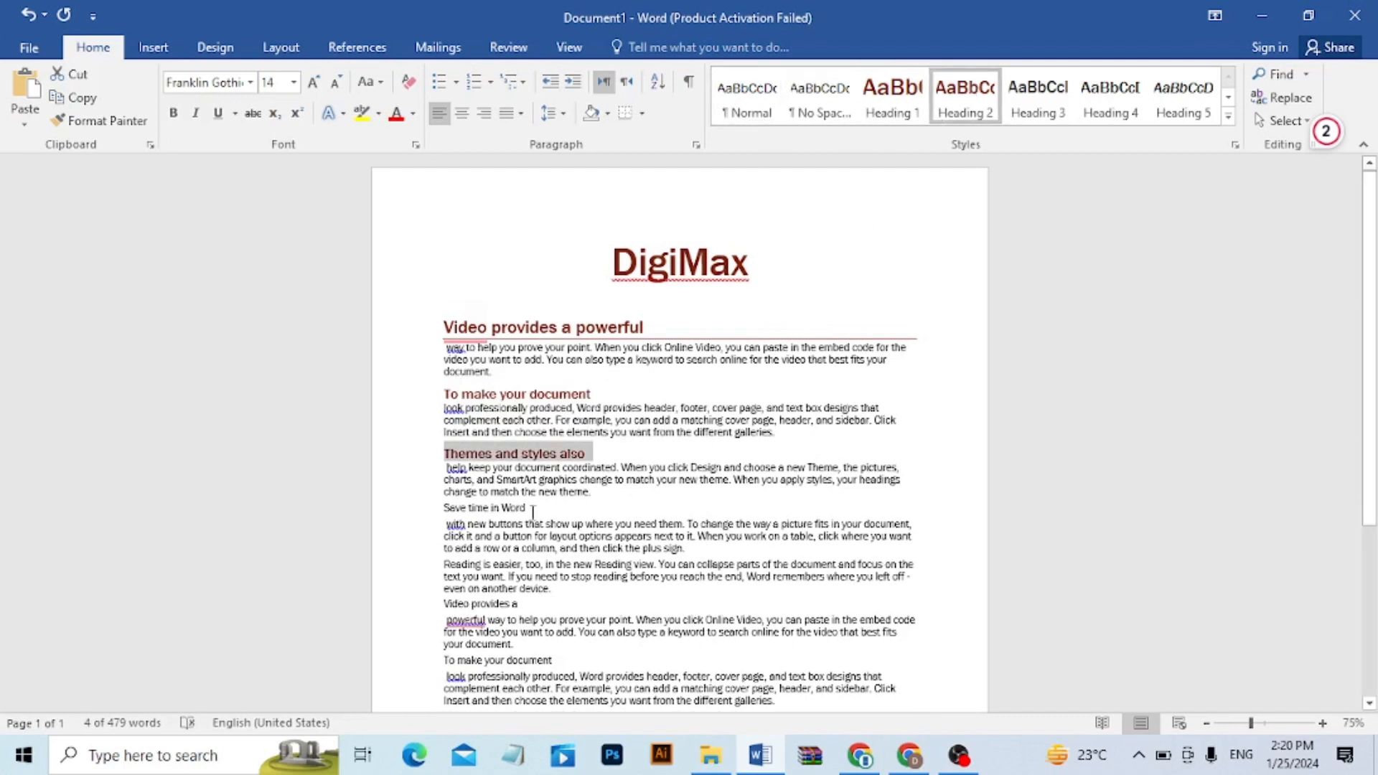
- Apply the Heading 3 style to the "Save time in Word" and "Video provides a" lines
drag(531, 508, 443, 508)
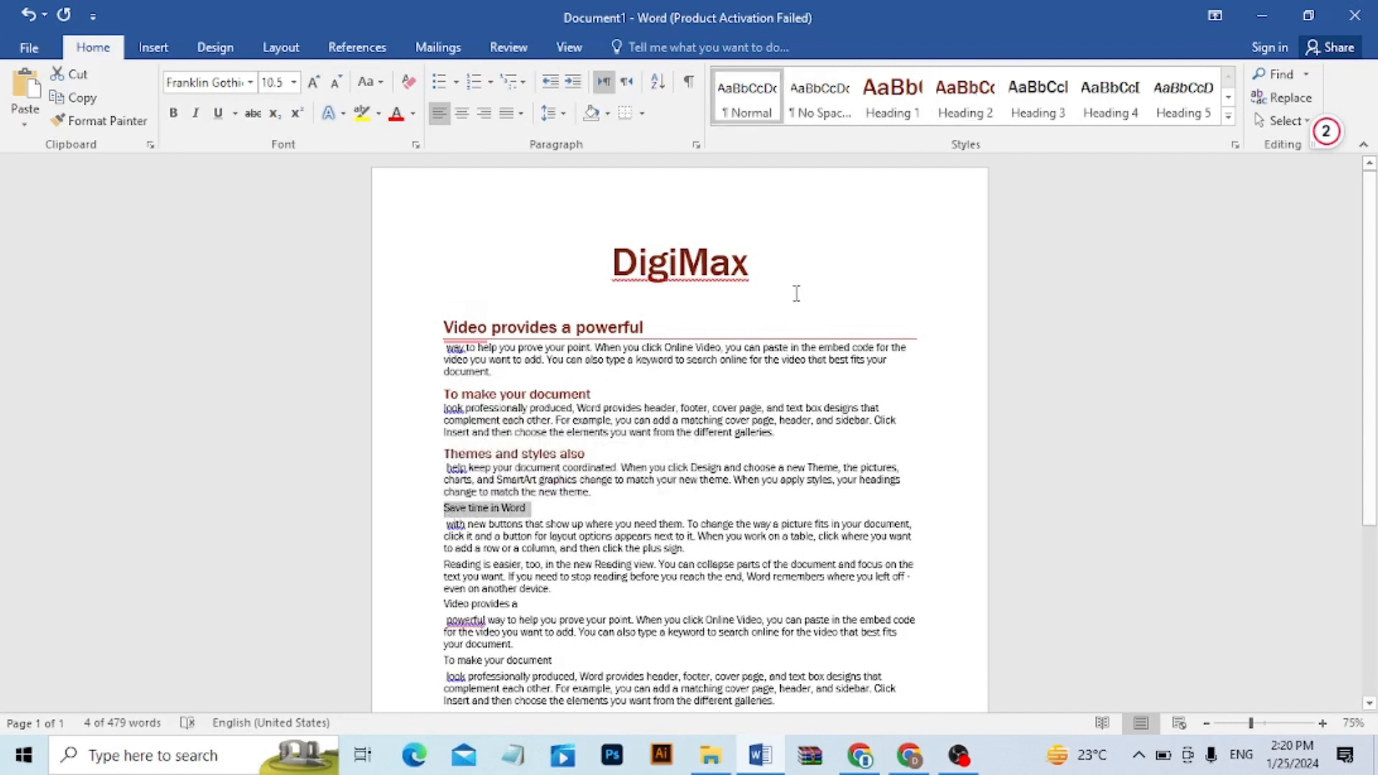
click(1021, 120)
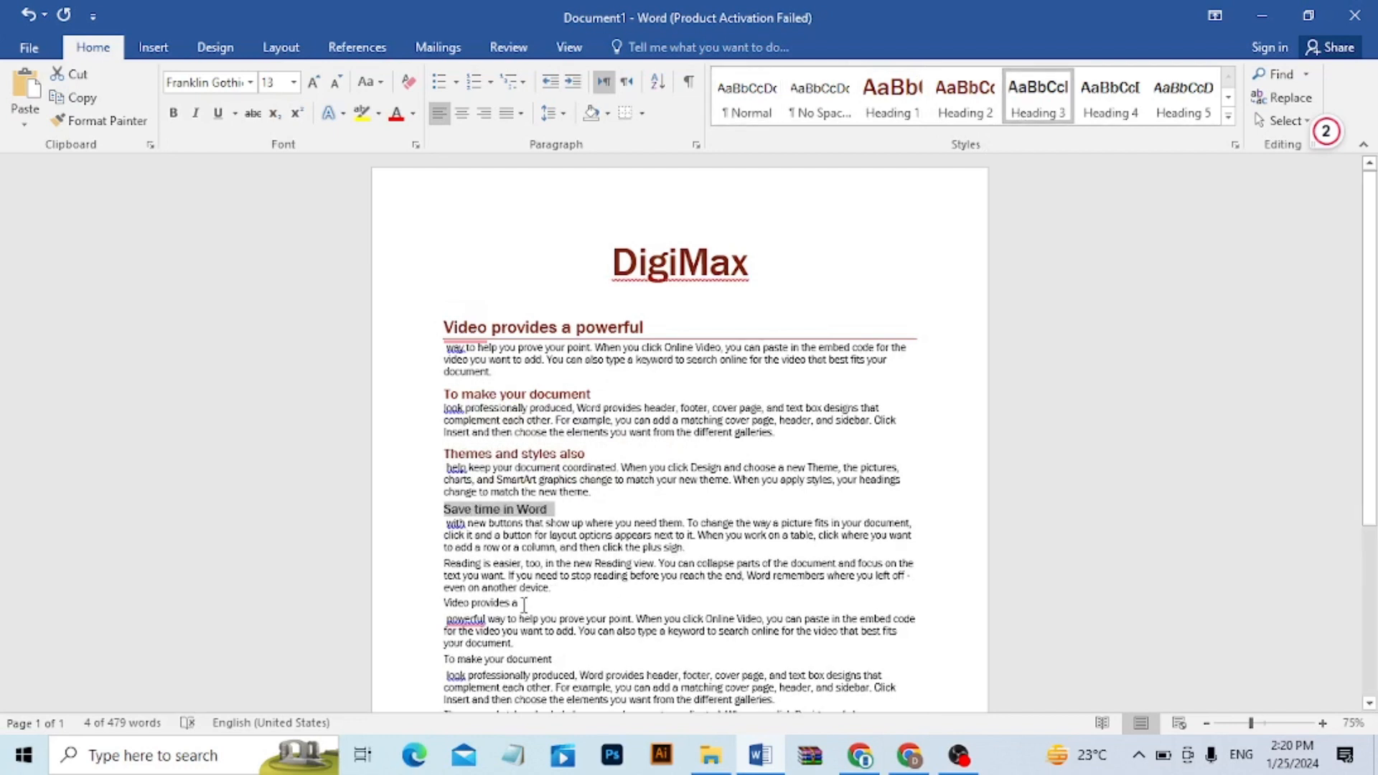
drag(523, 605, 418, 602)
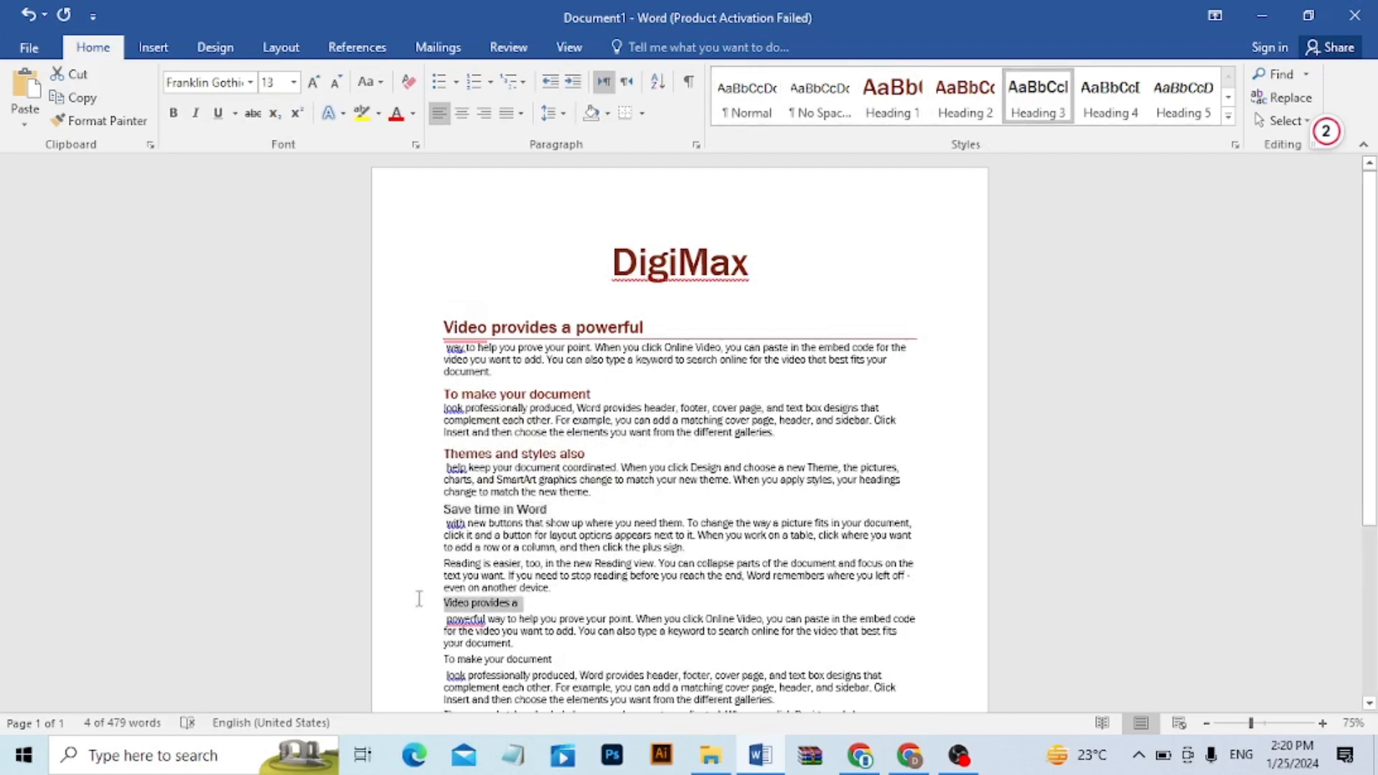
click(1039, 114)
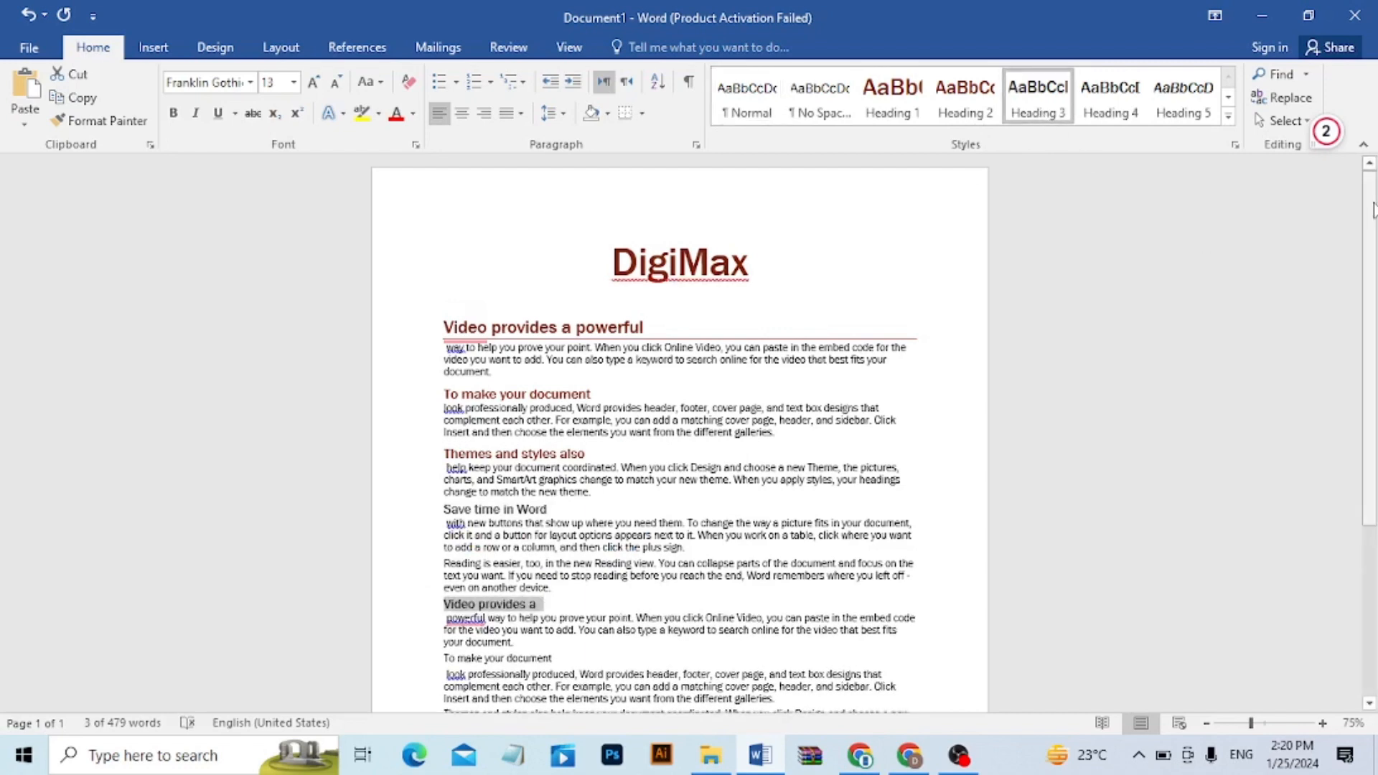
- Apply Heading 4 to the second "To make your document" line and Heading 5 to "Save time in Word with"
scroll(581, 506, down, 3)
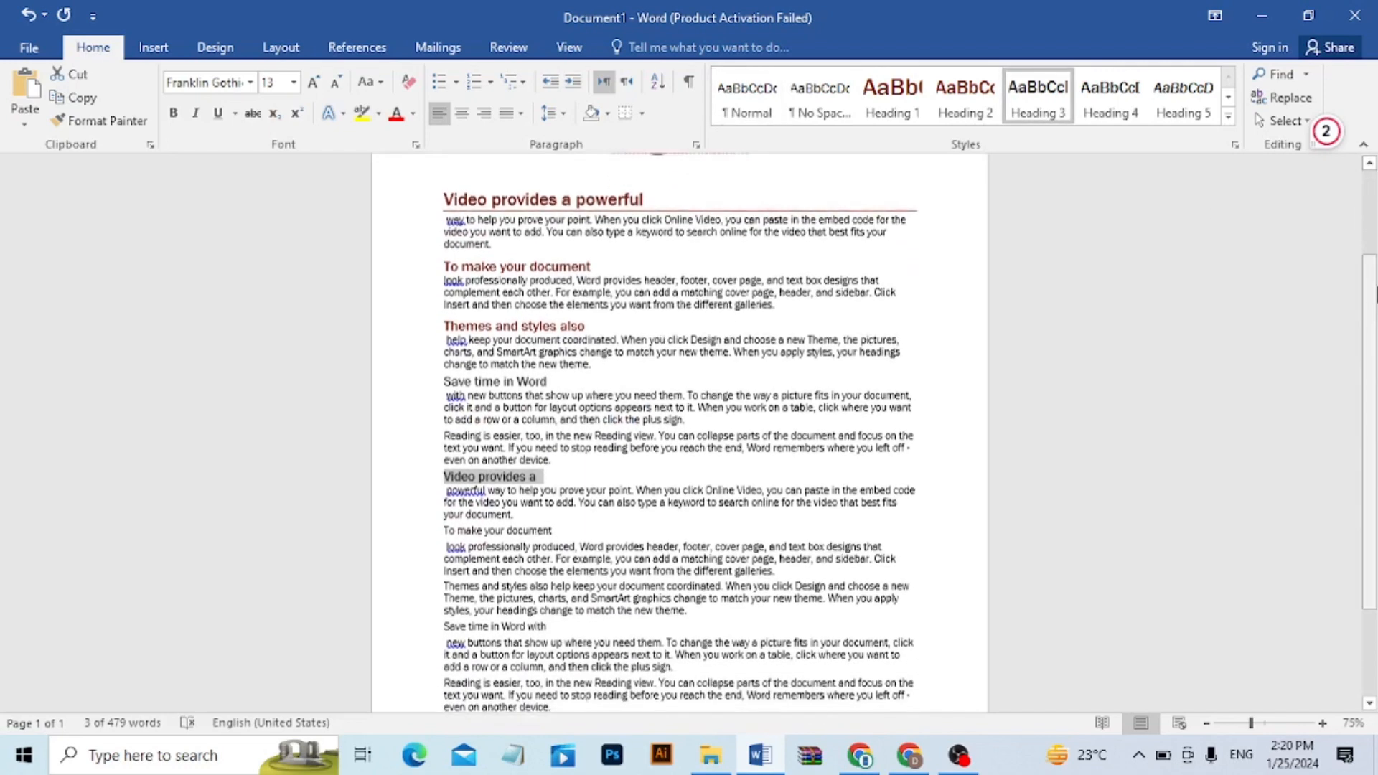
drag(554, 528, 442, 534)
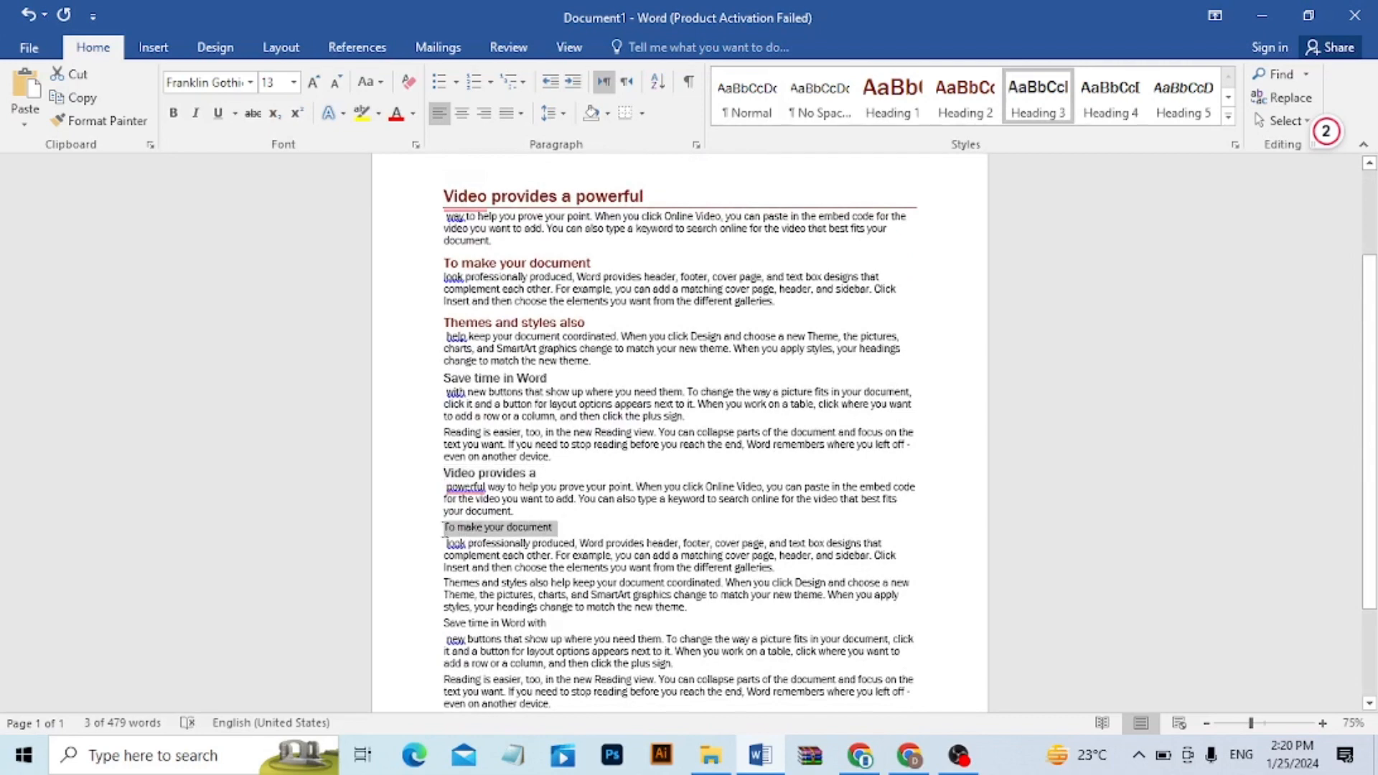
click(1135, 113)
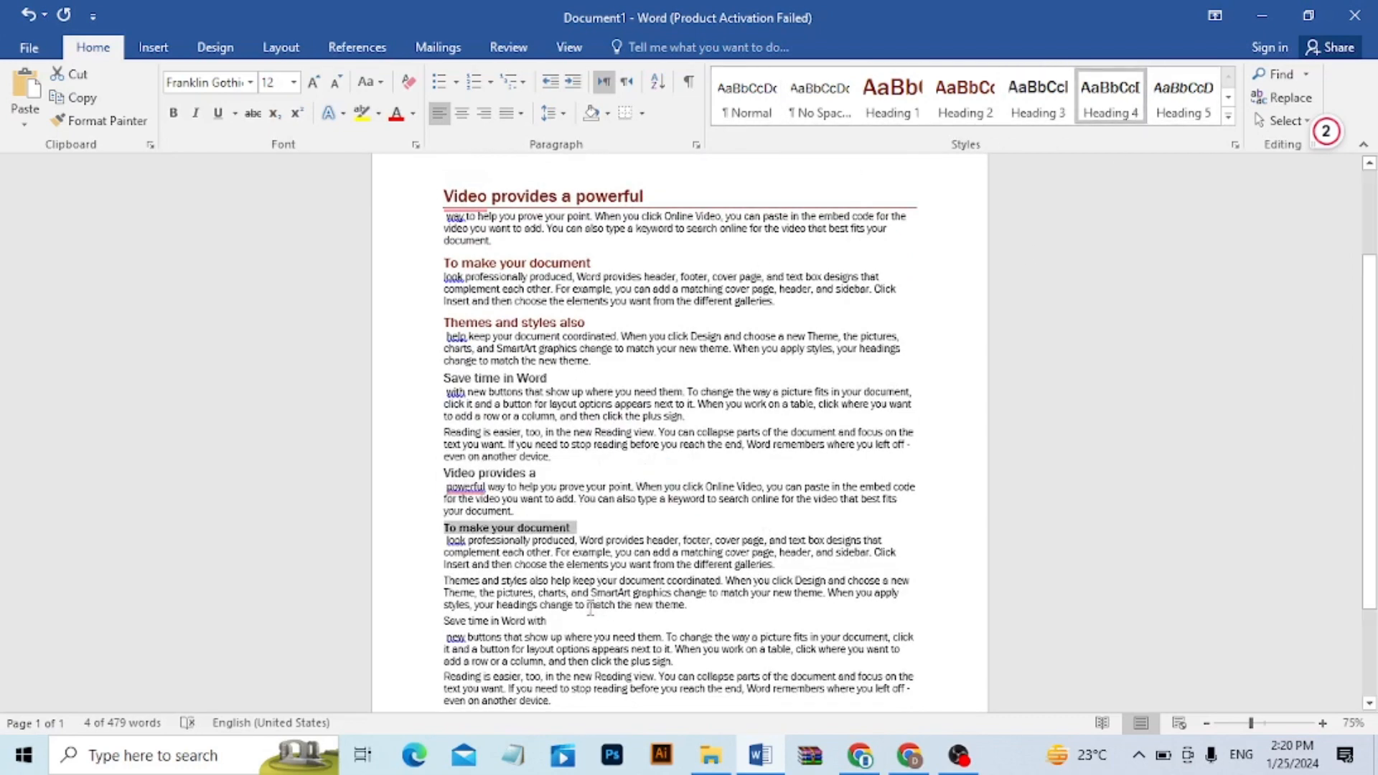
drag(552, 622, 443, 621)
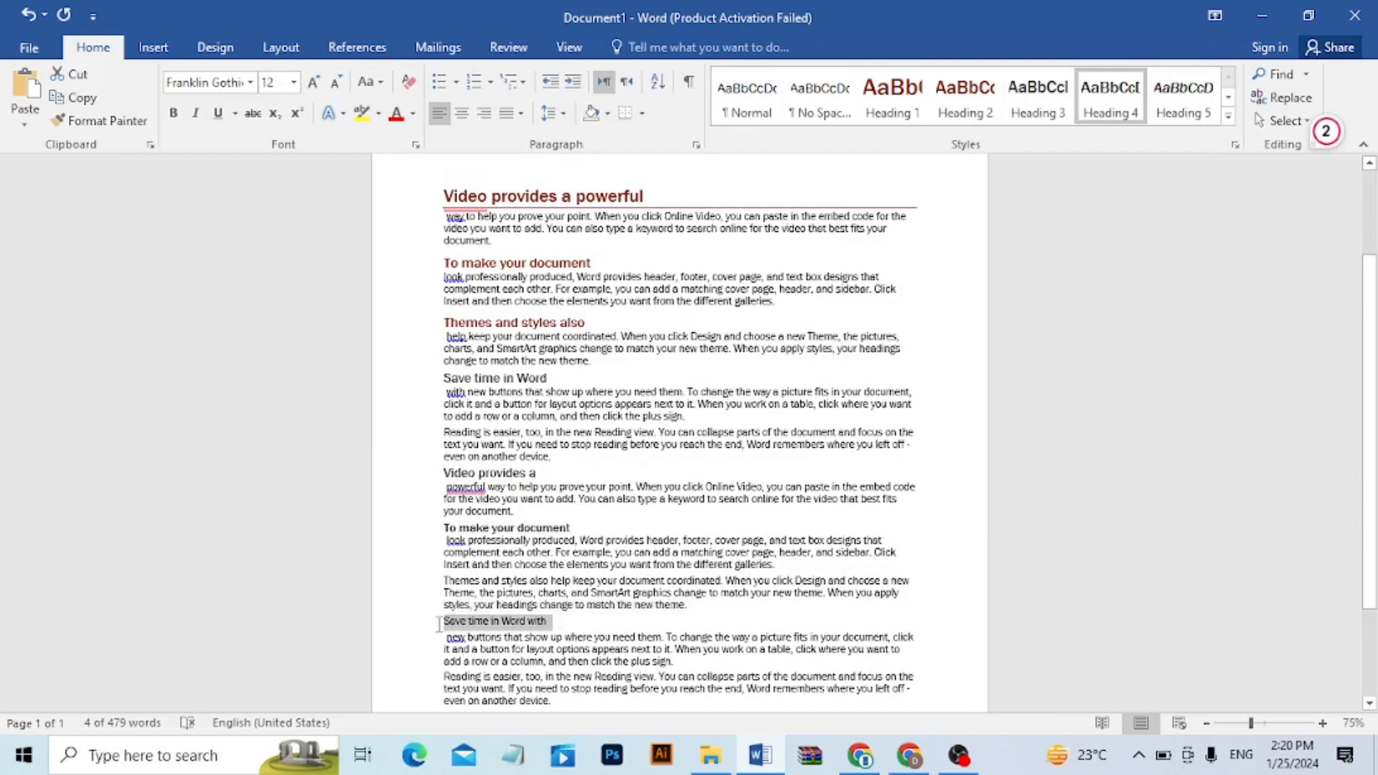
click(1171, 110)
- Split "Reading is easier," in the last paragraph onto its own line and apply the Heading 6 style to it
click(1227, 117)
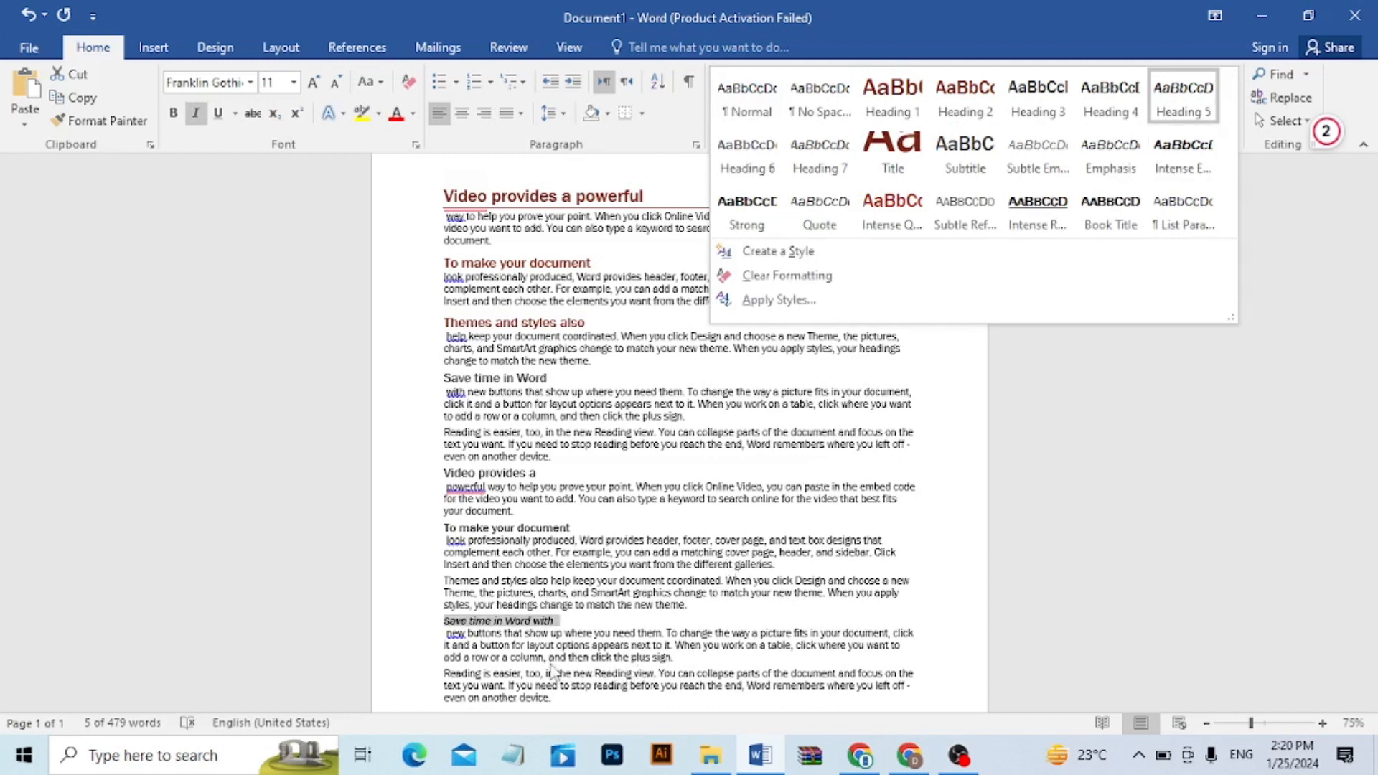
click(529, 677)
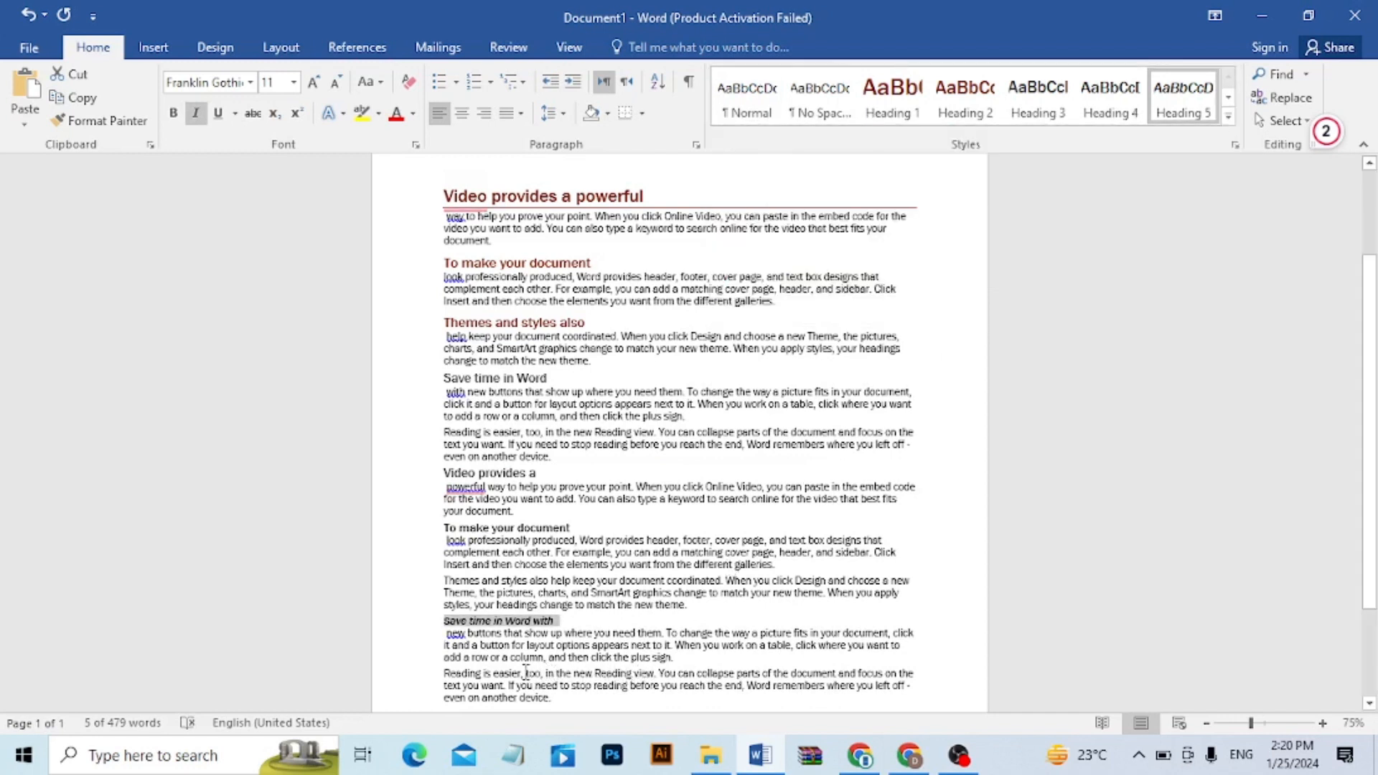
click(525, 673)
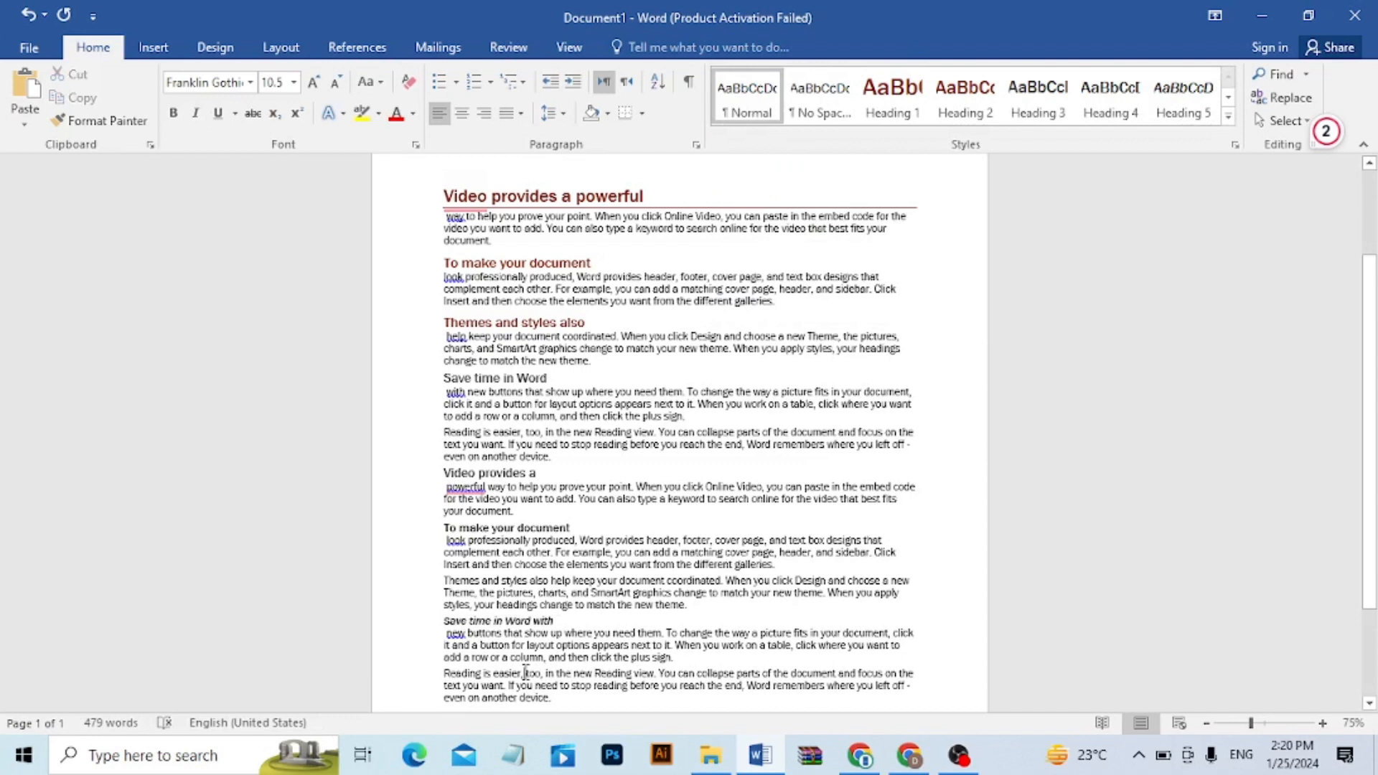
key(Return)
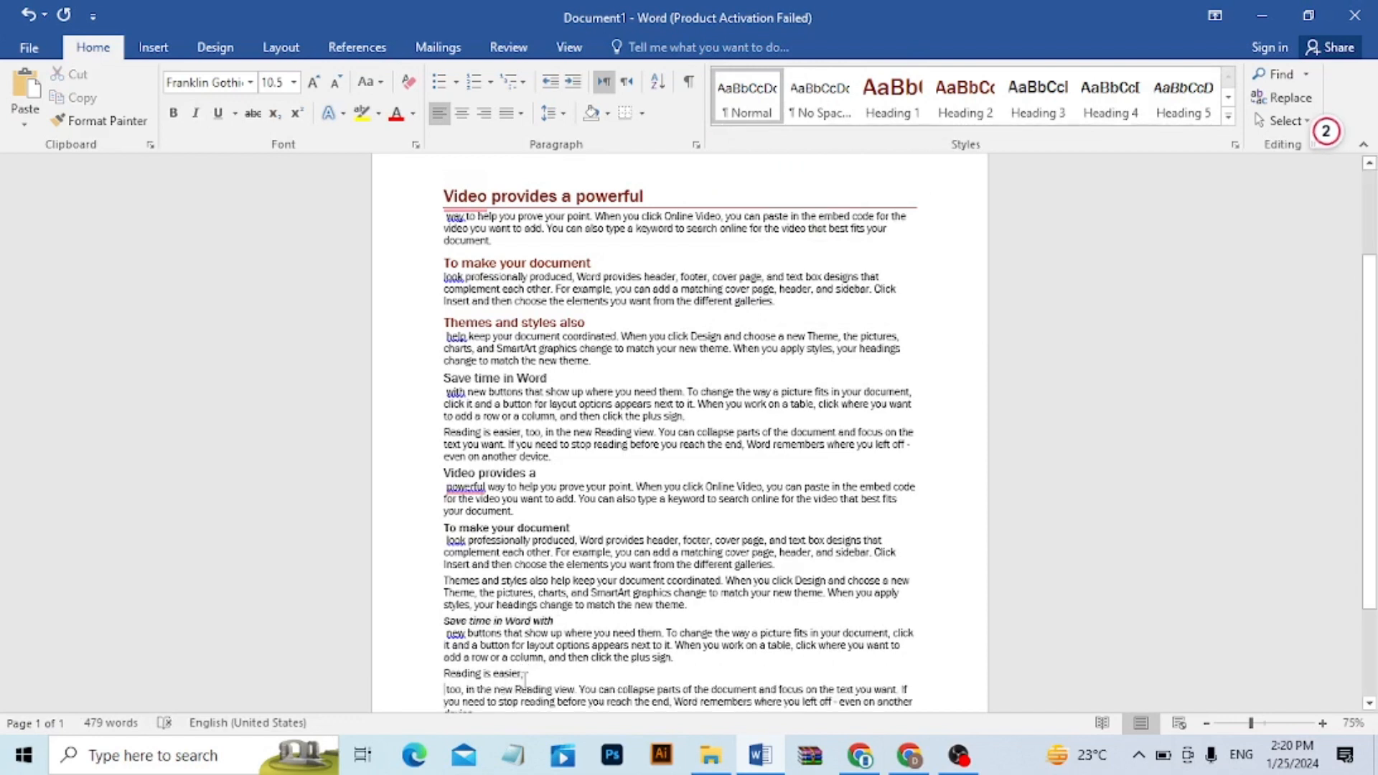
drag(524, 678, 420, 673)
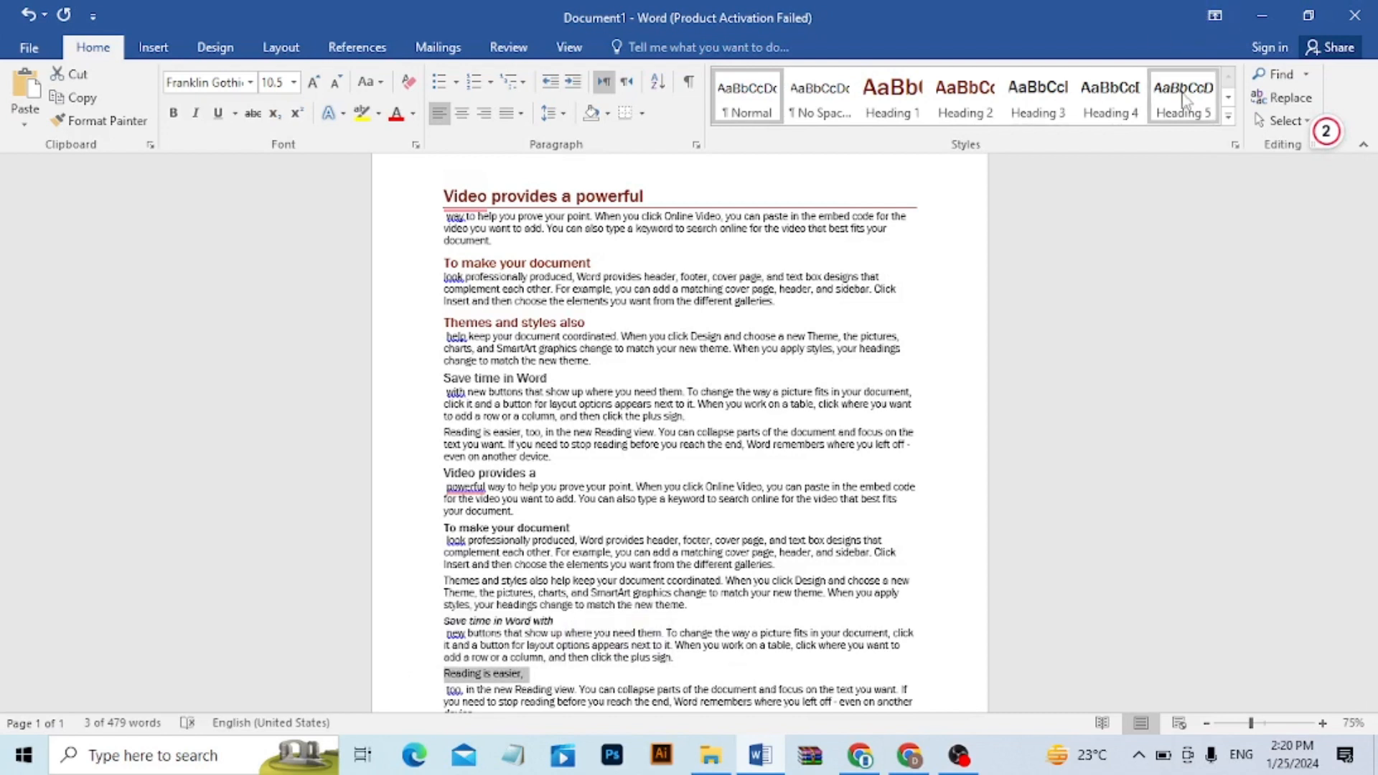
click(1229, 116)
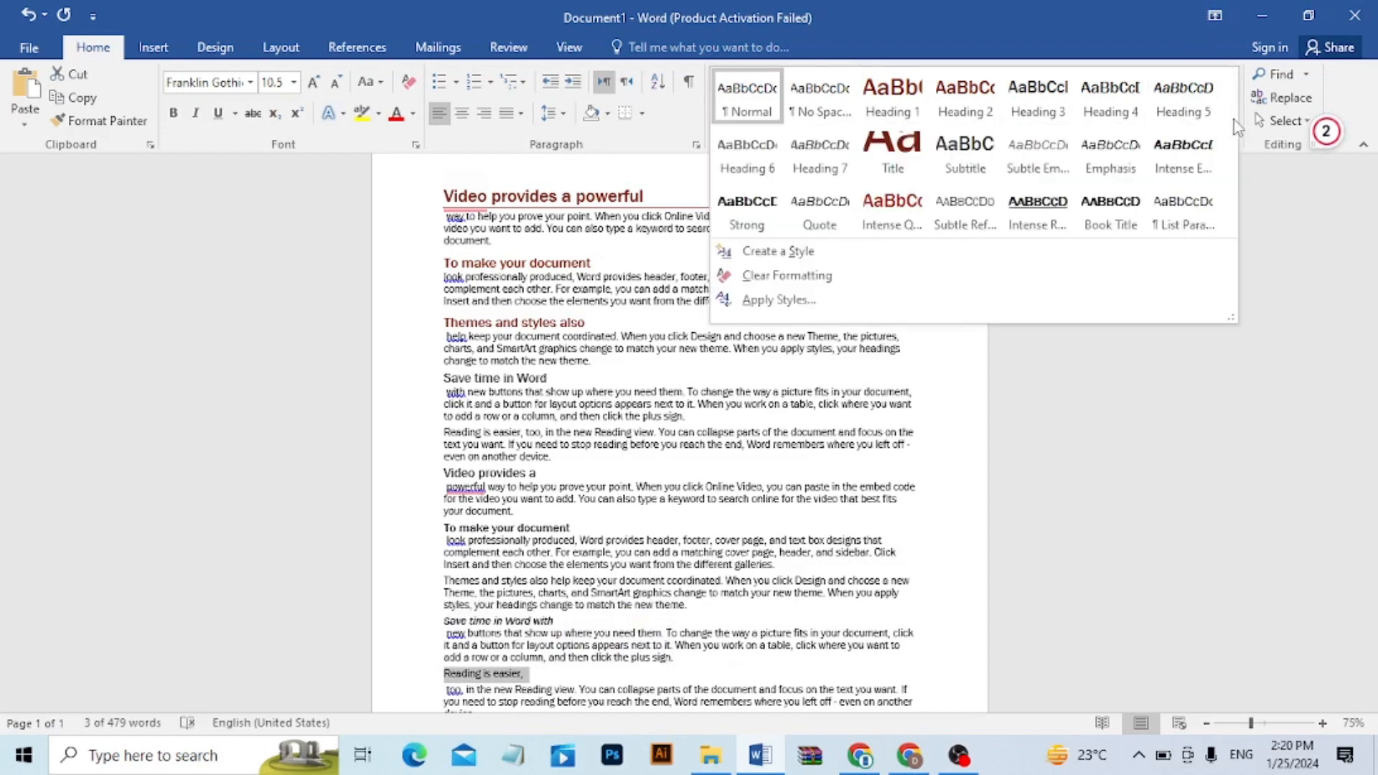
click(757, 178)
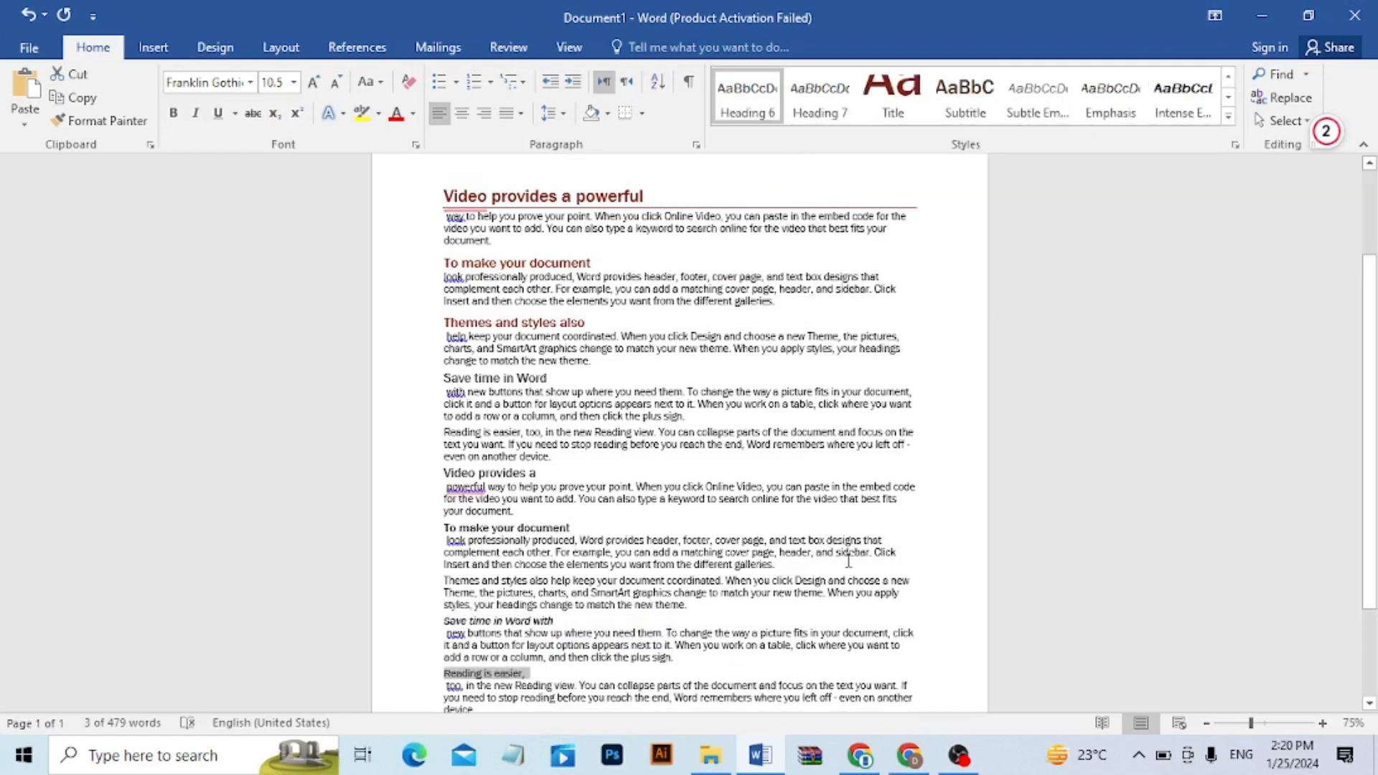
- Apply the Berlin theme to the whole document
drag(1367, 534, 1358, 468)
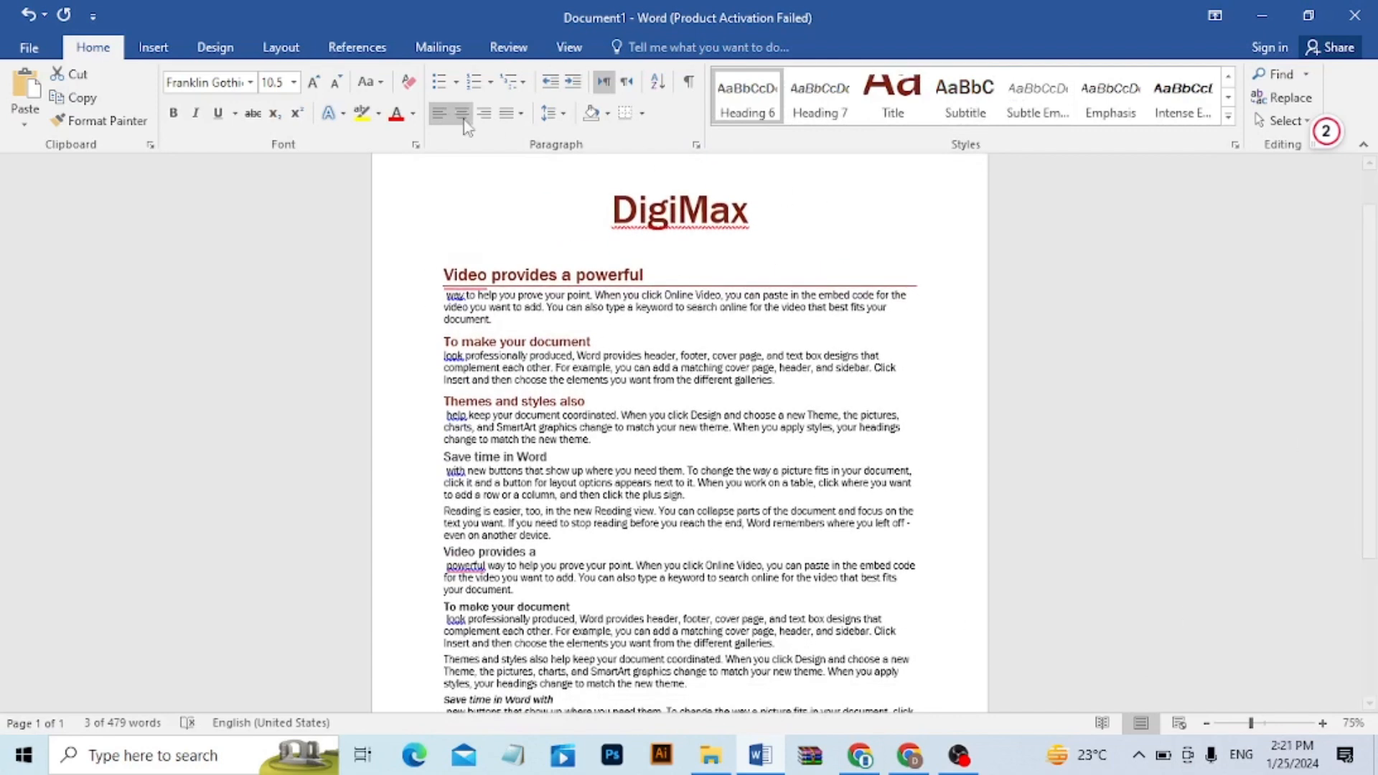
click(214, 48)
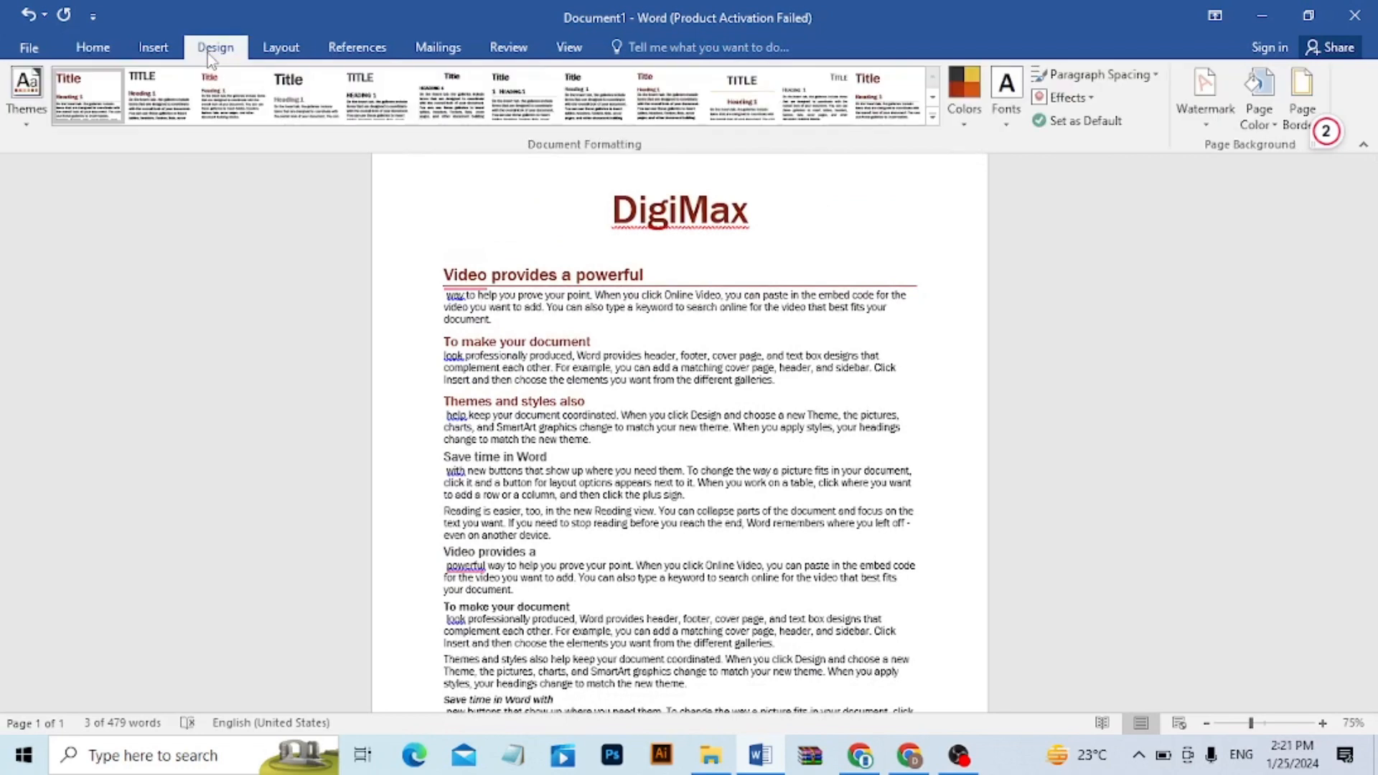
click(26, 119)
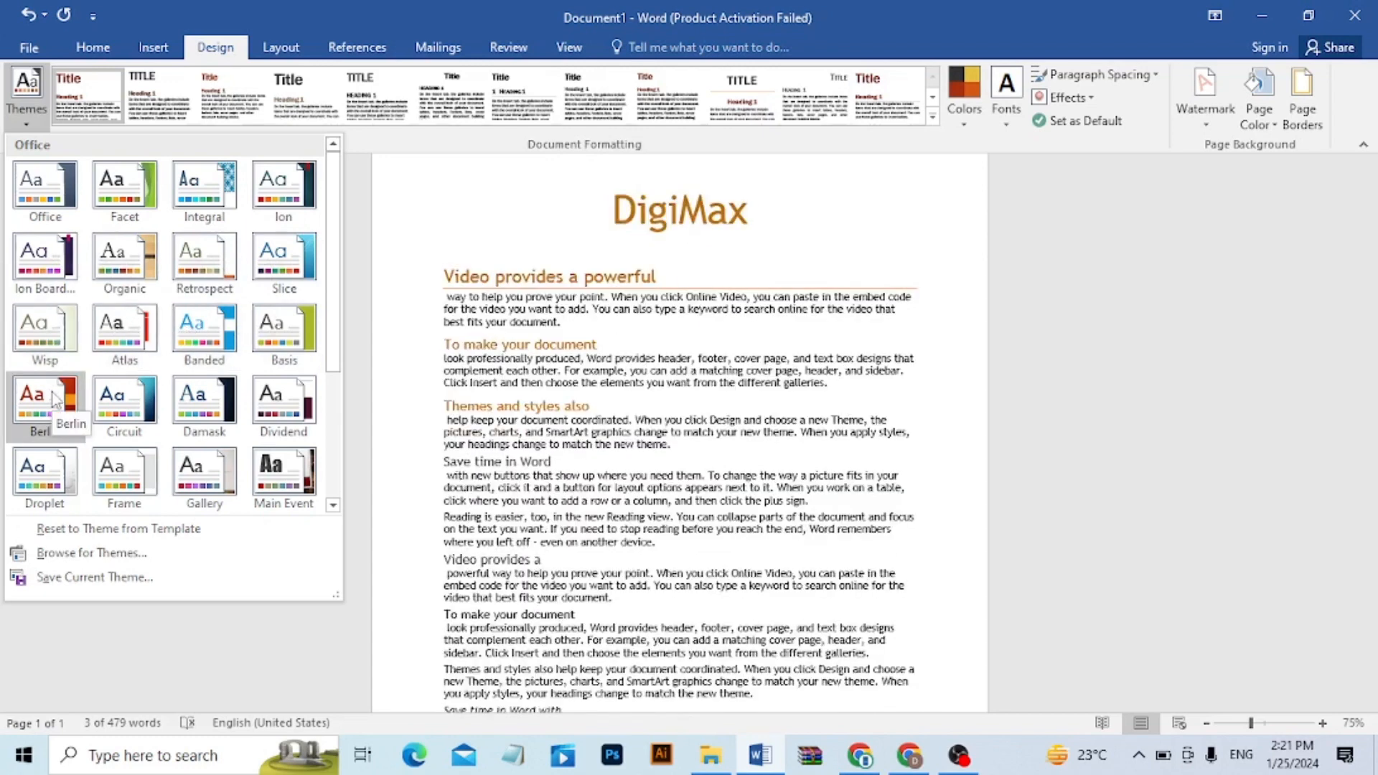
click(46, 400)
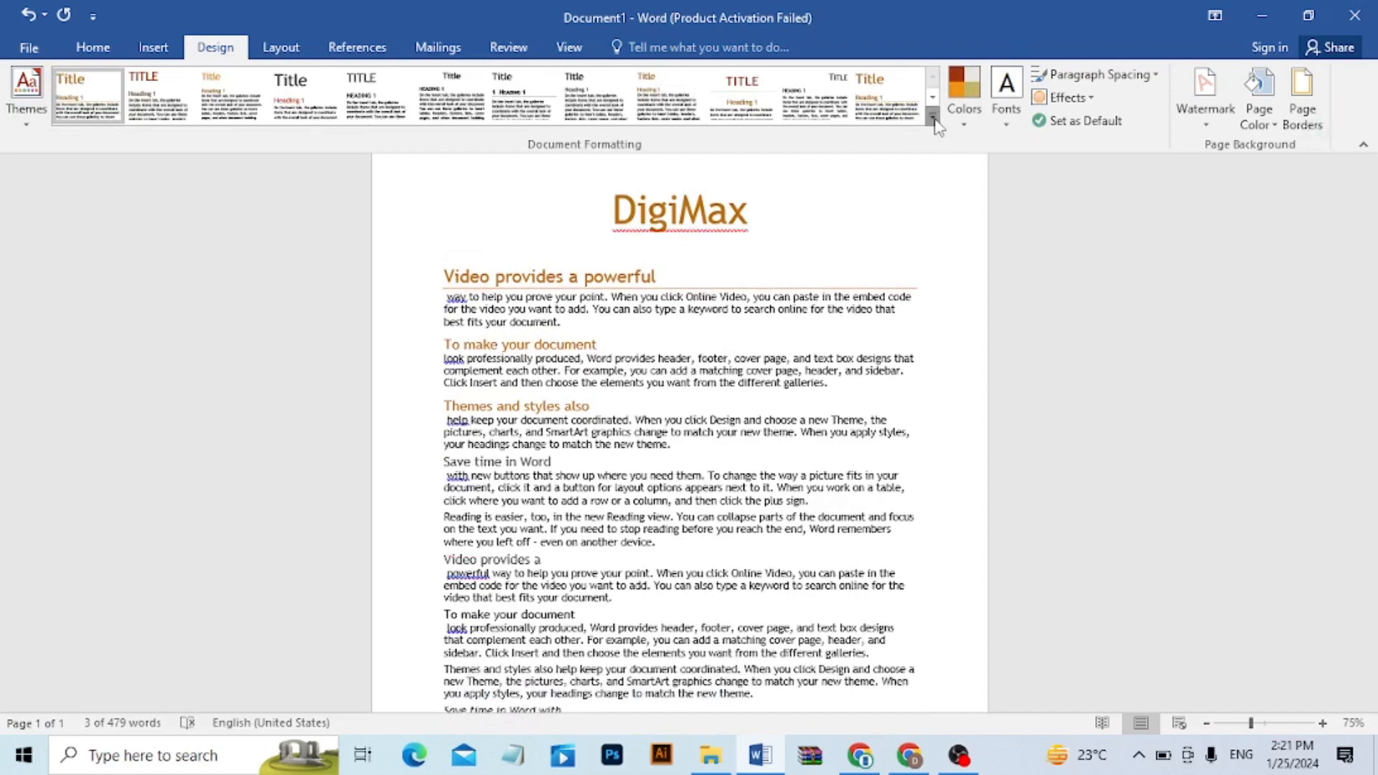
- Try the built-in style set with a solid orange Heading 1 band and look over the reformatted document
click(932, 115)
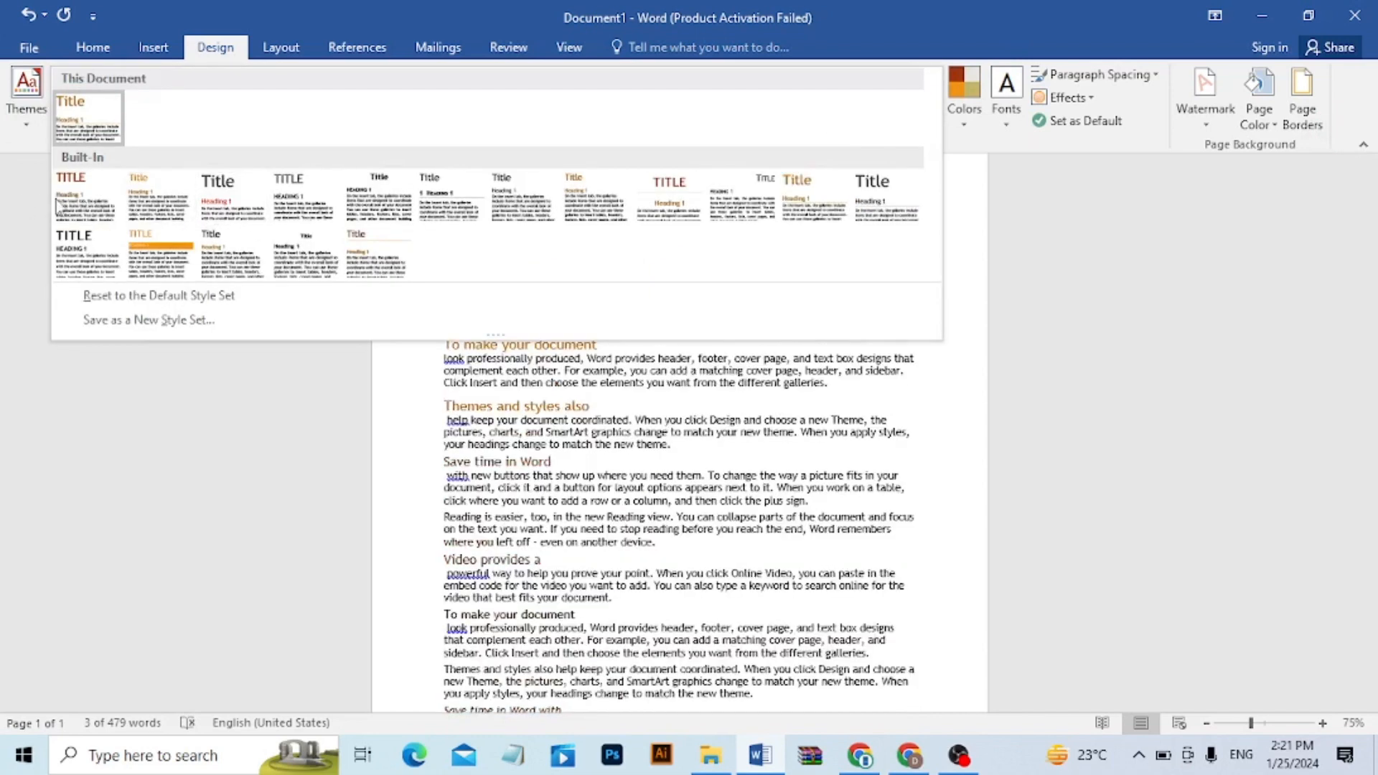
click(163, 263)
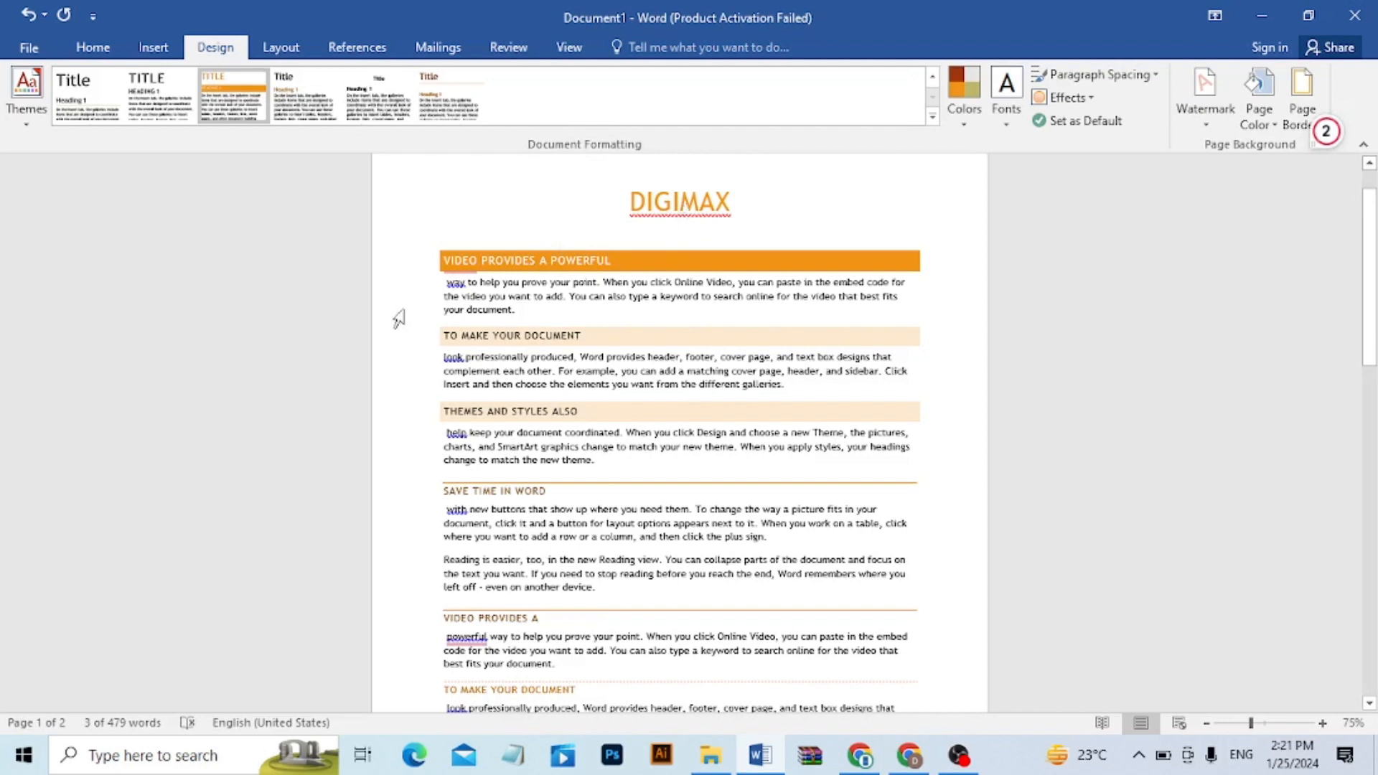
click(463, 264)
mouse_move(1369, 359)
mouse_down()
mouse_move(1369, 528)
mouse_move(1371, 380)
mouse_up()
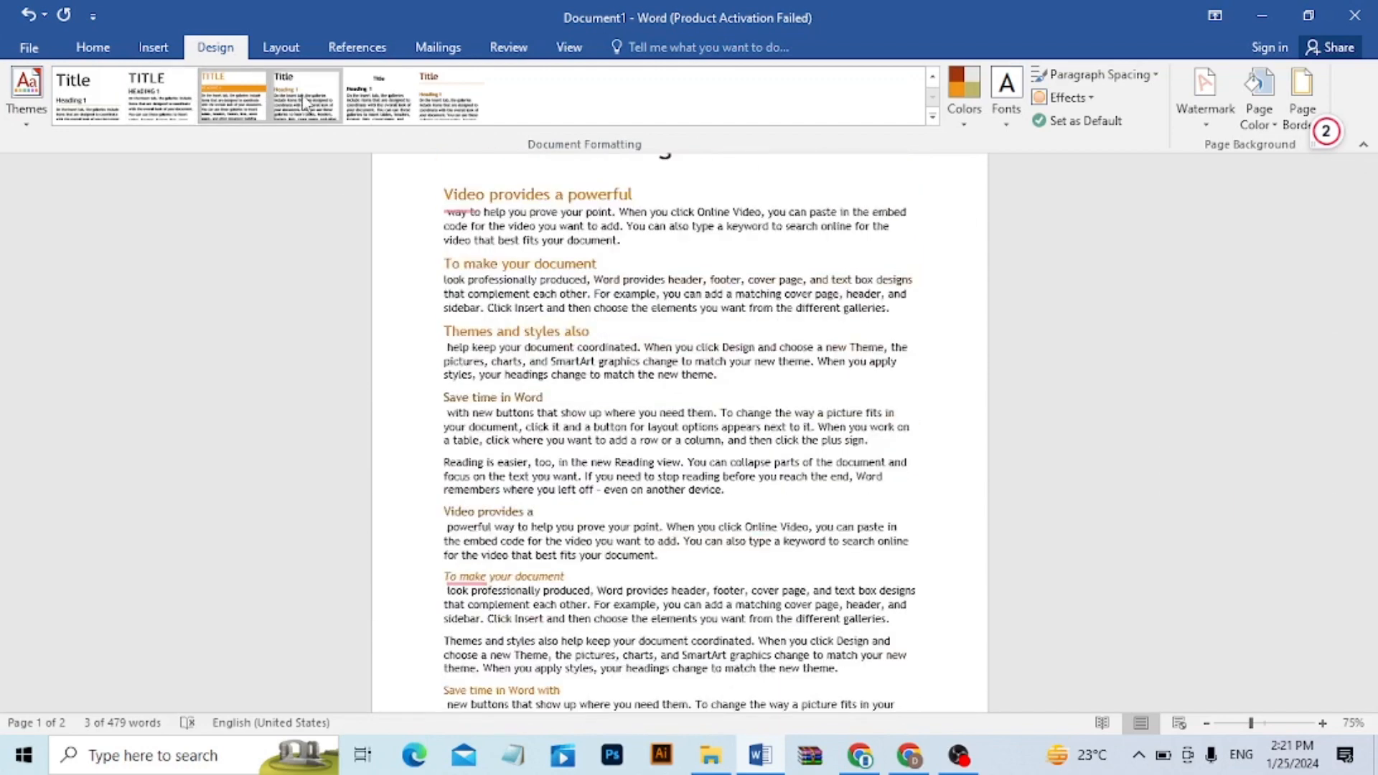
- Try other built-in style sets on the document, ending with the one using a black all-caps title and Heading 1
click(305, 103)
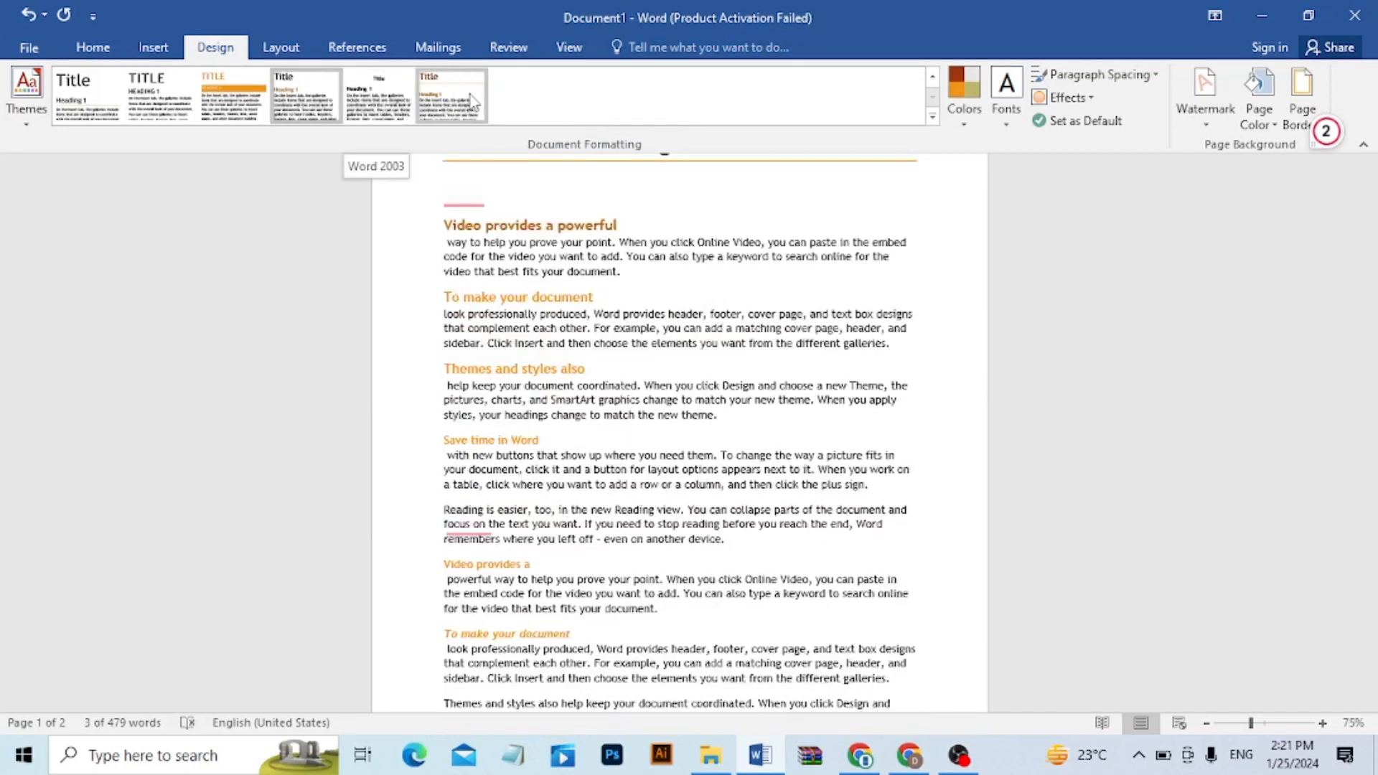
click(470, 100)
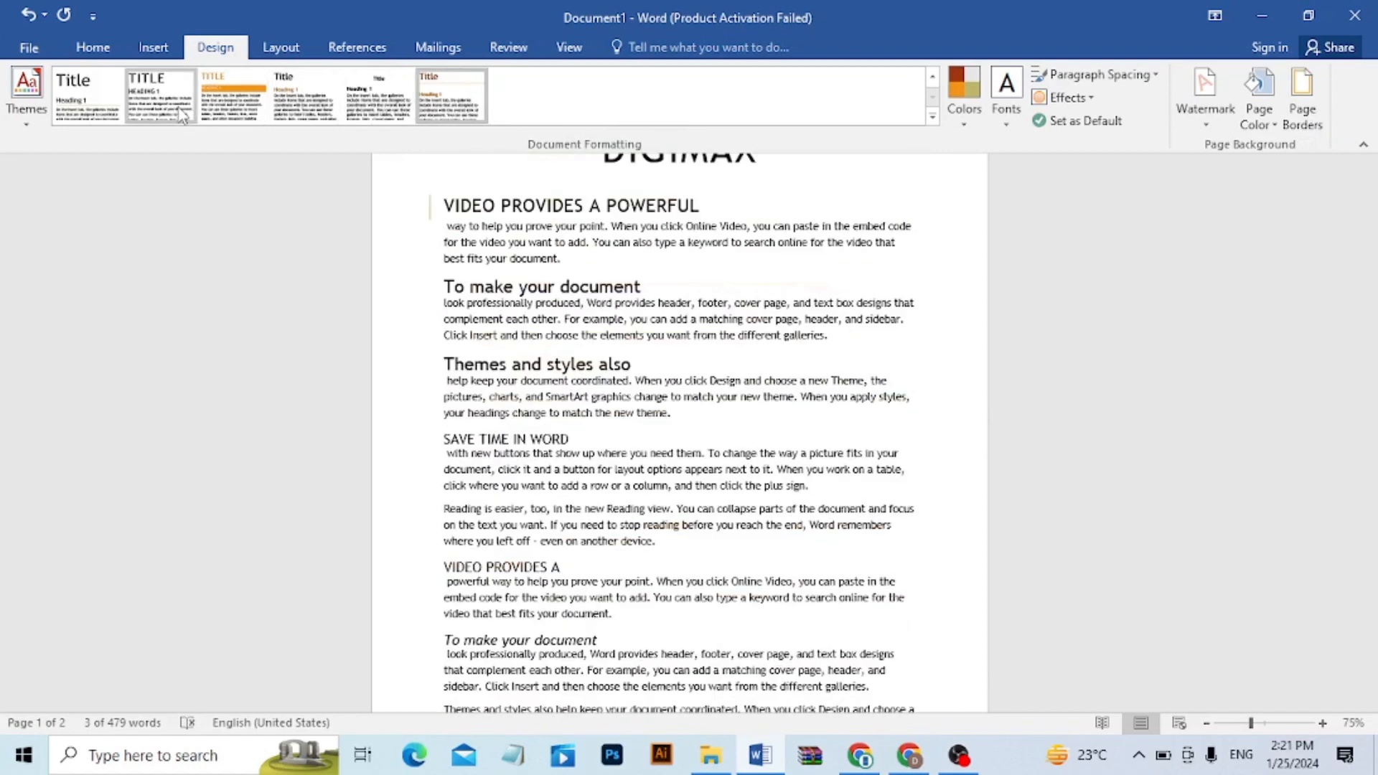
click(182, 115)
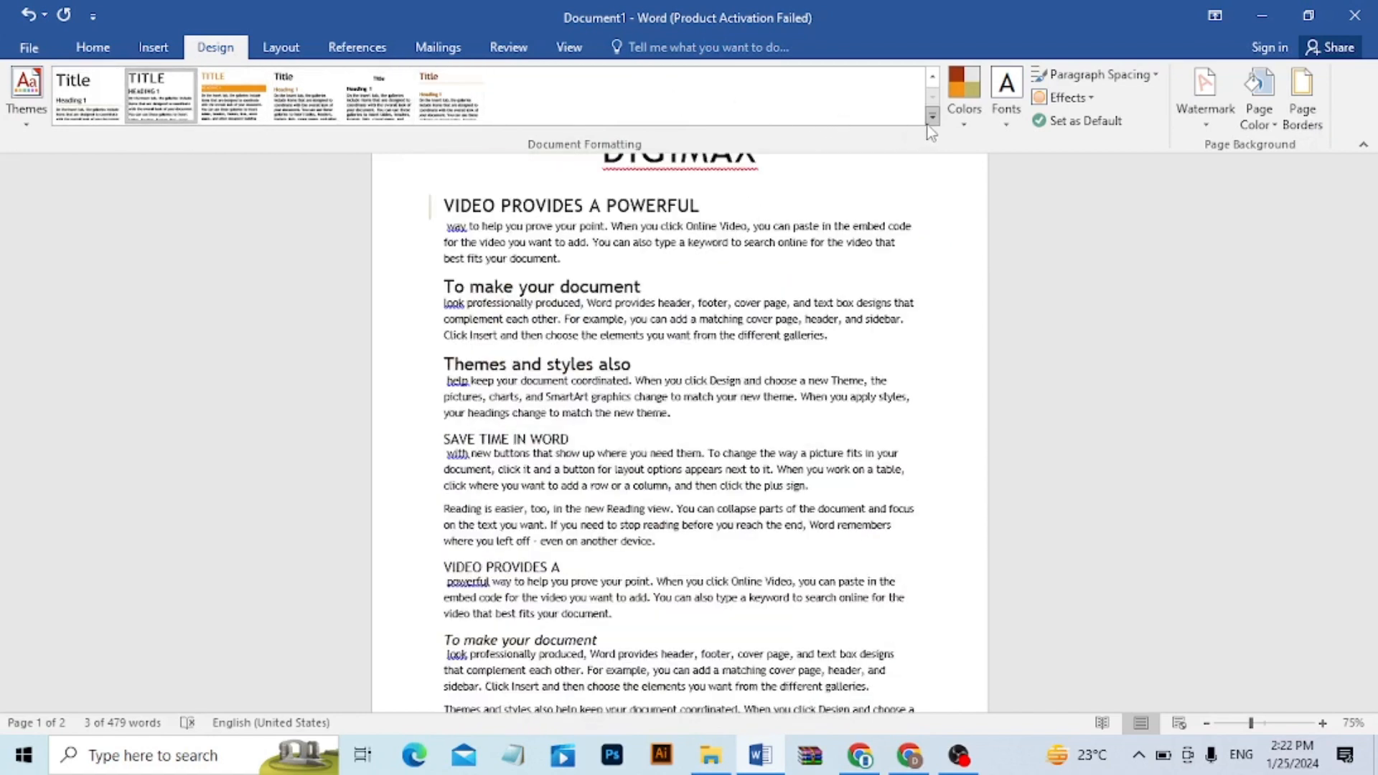
- Apply the last built-in style set, which has orange headings and a line under the title
click(932, 117)
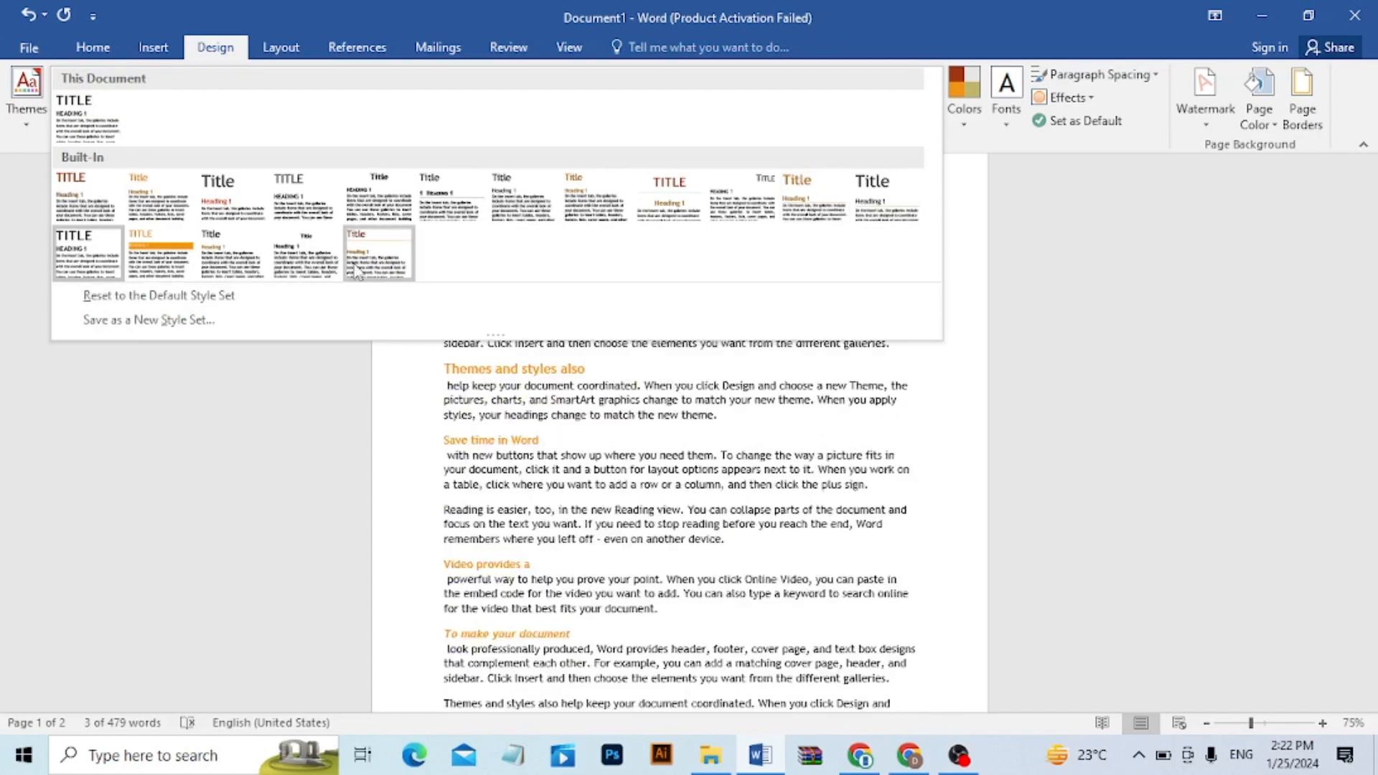
click(355, 270)
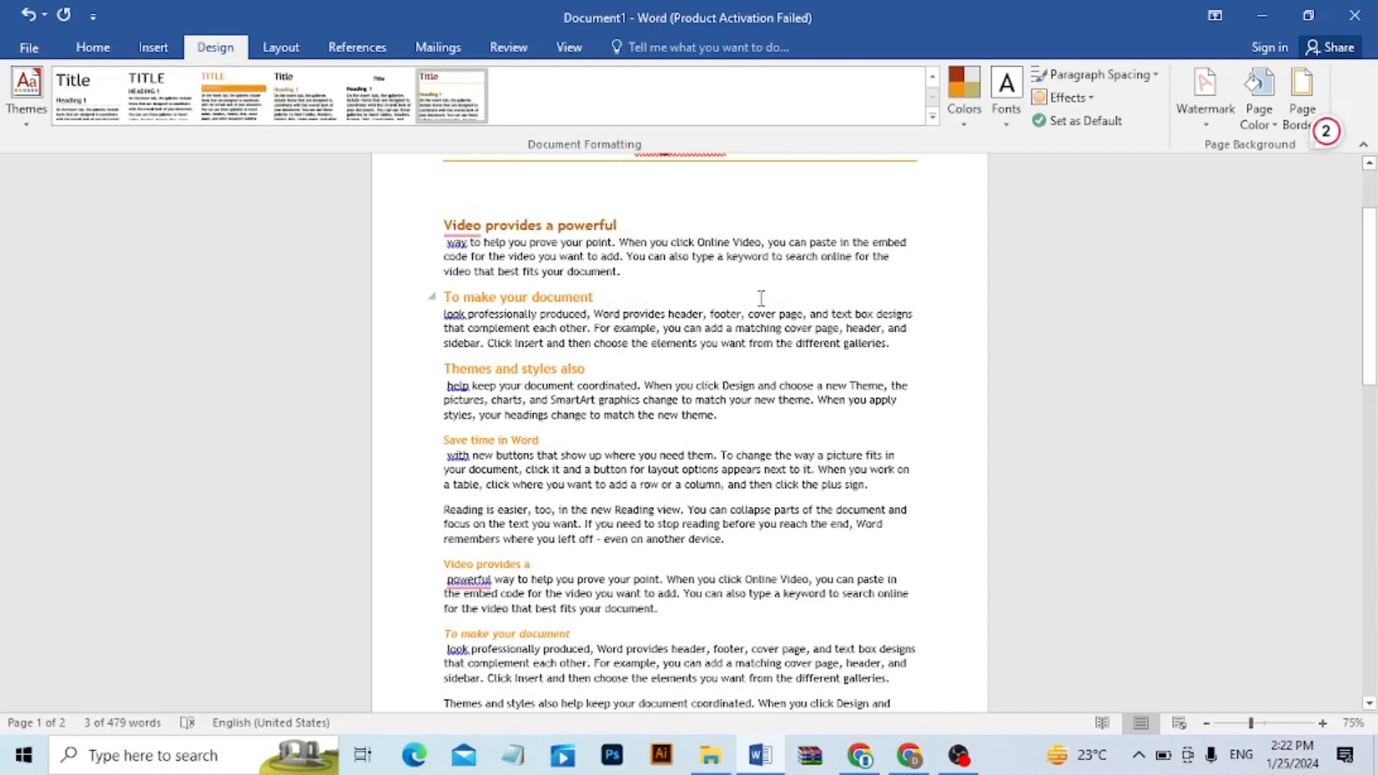
- Try the built-in Grayscale and Red Violet theme color sets on the document
click(962, 124)
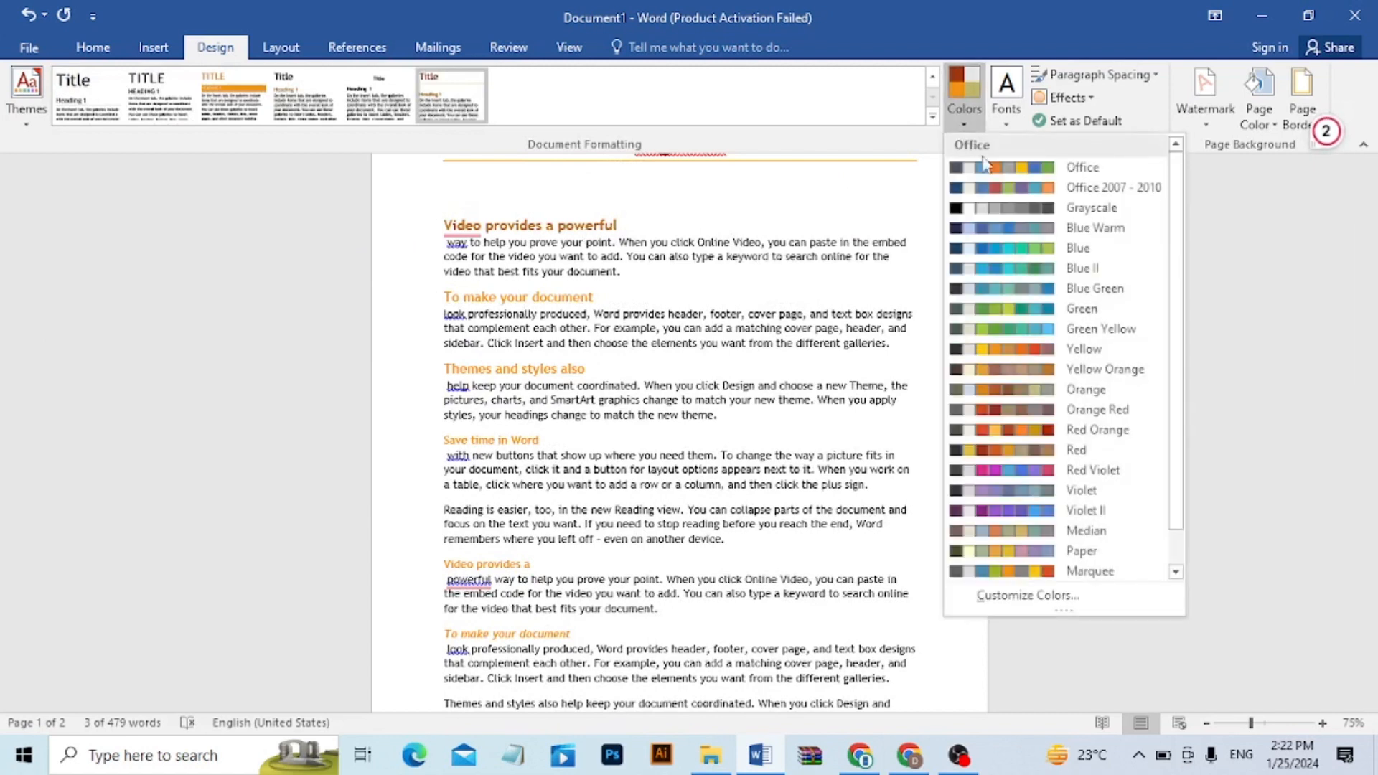
click(1002, 214)
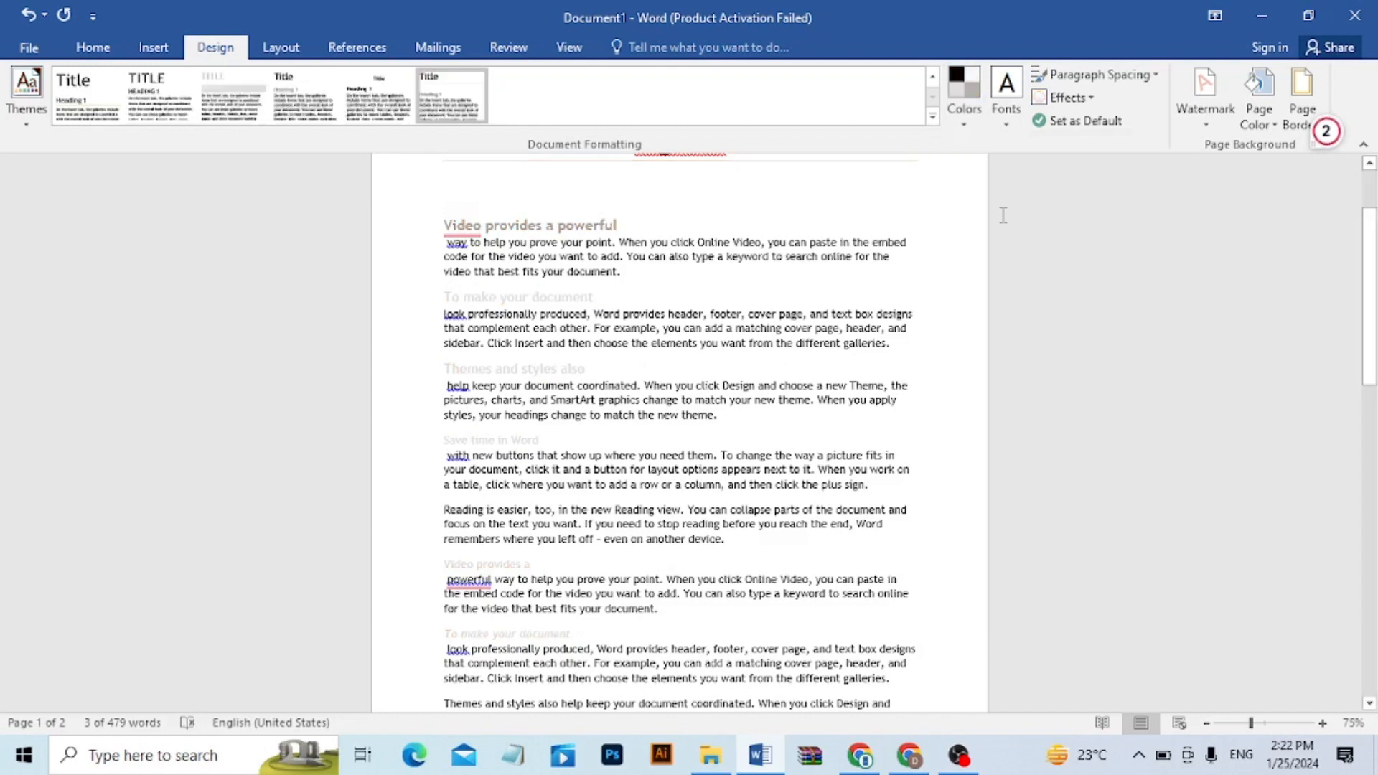
click(962, 136)
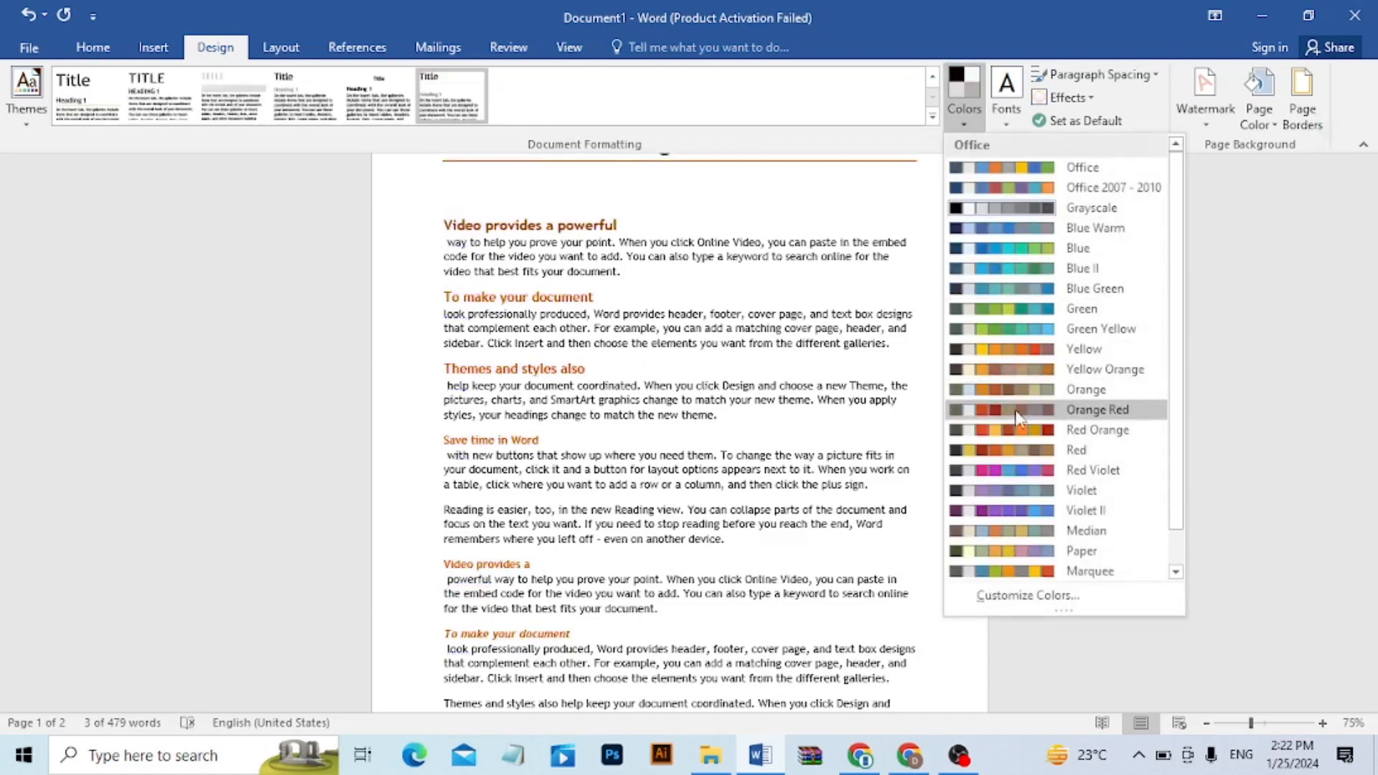
click(1014, 467)
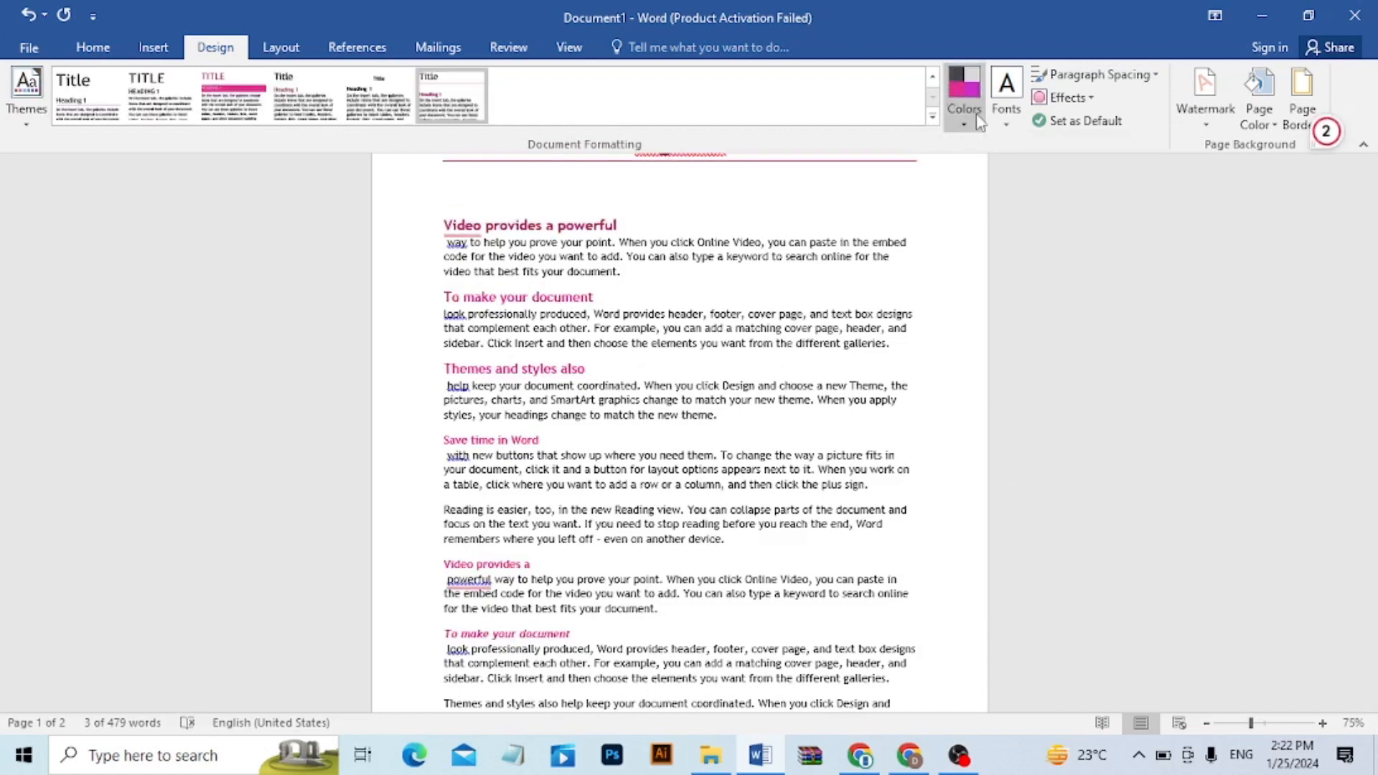
- Apply the built-in Green theme color set to the document
click(955, 92)
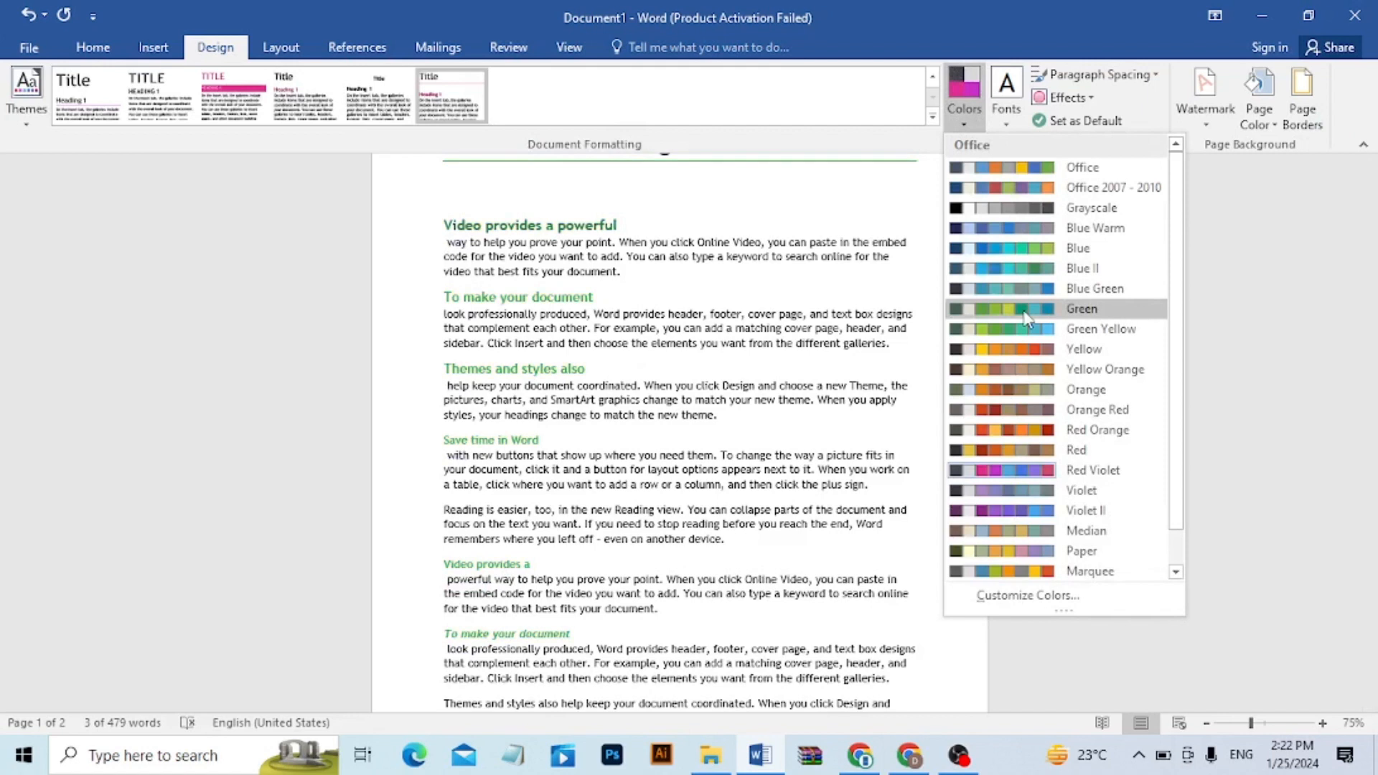
click(1026, 315)
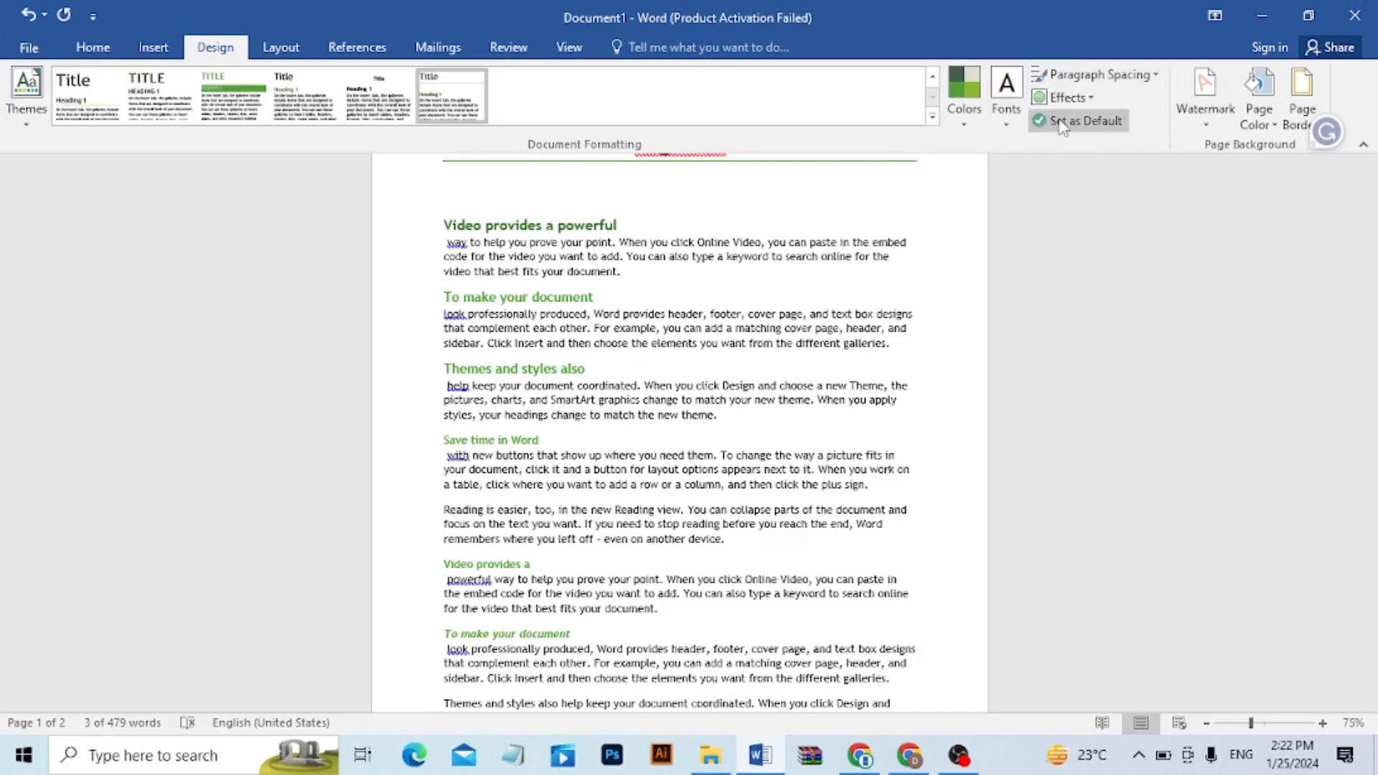
- Set the whole document's paragraph spacing to the built-in No Paragraph Space option
click(1147, 79)
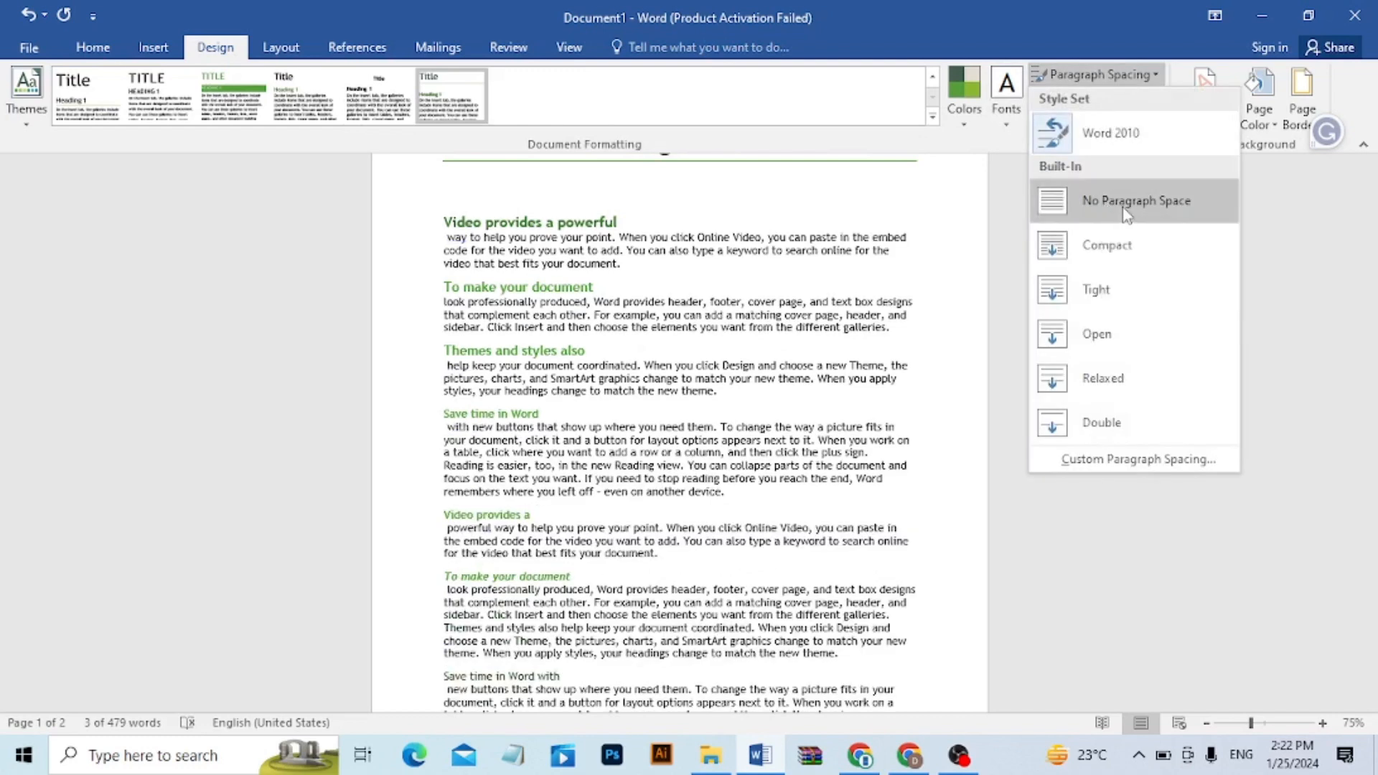
click(1125, 211)
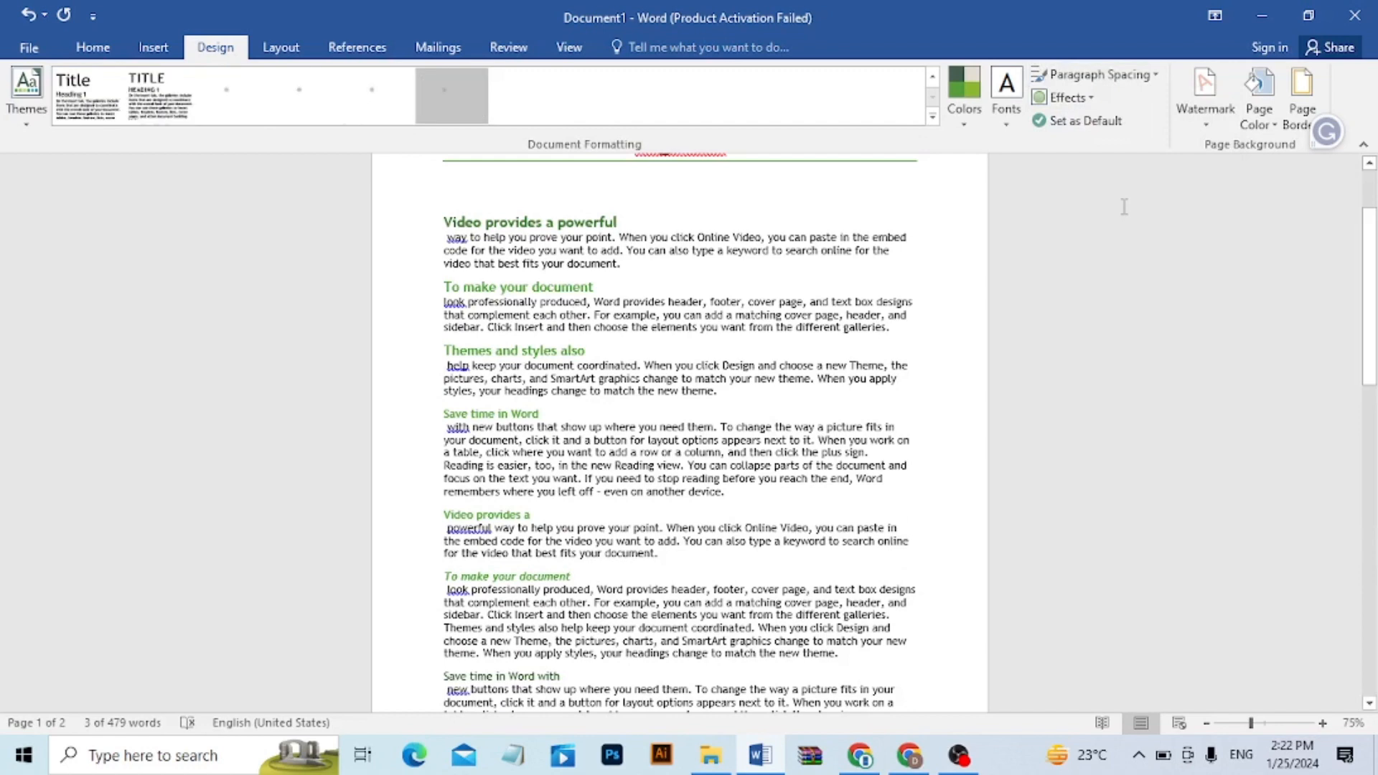
click(1118, 80)
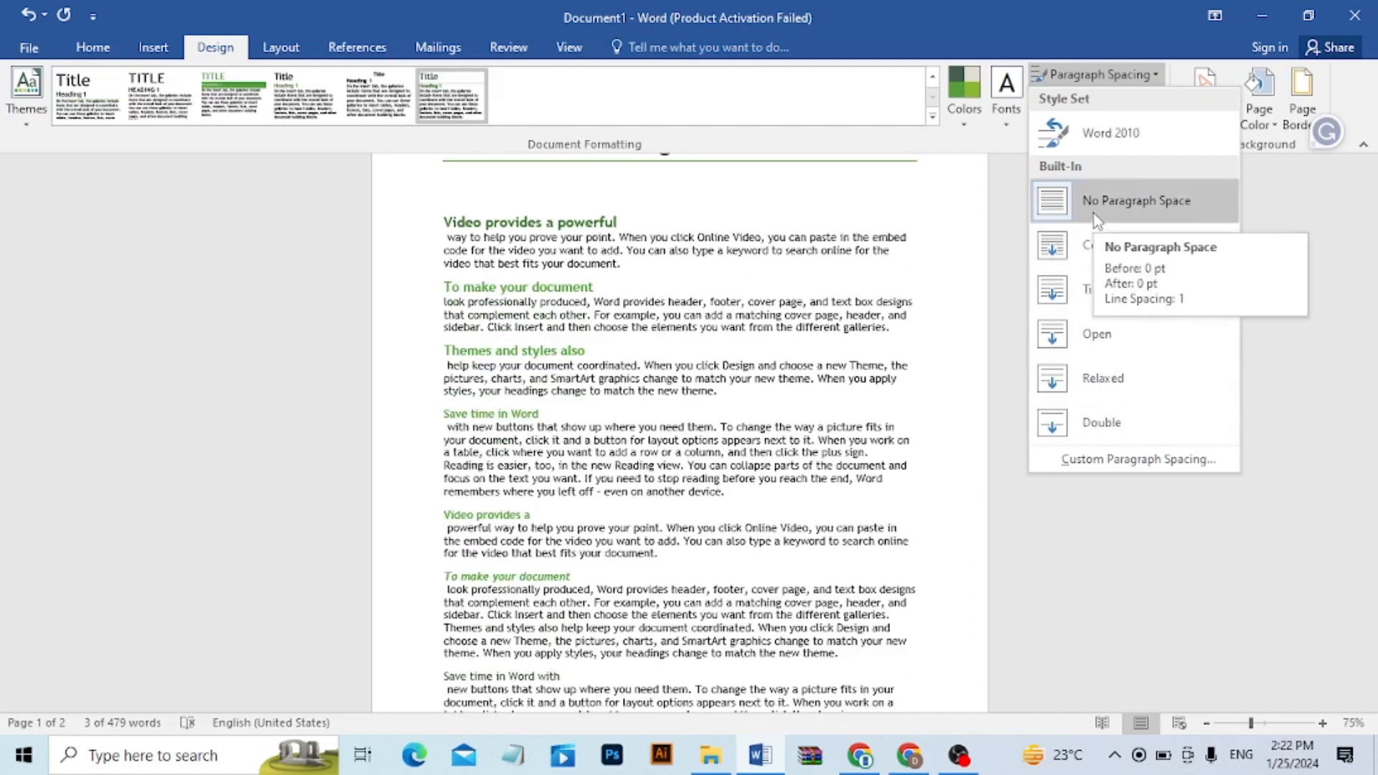
click(1152, 208)
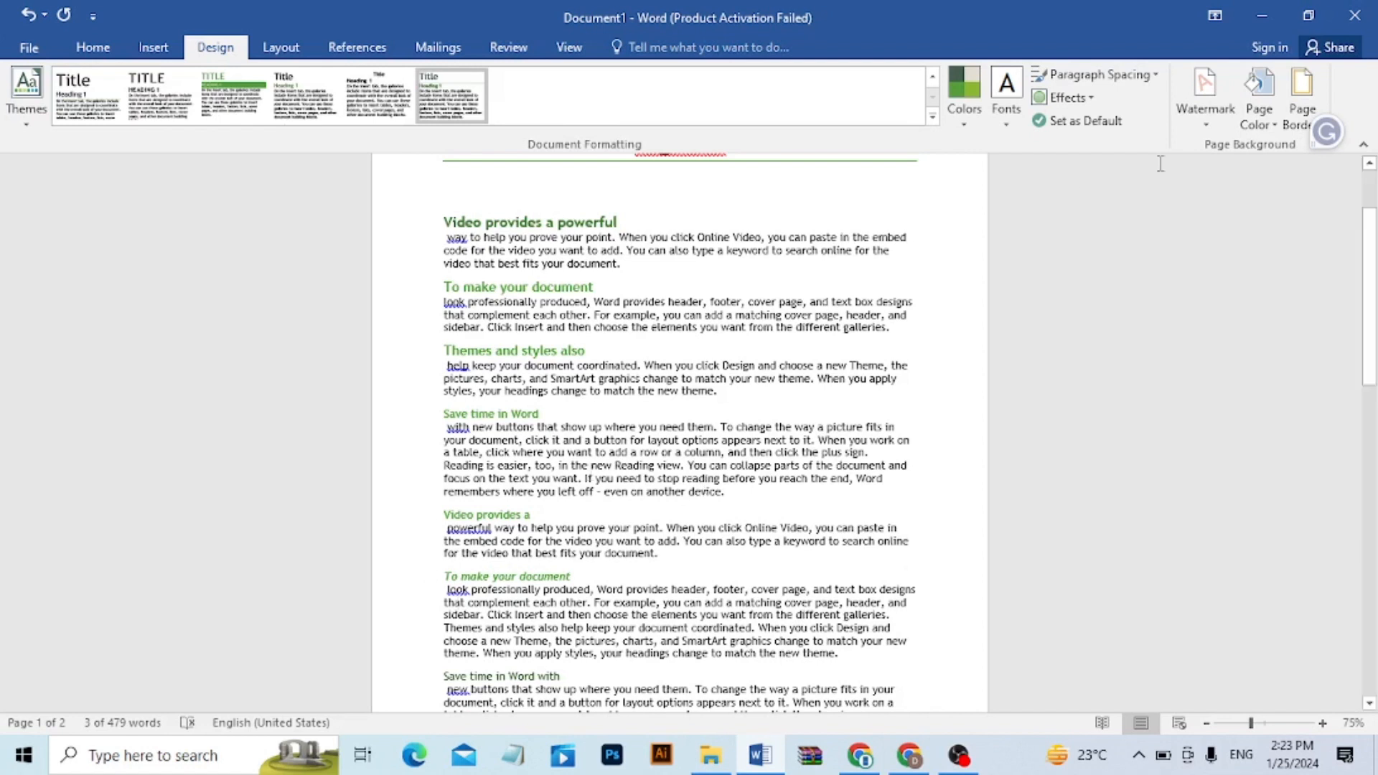
- Try indenting only the "Video provides a powerful" heading by three levels, and undo the indents
click(446, 218)
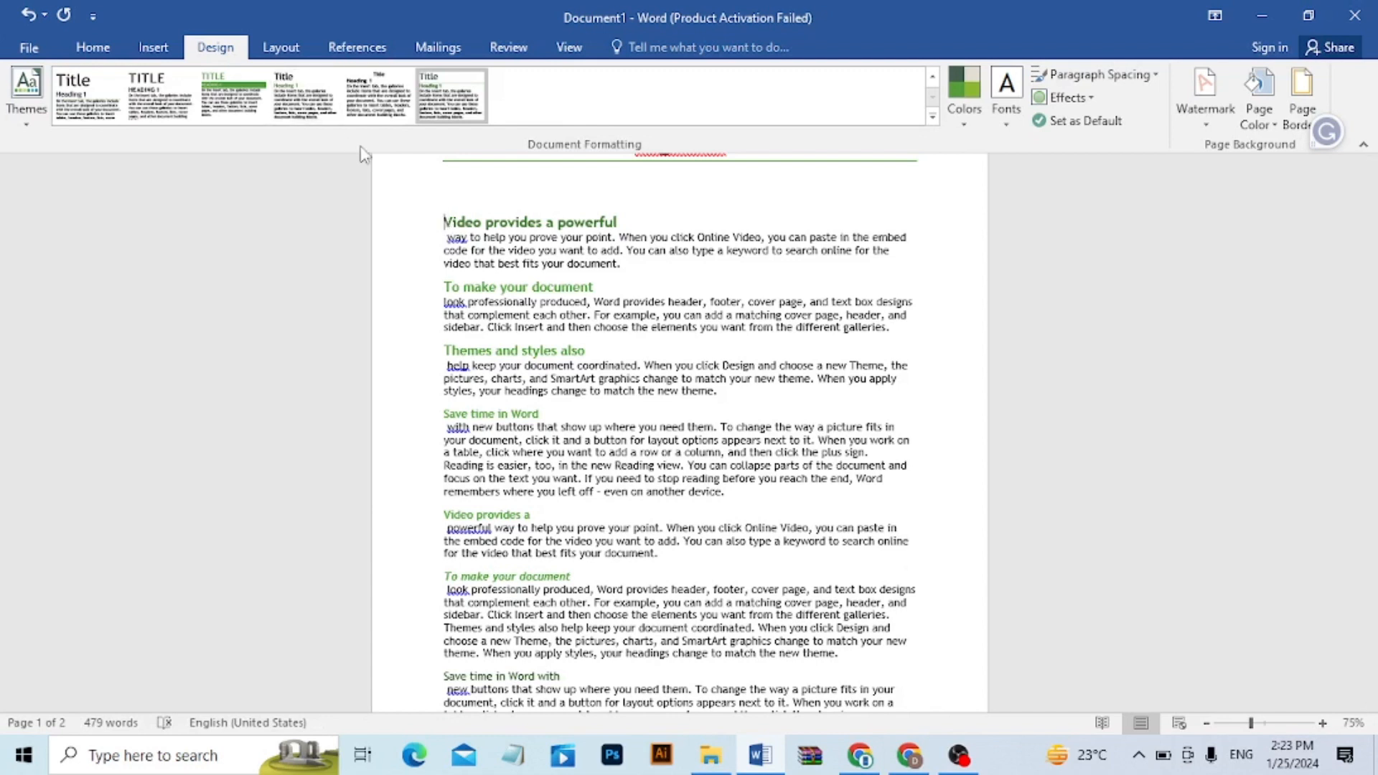
click(94, 48)
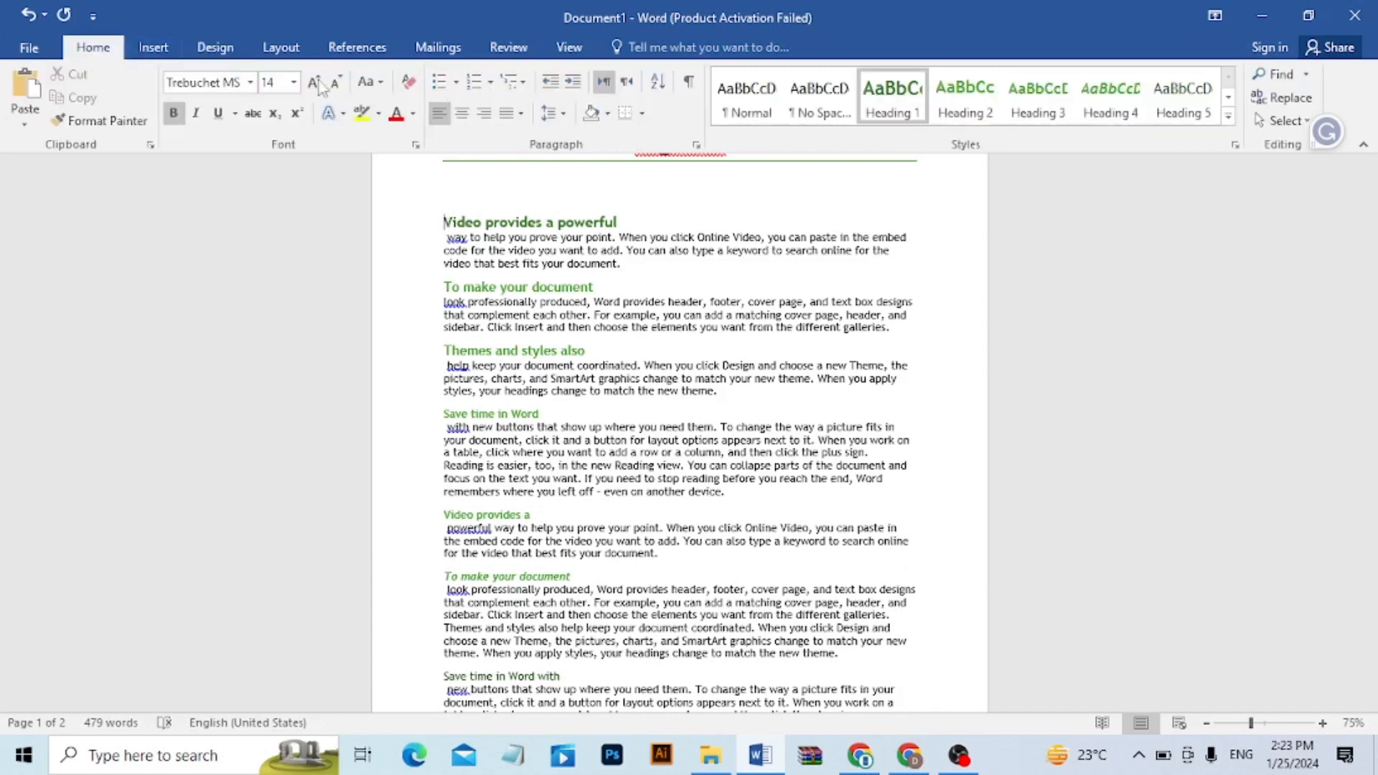
click(572, 82)
click(572, 82)
click(572, 83)
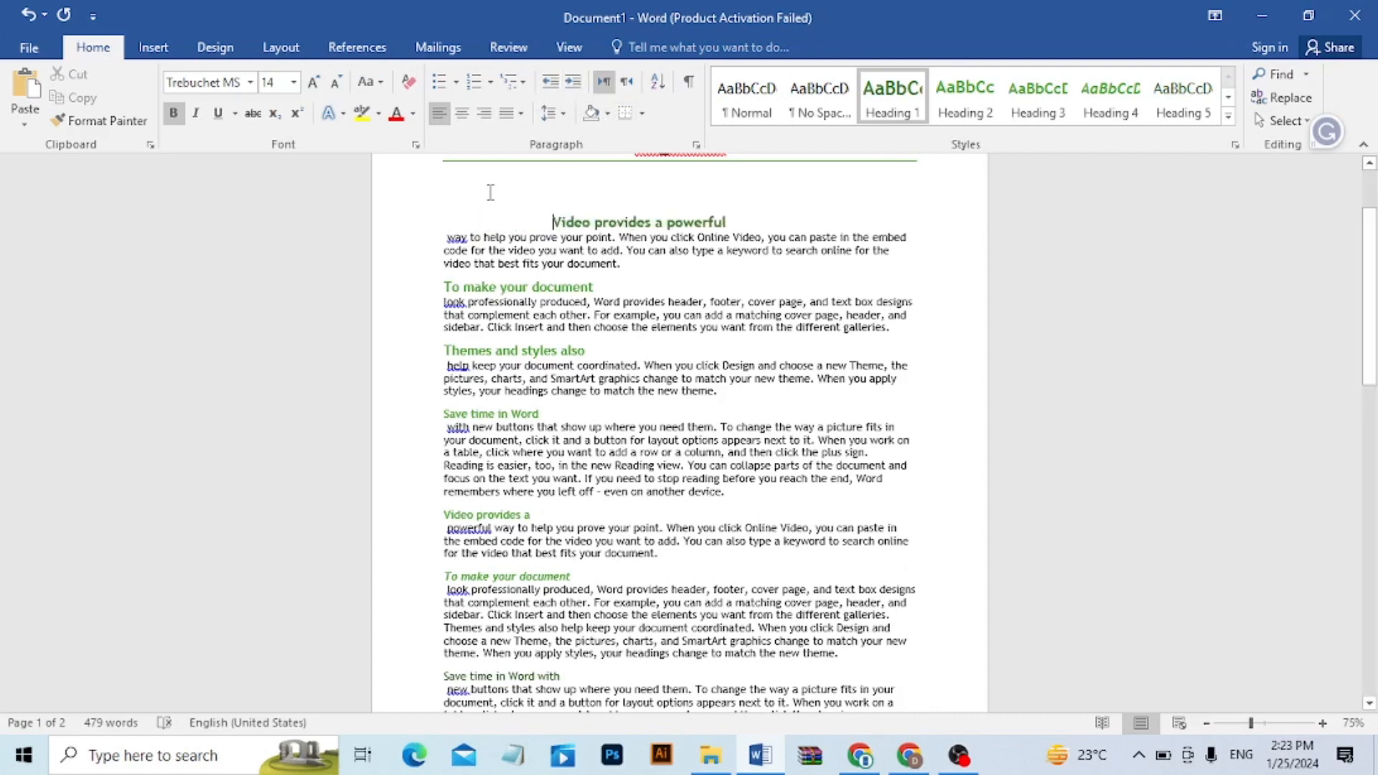
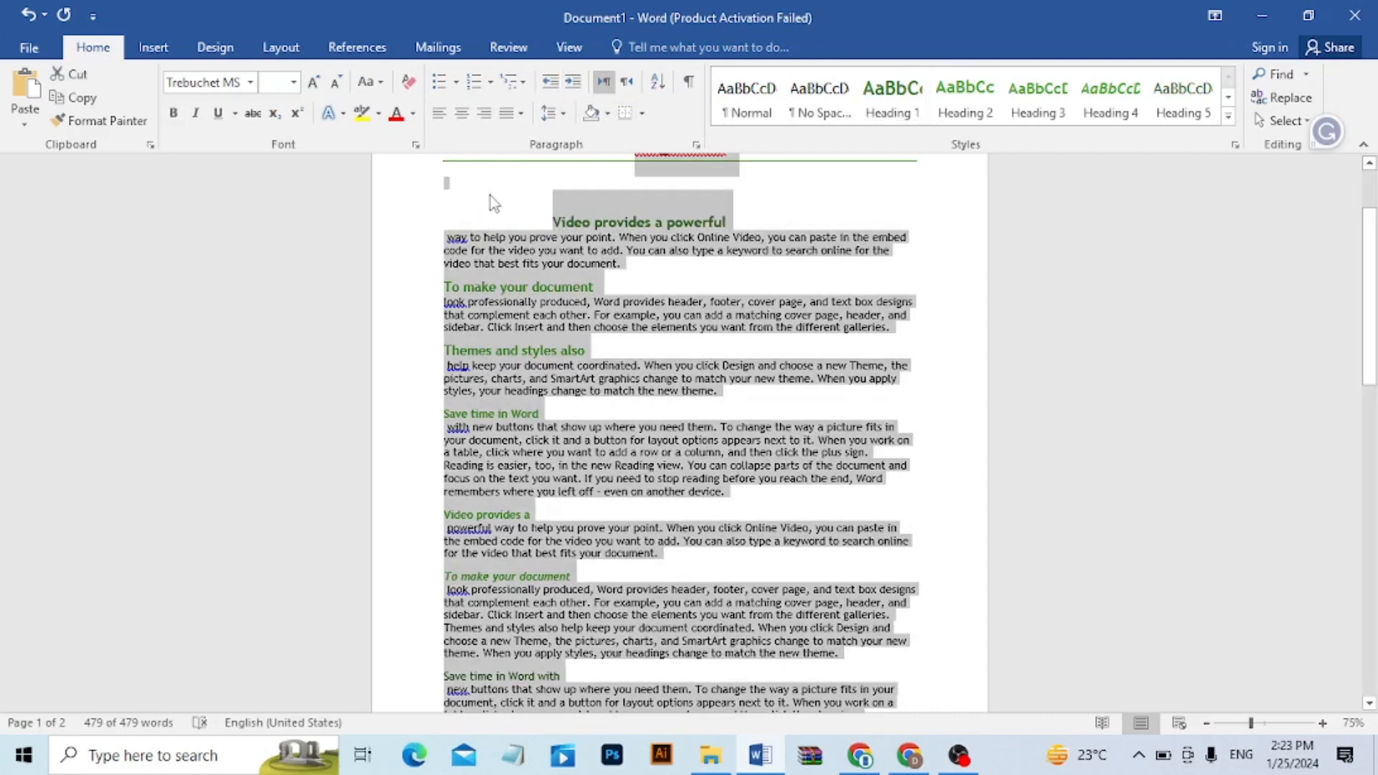
click(489, 196)
key(BackSpace)
key(BackSpace)
key(BackSpace)
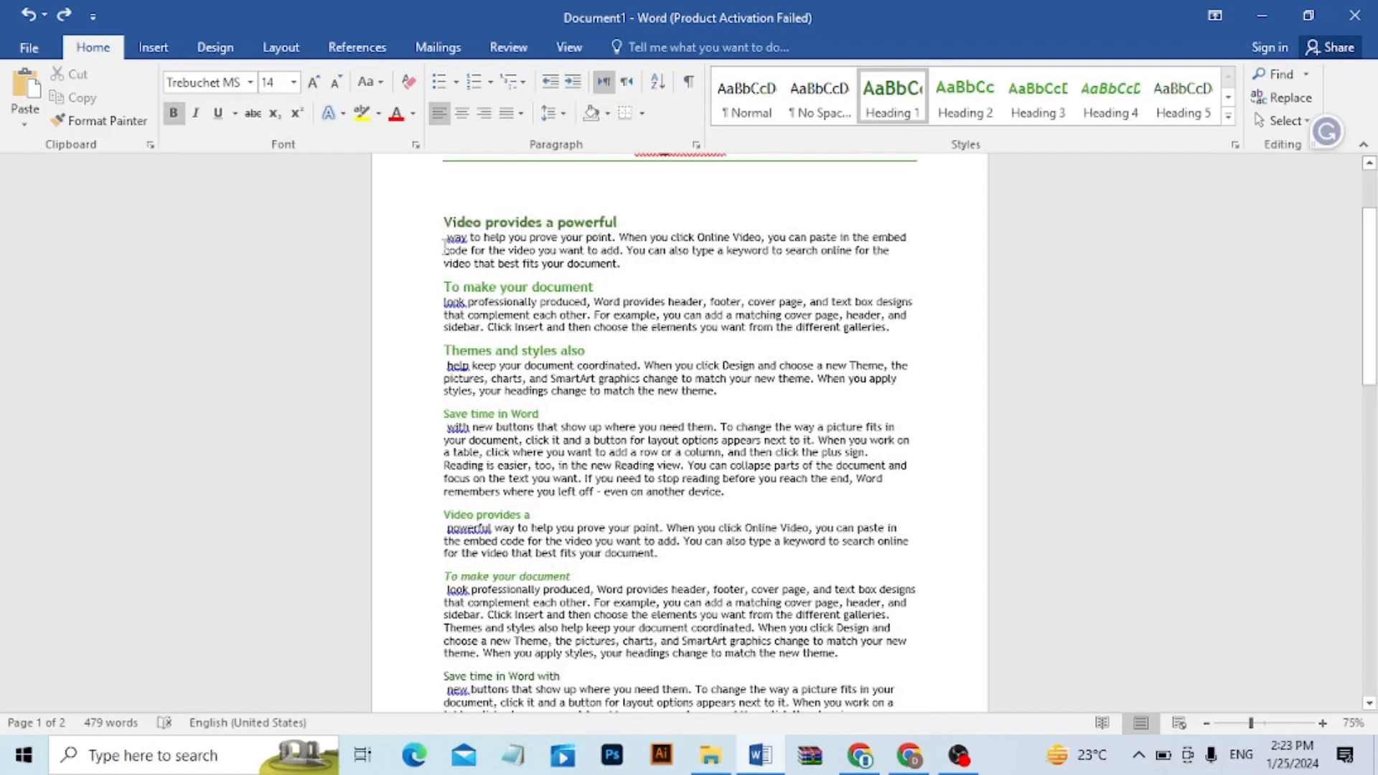
- Indent the "Video provides a powerful" heading together with the paragraph below it by seven levels
drag(446, 224, 616, 264)
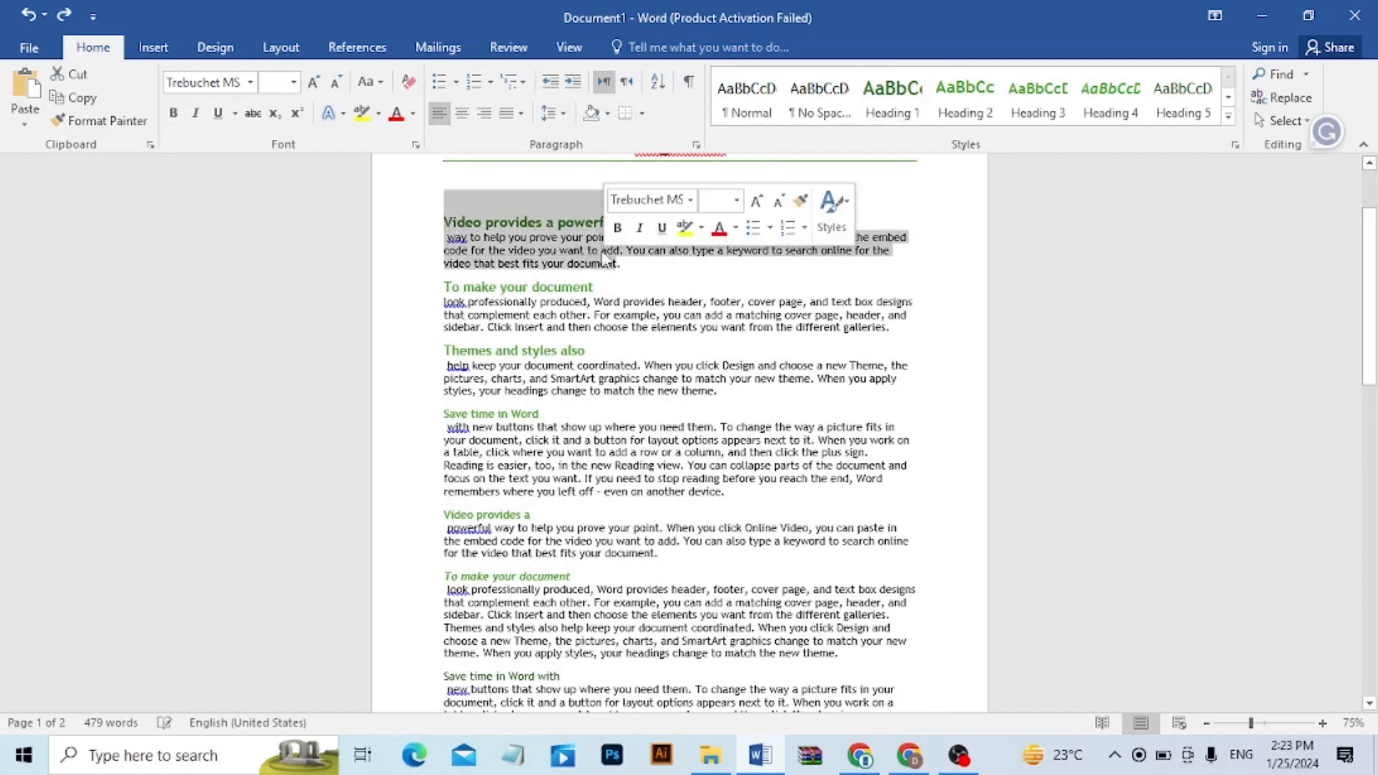
click(579, 92)
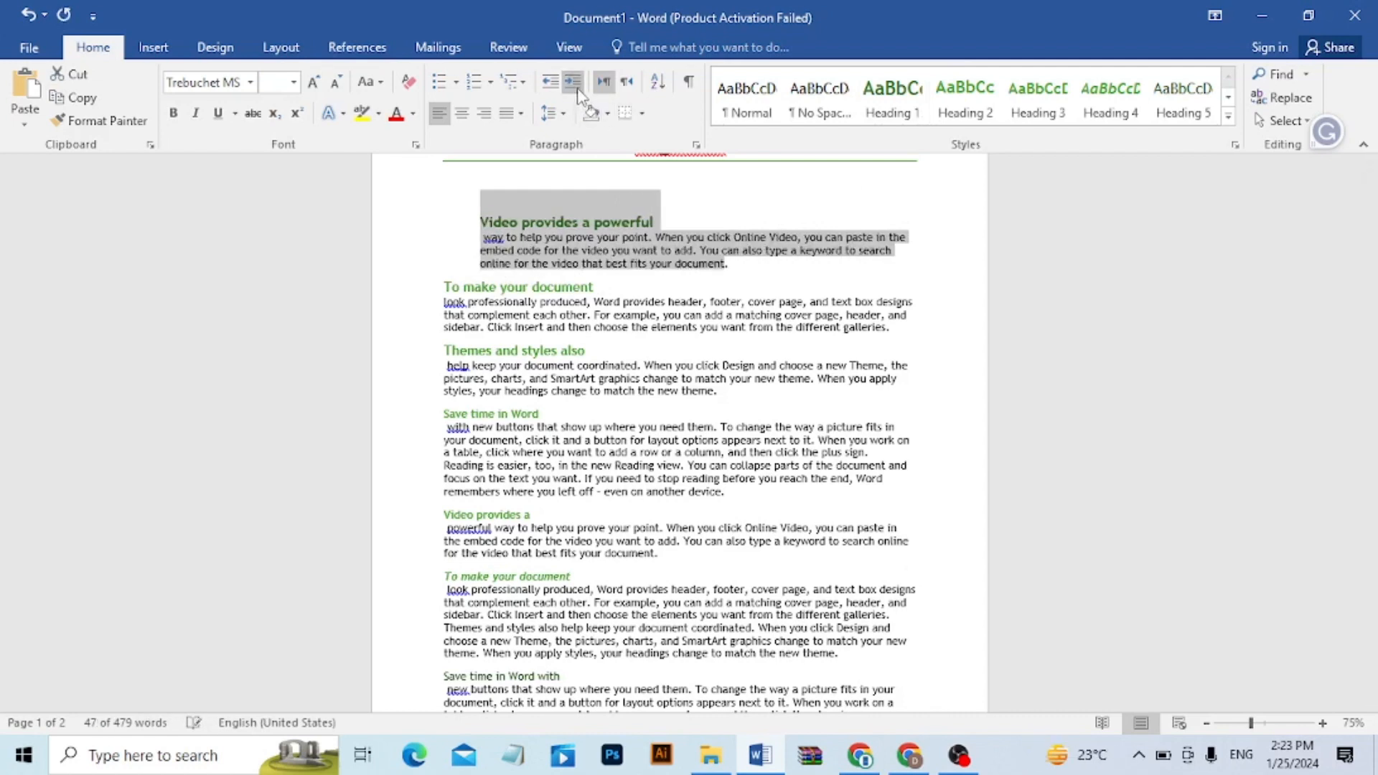
click(578, 92)
click(578, 92)
click(579, 92)
click(578, 92)
click(578, 92)
click(578, 92)
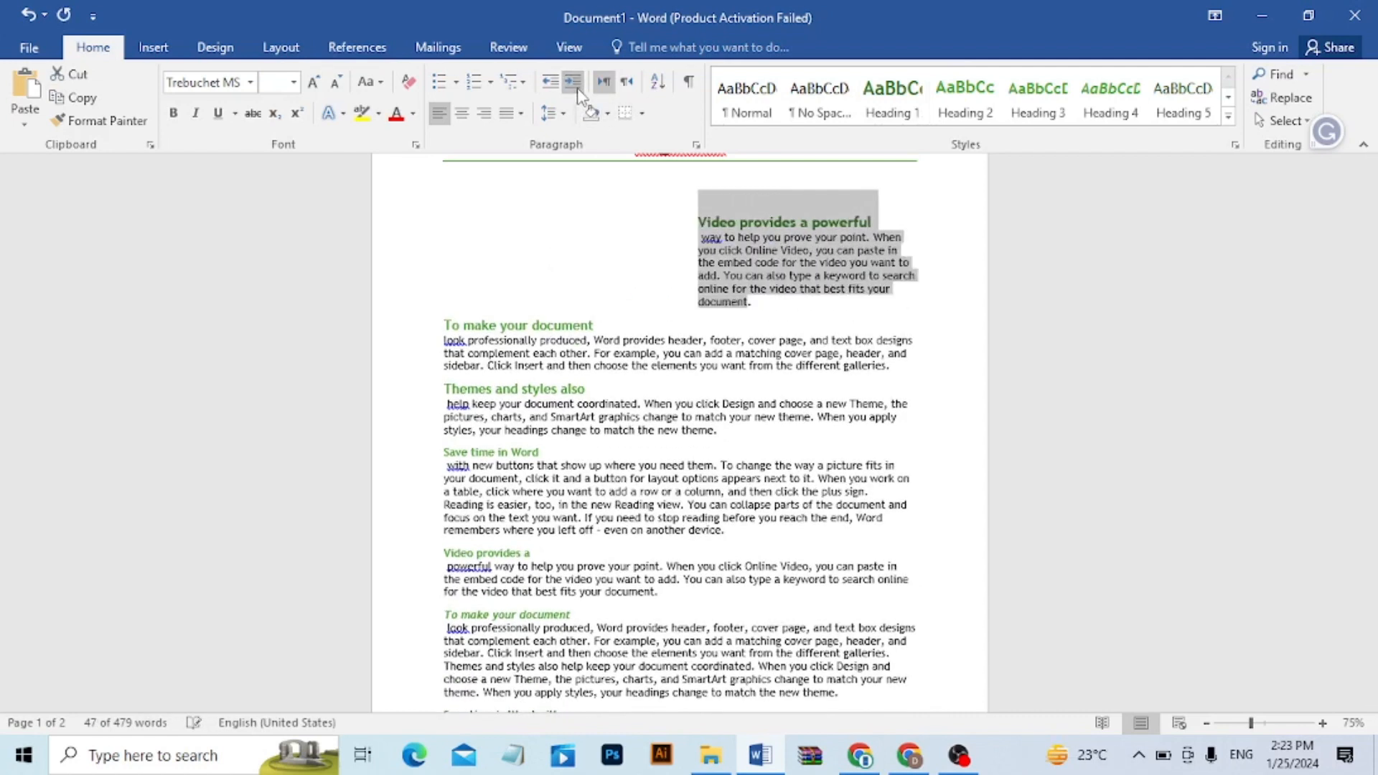
click(537, 221)
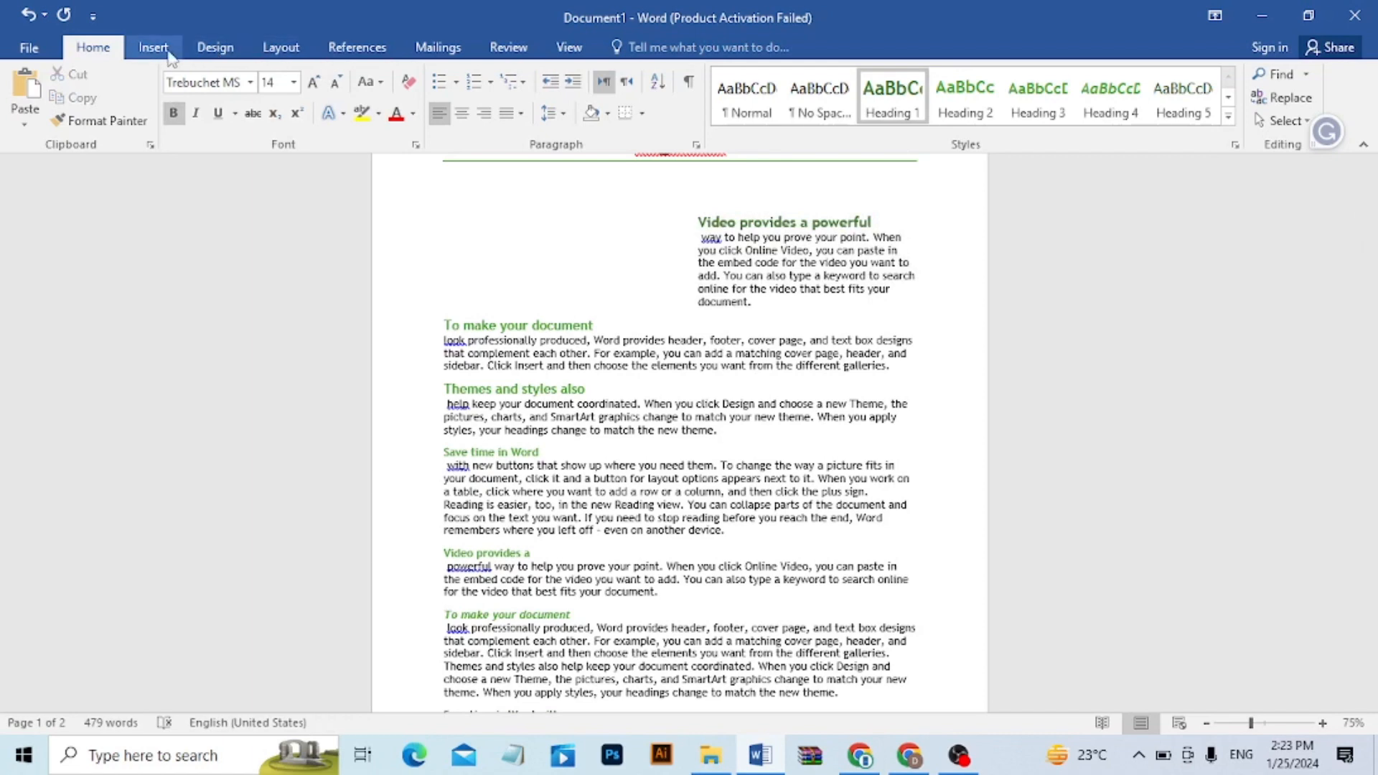
- Draw a triangle shape about 1.28" high and 1.63" wide in the blank space beside the indented paragraph
click(154, 47)
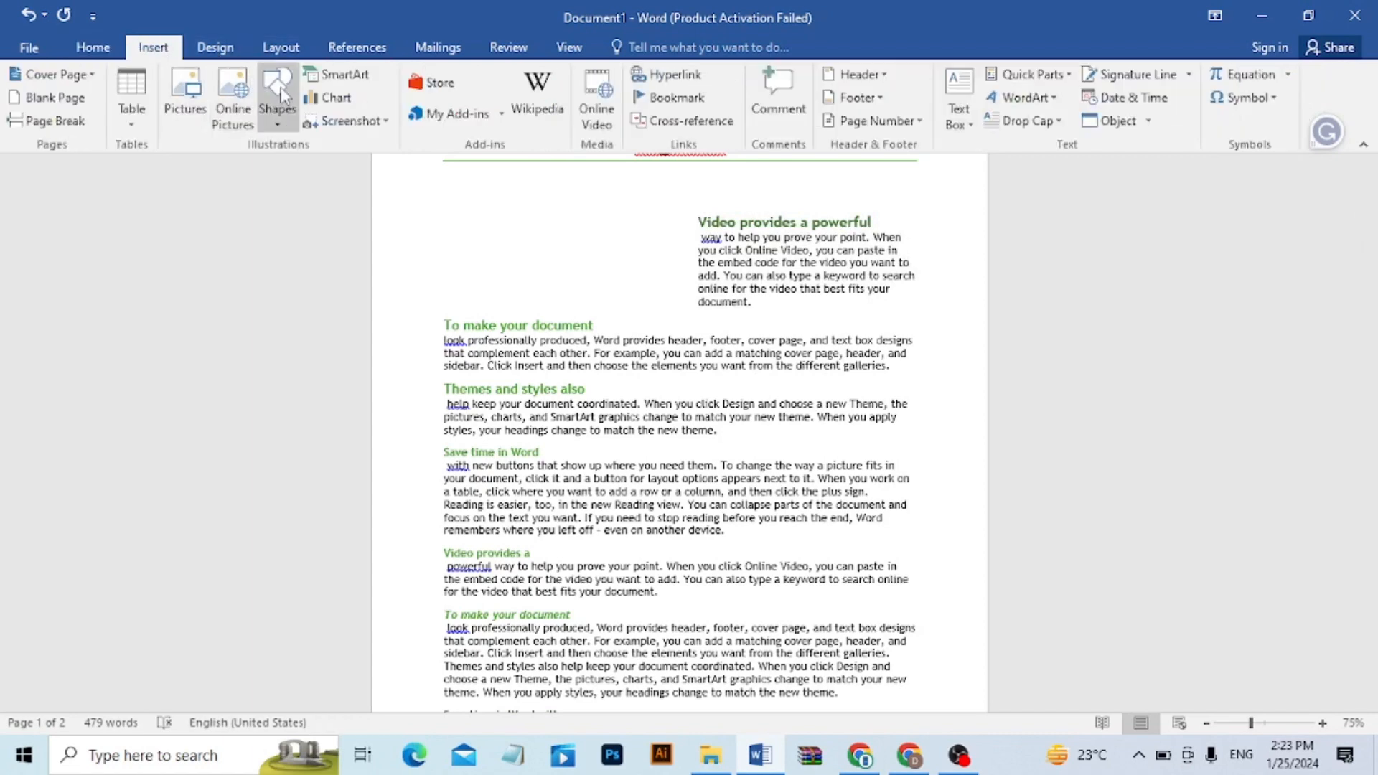
click(285, 108)
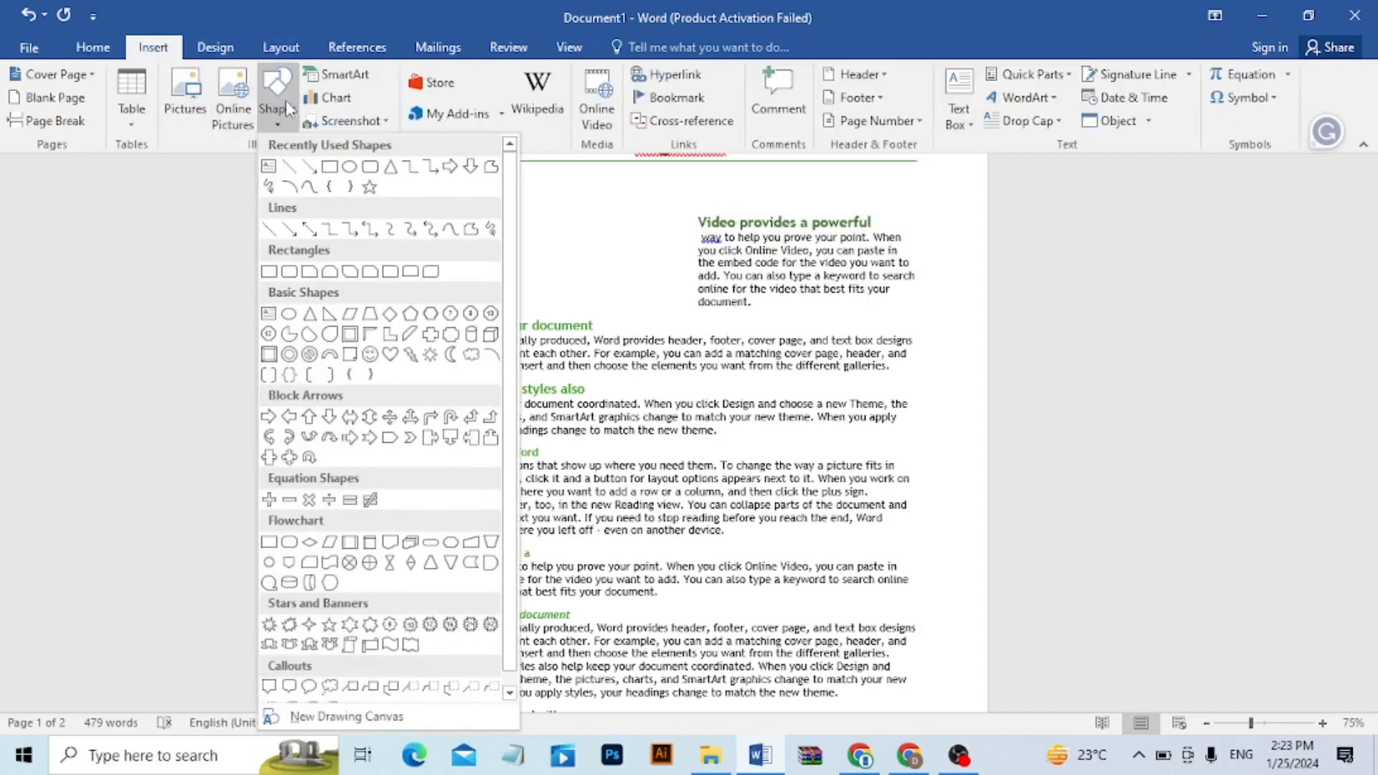
click(373, 167)
mouse_move(521, 215)
mouse_down()
mouse_move(638, 290)
mouse_move(639, 309)
mouse_up()
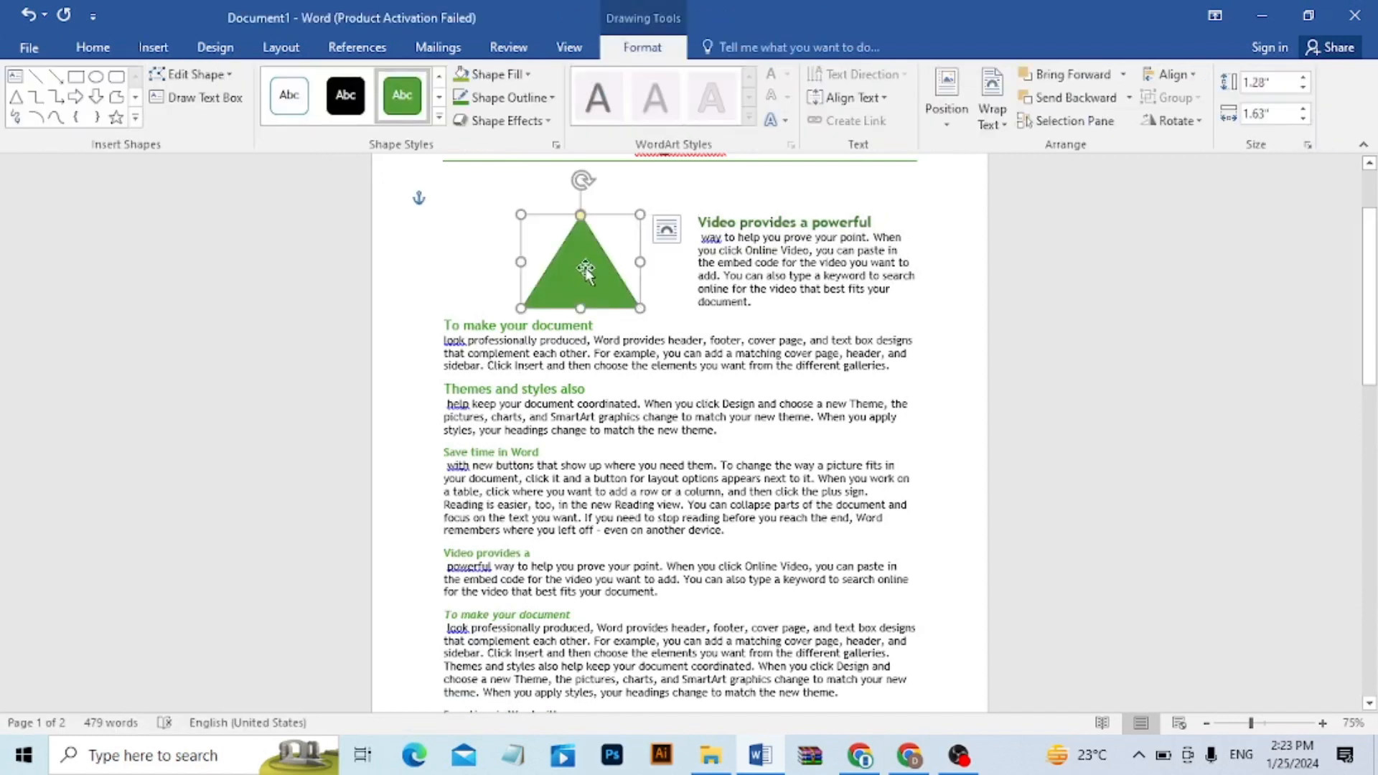
drag(580, 271, 554, 260)
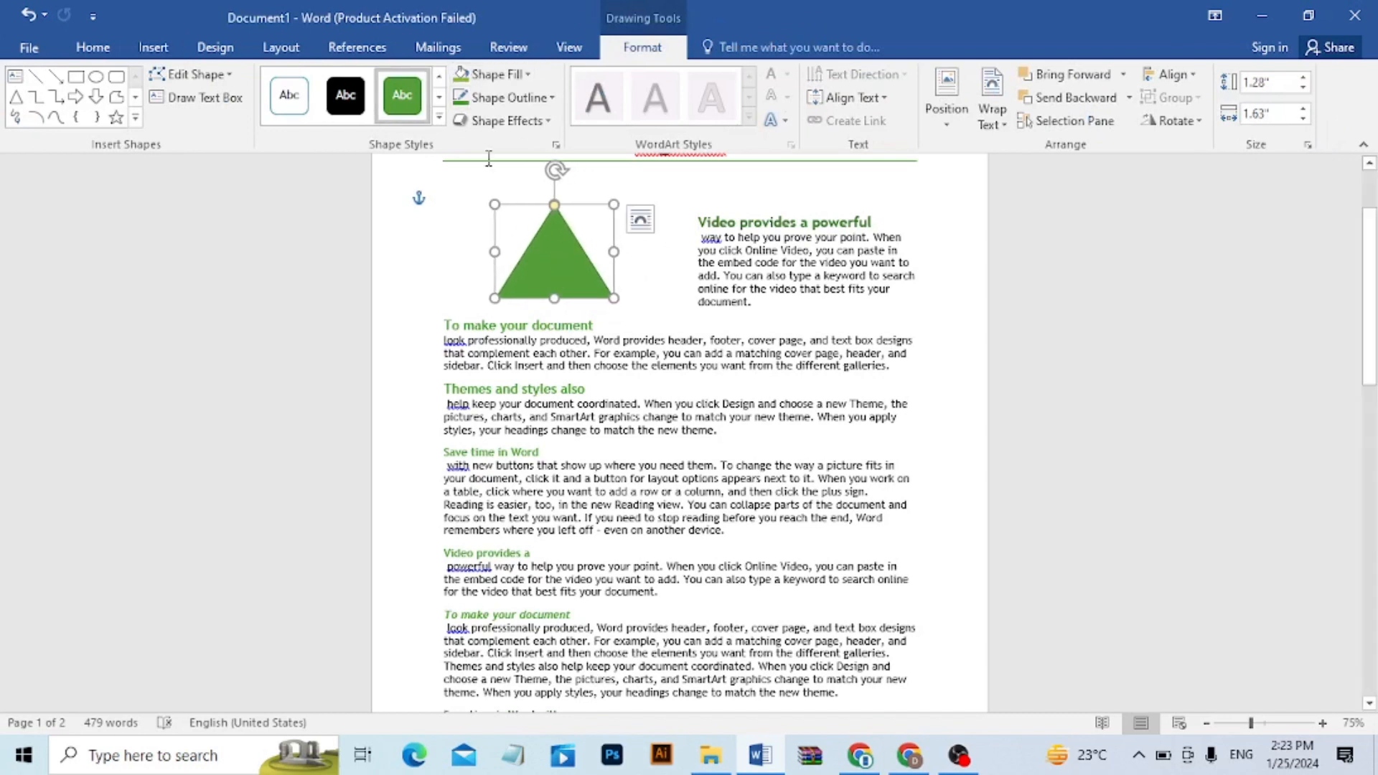
- Apply the Milk Glass theme effect so that it changes the look of the triangle
click(210, 48)
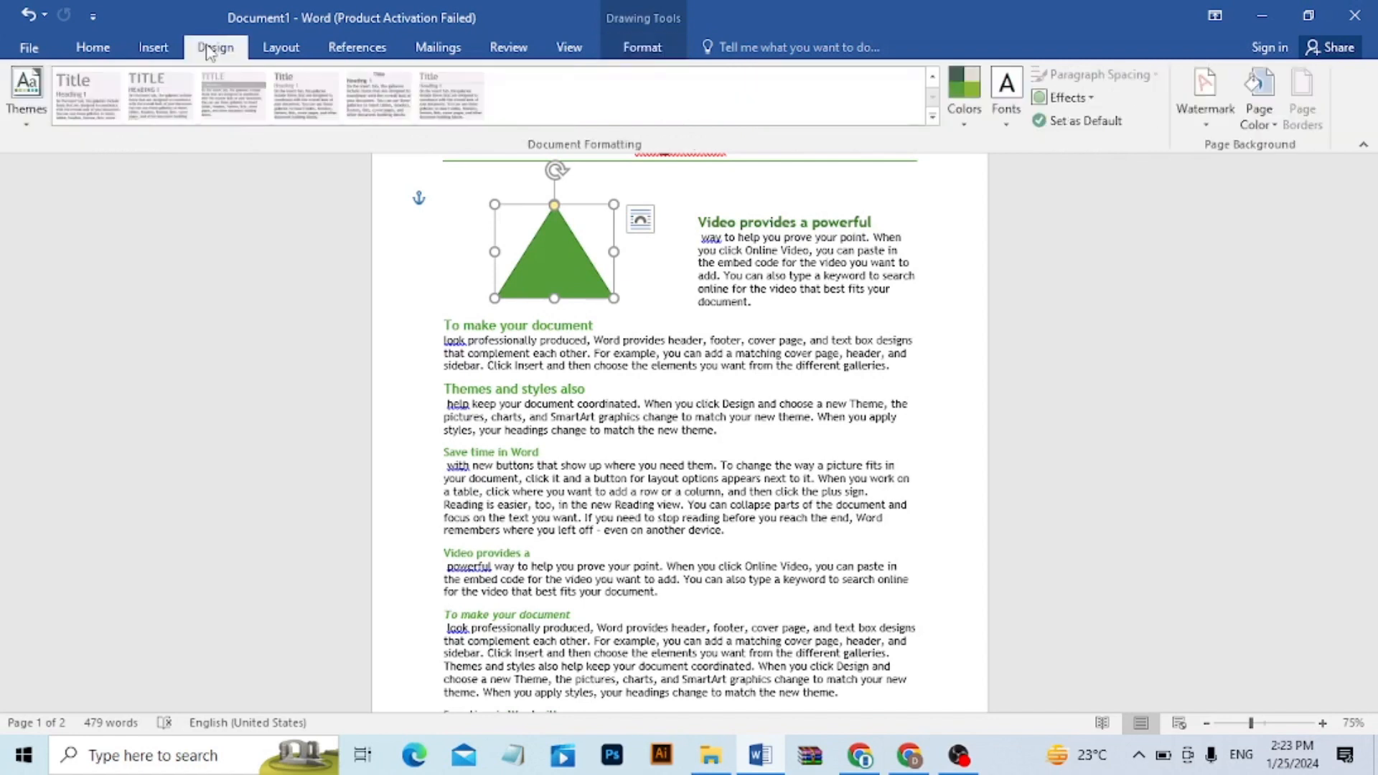
click(1091, 99)
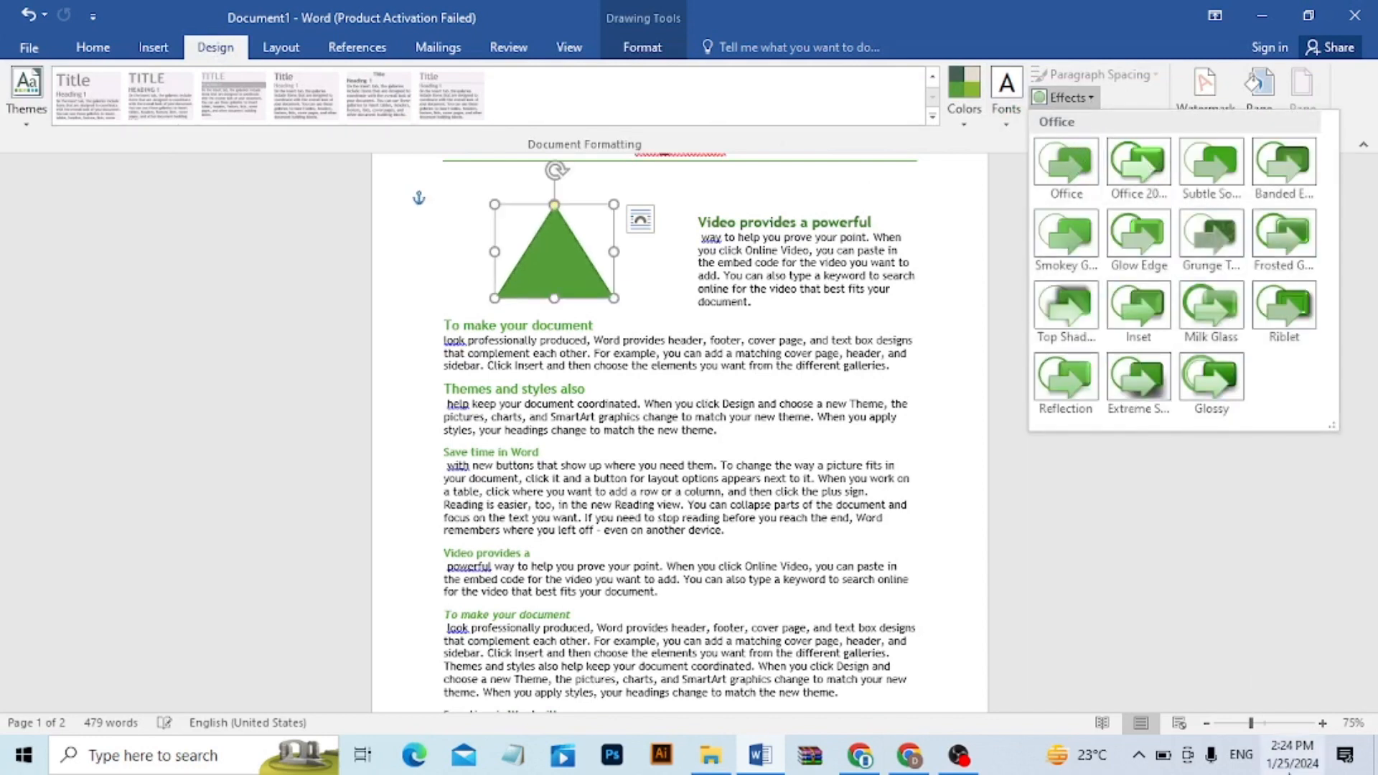
click(1280, 719)
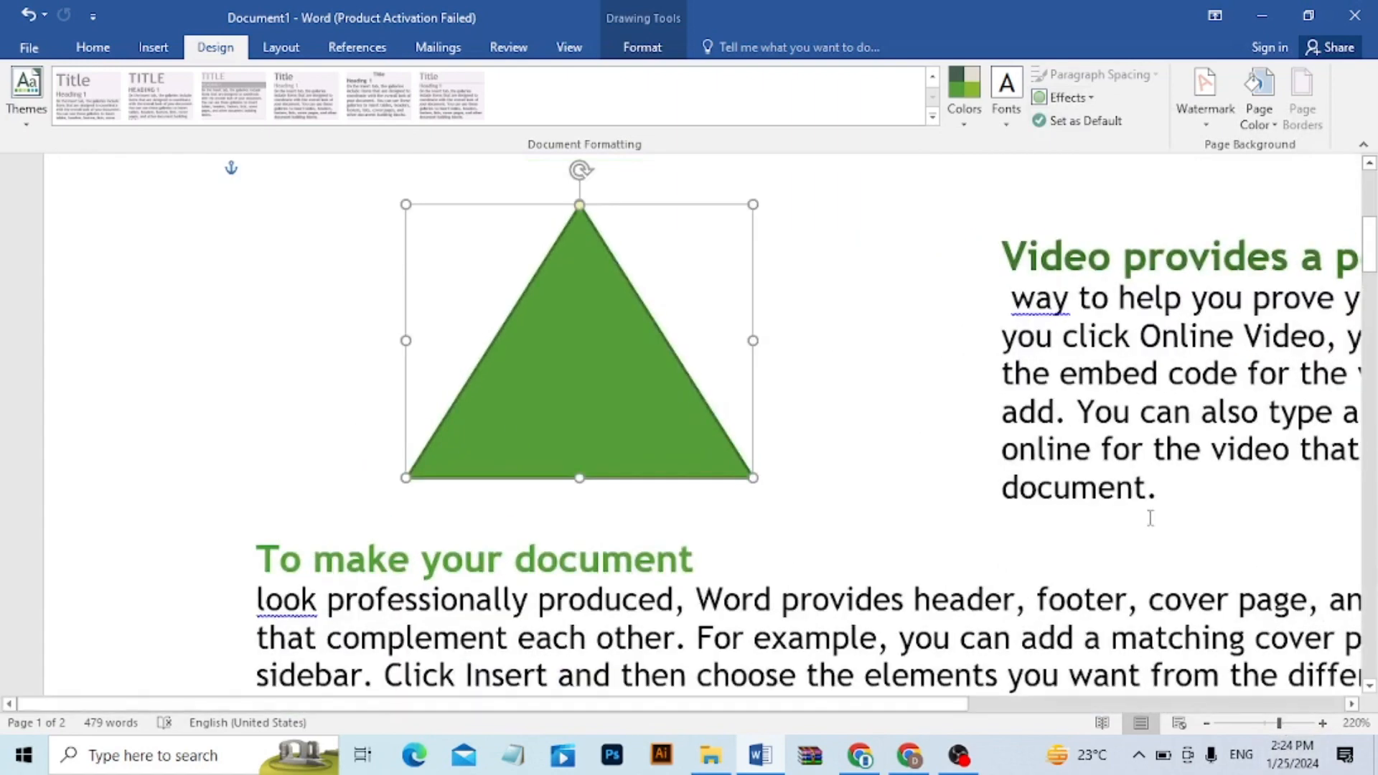
click(1062, 100)
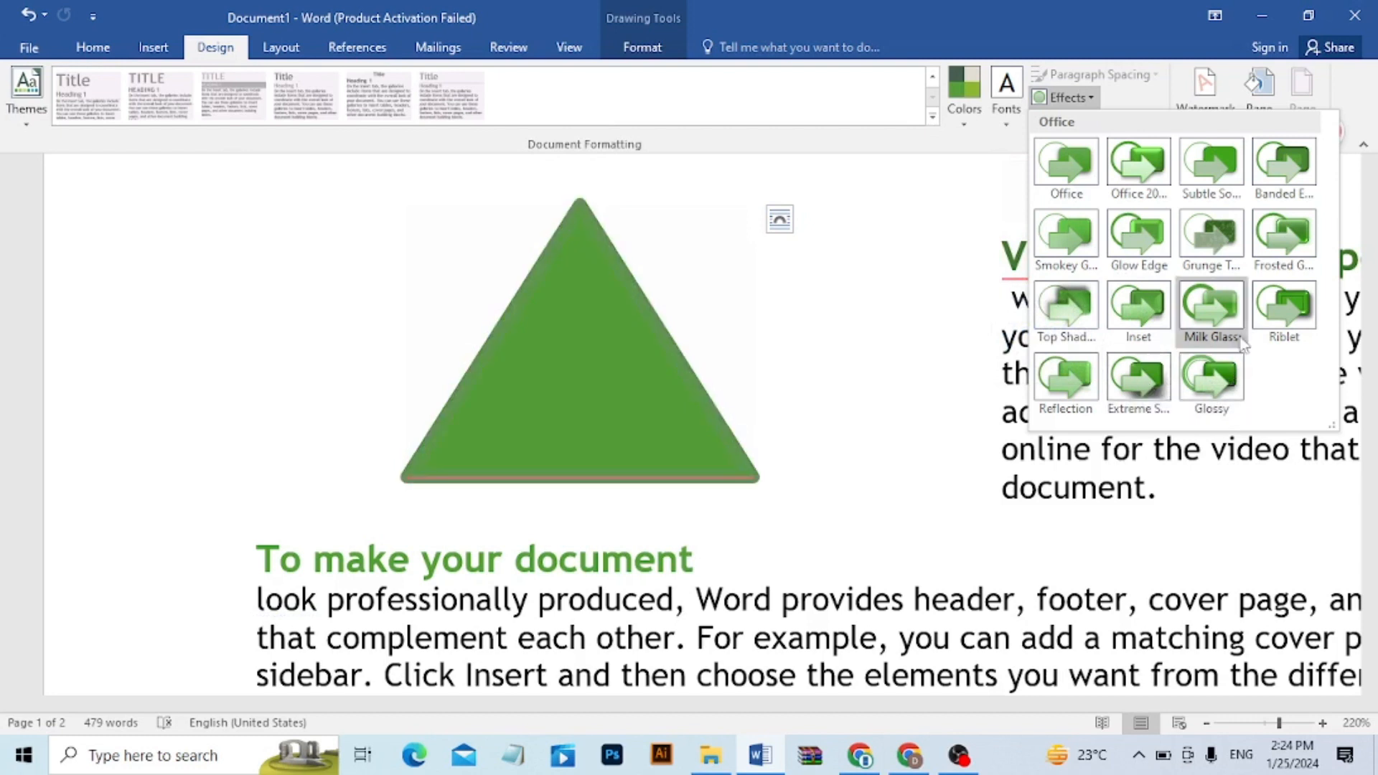
click(1223, 307)
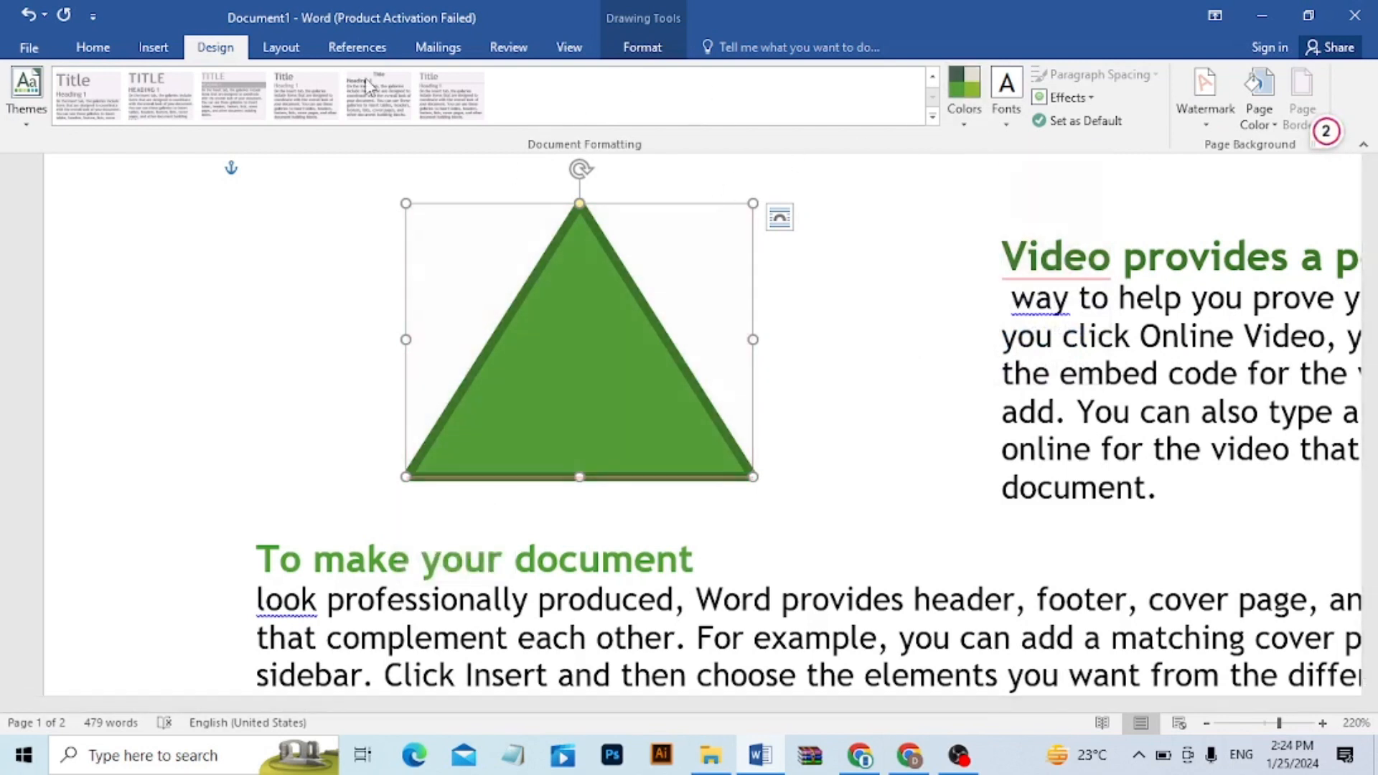
- Change the triangle's fill to the standard red color
click(623, 48)
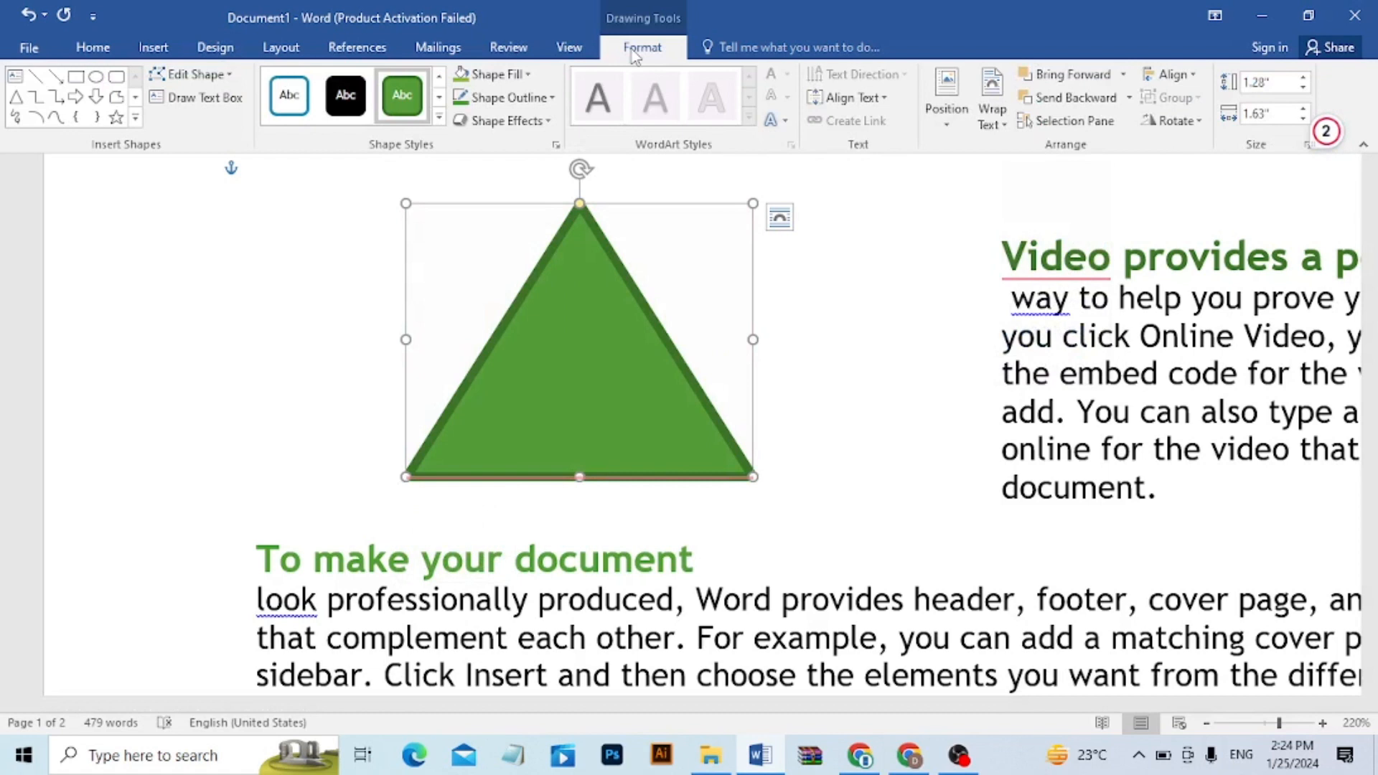
click(460, 75)
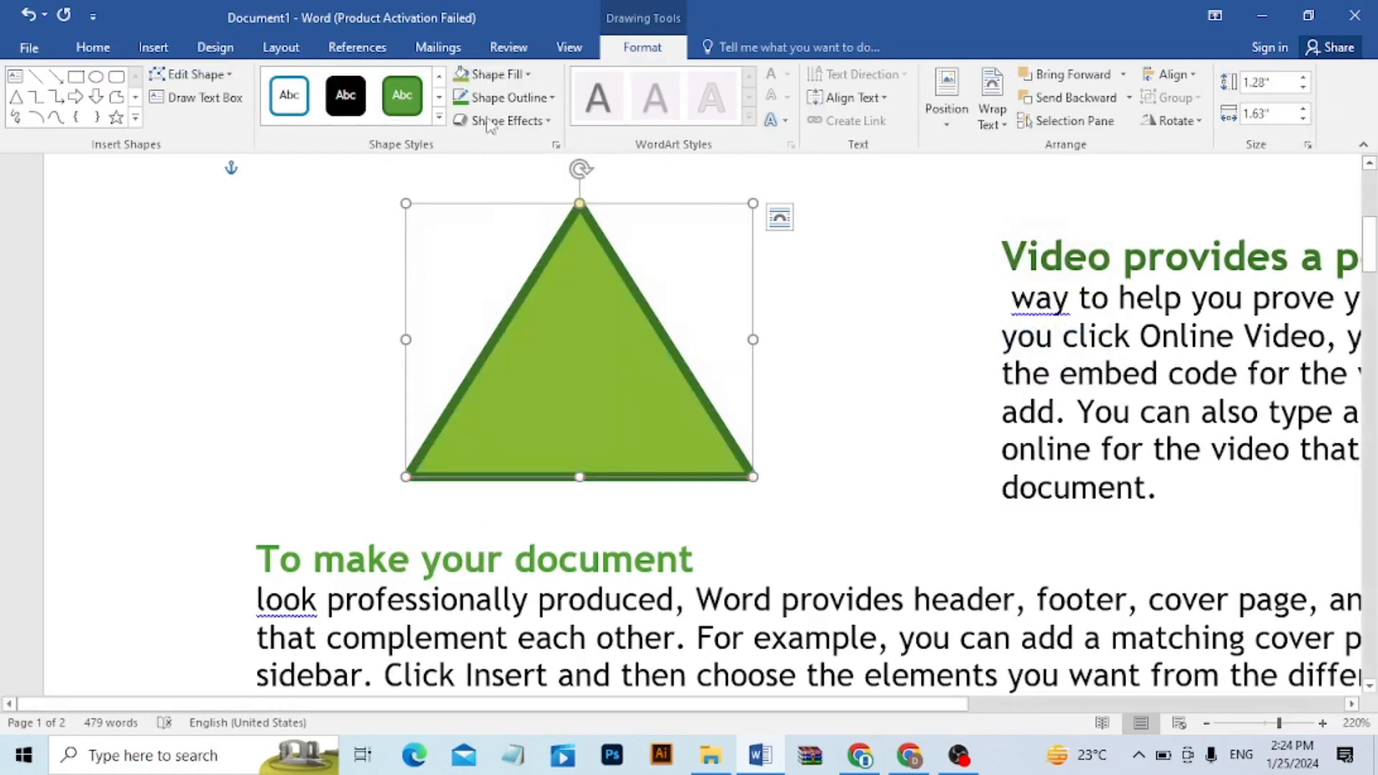
click(495, 75)
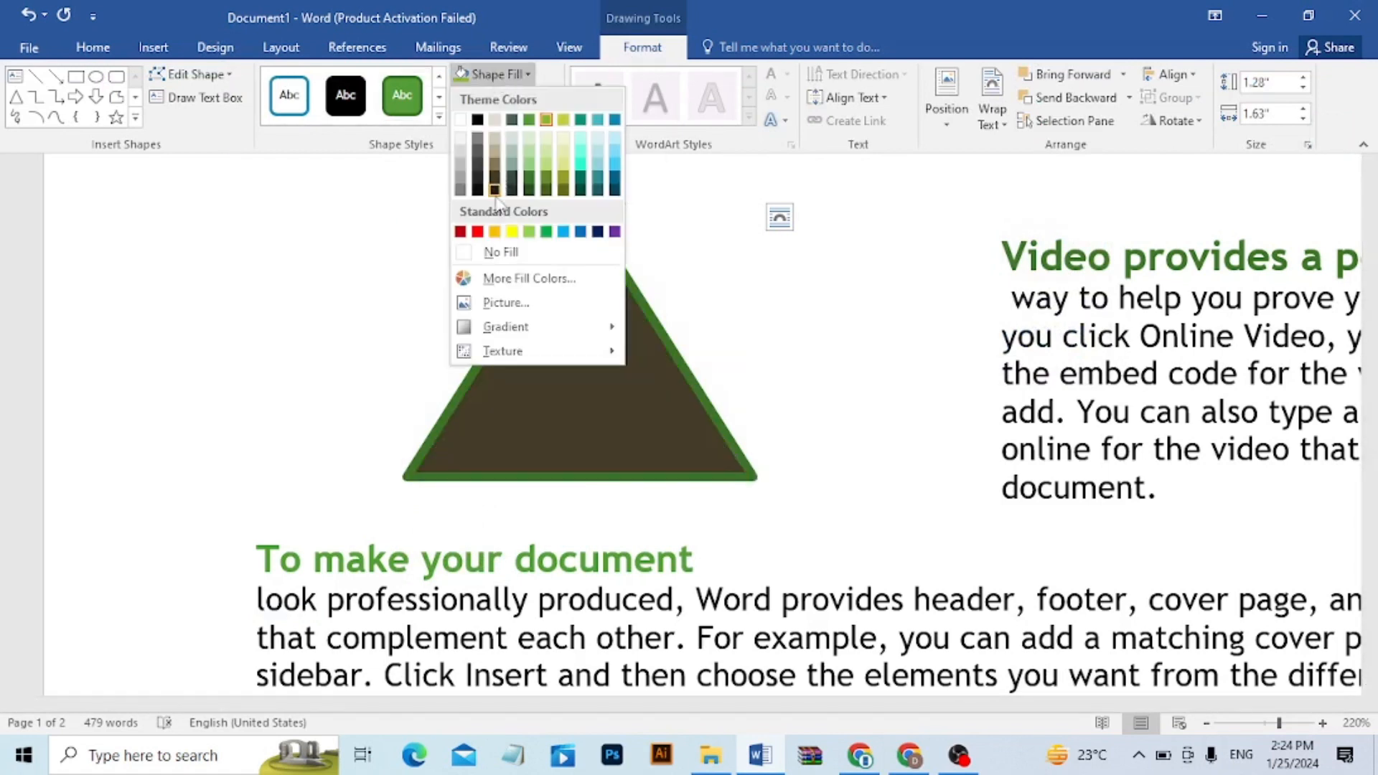
click(476, 232)
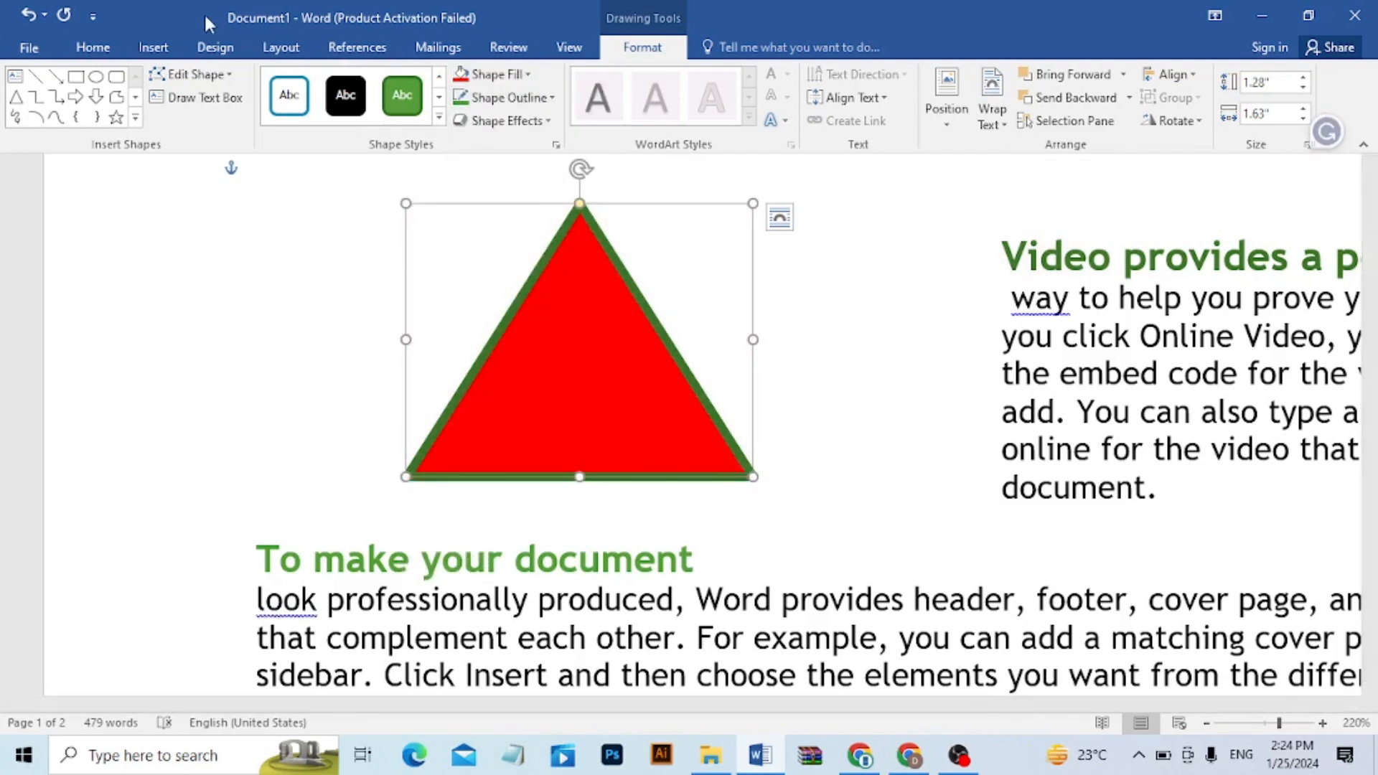
- Return to the document design options and zoom the page out to 150%
click(209, 49)
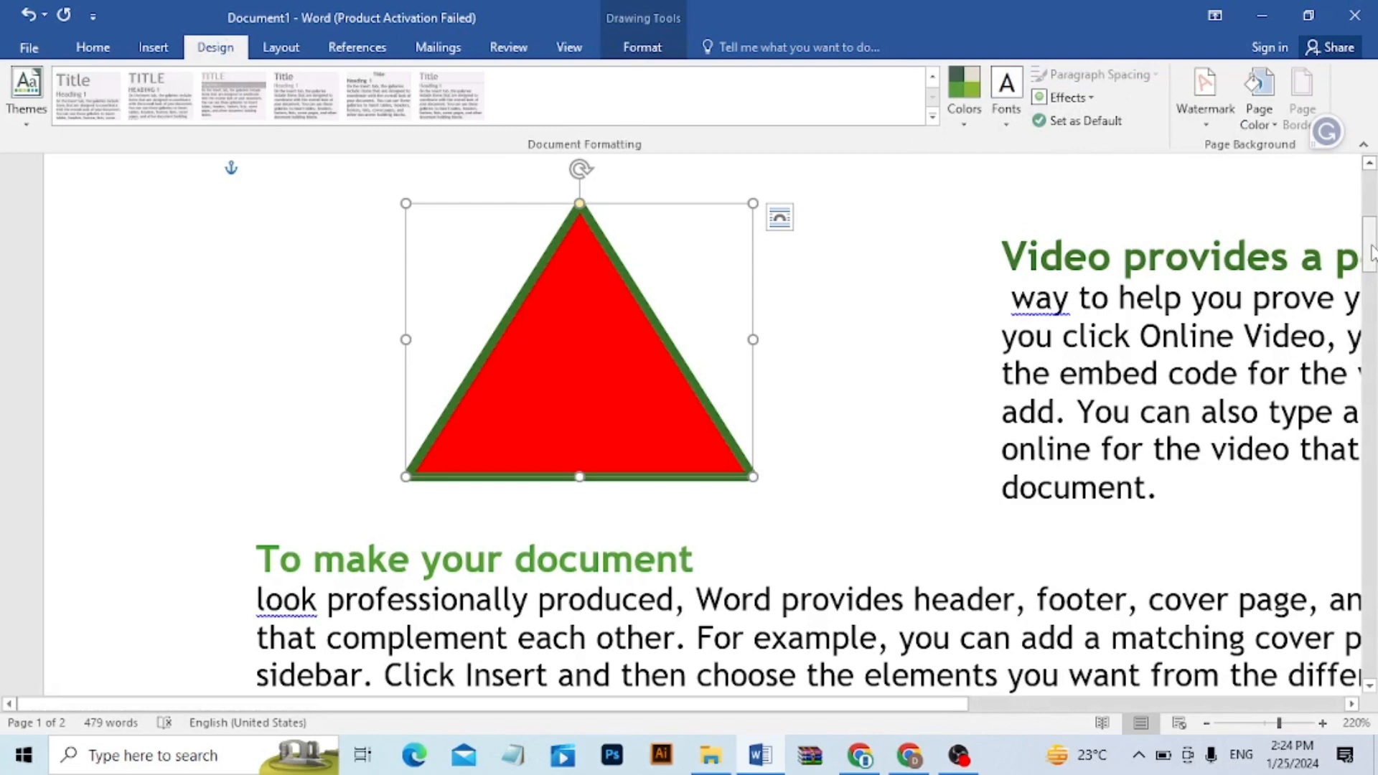
key(ctrl)
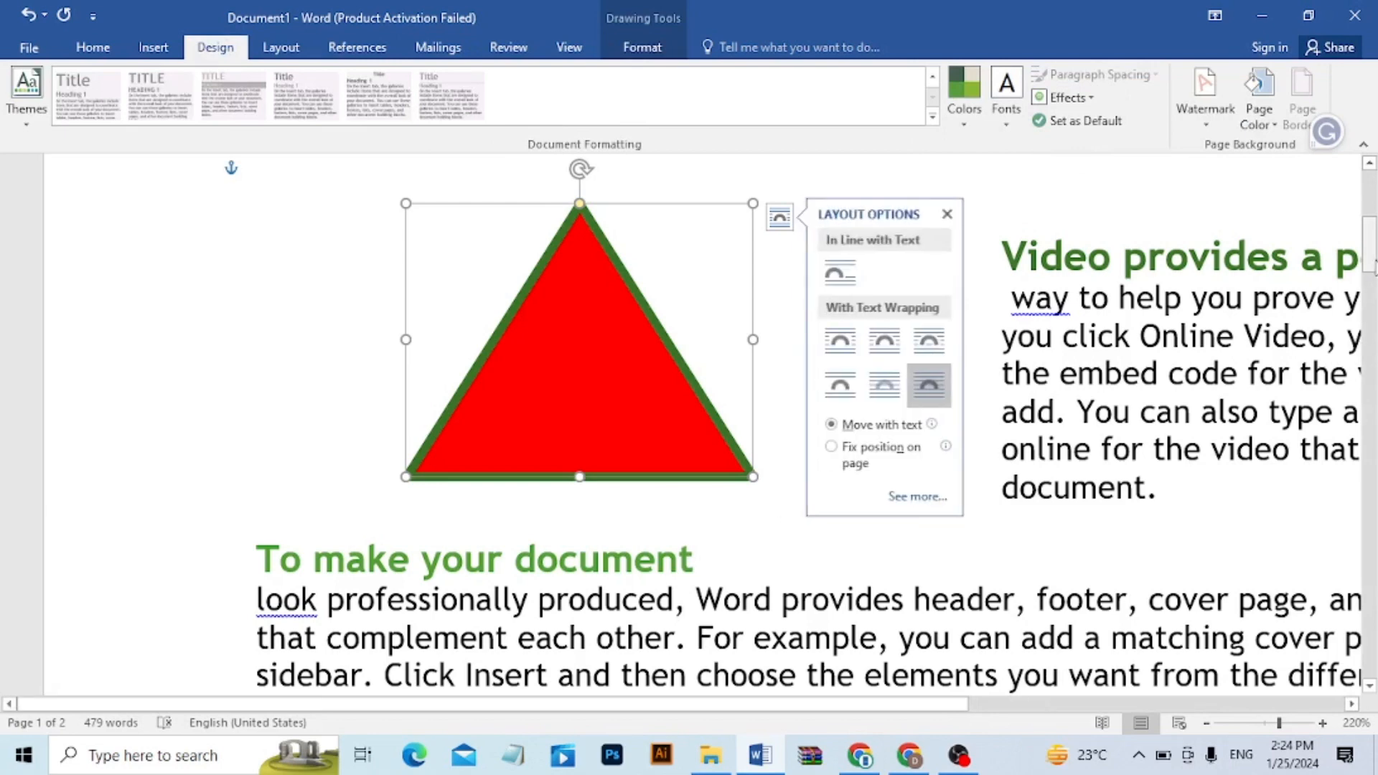
click(1204, 723)
click(1205, 724)
click(1204, 723)
click(1205, 723)
click(1204, 723)
click(1204, 723)
click(1204, 723)
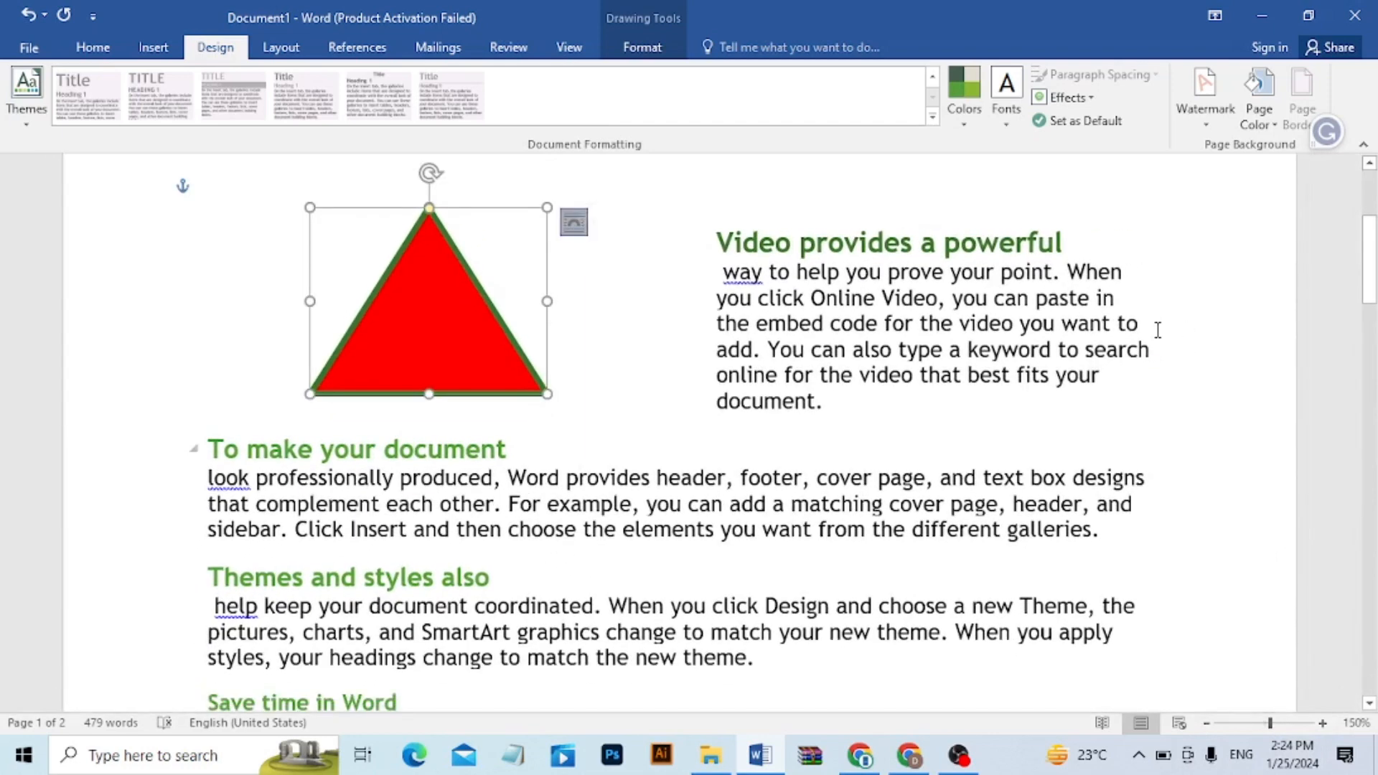
- Set the current style set and theme as the default for all new blank documents, and deselect the triangle
click(1055, 122)
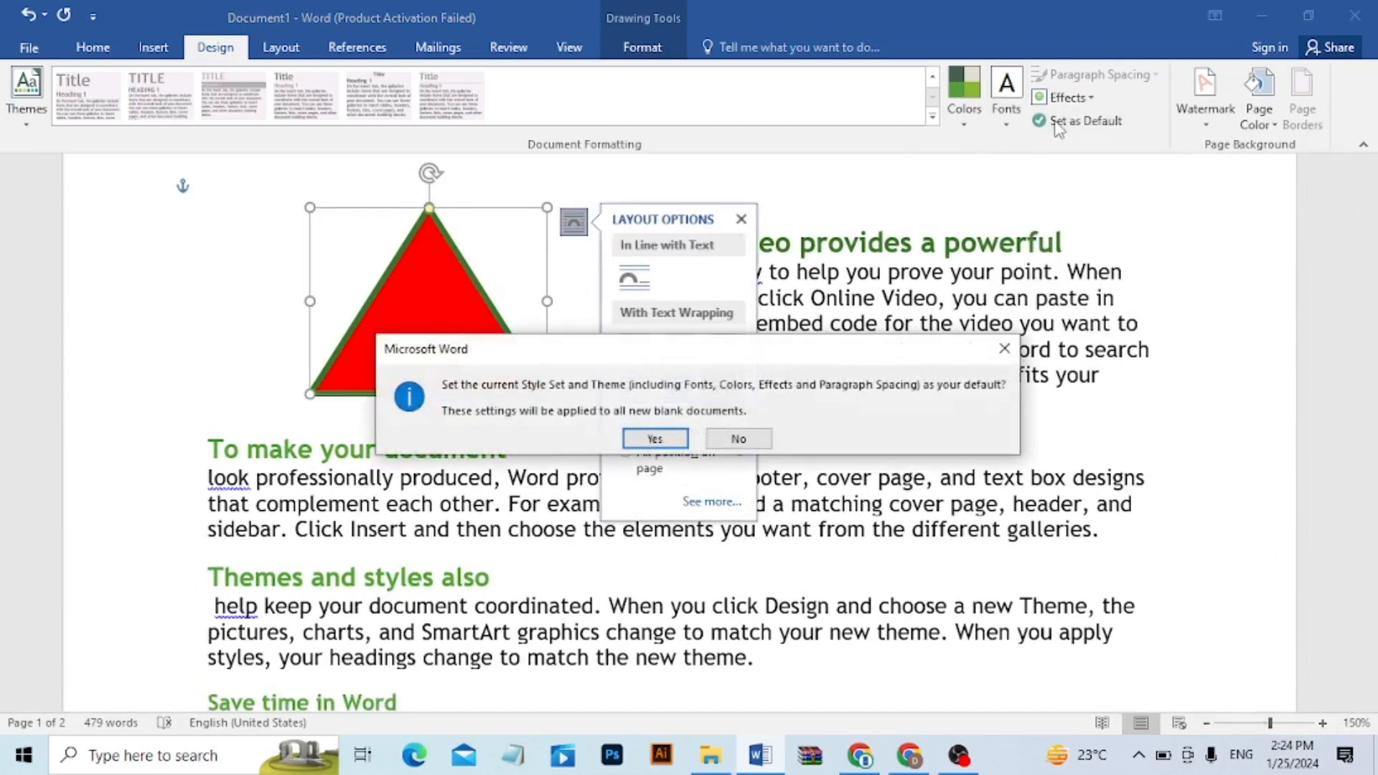
click(654, 440)
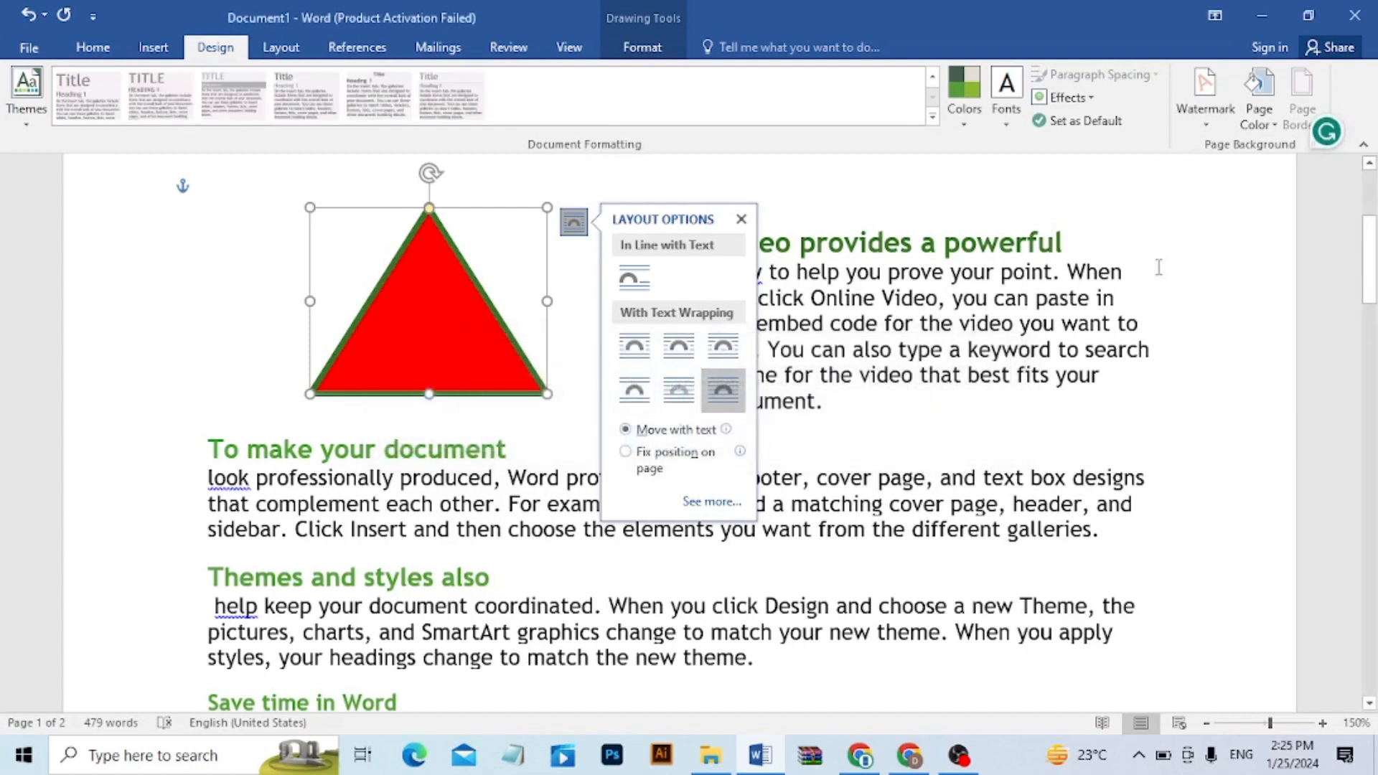
click(1184, 277)
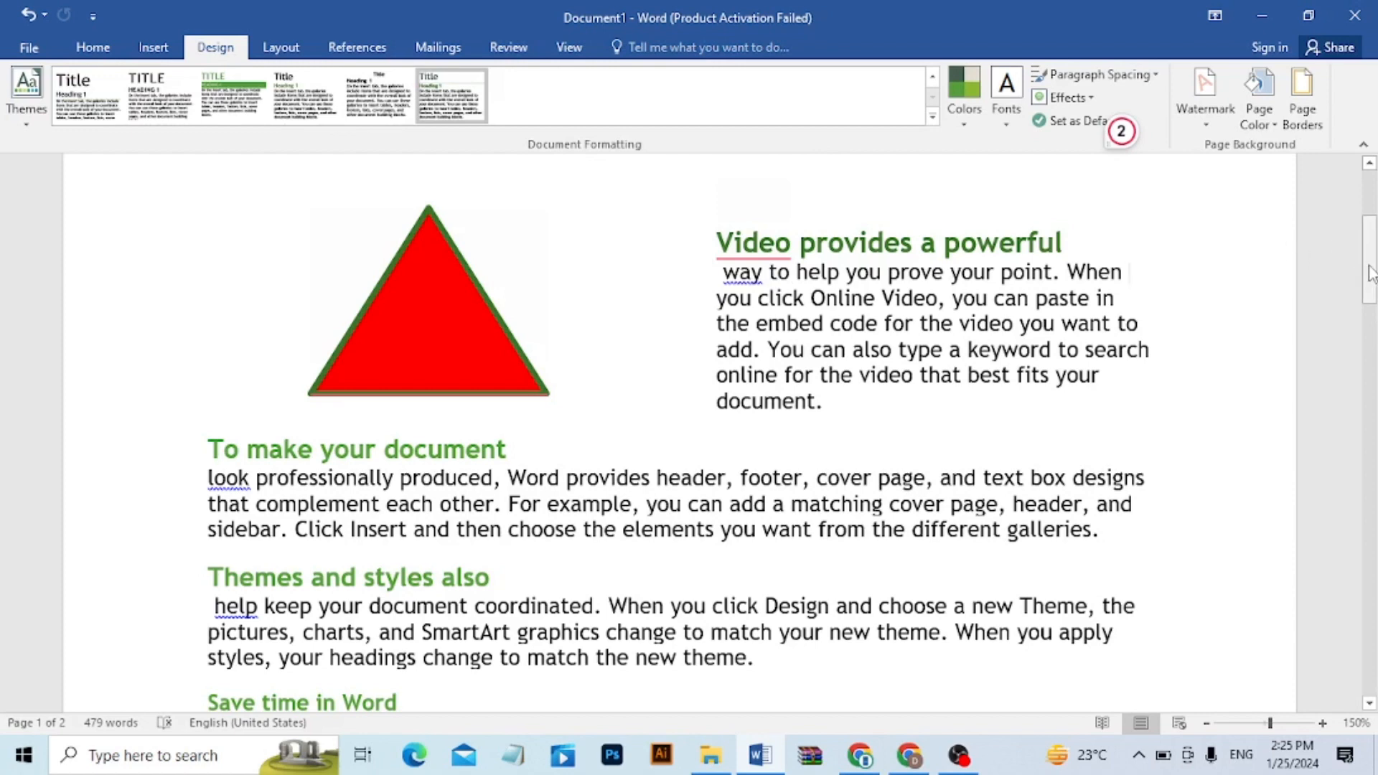
- Apply the CONFIDENTIAL 1 watermark to the document, and replace it with the DO NOT COPY 1 watermark
mouse_move(1370, 271)
mouse_down()
mouse_move(1370, 244)
mouse_move(1371, 264)
mouse_up()
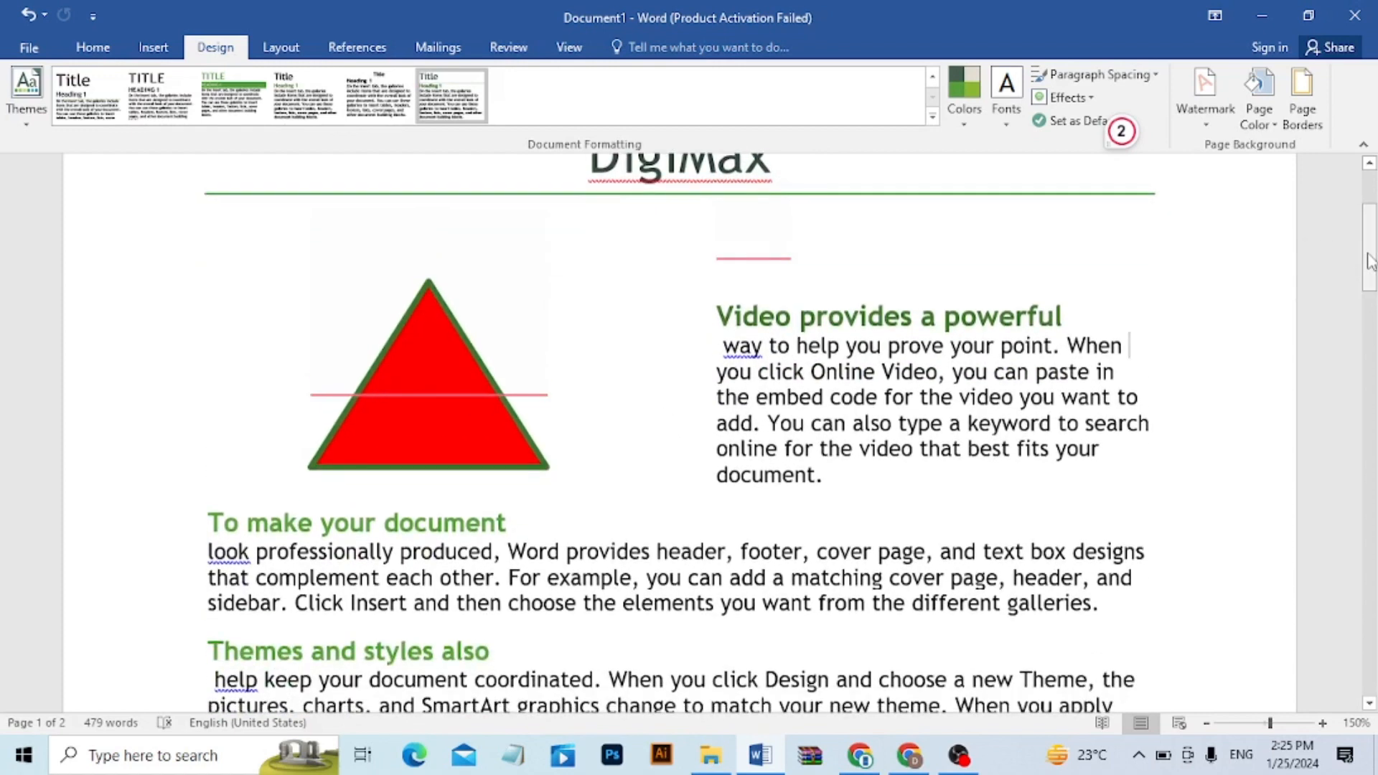
click(1218, 130)
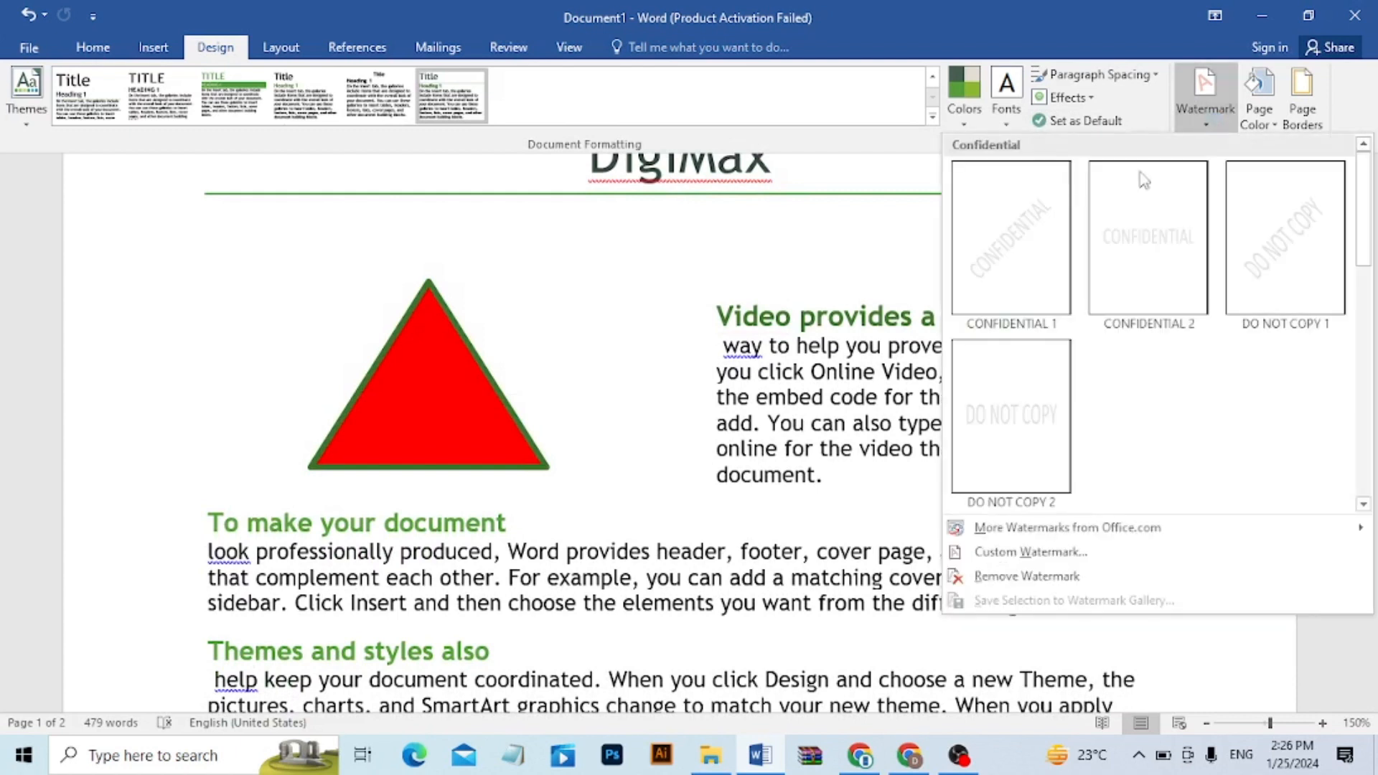
click(1024, 246)
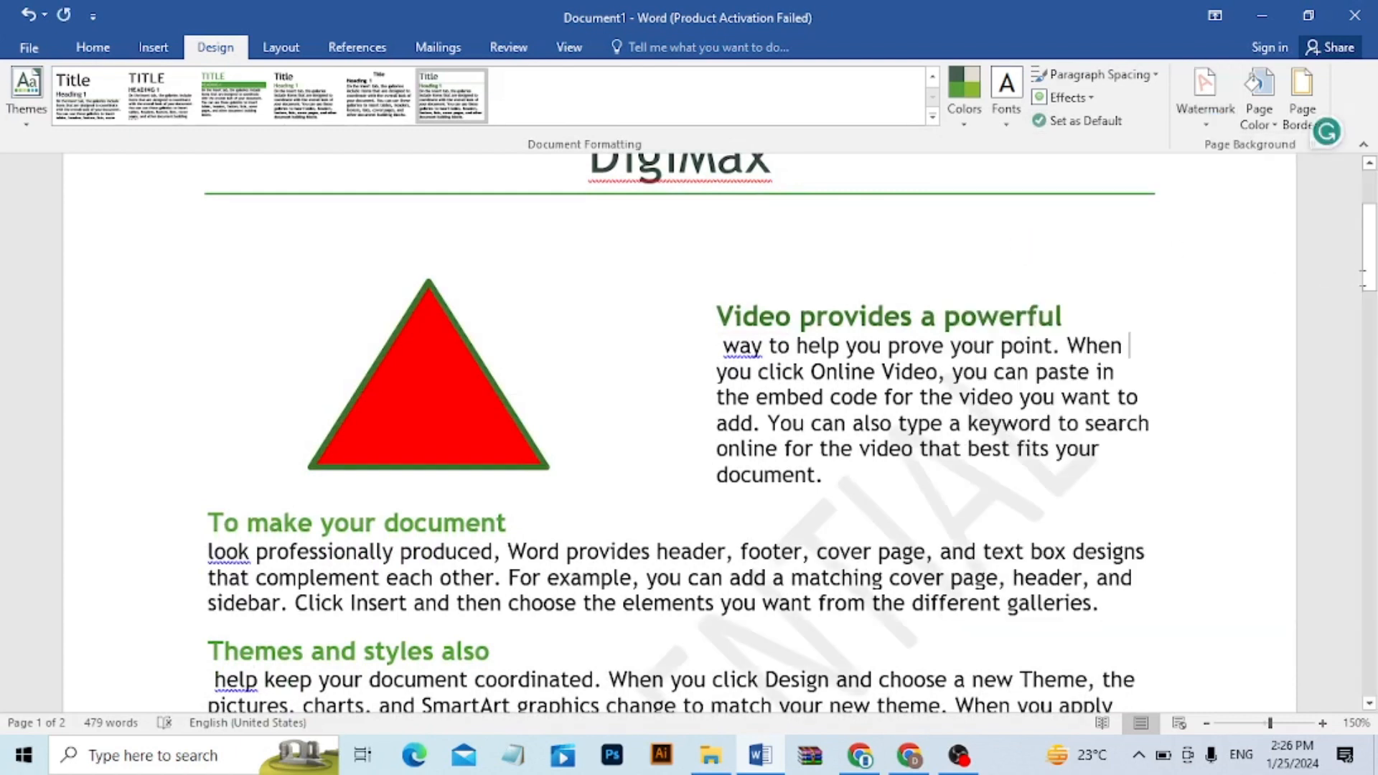
click(1210, 129)
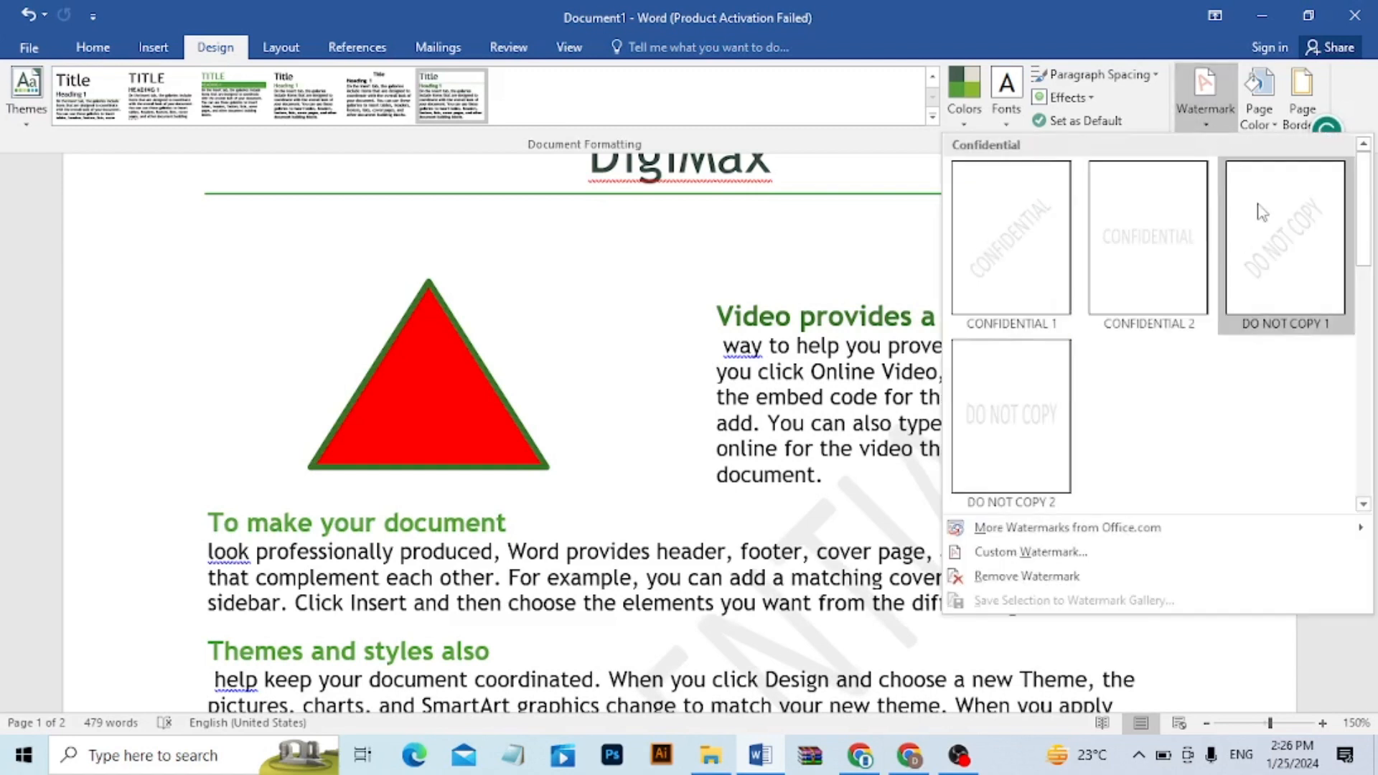
click(1284, 250)
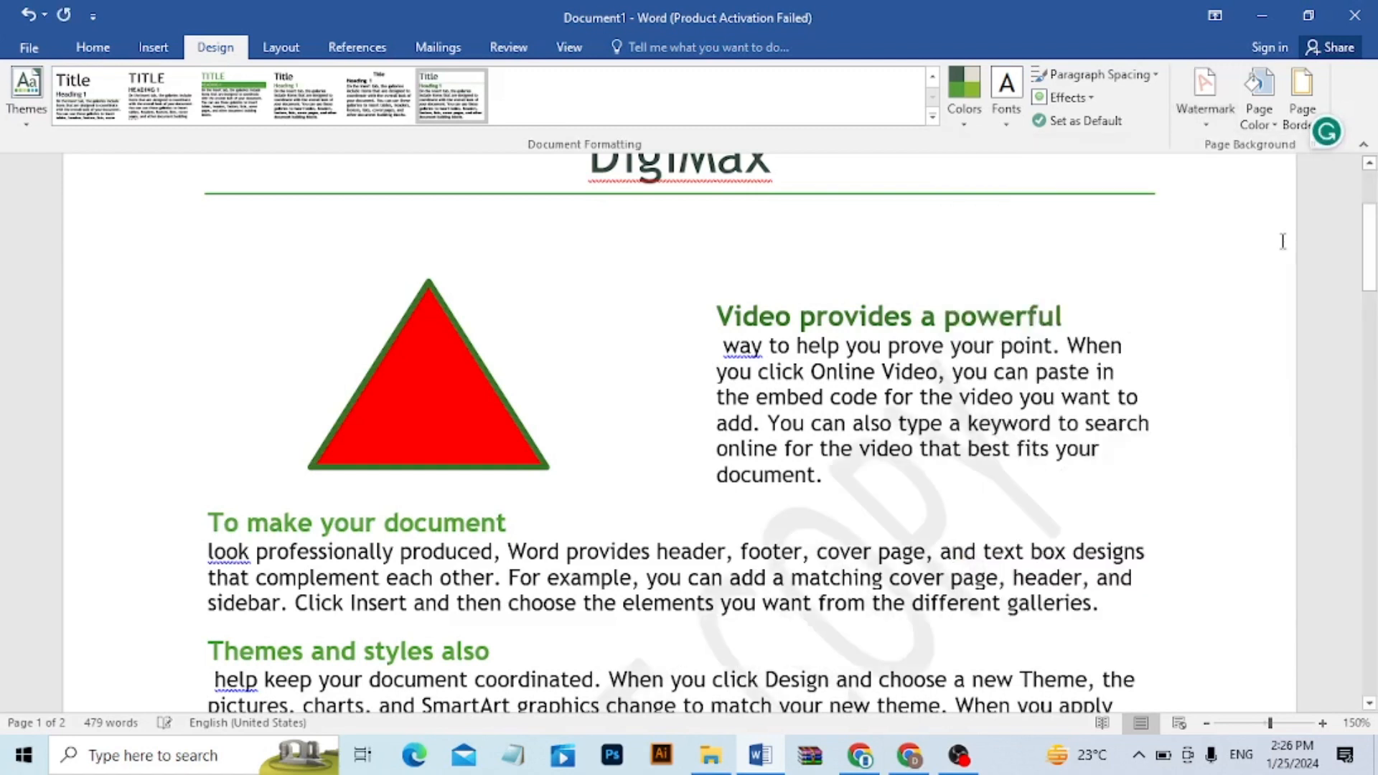
- Open the custom watermark settings and replace the watermark text with DigiMax
mouse_move(1368, 291)
mouse_down()
mouse_move(1369, 356)
mouse_move(1370, 260)
mouse_move(1369, 305)
mouse_up()
click(1205, 101)
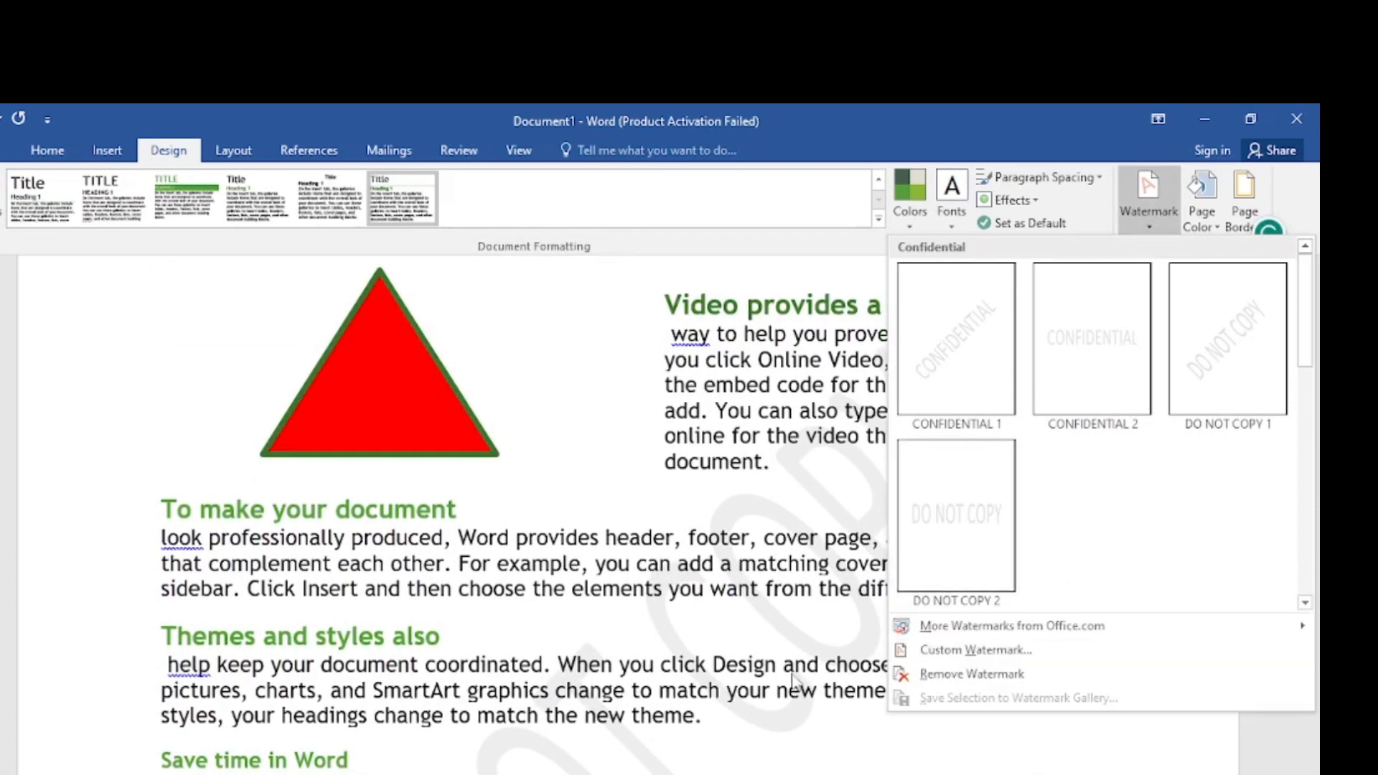
click(974, 653)
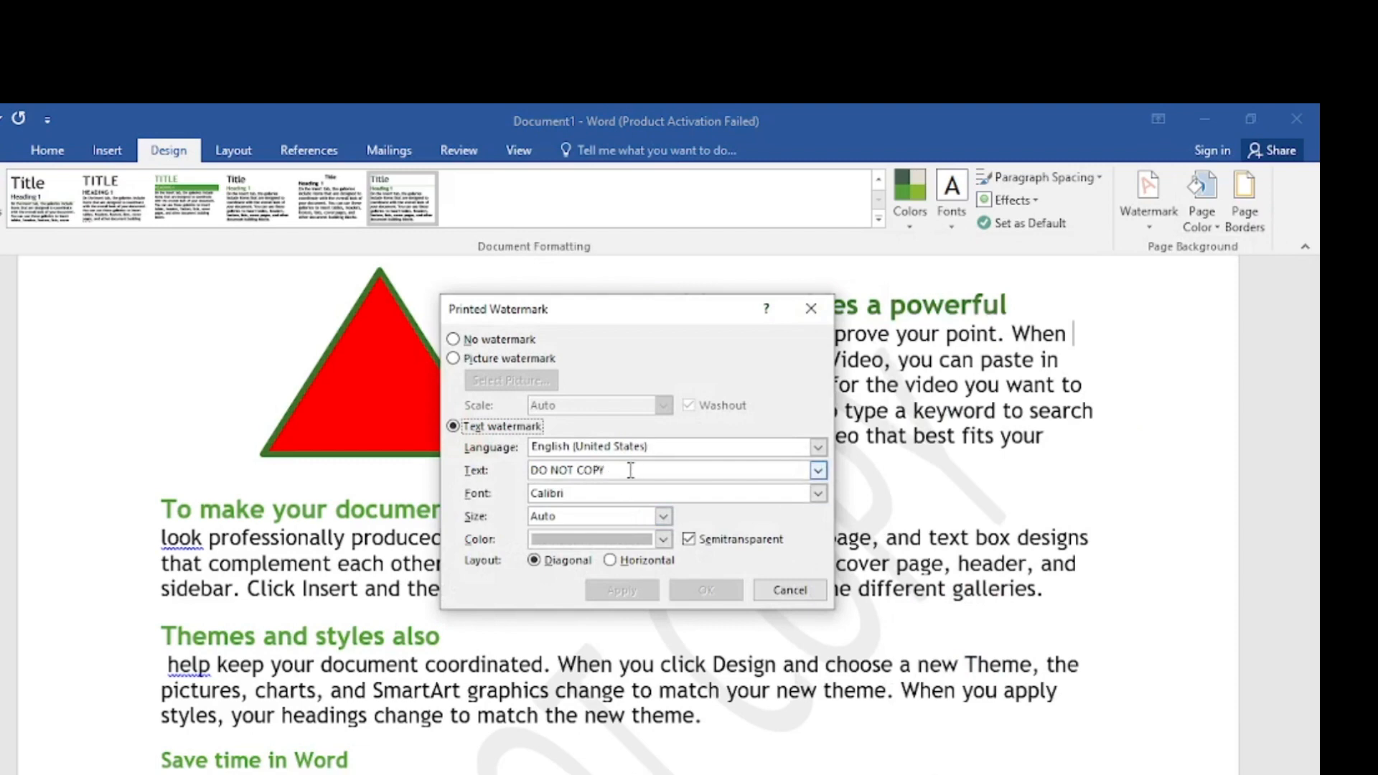
drag(626, 473, 455, 473)
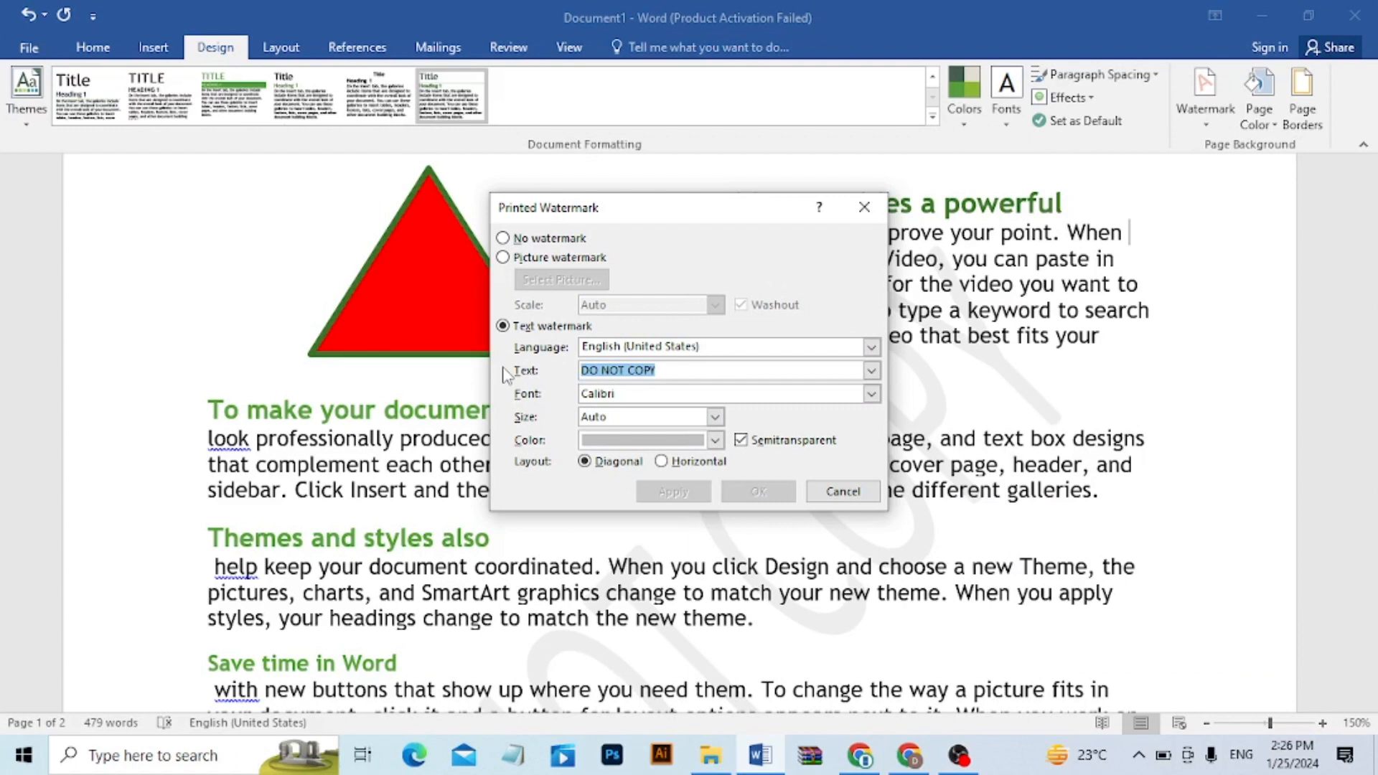
text(DigiMax)
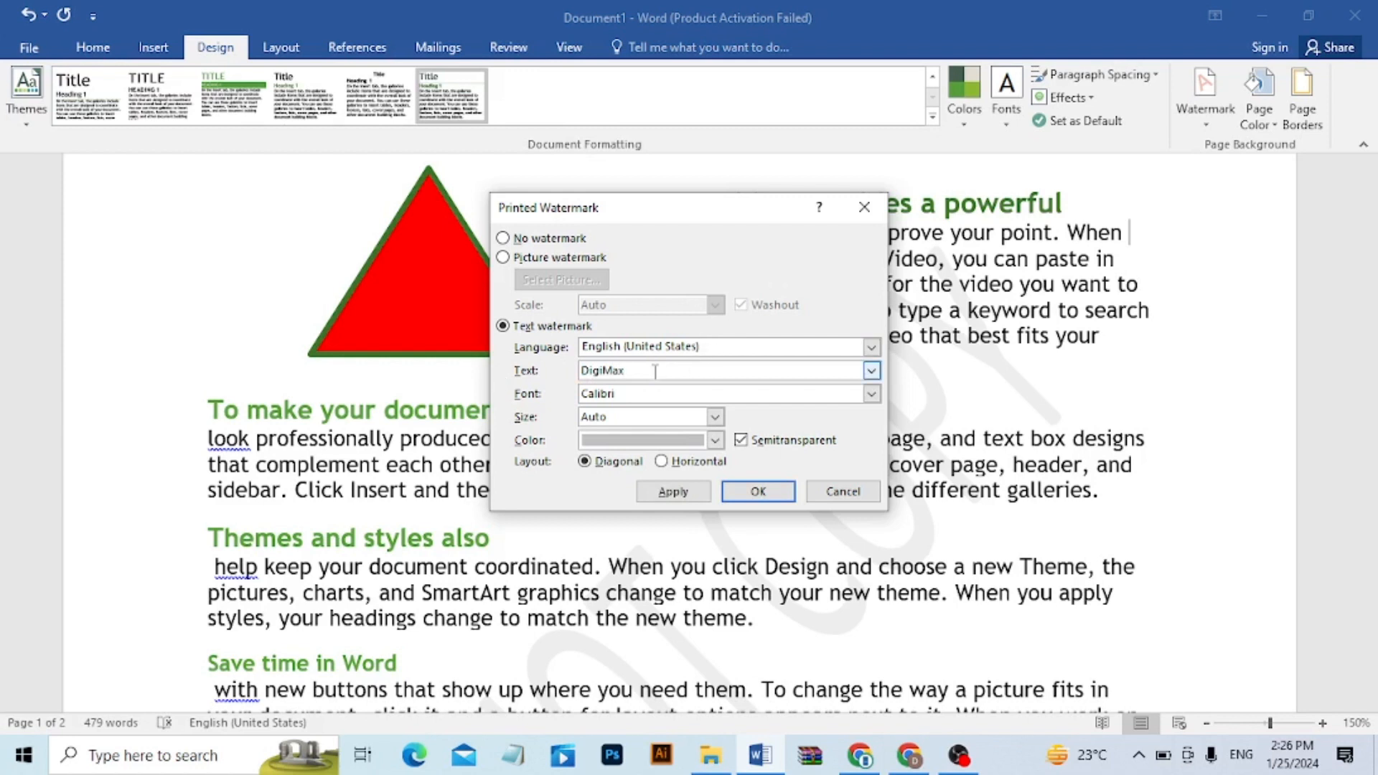
- Choose English (United States) as the watermark language and enter Digimax as its text
click(873, 348)
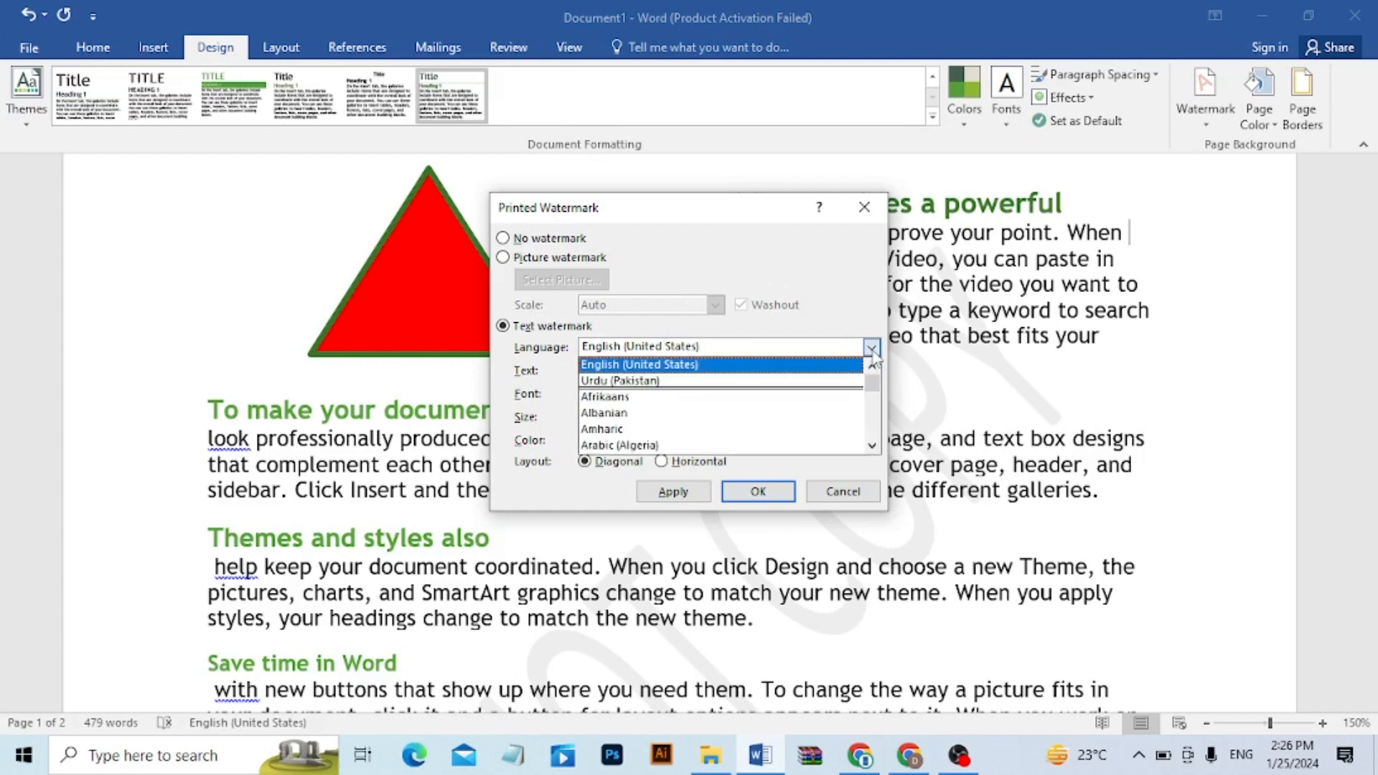
click(794, 368)
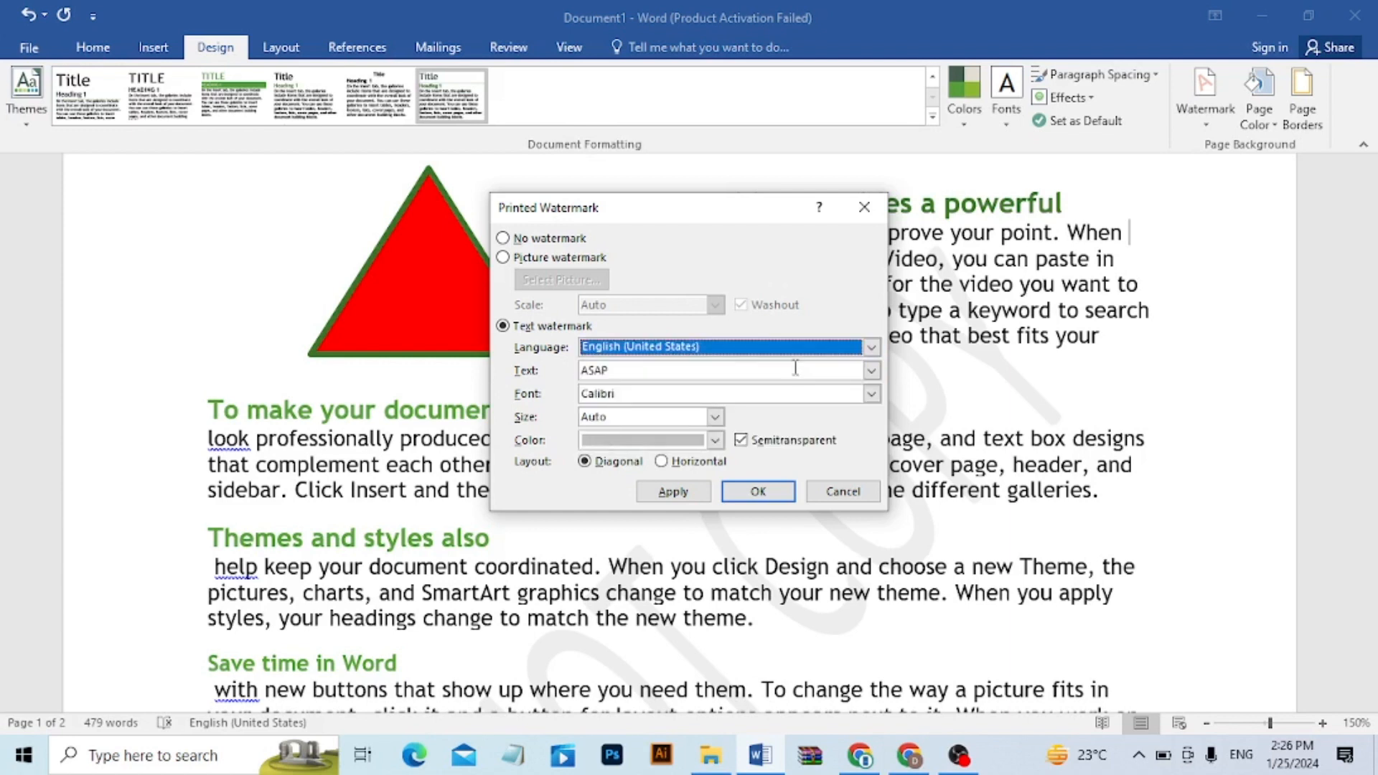
click(640, 372)
double_click(636, 373)
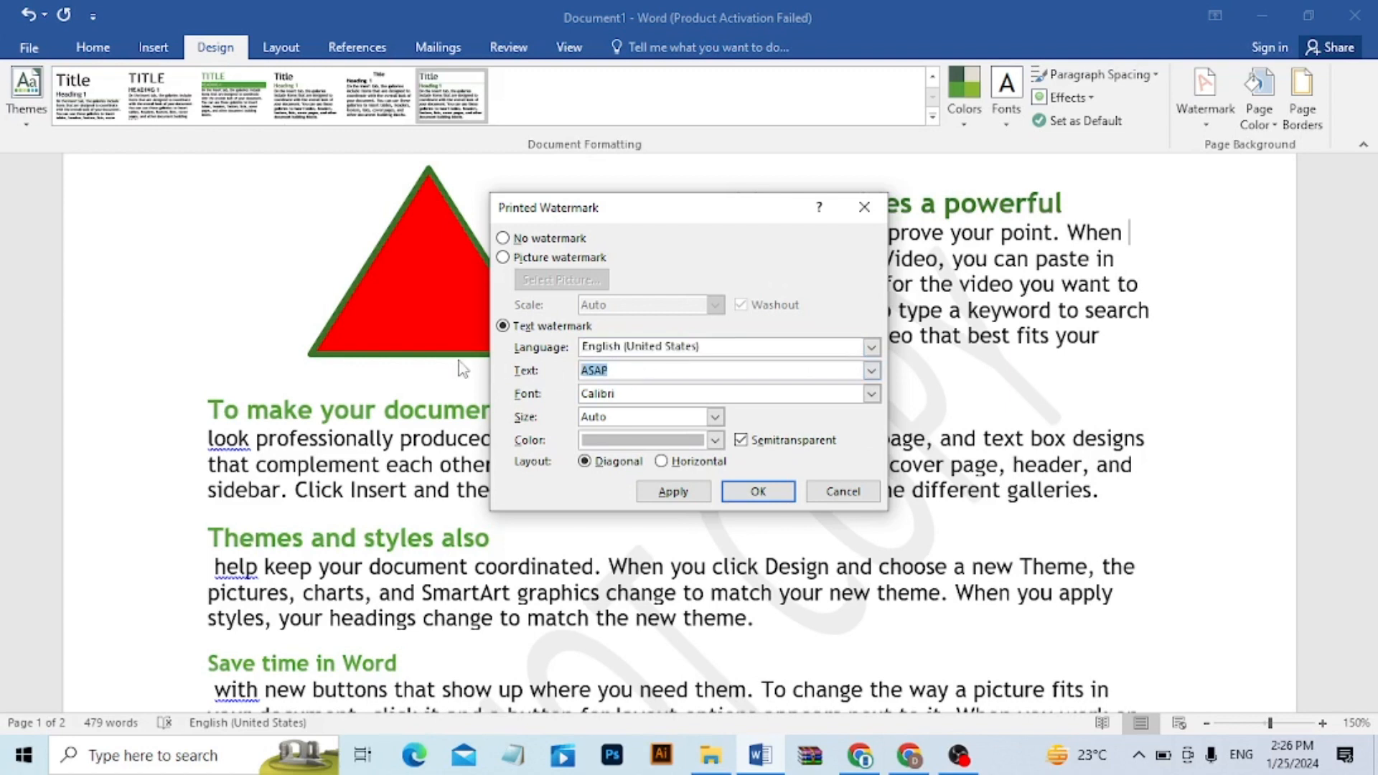
text(Digimax)
- Browse the available fonts for the text watermark and set its font to Chiller
click(870, 394)
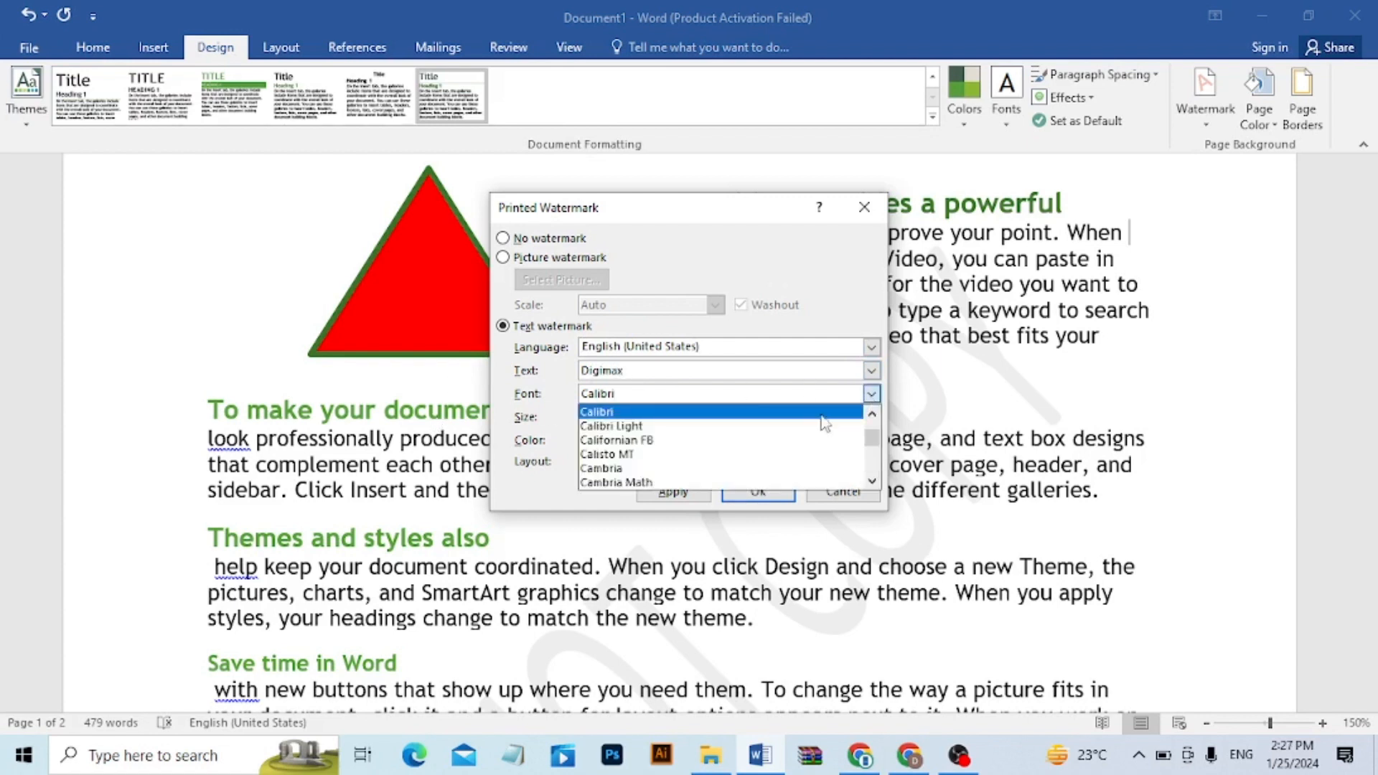
mouse_move(871, 430)
mouse_down()
mouse_move(872, 475)
mouse_move(871, 433)
mouse_up()
click(841, 394)
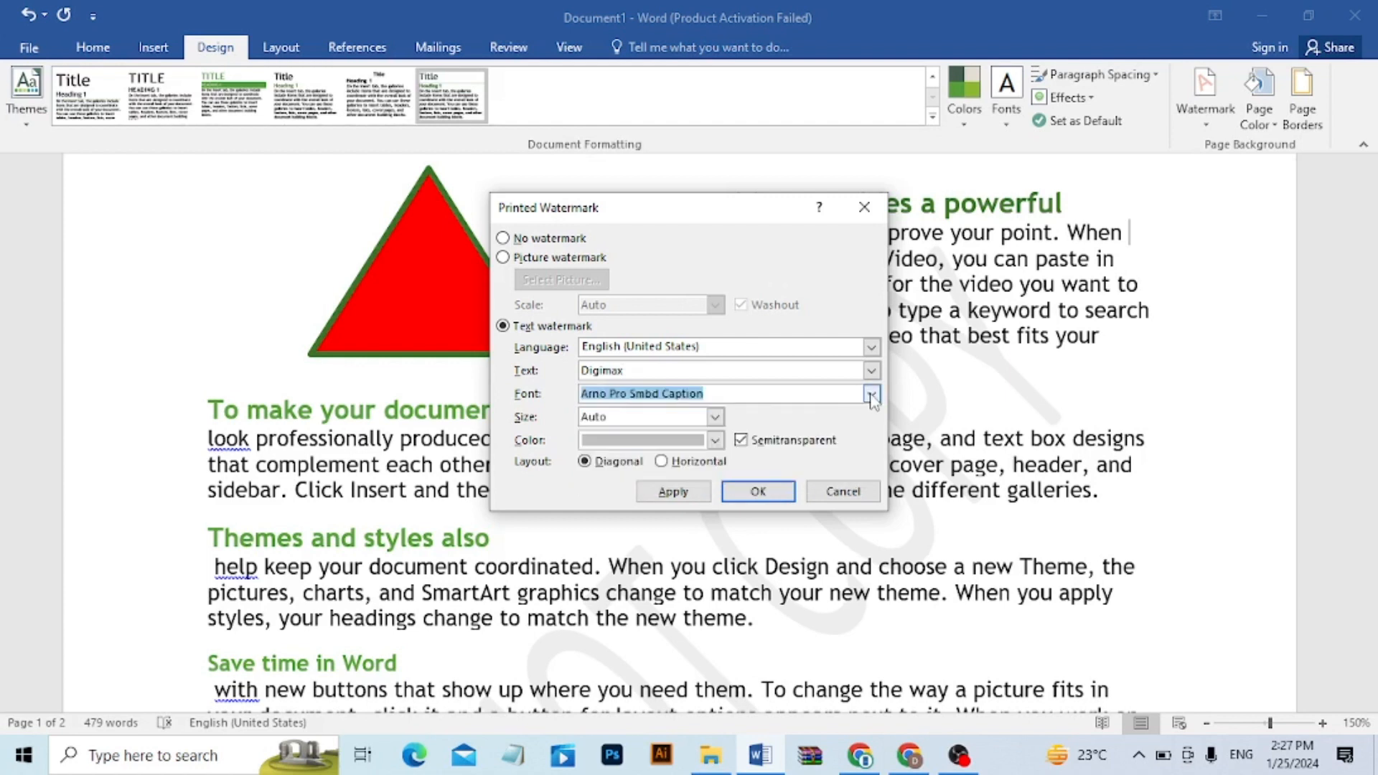
click(871, 394)
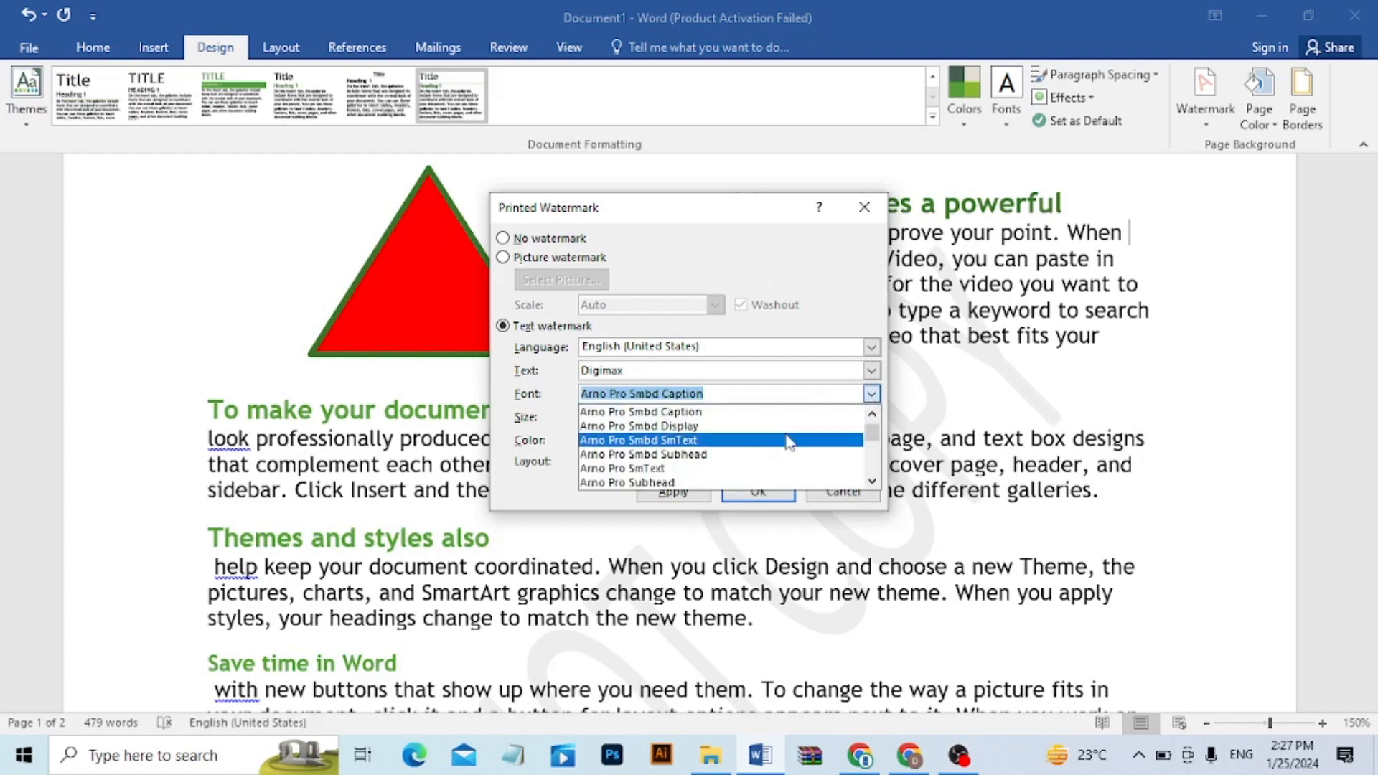
drag(871, 433, 871, 425)
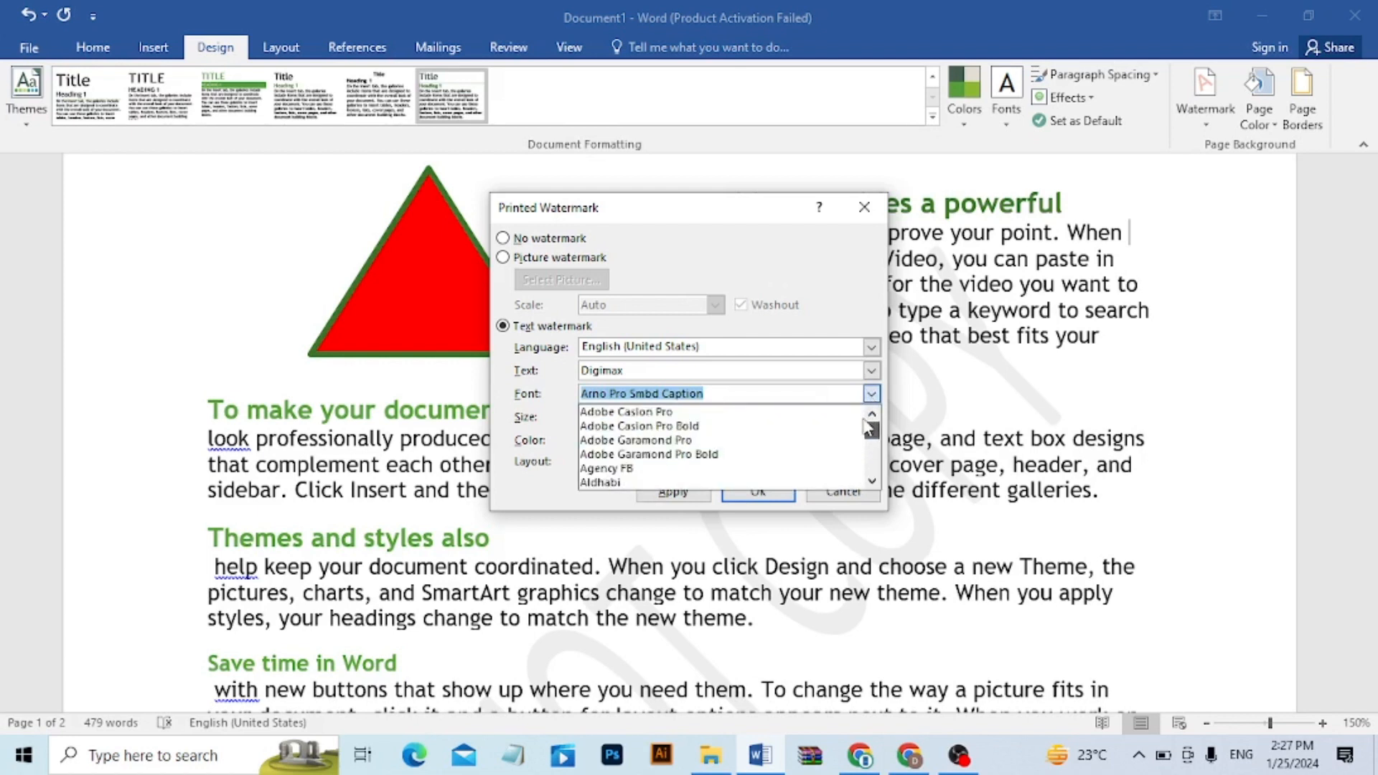
drag(868, 434, 869, 442)
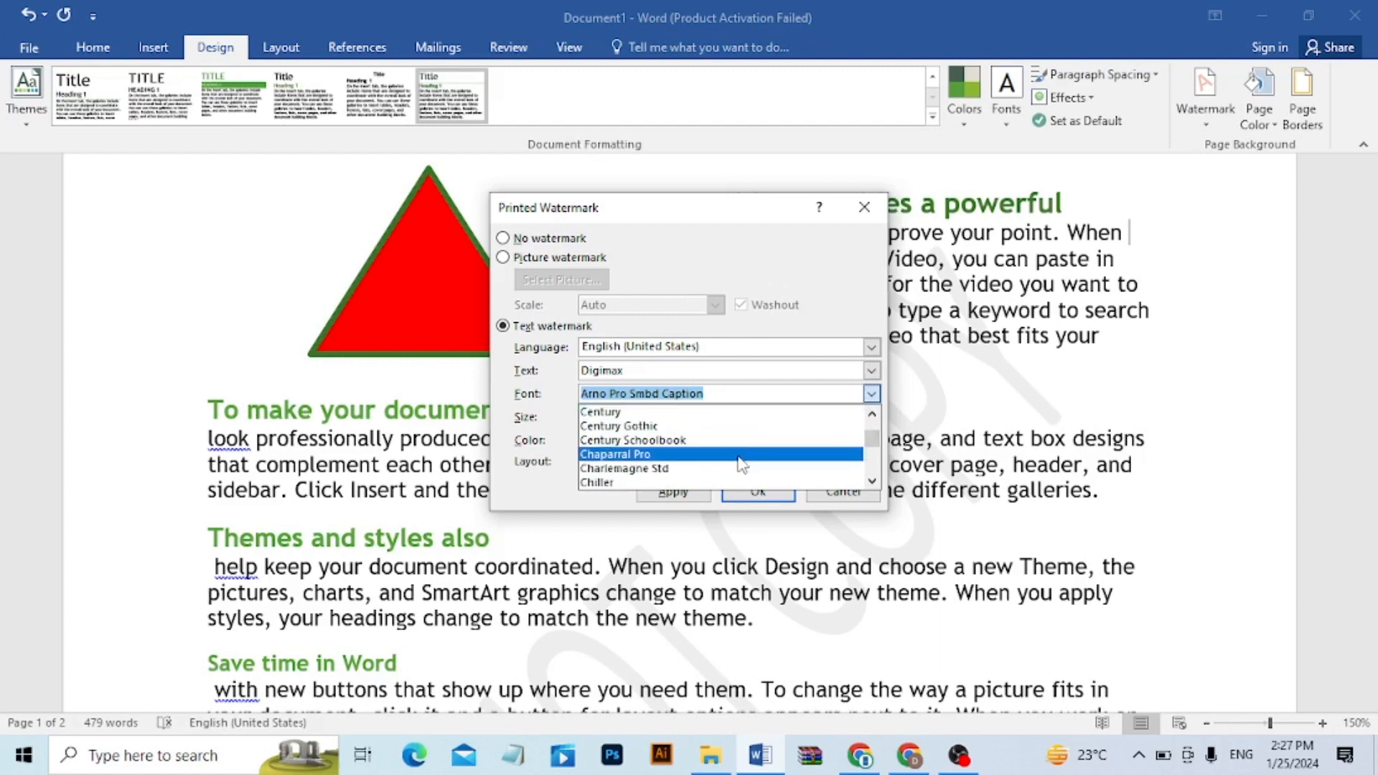
click(718, 483)
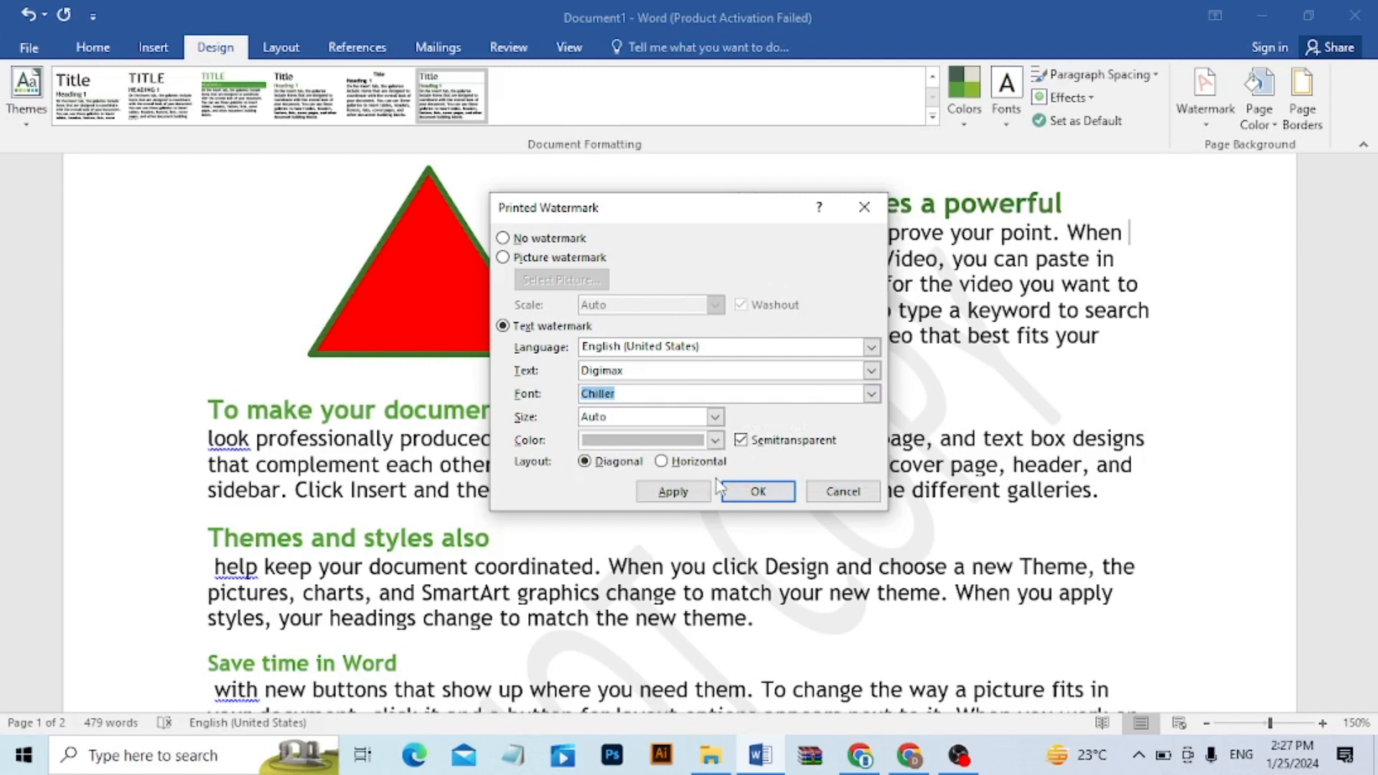
- Set the watermark's size to Auto and its color to standard red, and apply it to the document
click(715, 417)
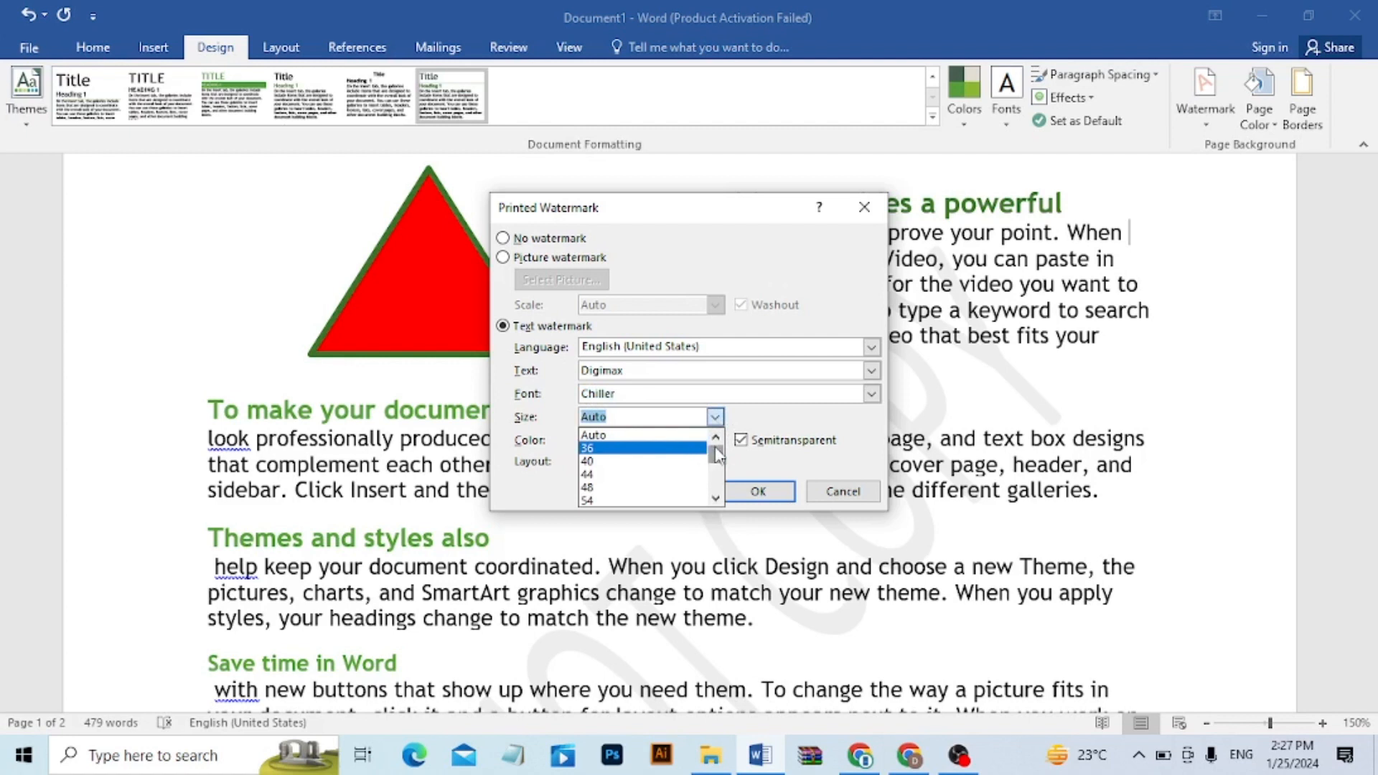
mouse_move(716, 454)
mouse_down()
mouse_move(717, 477)
mouse_move(716, 439)
mouse_up()
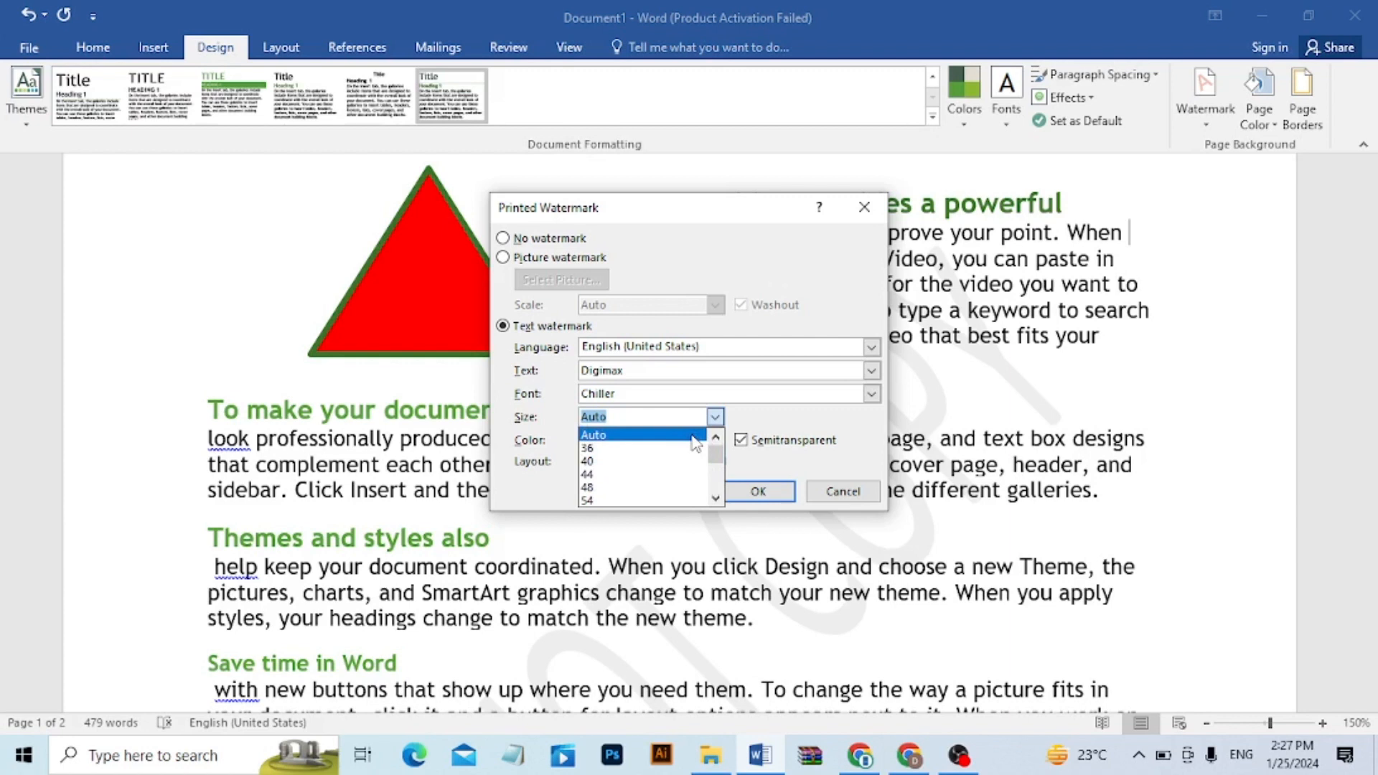
click(692, 436)
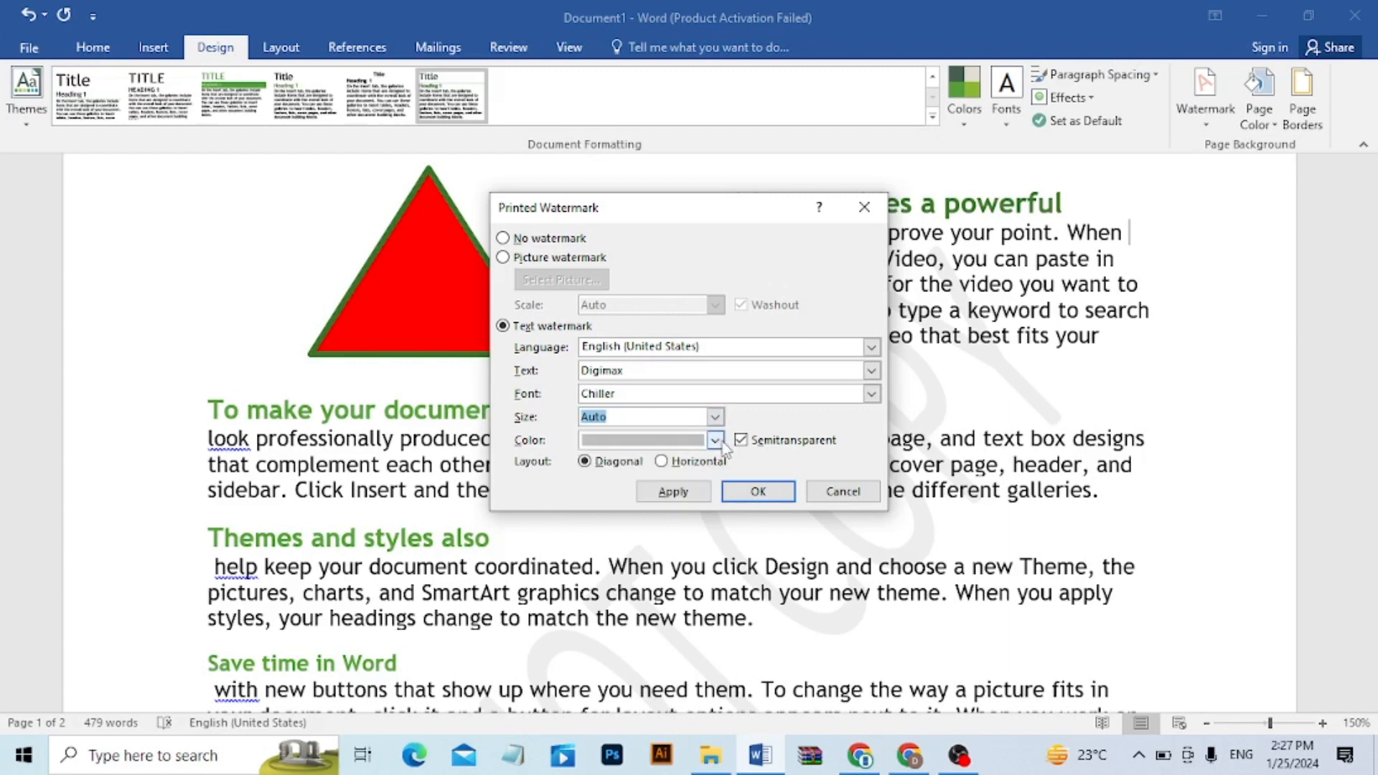
click(715, 440)
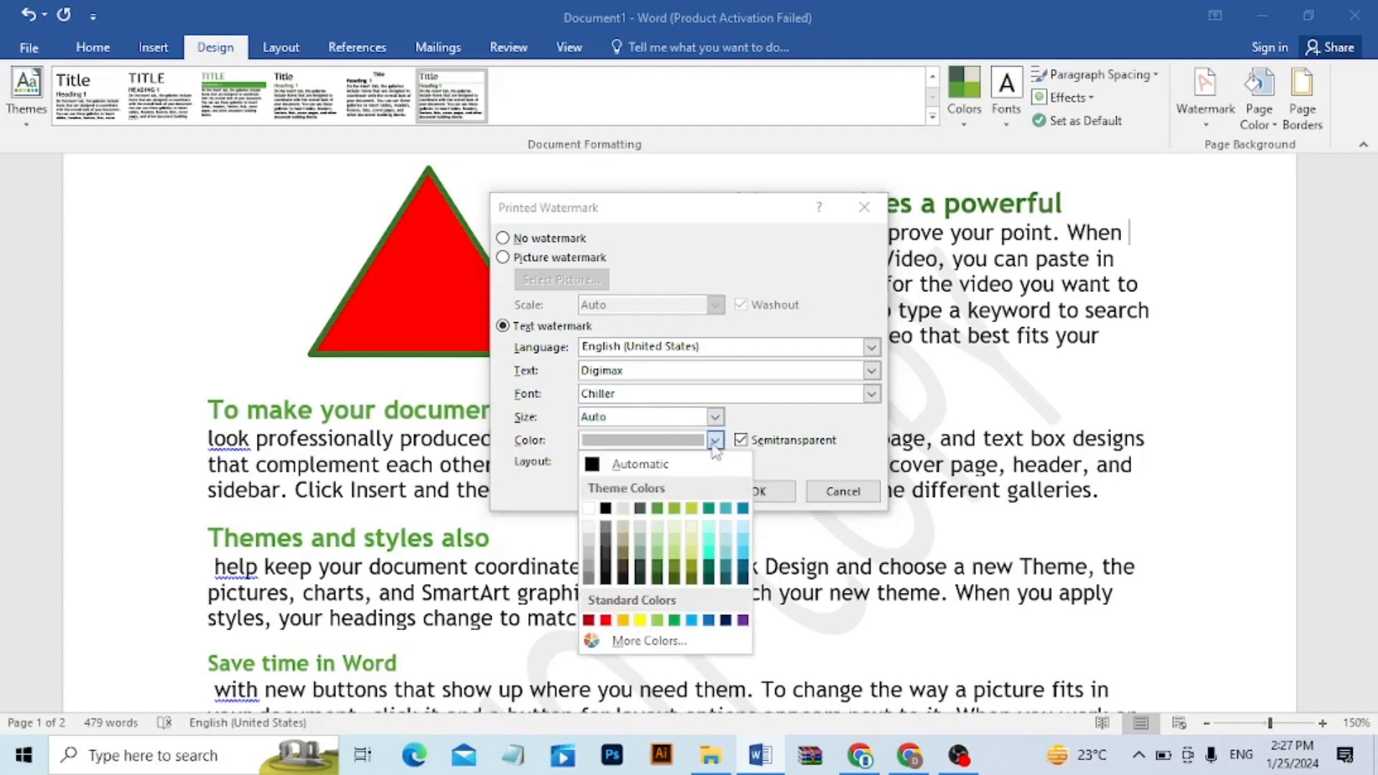
click(606, 620)
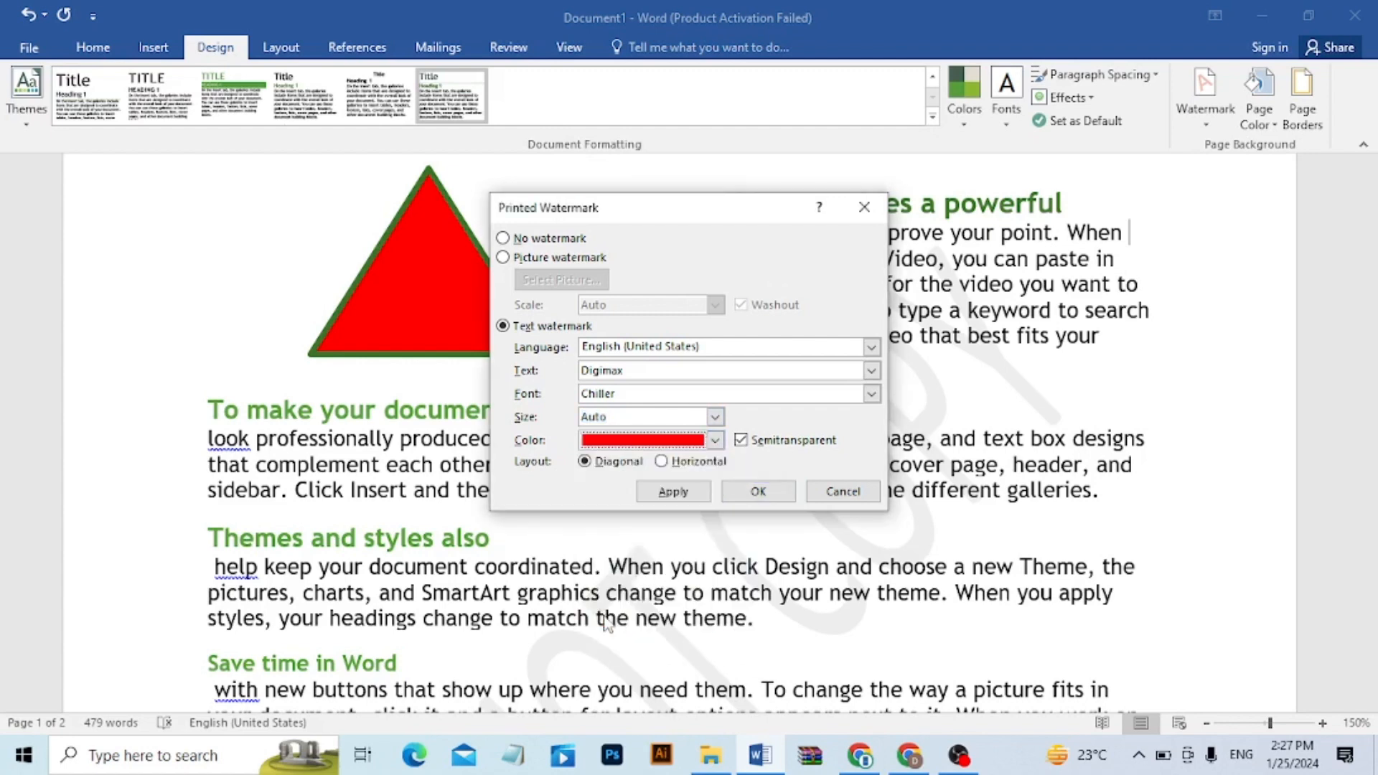
click(675, 494)
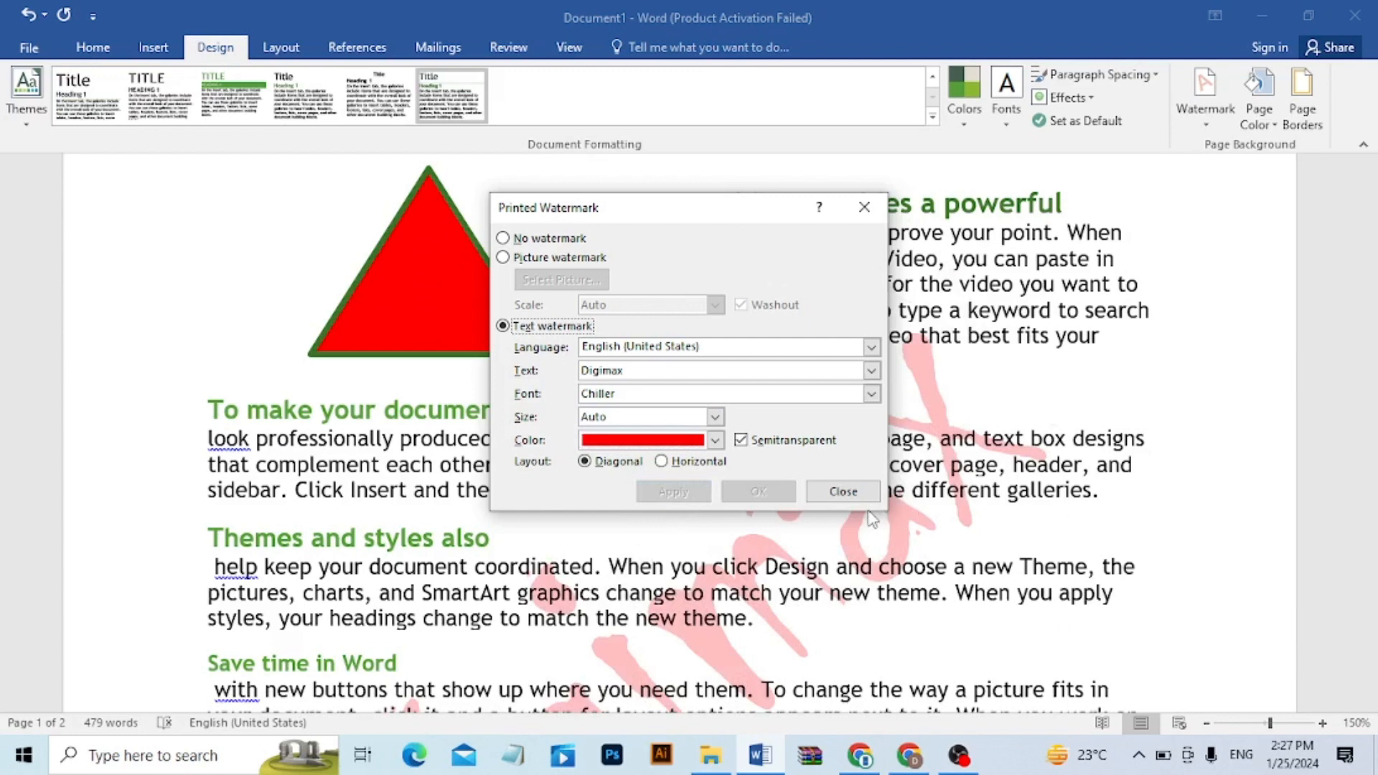
click(854, 492)
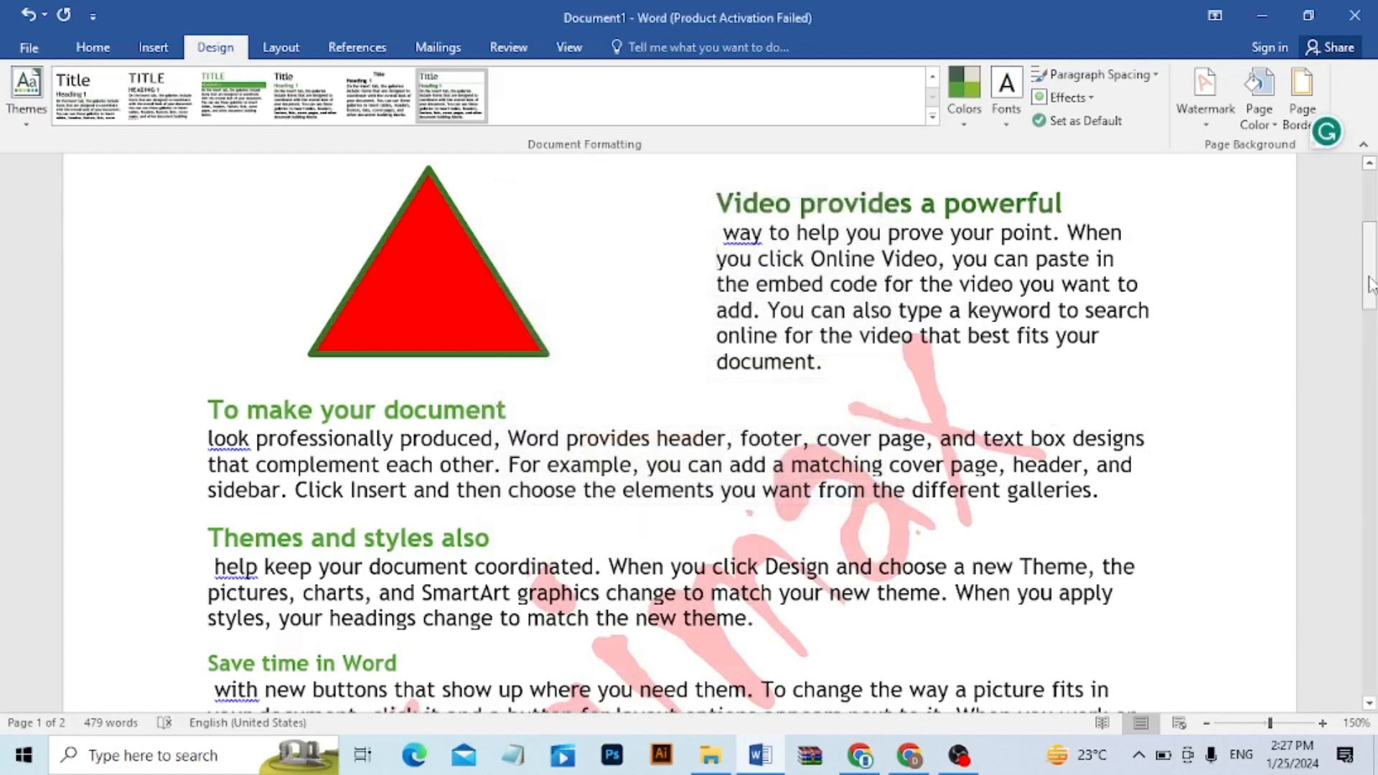
- Check the Digimax watermark on both pages and remove it from the document
drag(1370, 285, 1373, 405)
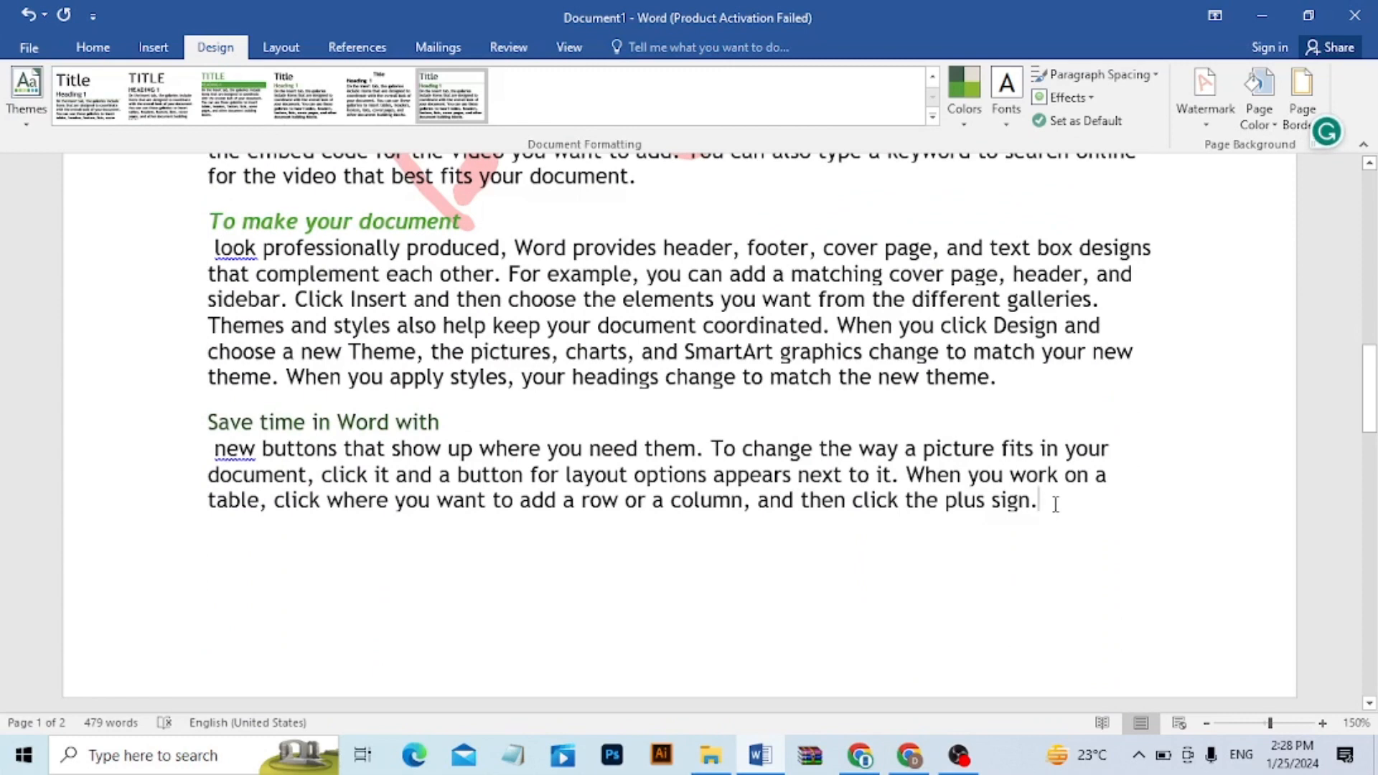
scroll(1054, 504, down, 3)
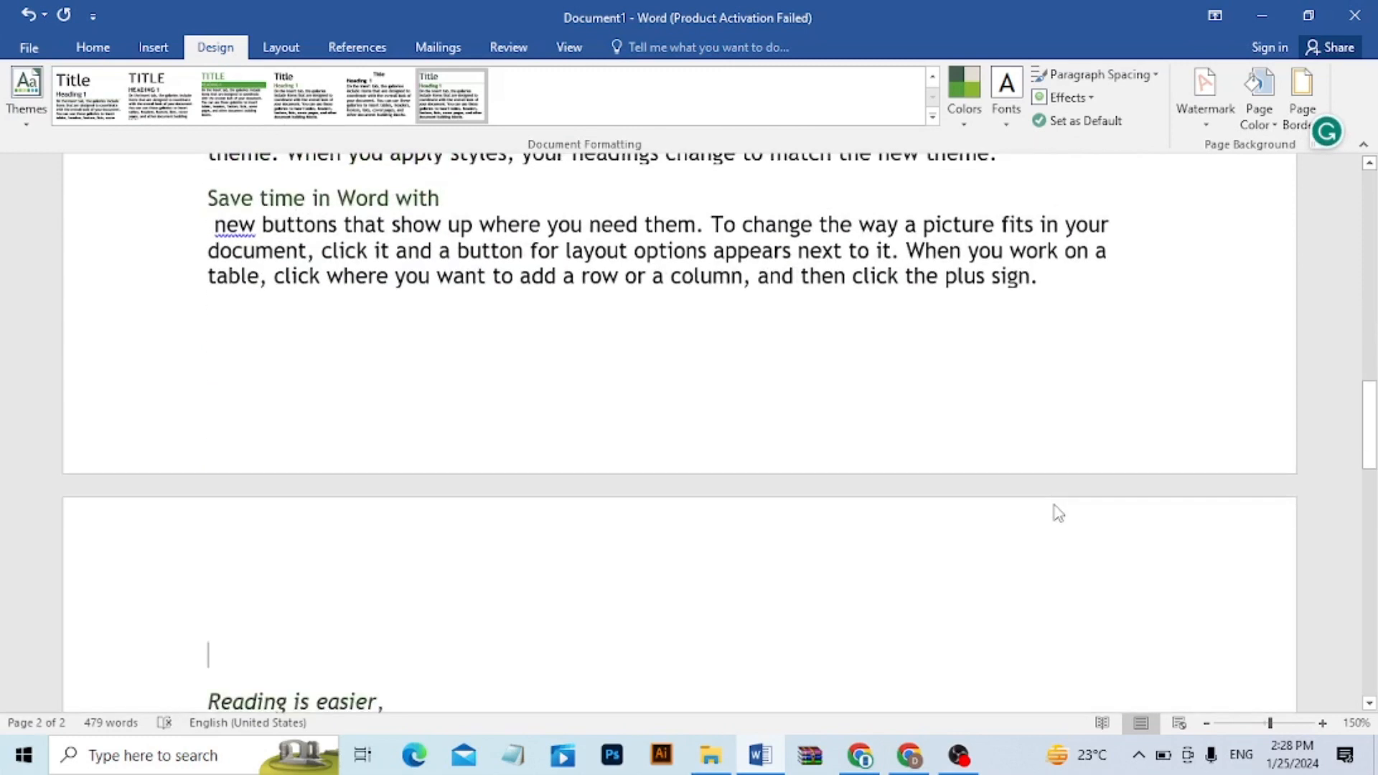
drag(1372, 406, 1373, 484)
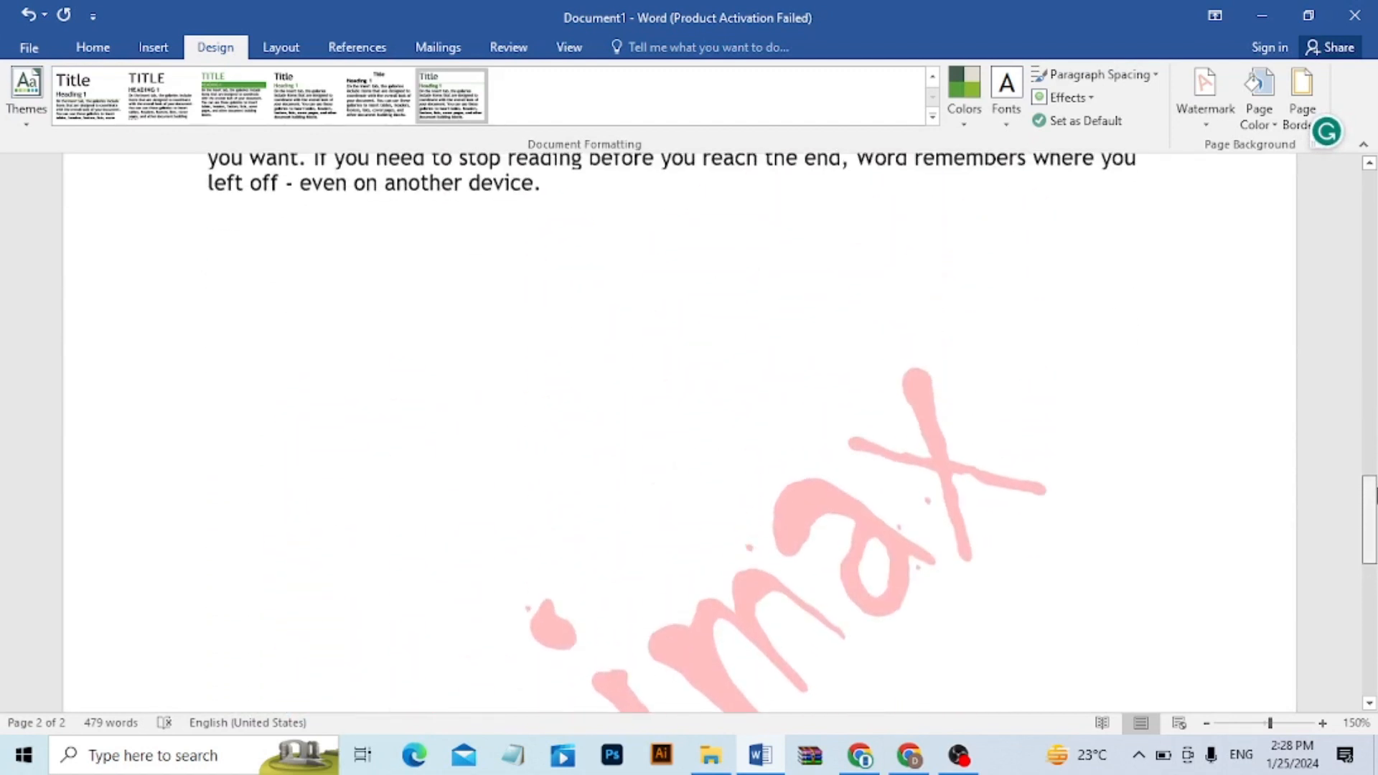
click(1212, 127)
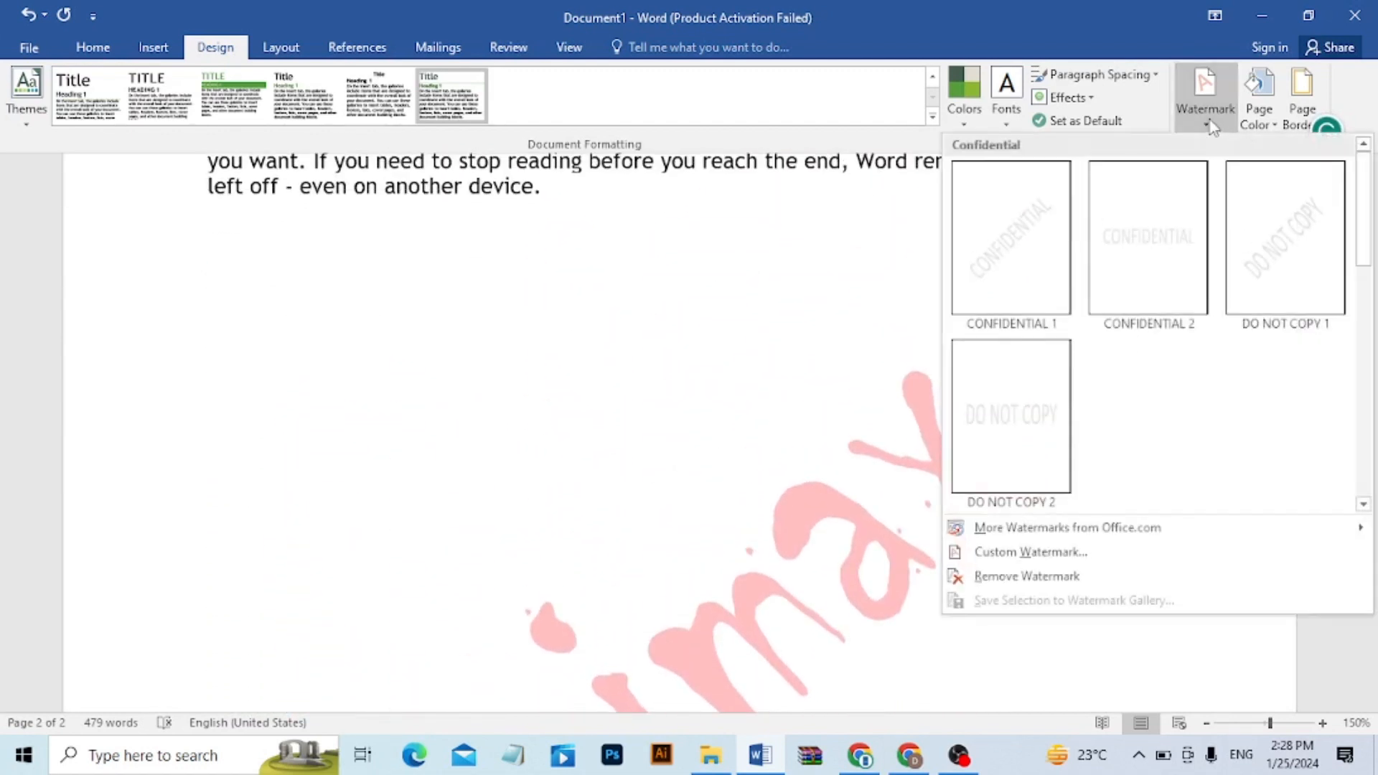
click(1041, 579)
- Create a custom picture watermark using the Digimax logo image from the Desktop folder, working offline
drag(1365, 531, 1374, 232)
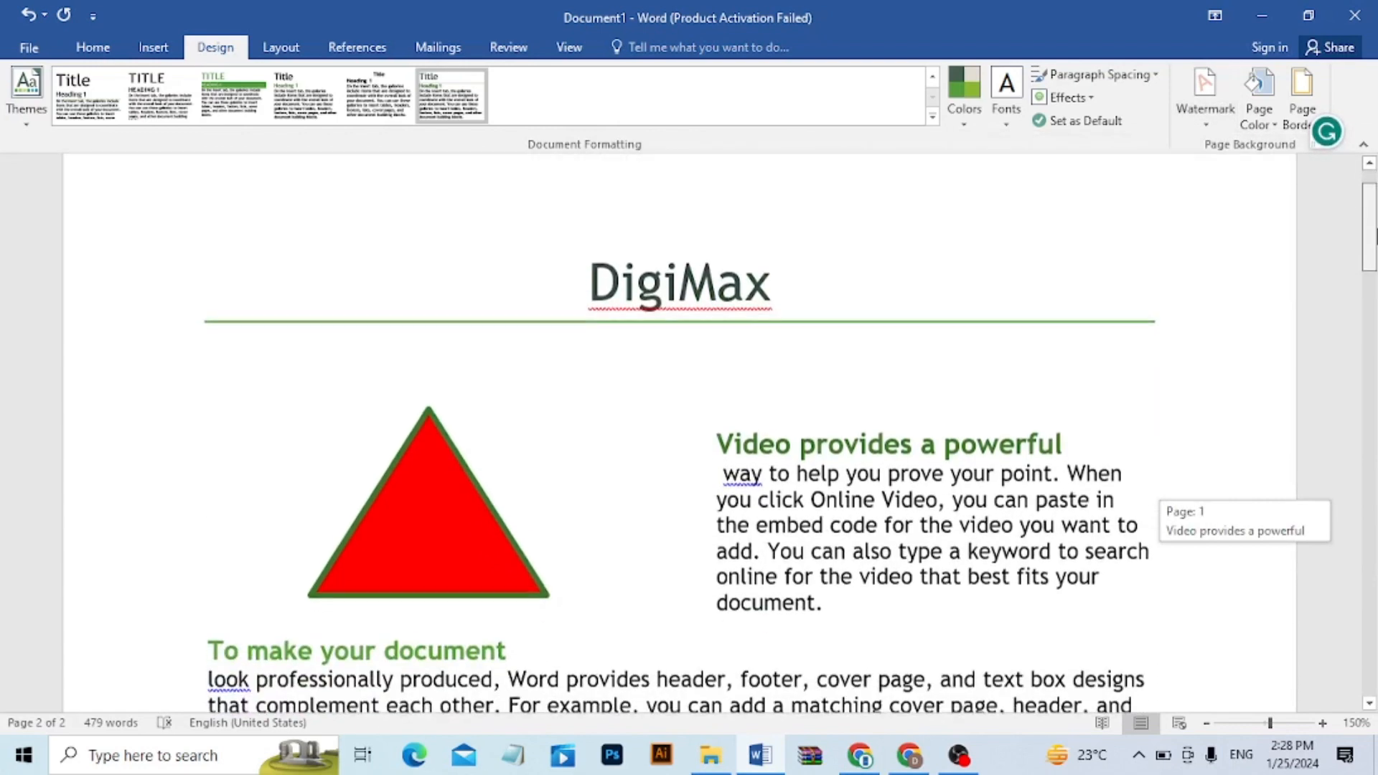
click(1213, 130)
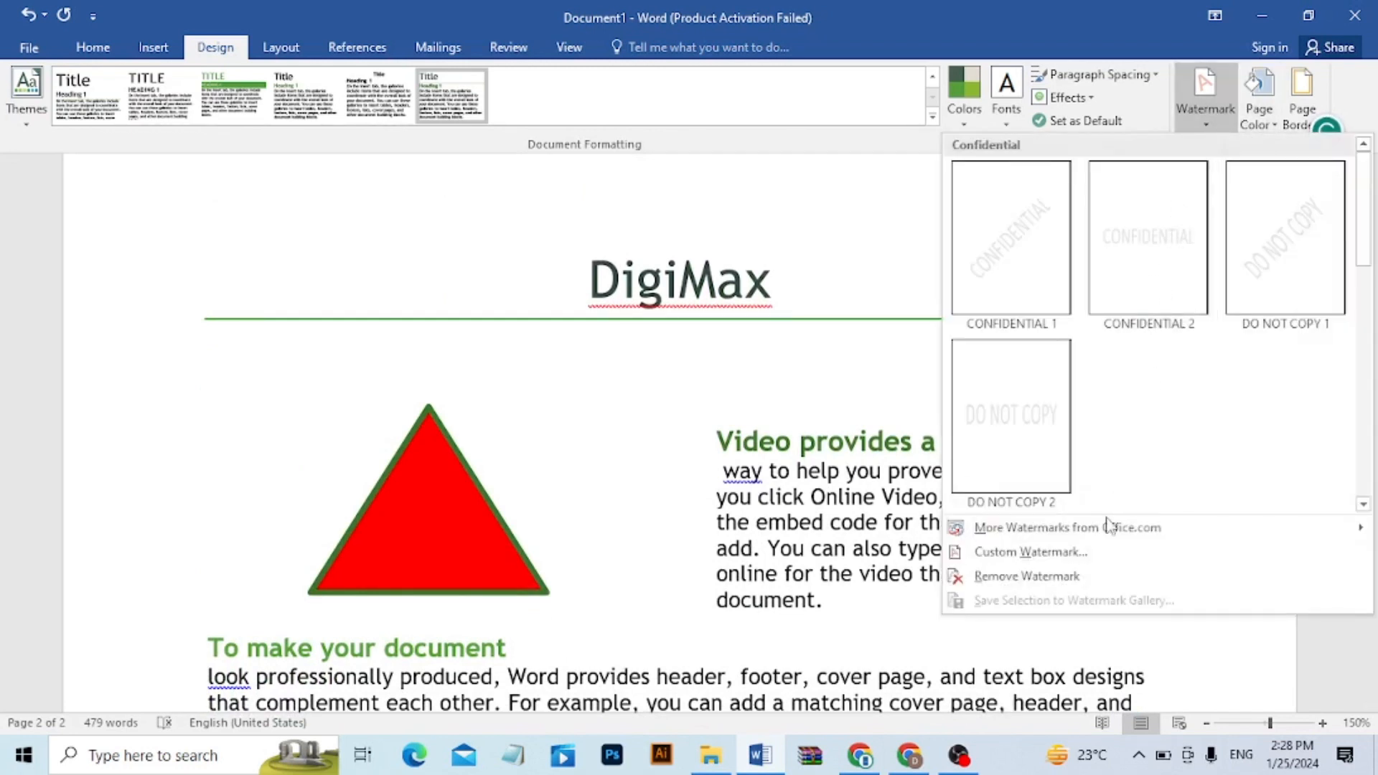
click(1087, 552)
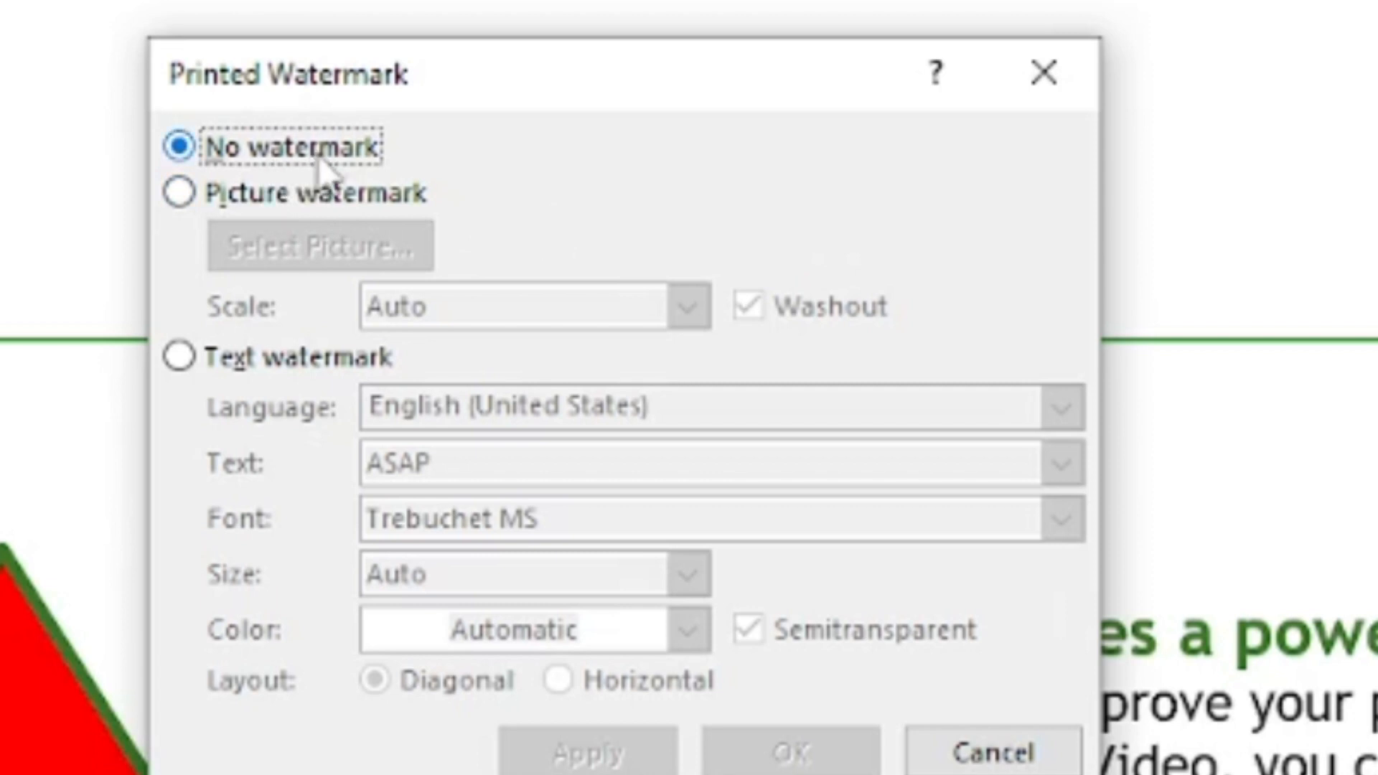
click(268, 194)
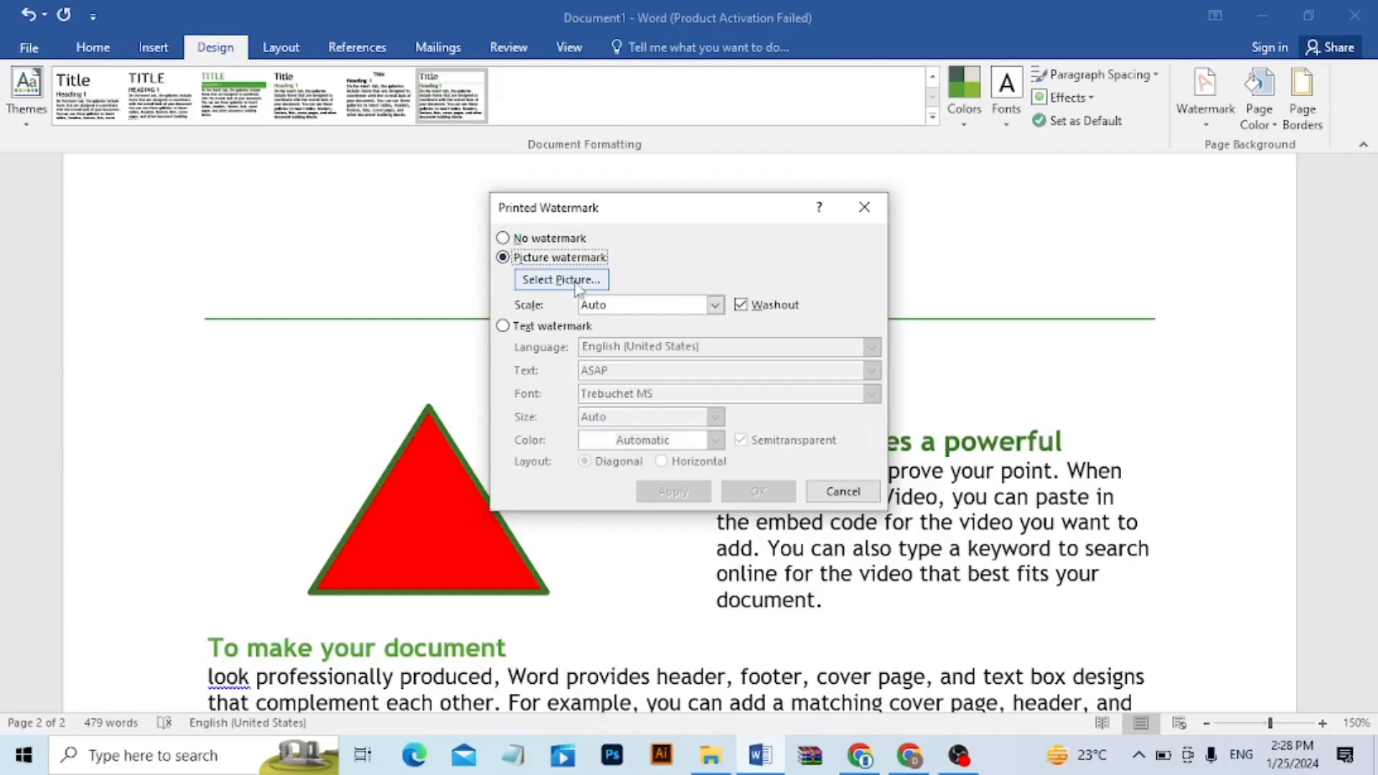
click(560, 280)
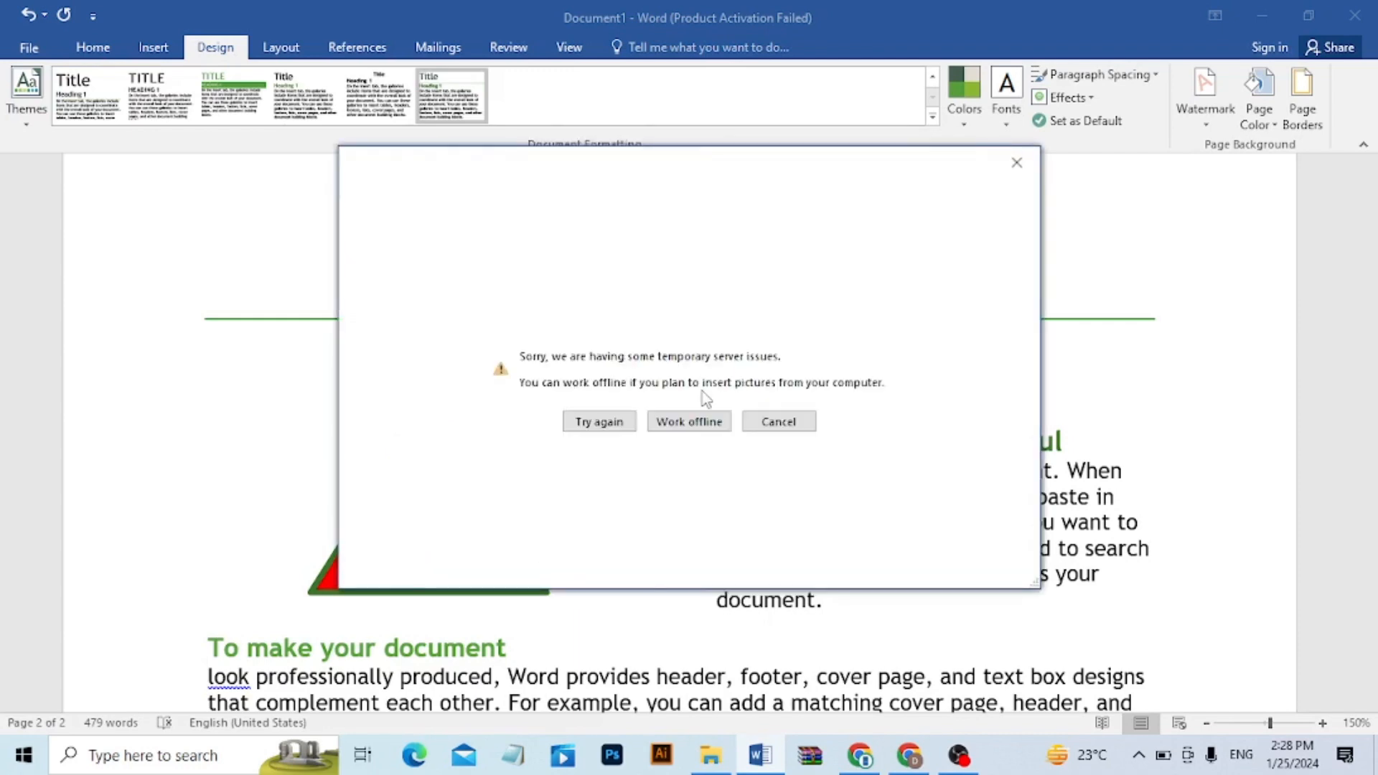
click(670, 425)
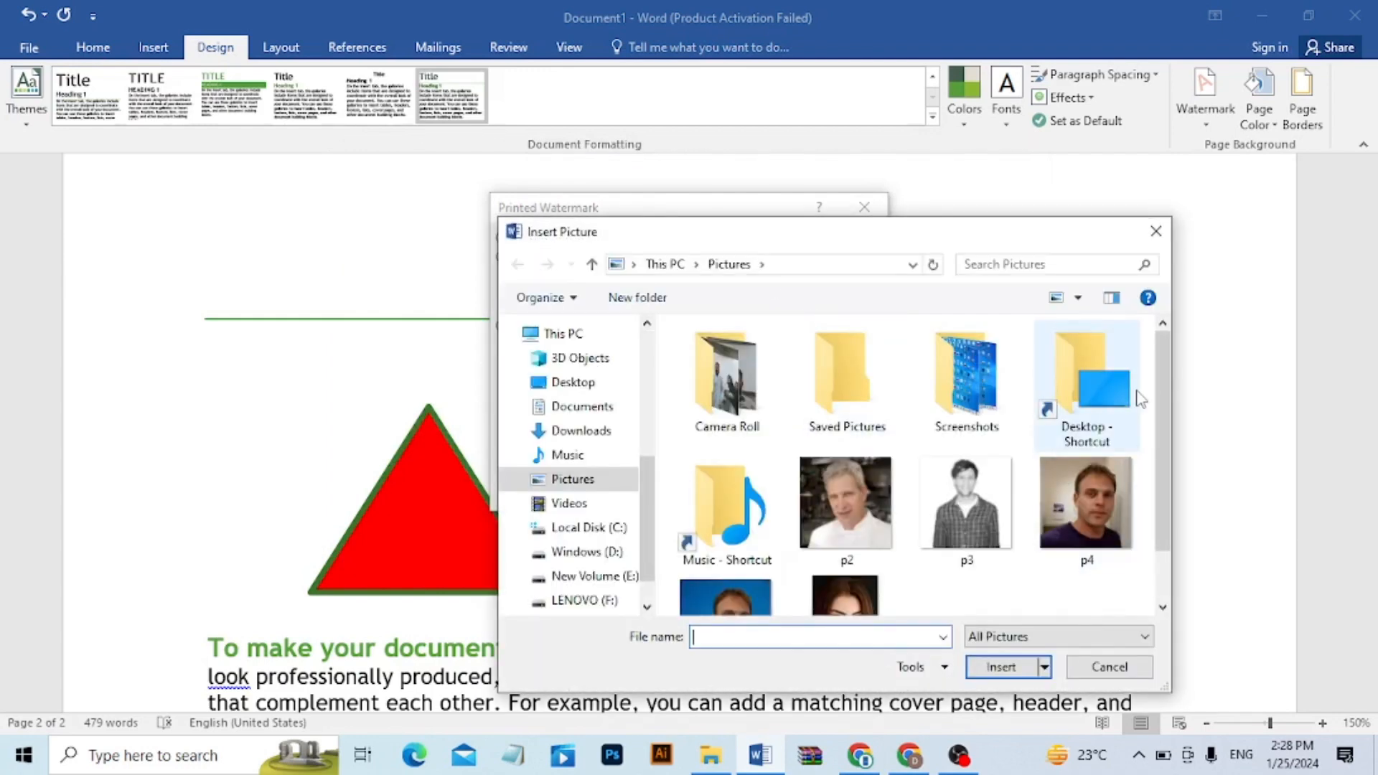
click(569, 384)
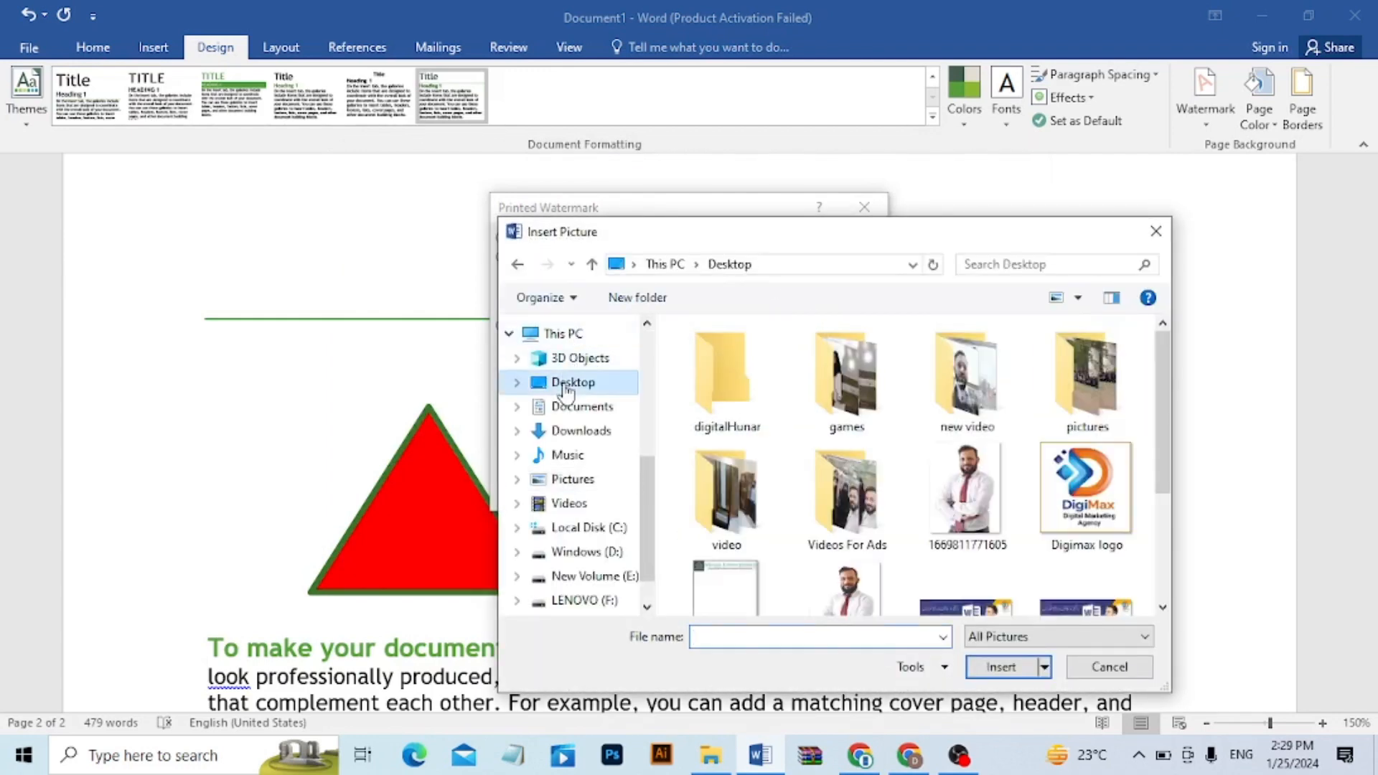
click(1064, 490)
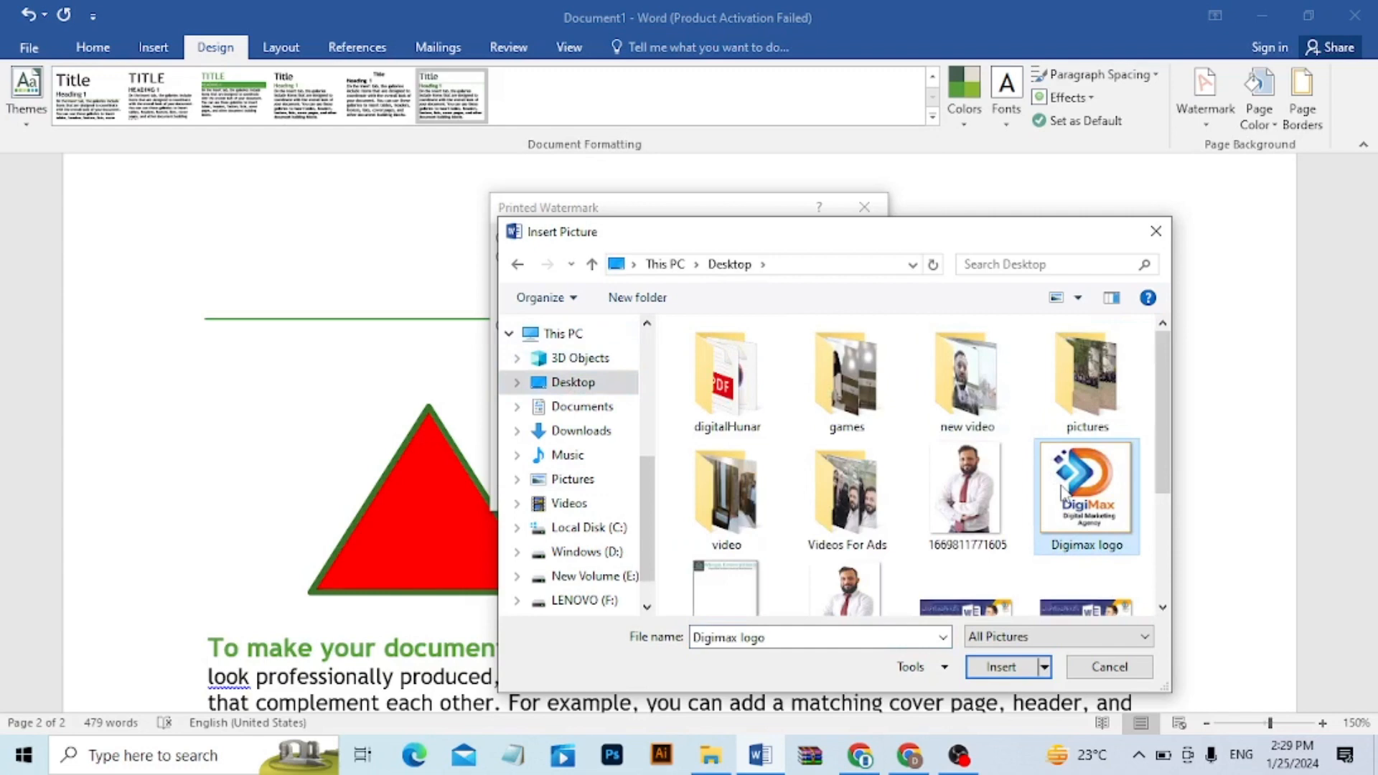
click(1011, 675)
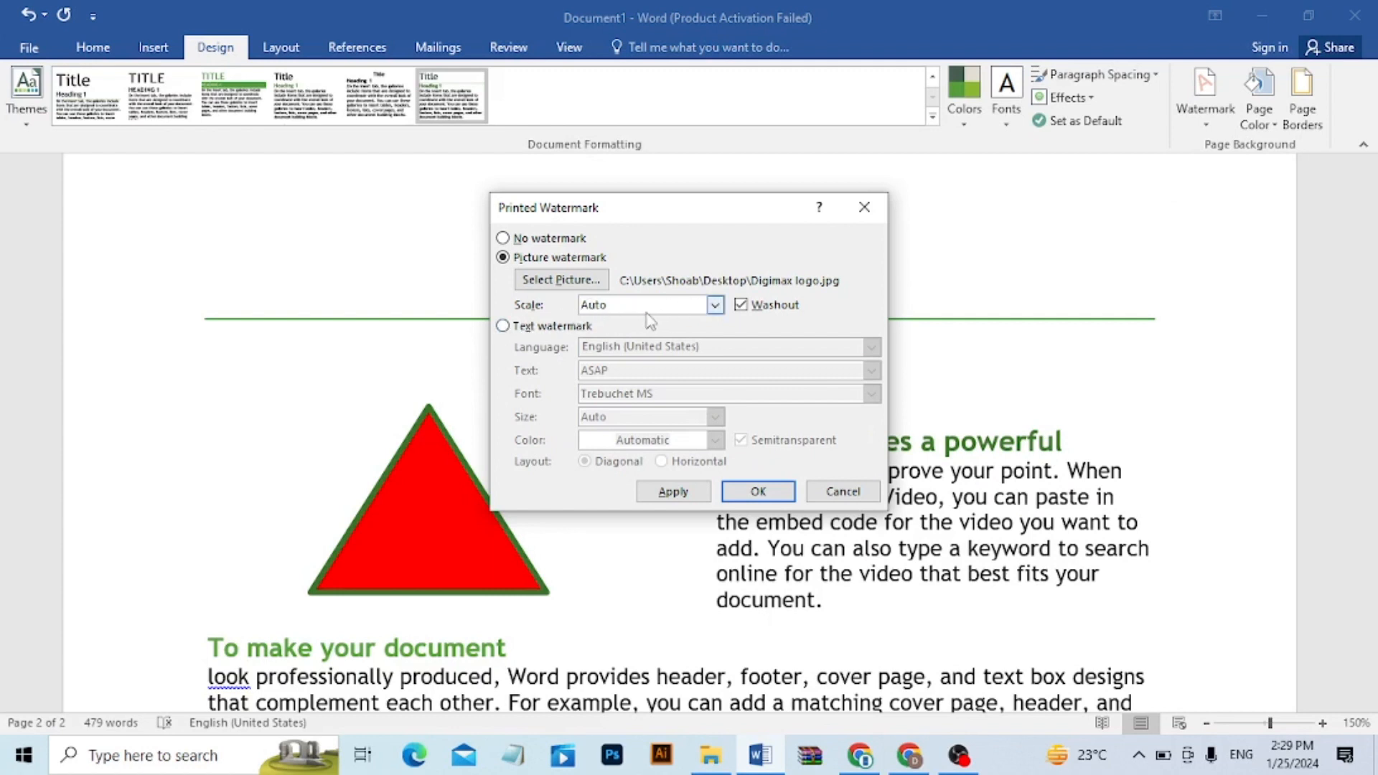
- Set the logo watermark's scale to 100%, keep Washout on, apply it and check it on the page
click(715, 306)
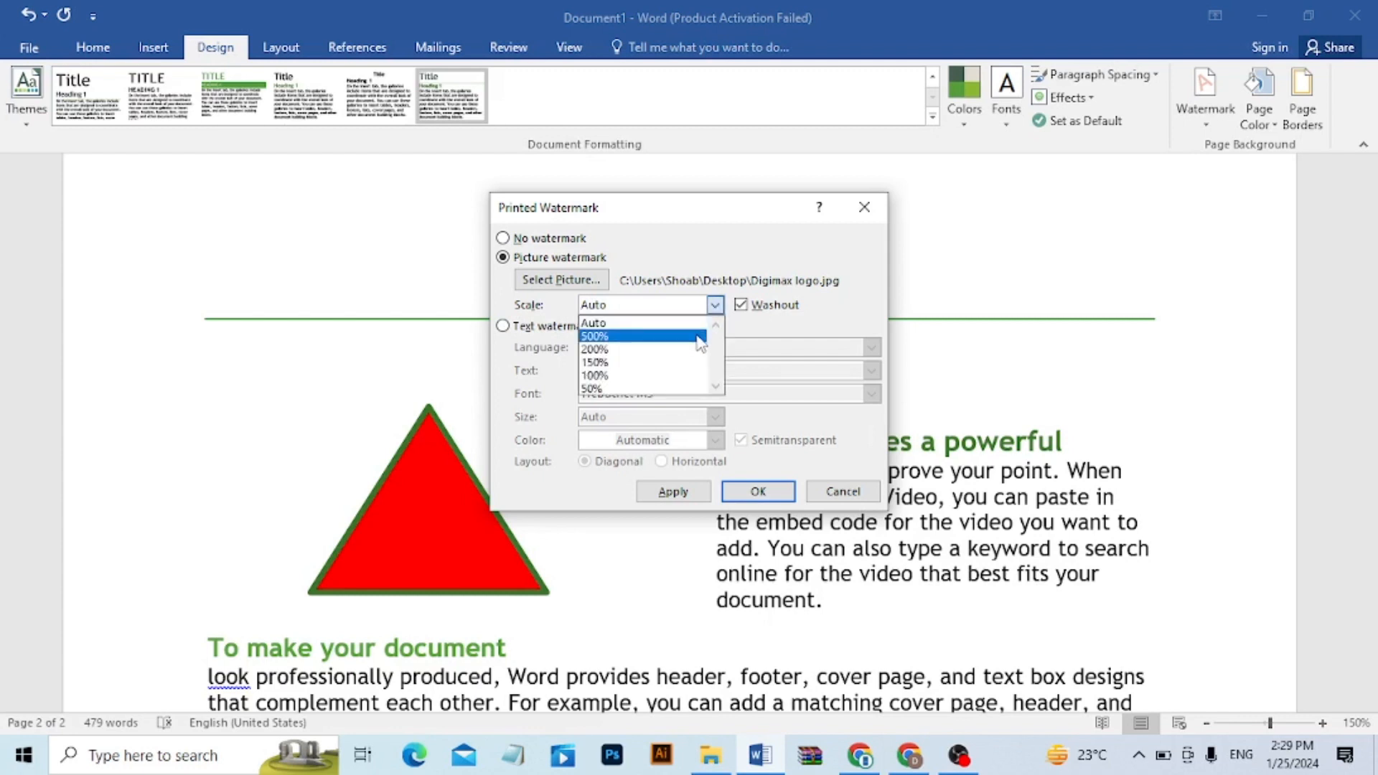
click(719, 381)
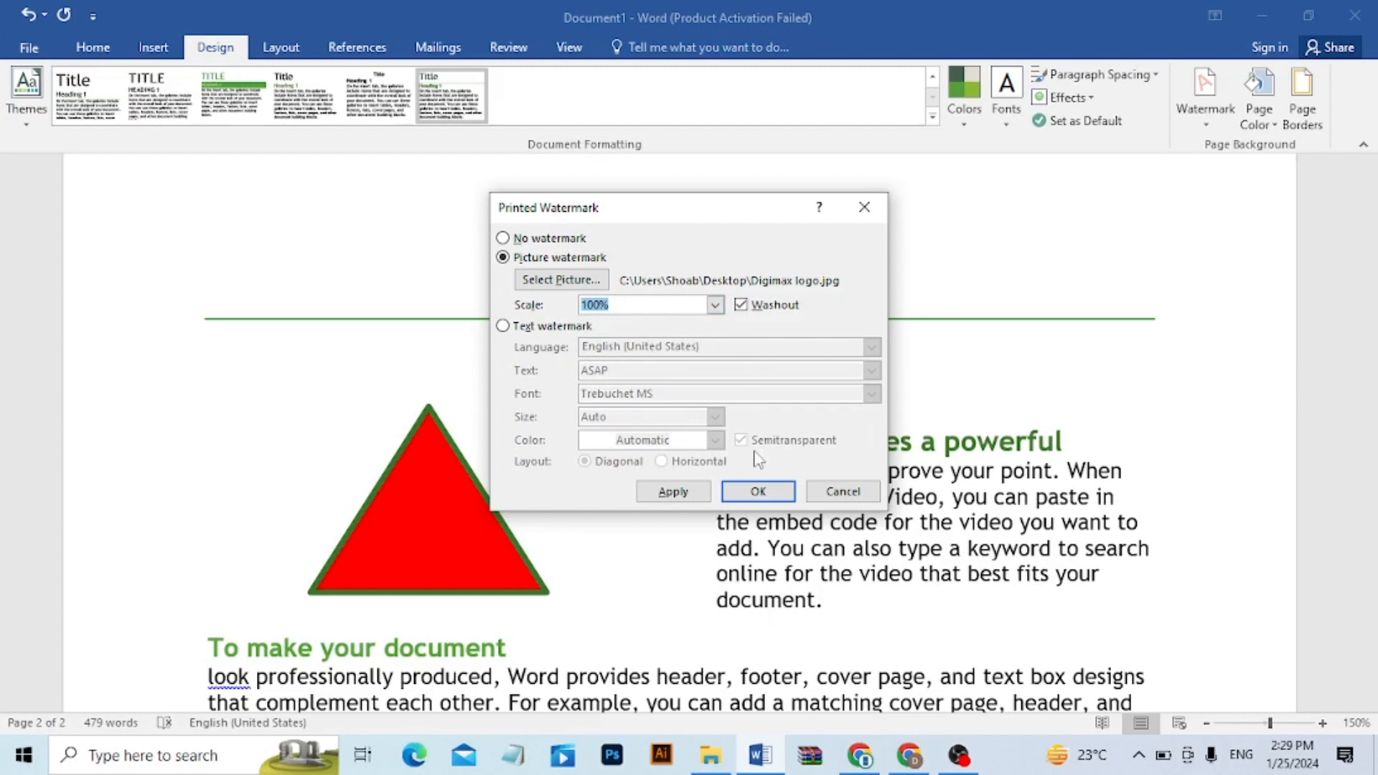
click(757, 493)
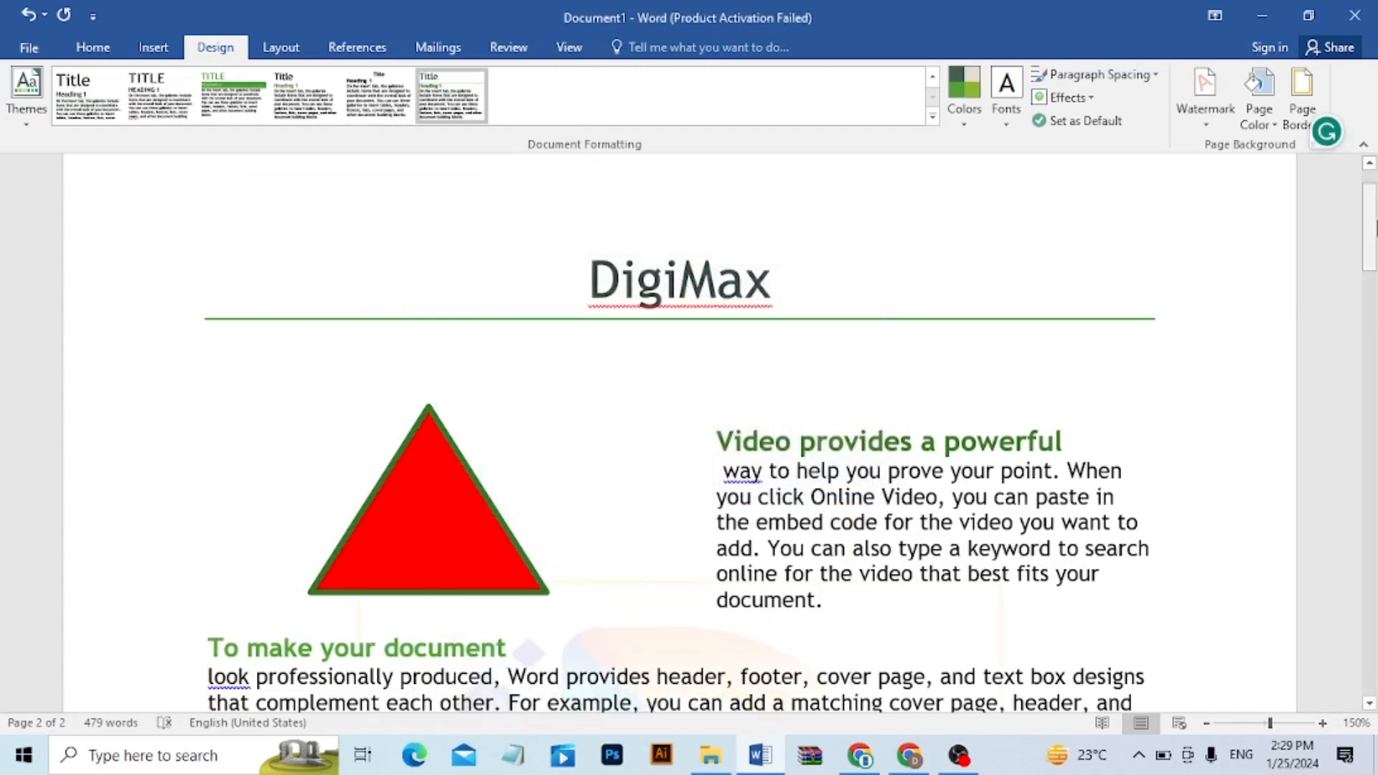
mouse_move(1374, 228)
mouse_down()
mouse_move(1375, 572)
mouse_move(1372, 218)
mouse_up()
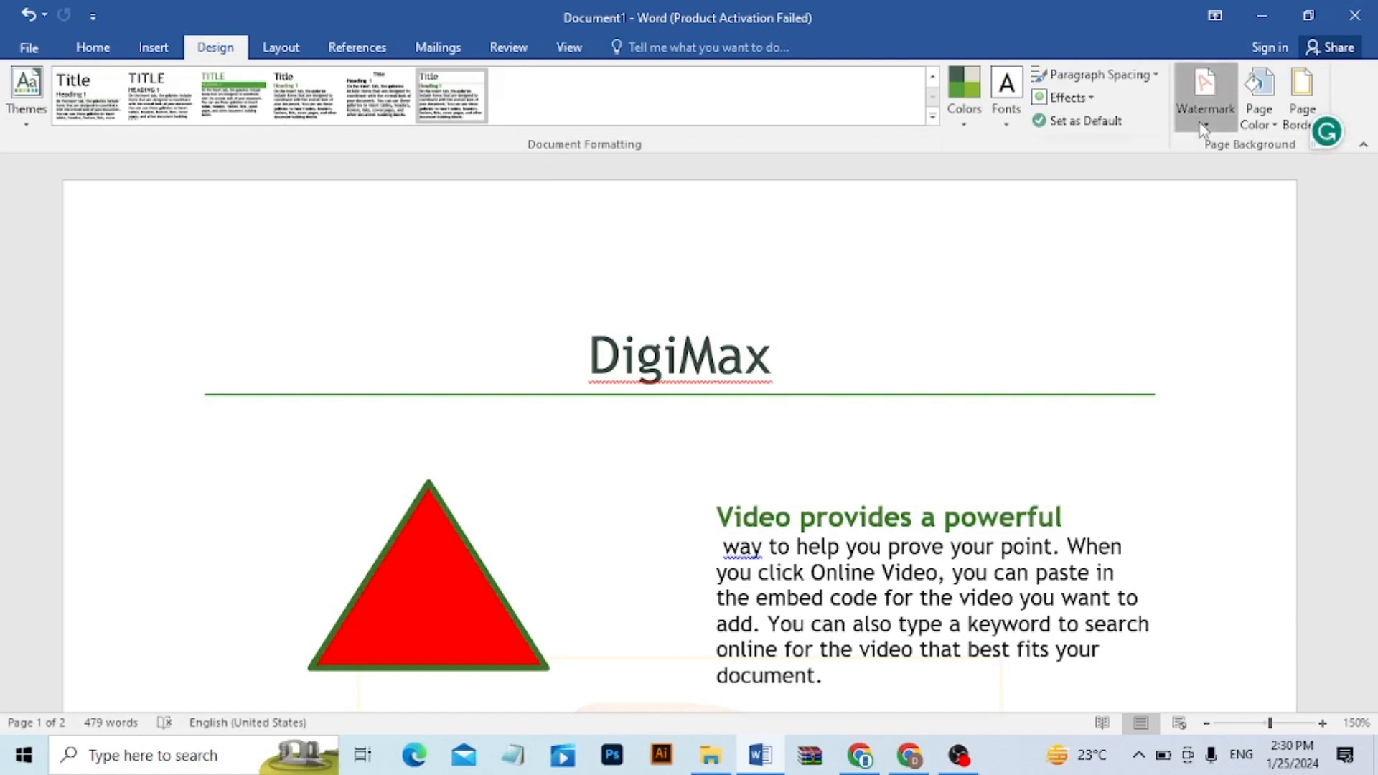
click(1205, 93)
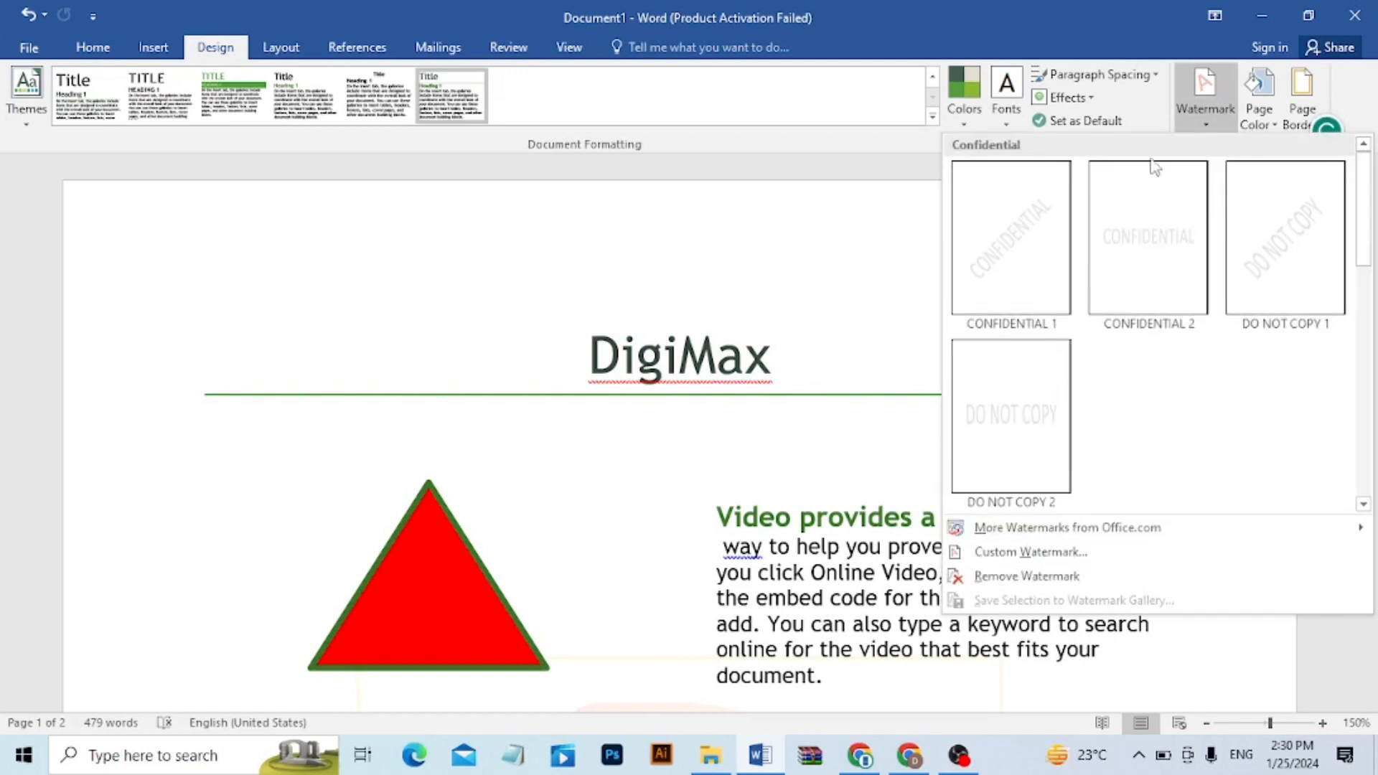
click(1018, 554)
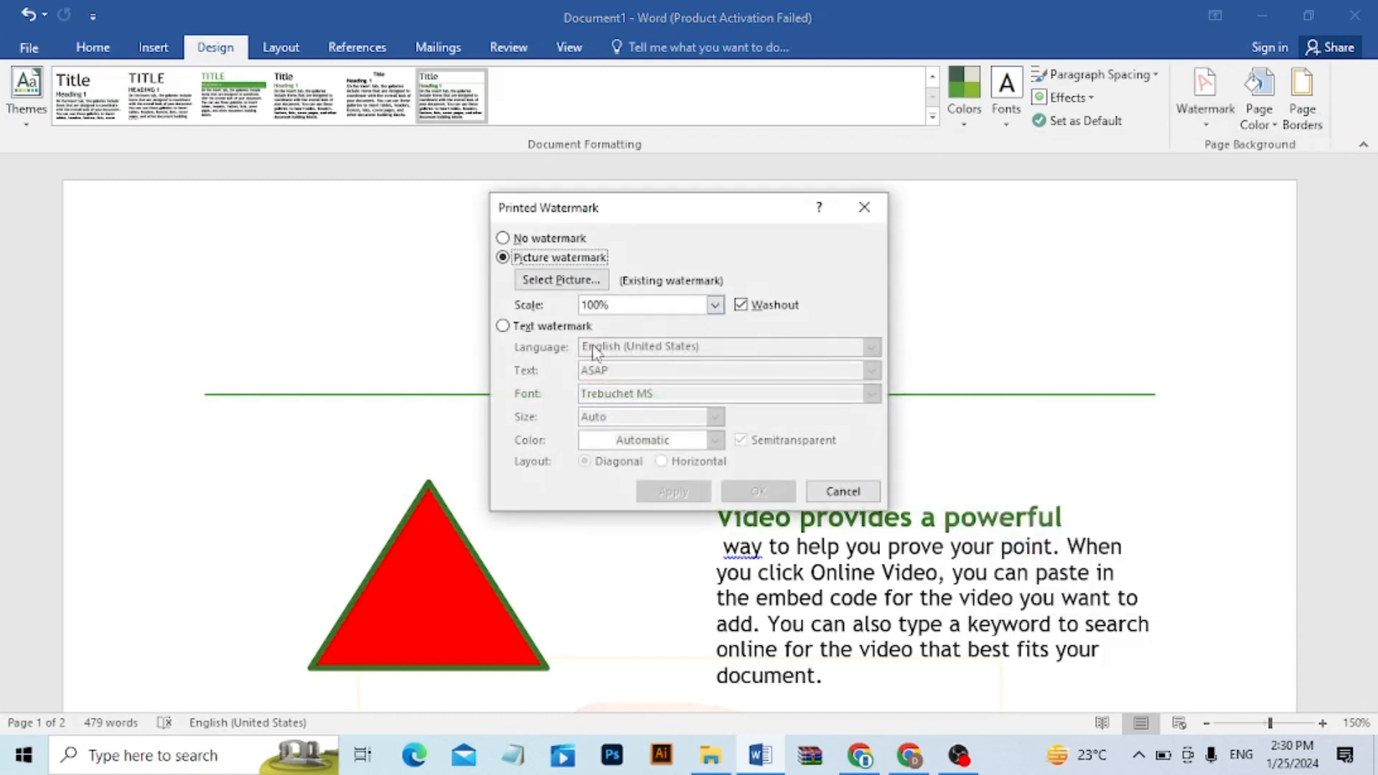
click(574, 279)
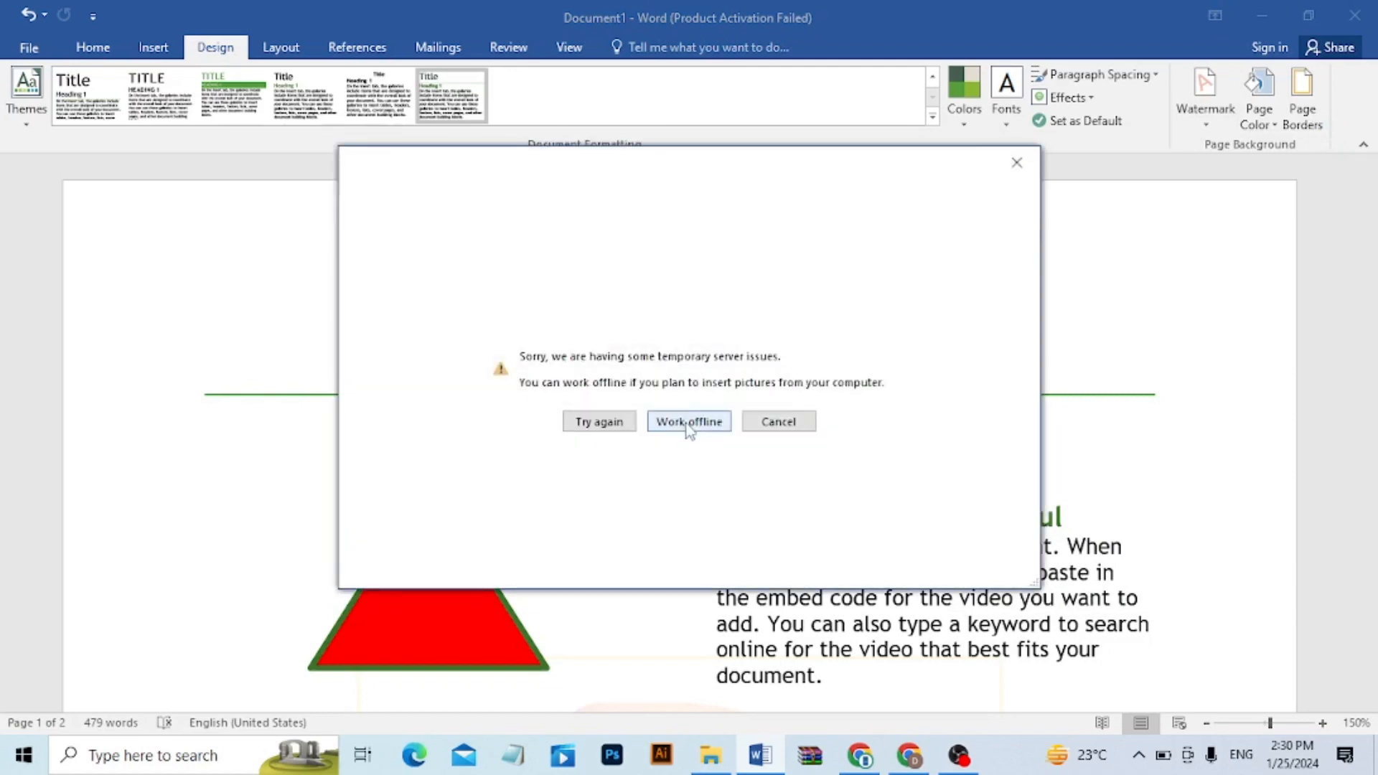
click(687, 424)
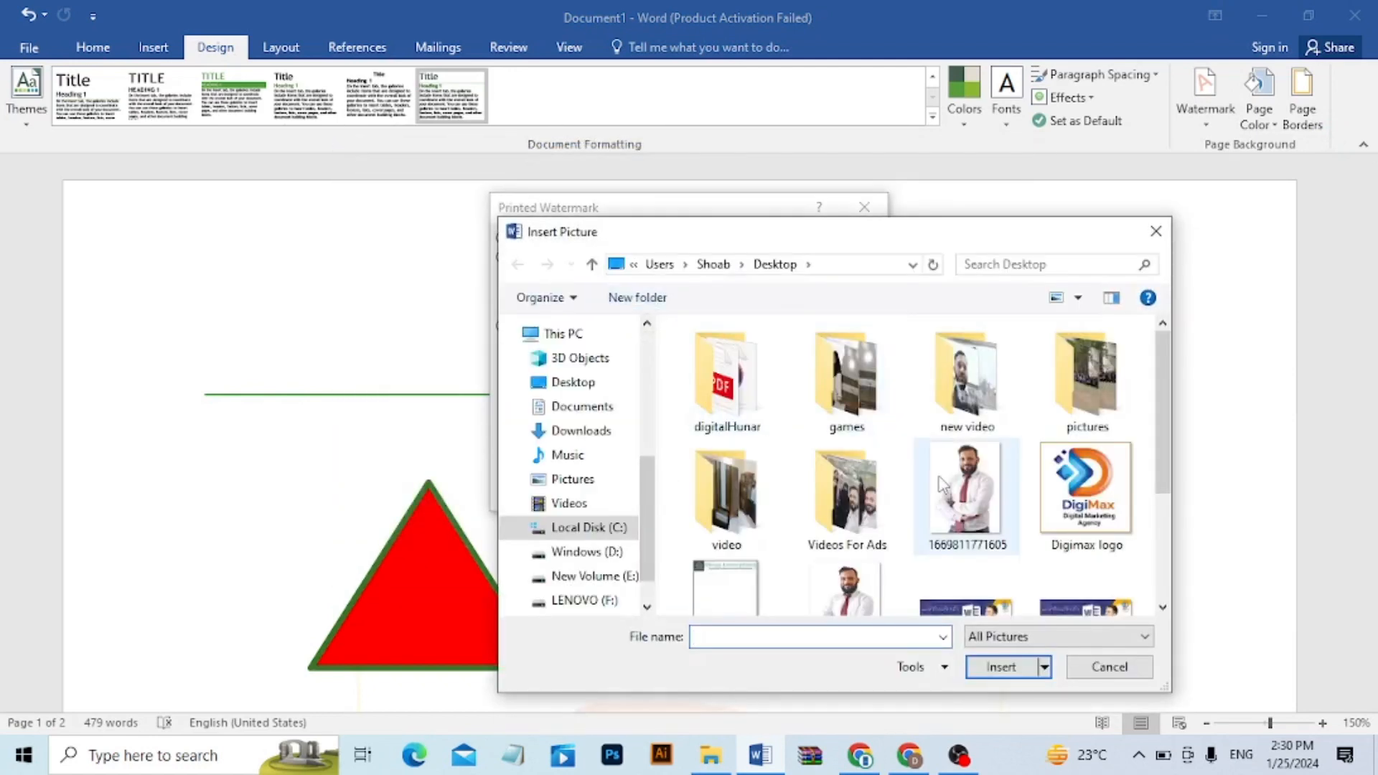
click(942, 485)
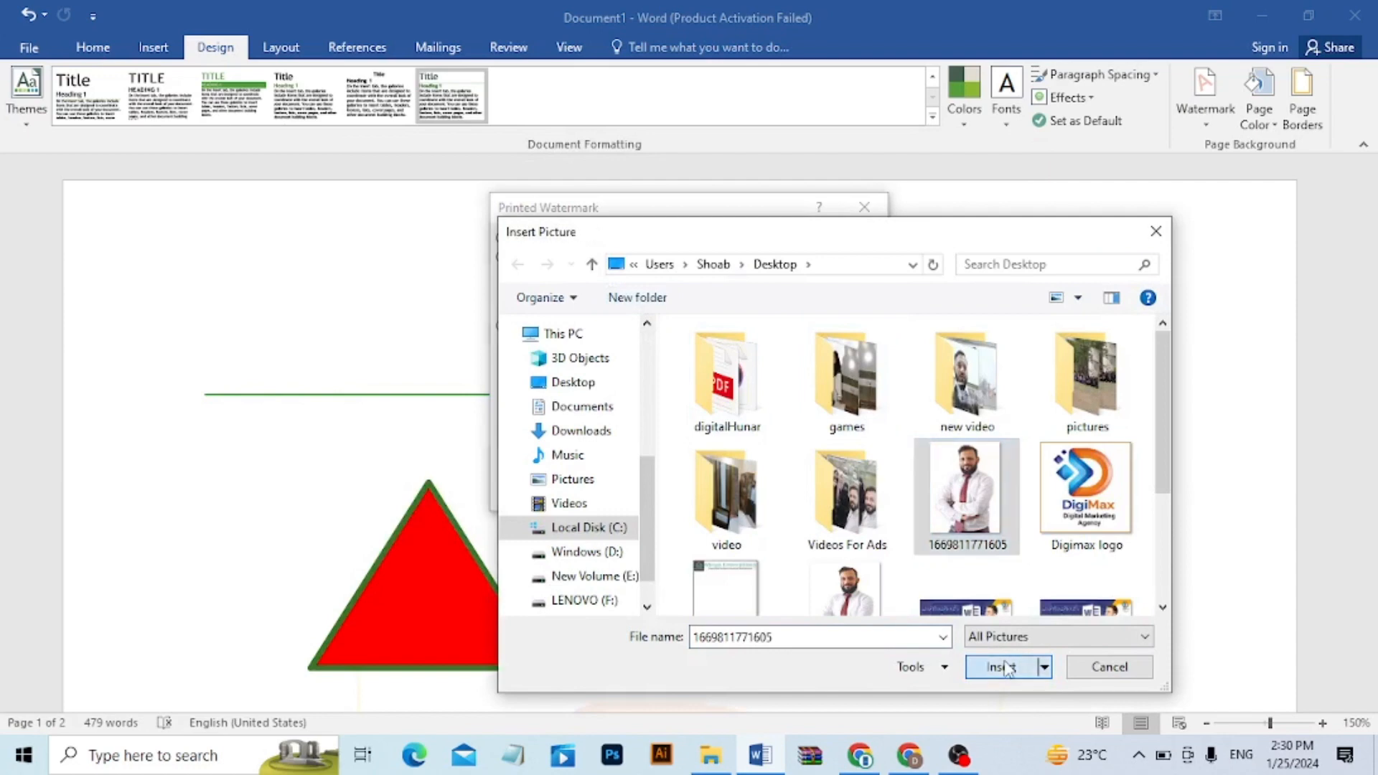
click(1005, 666)
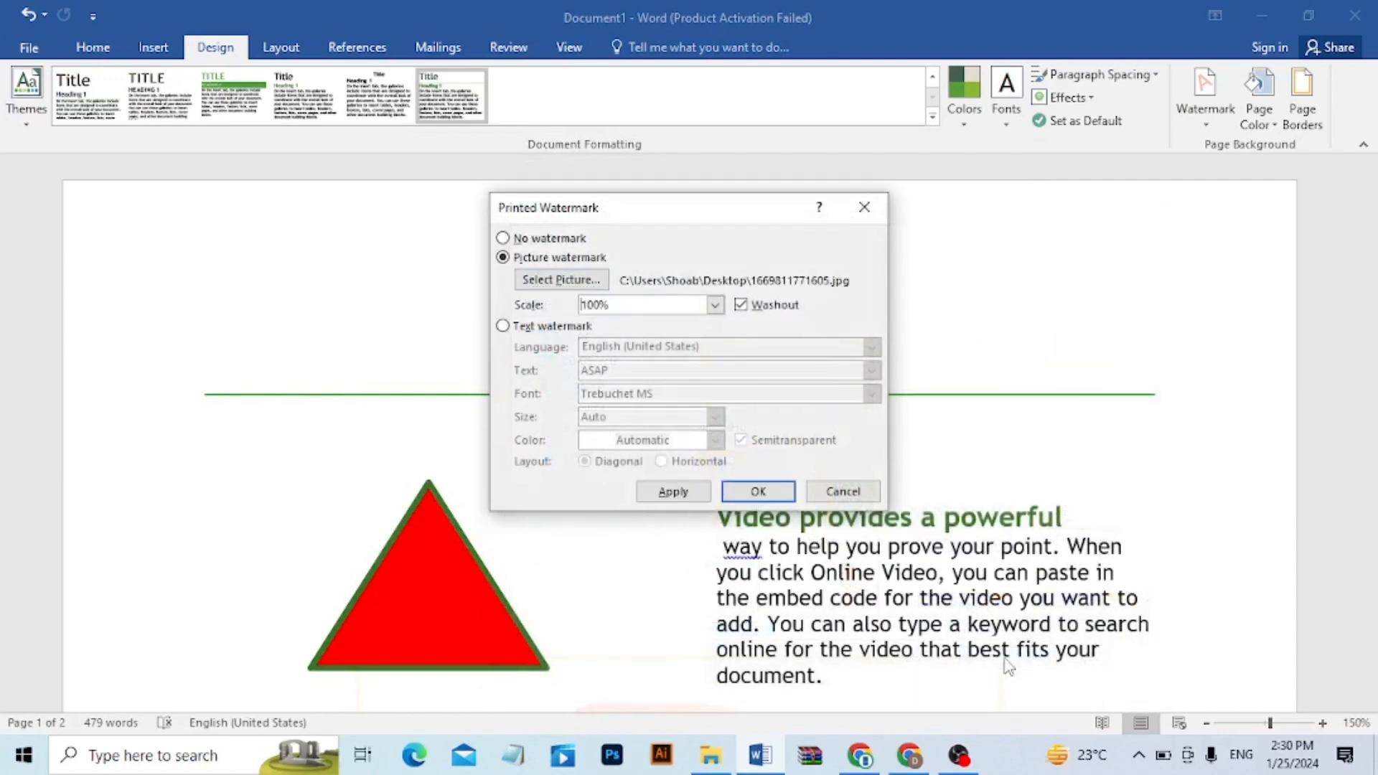
click(759, 492)
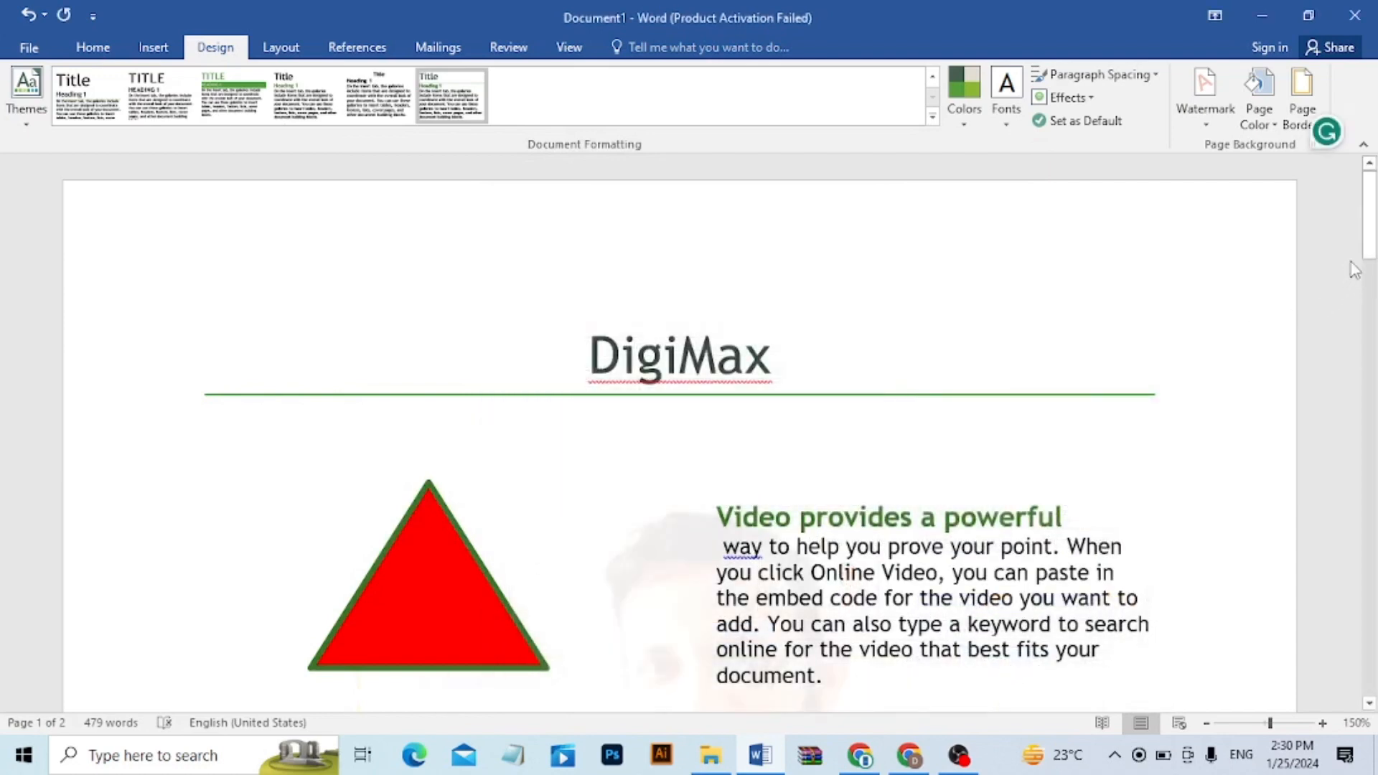
- Check the portrait picture watermark on the first page and in the print preview
drag(1369, 253, 1374, 280)
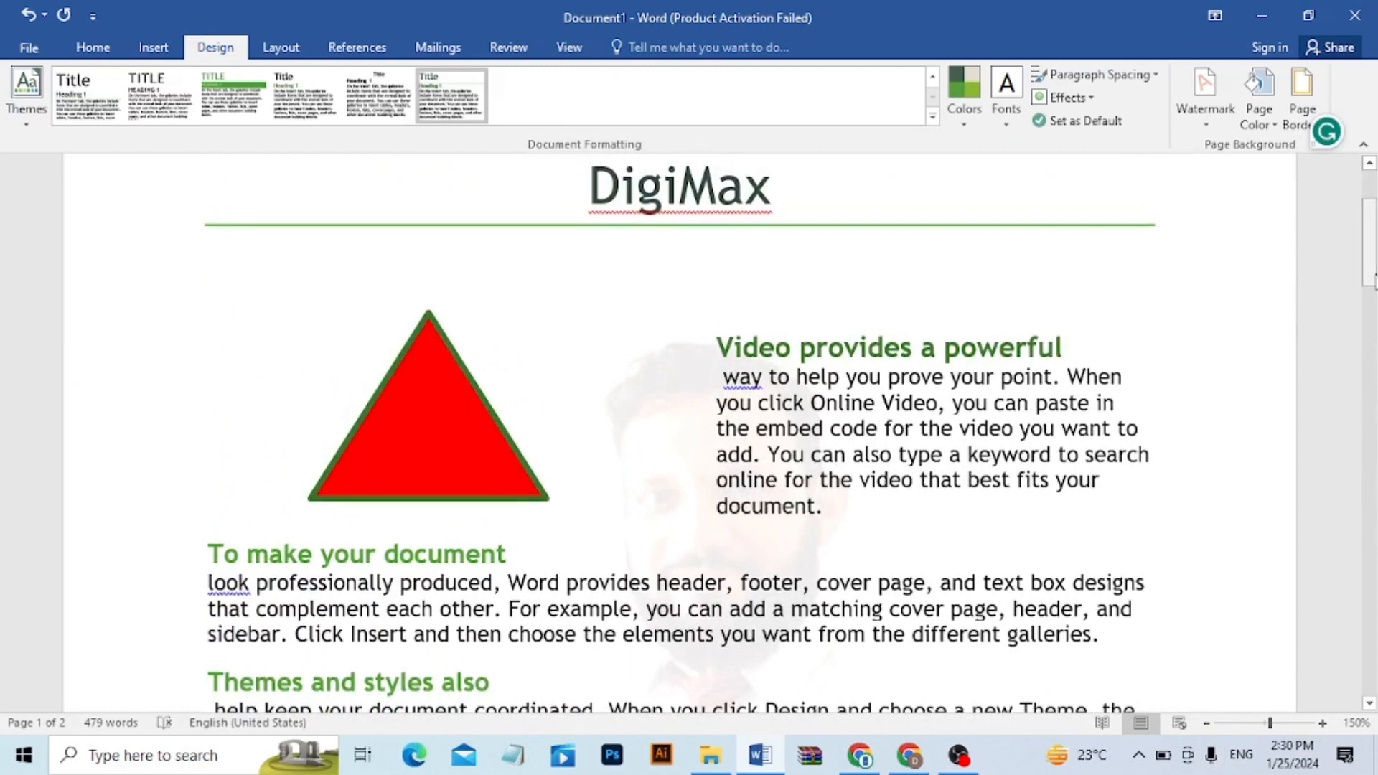
key(ctrl+p)
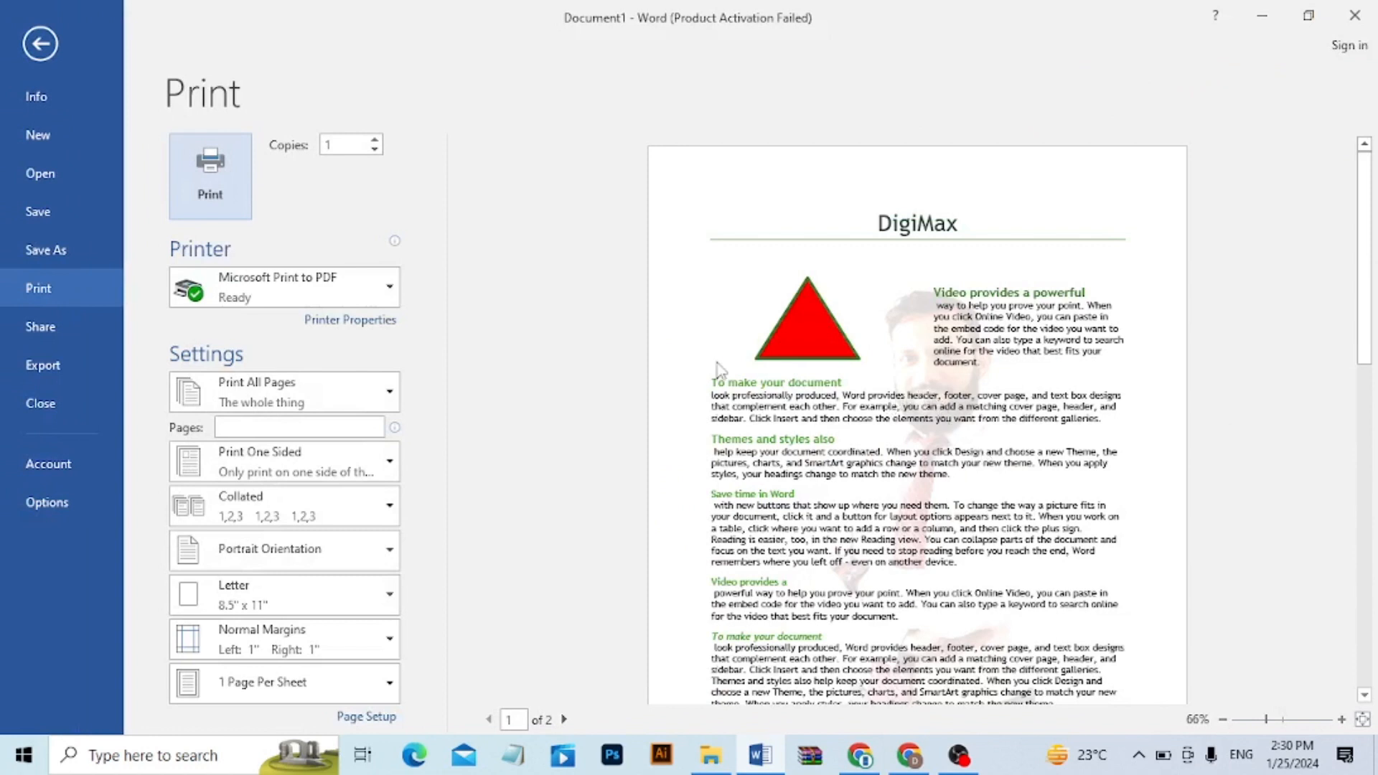
click(40, 55)
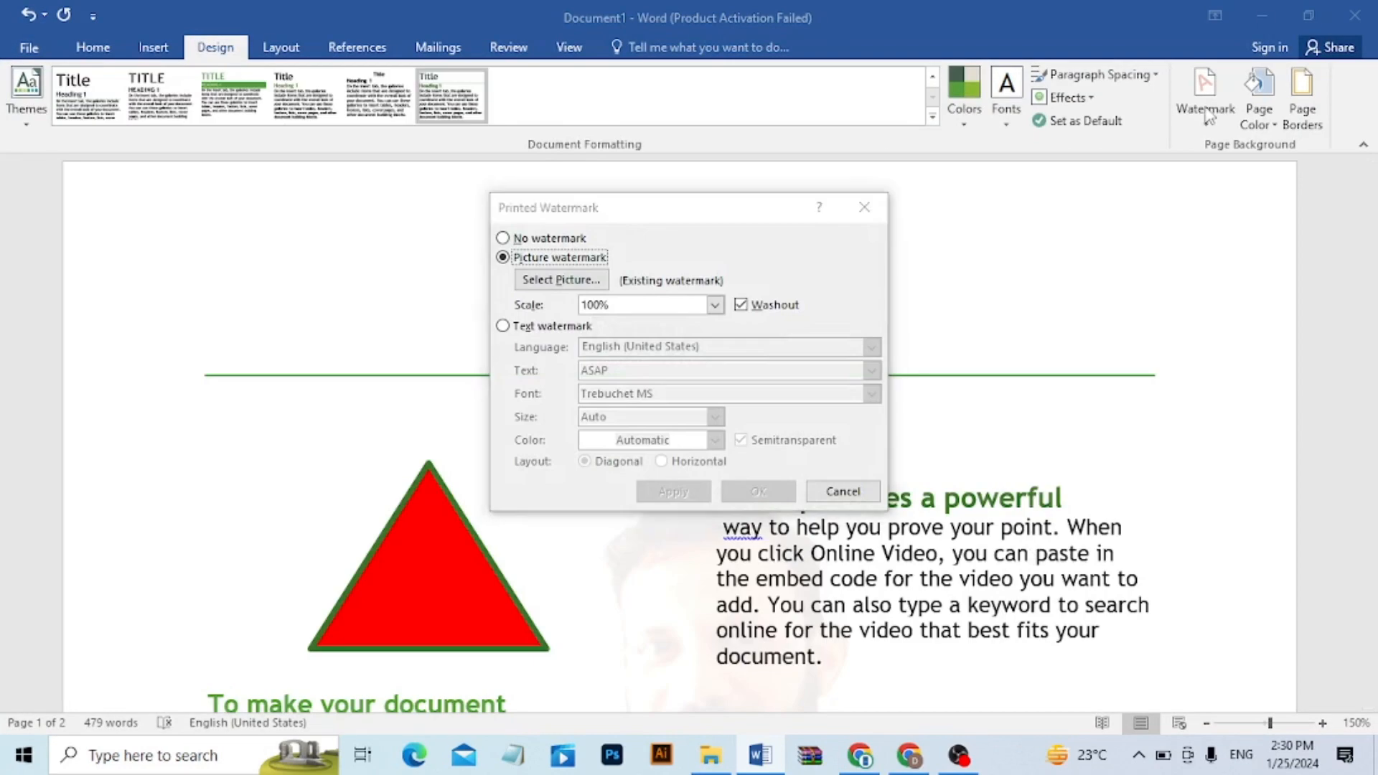
- Dismiss the custom watermark settings and remove the picture watermark from the document
click(842, 491)
click(1204, 124)
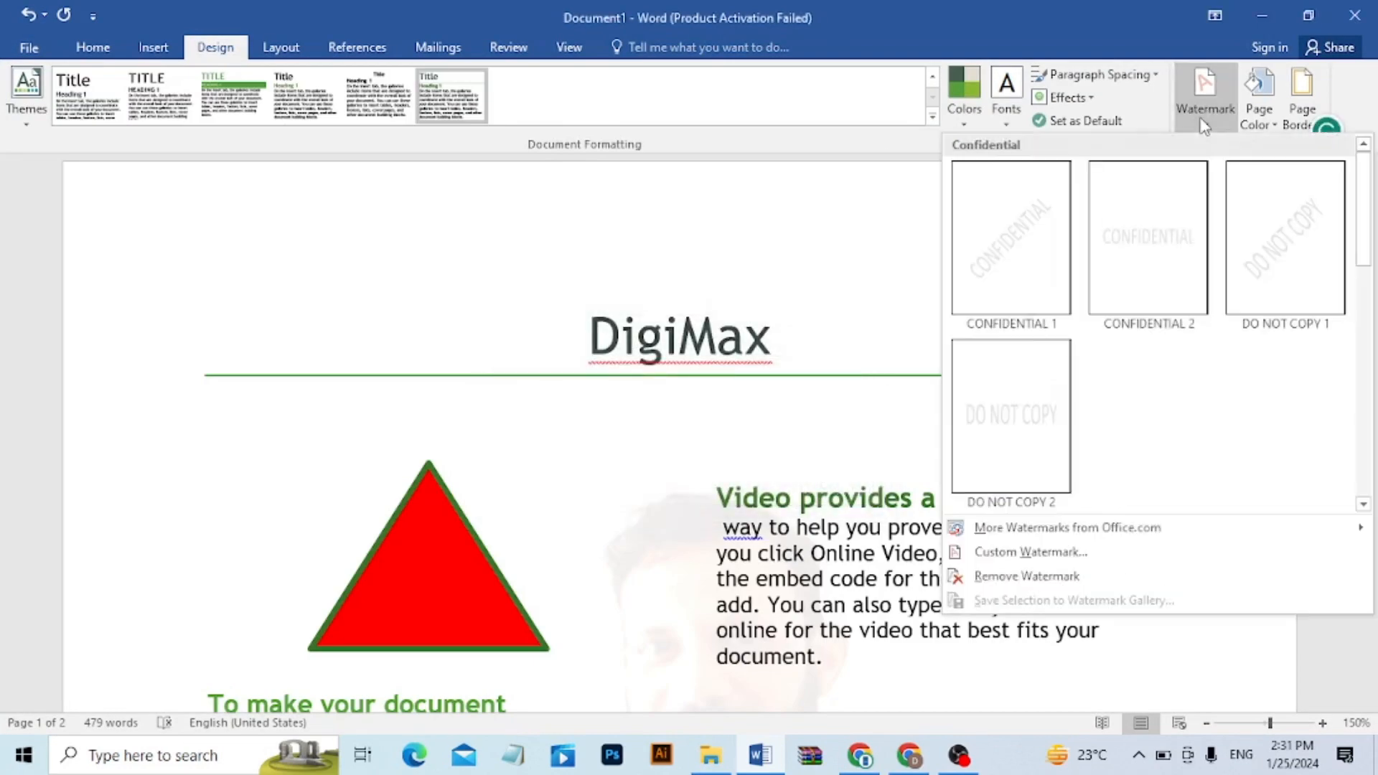
click(1027, 576)
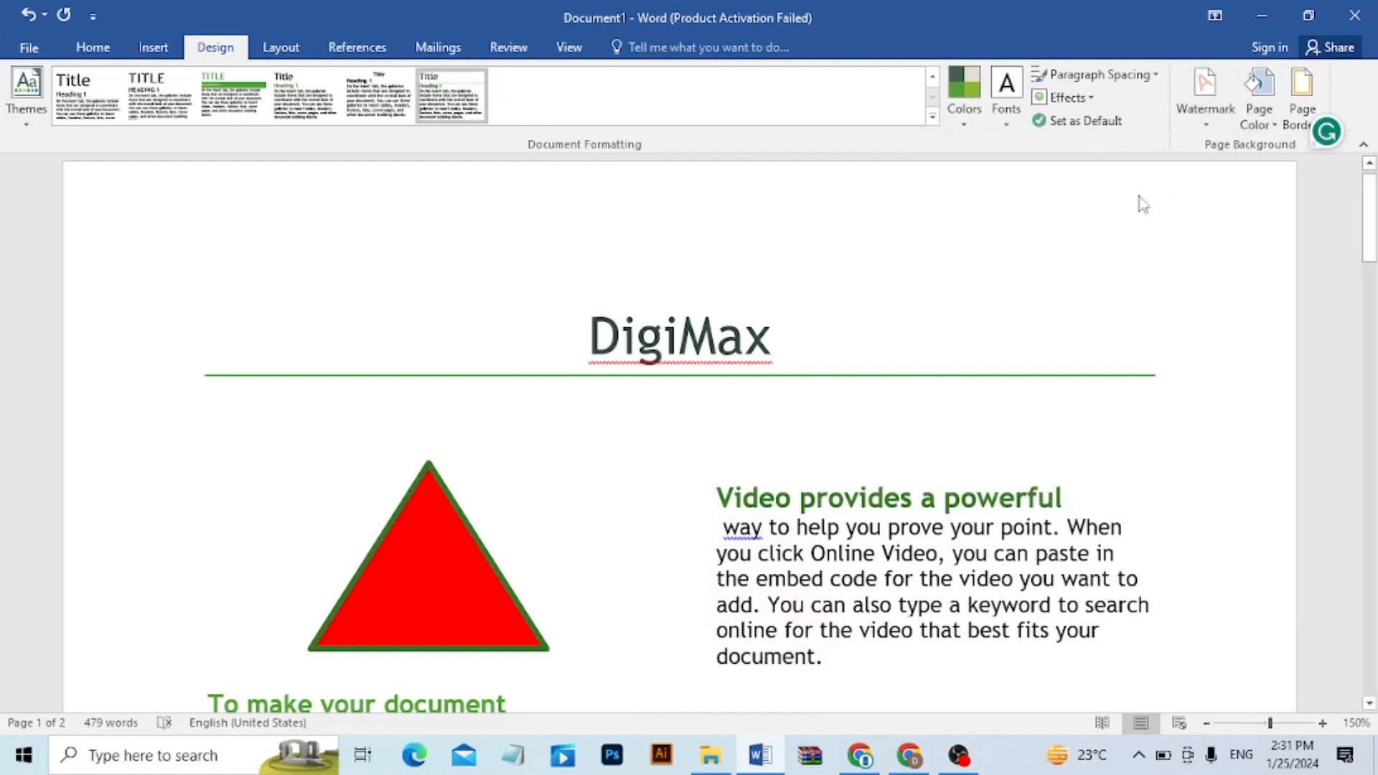
- Set the page color to the darkest gray shade of white in the theme colors
click(1274, 126)
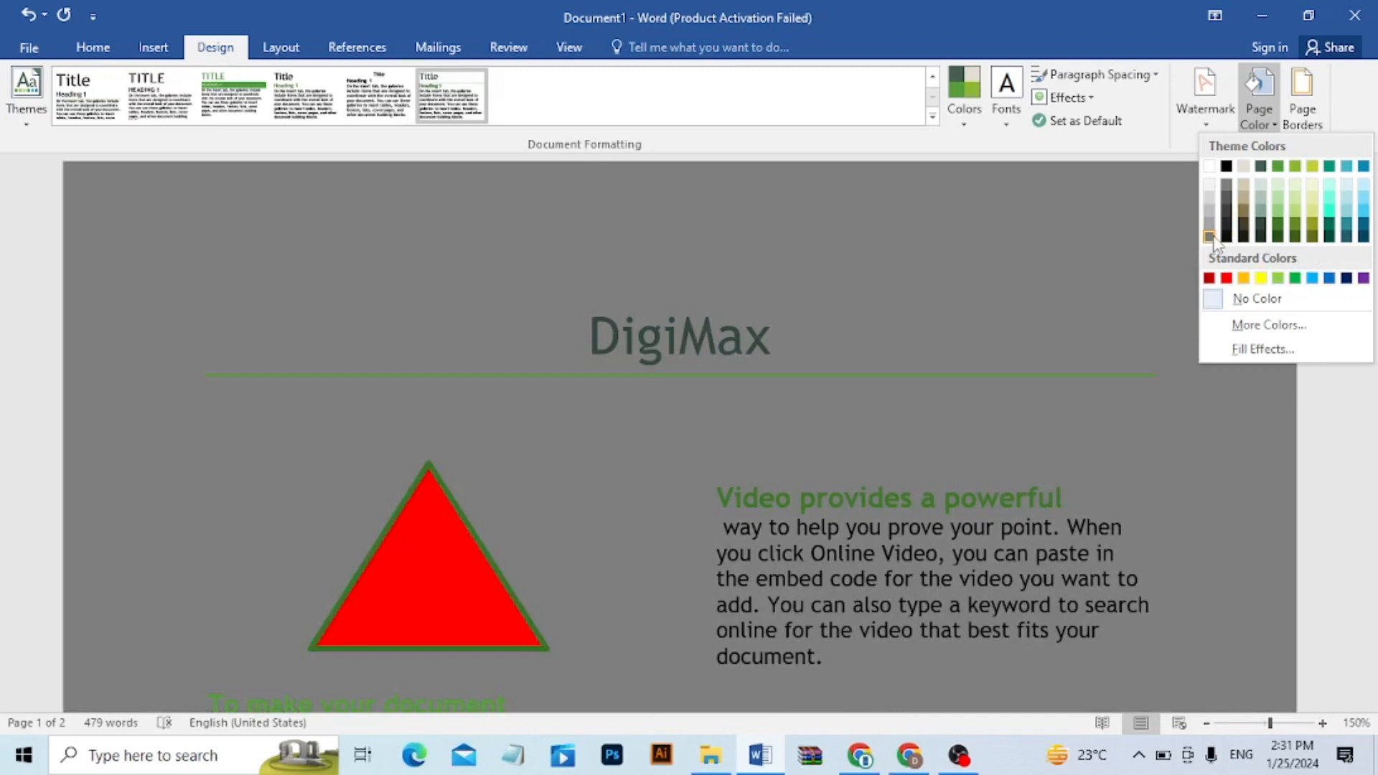
click(1210, 236)
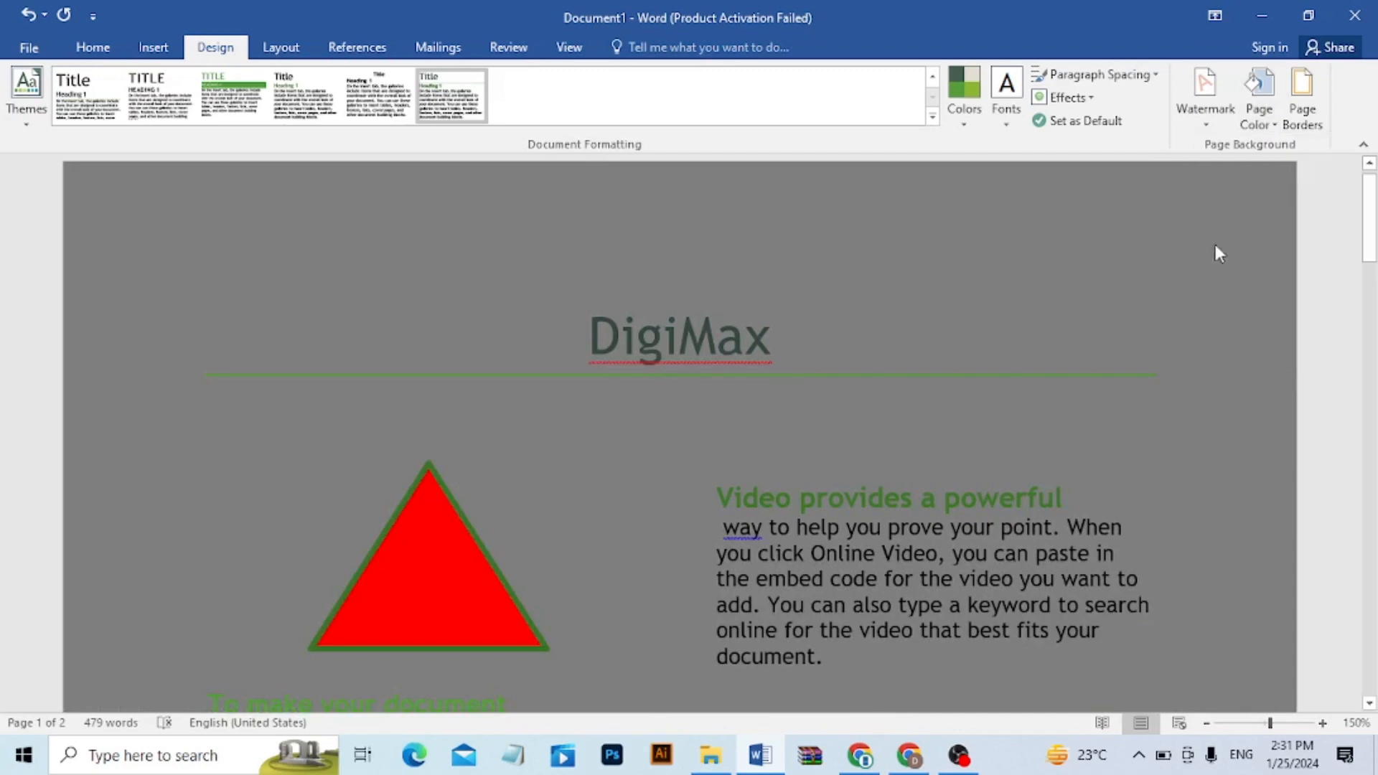
mouse_move(1371, 255)
mouse_down()
mouse_move(1345, 477)
mouse_move(1376, 247)
mouse_up()
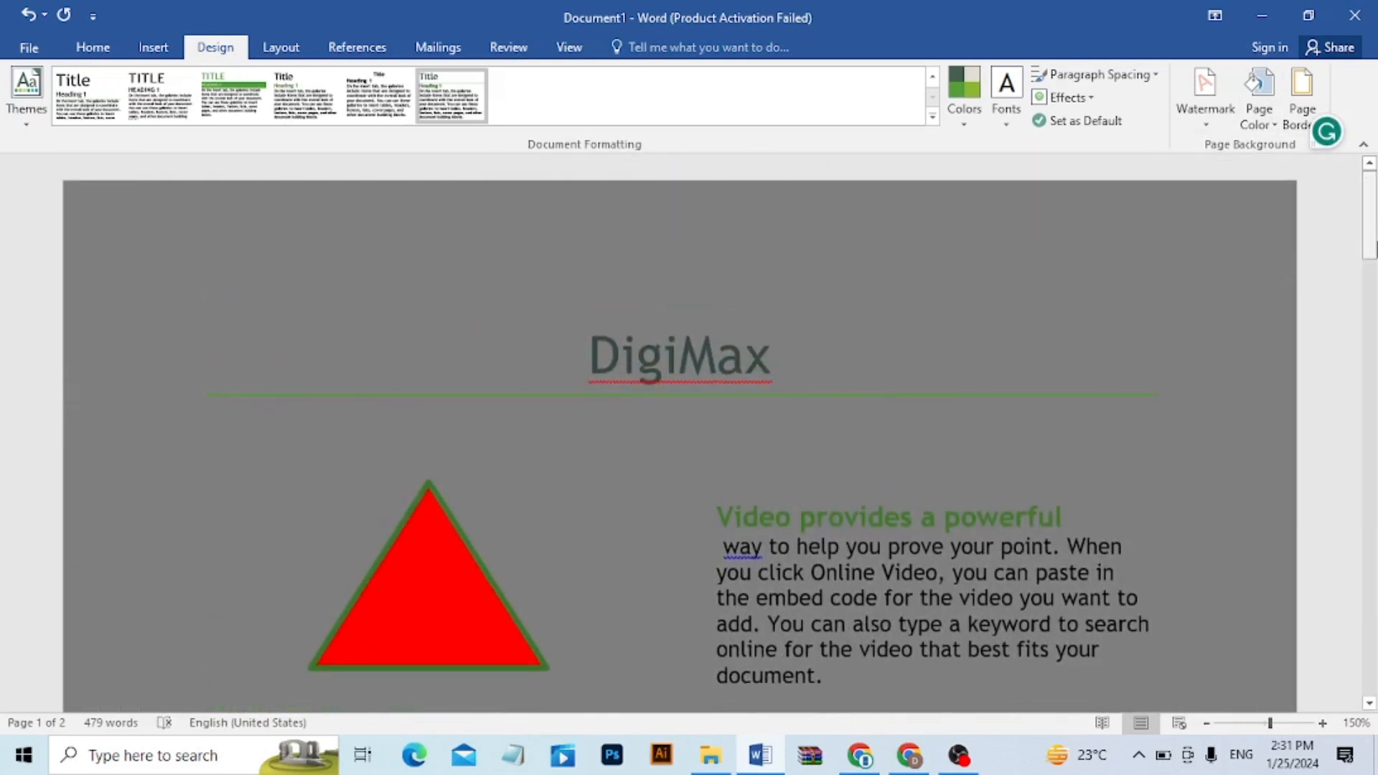
- Compare the page background on both document pages with how the document appears in the print preview
key(ctrl+p)
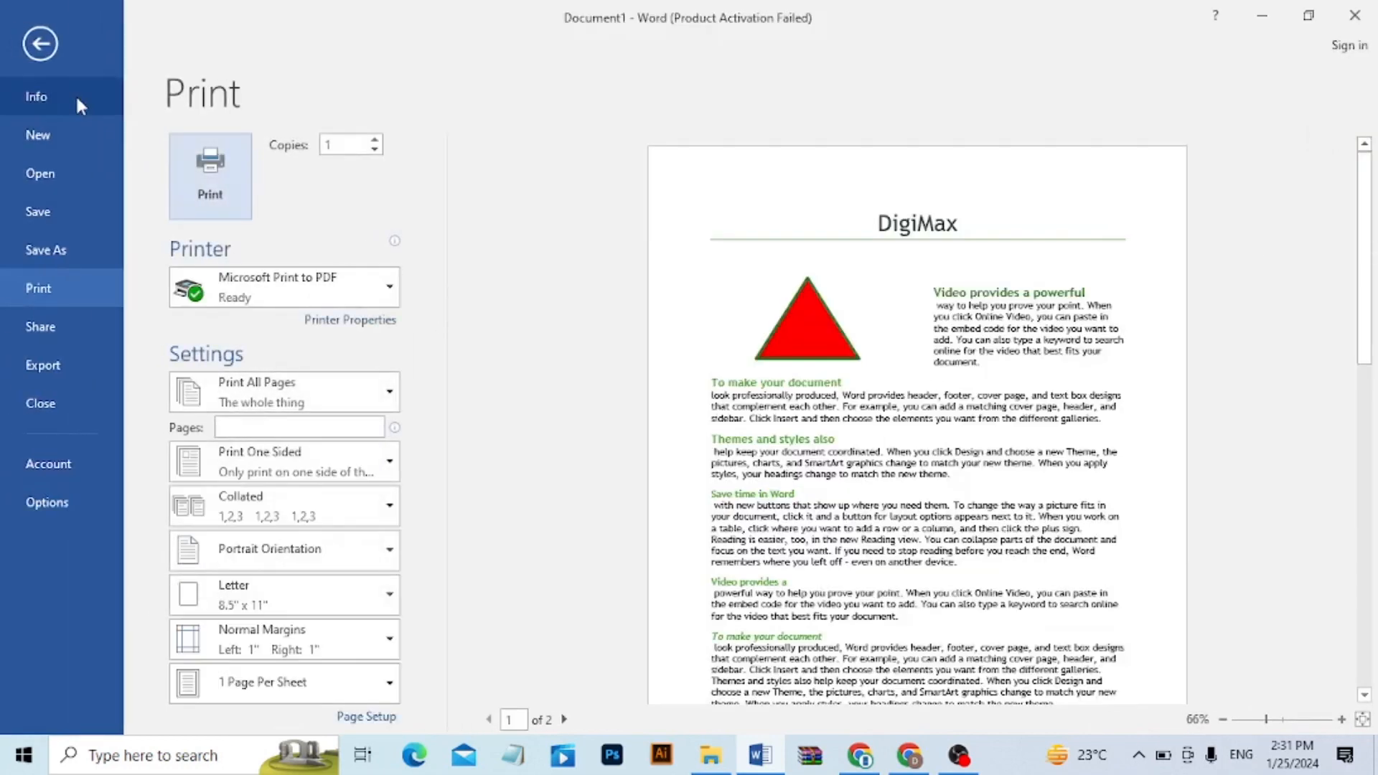
click(44, 53)
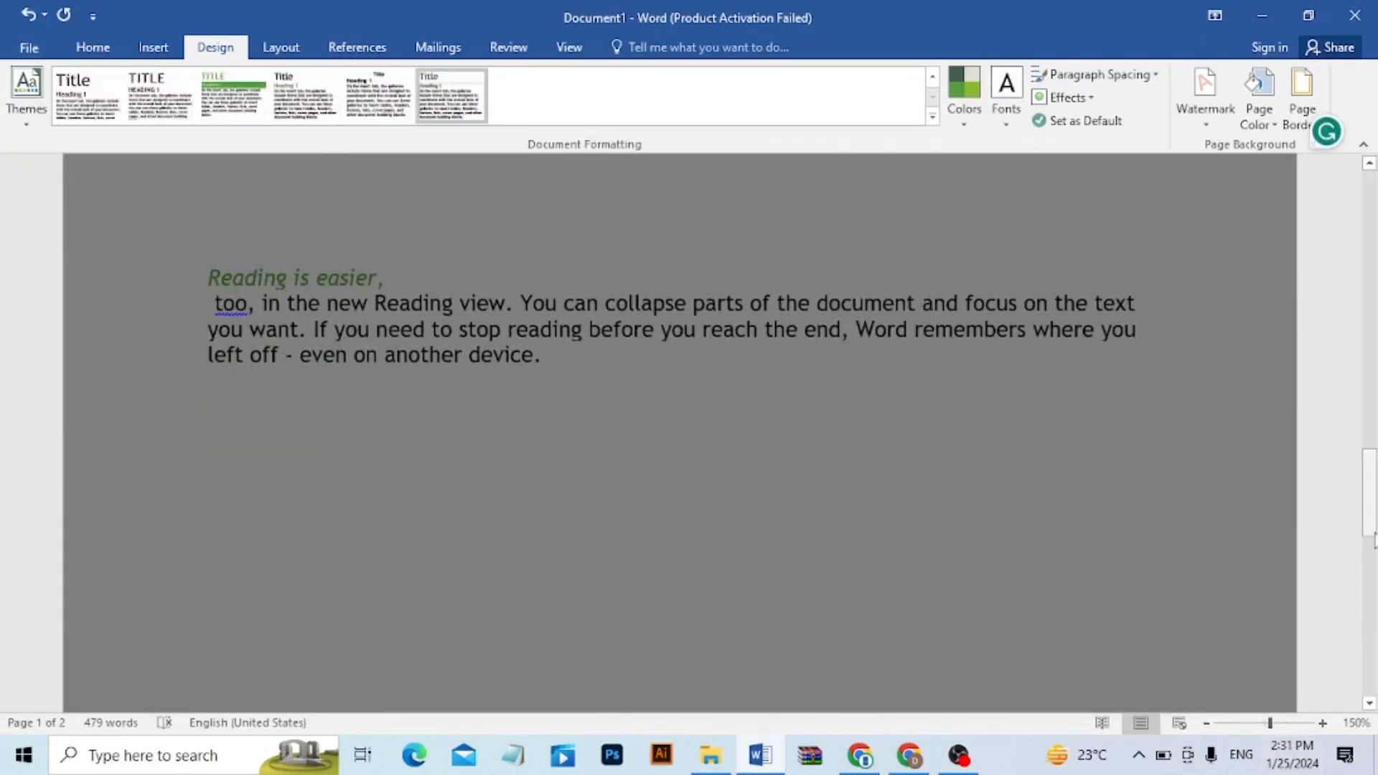
drag(1369, 527, 1370, 251)
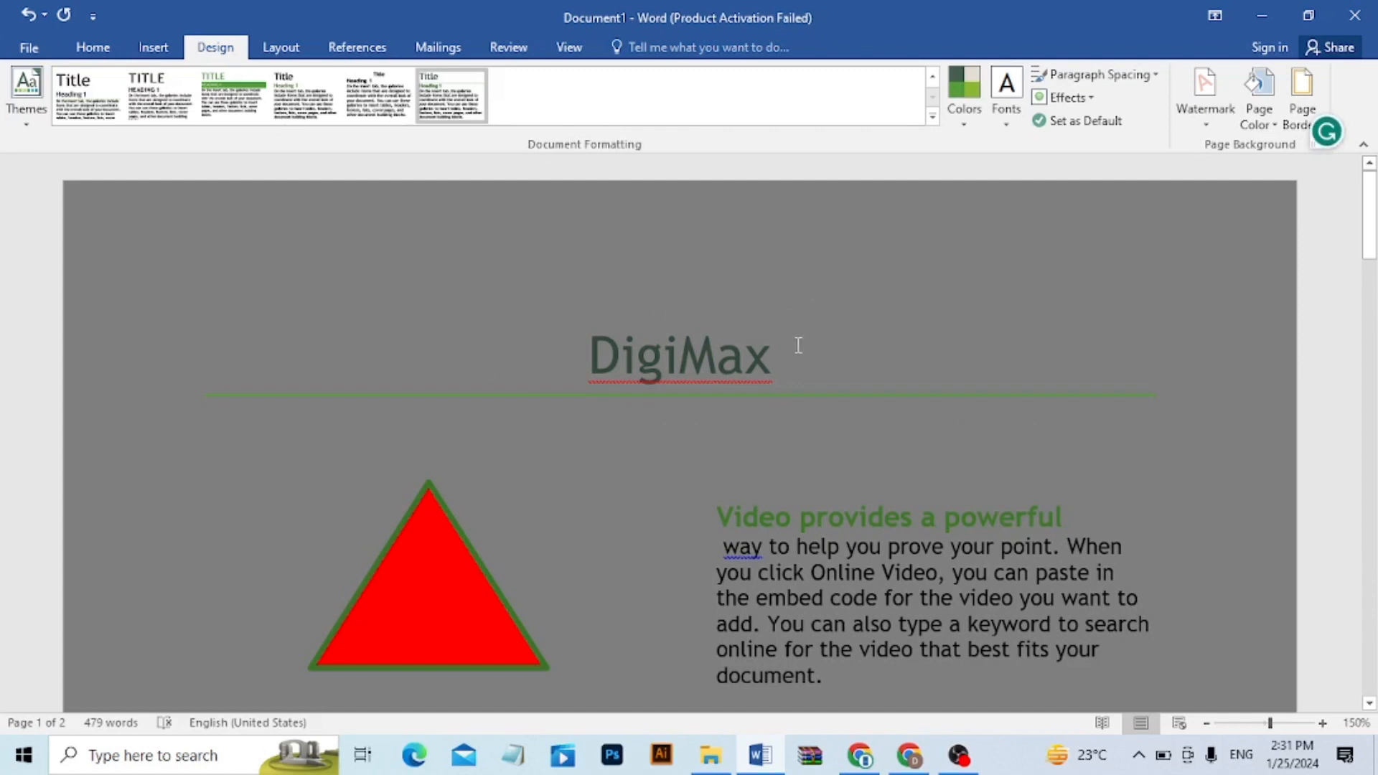
key(ctrl+p)
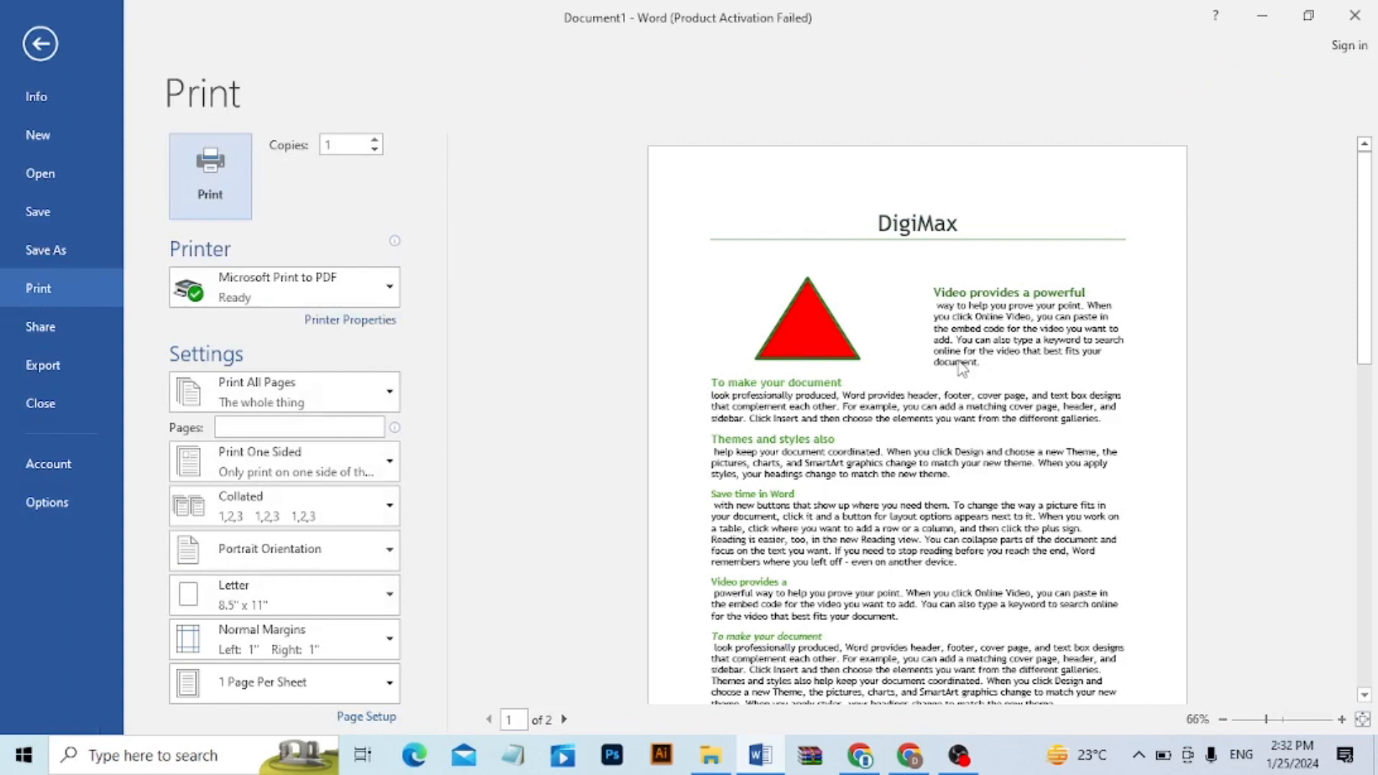
click(46, 32)
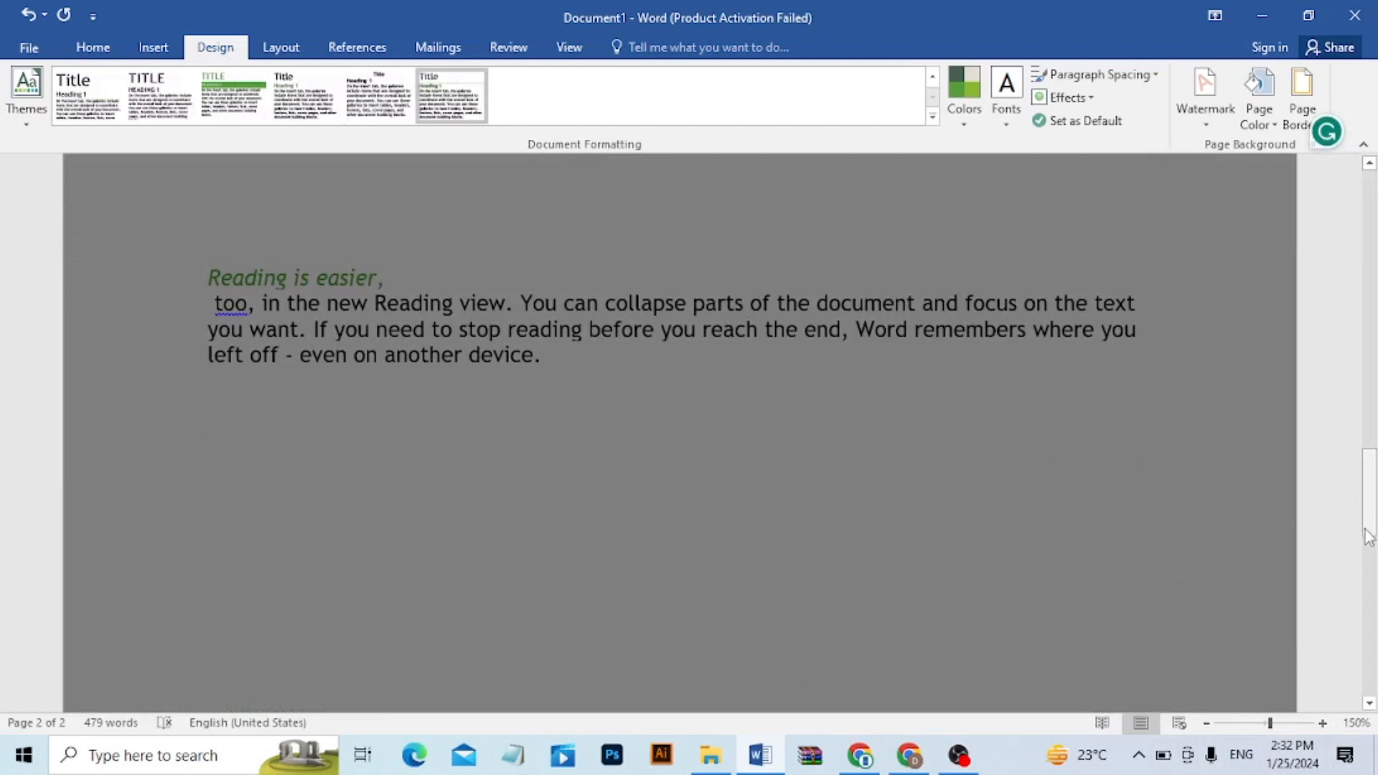
drag(1371, 516, 1374, 240)
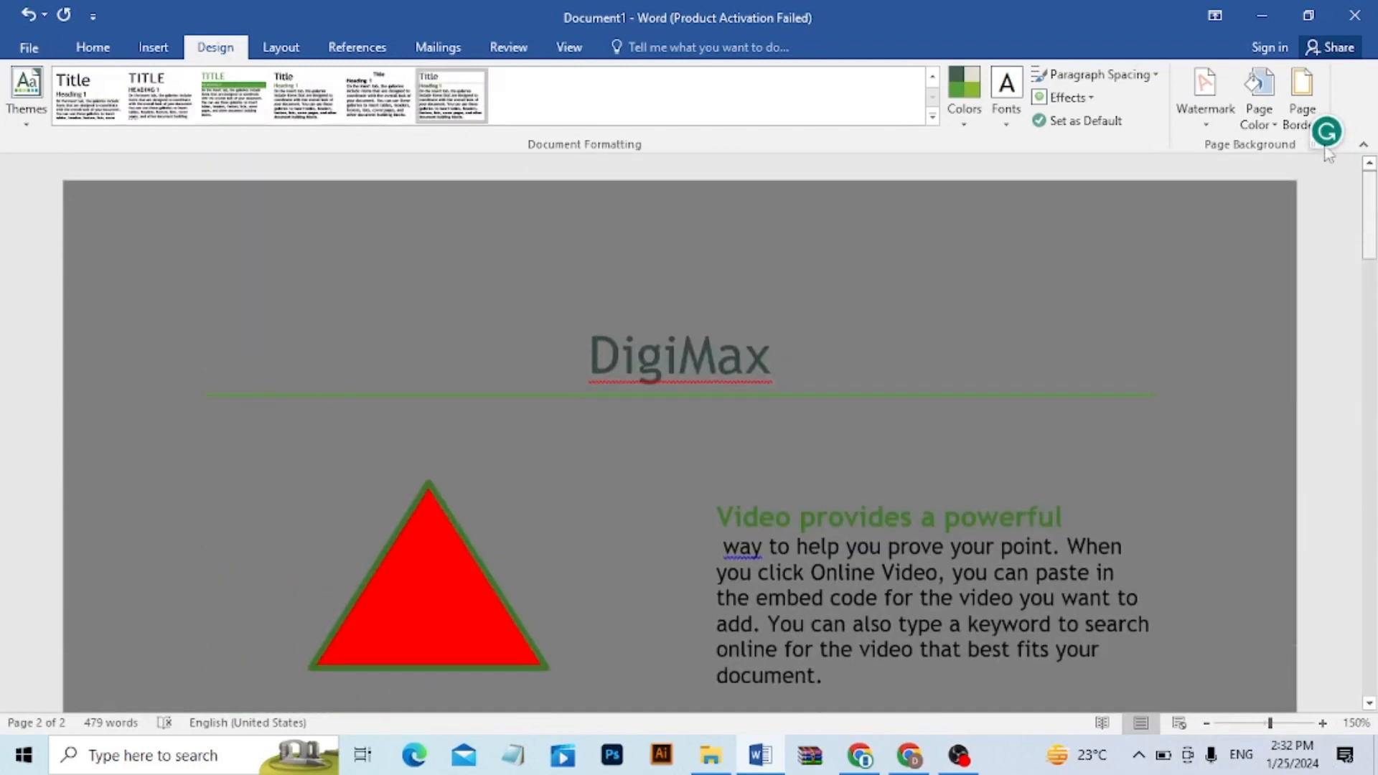
- Try the one-color gradient page fill with the different shading styles, finishing on Vertical
click(1264, 109)
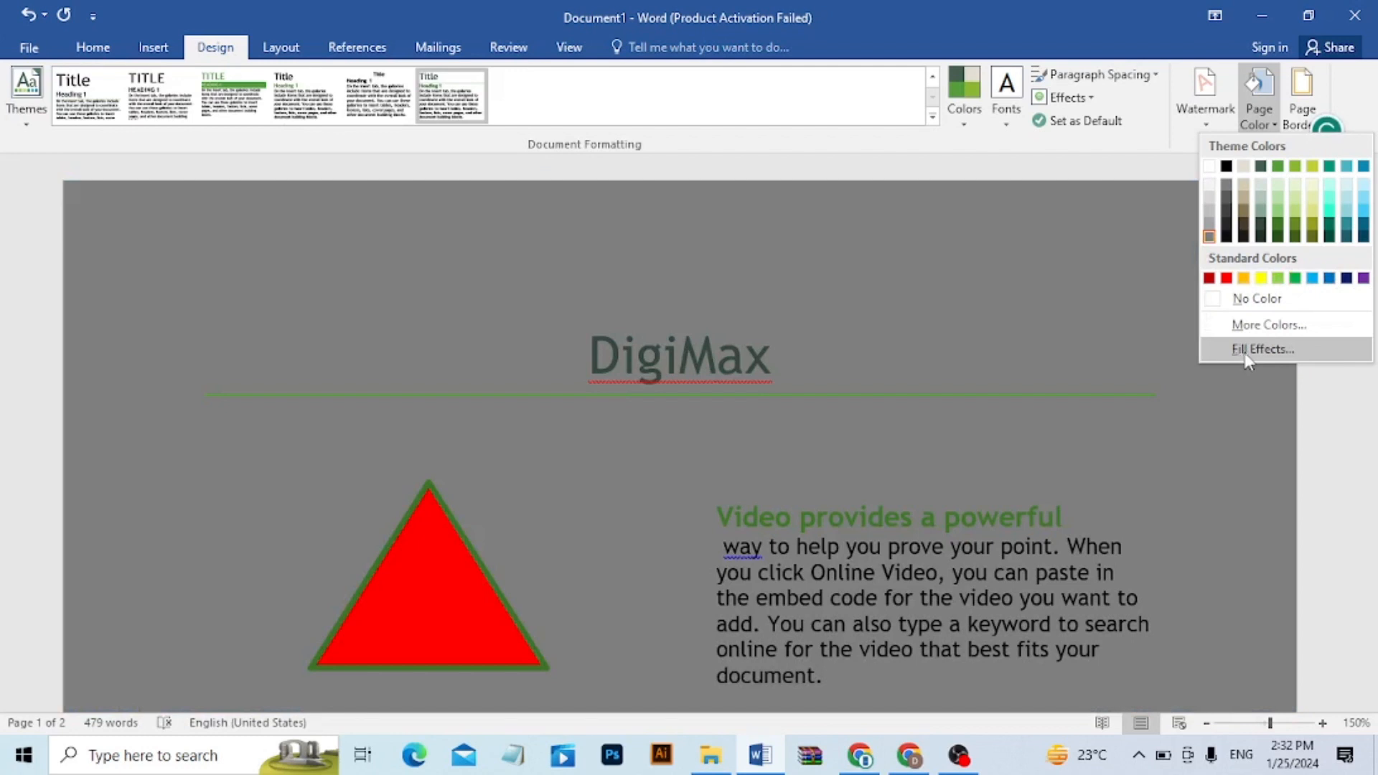
click(1248, 352)
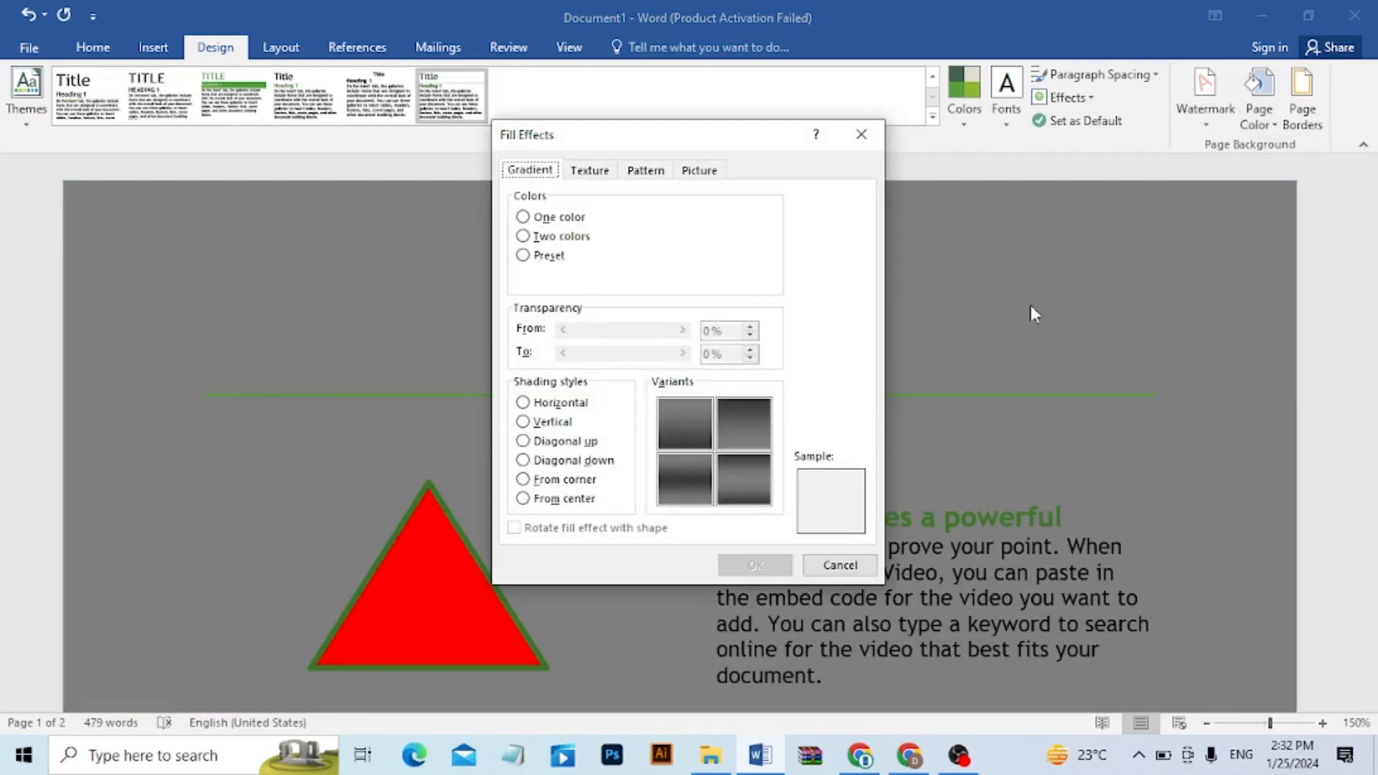
click(681, 428)
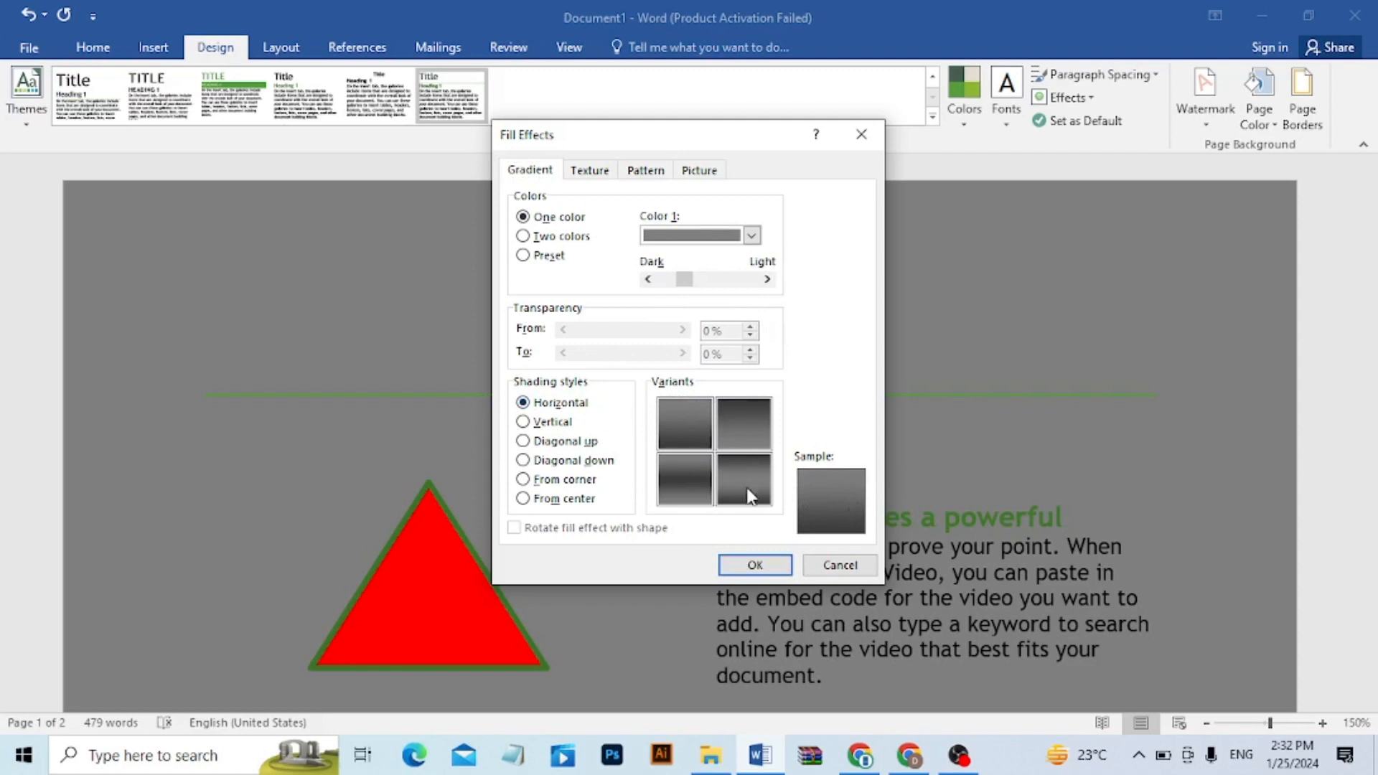
click(543, 426)
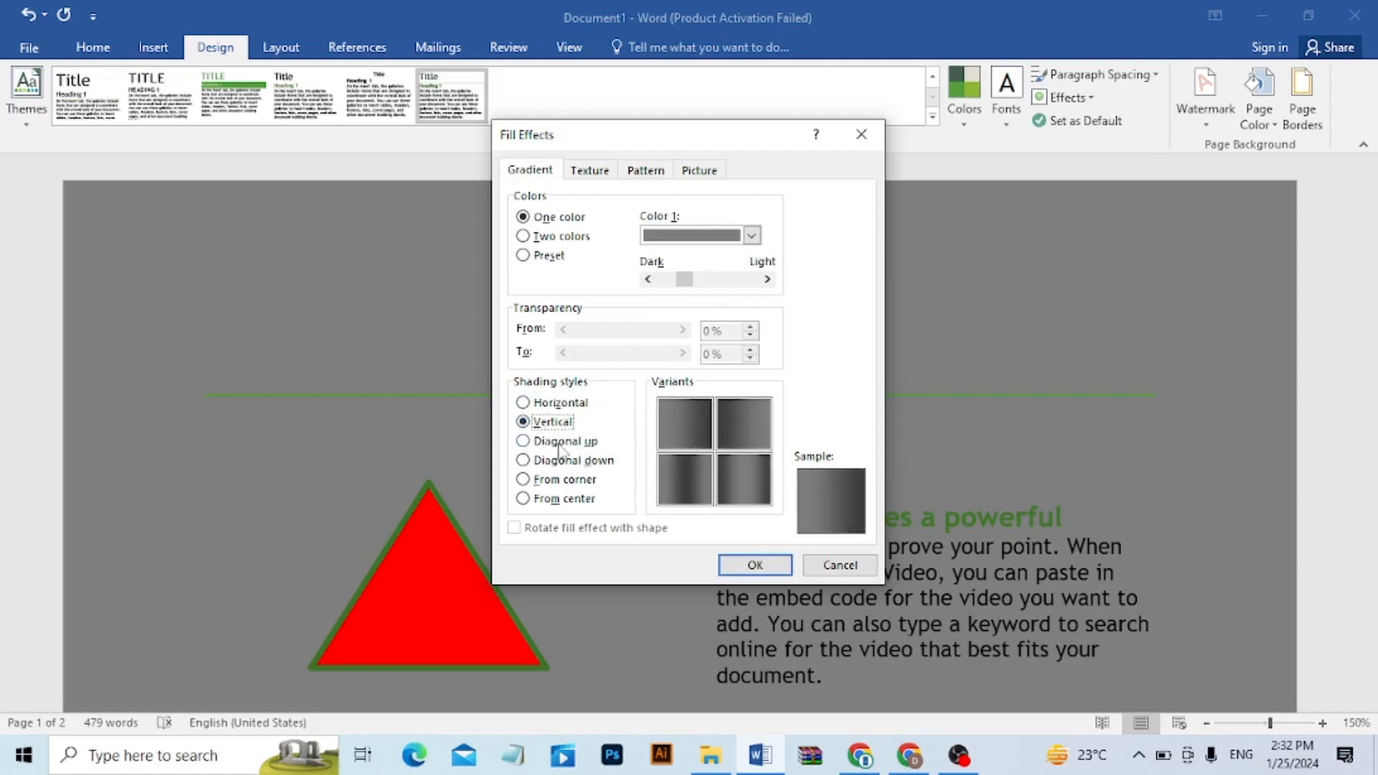
click(560, 449)
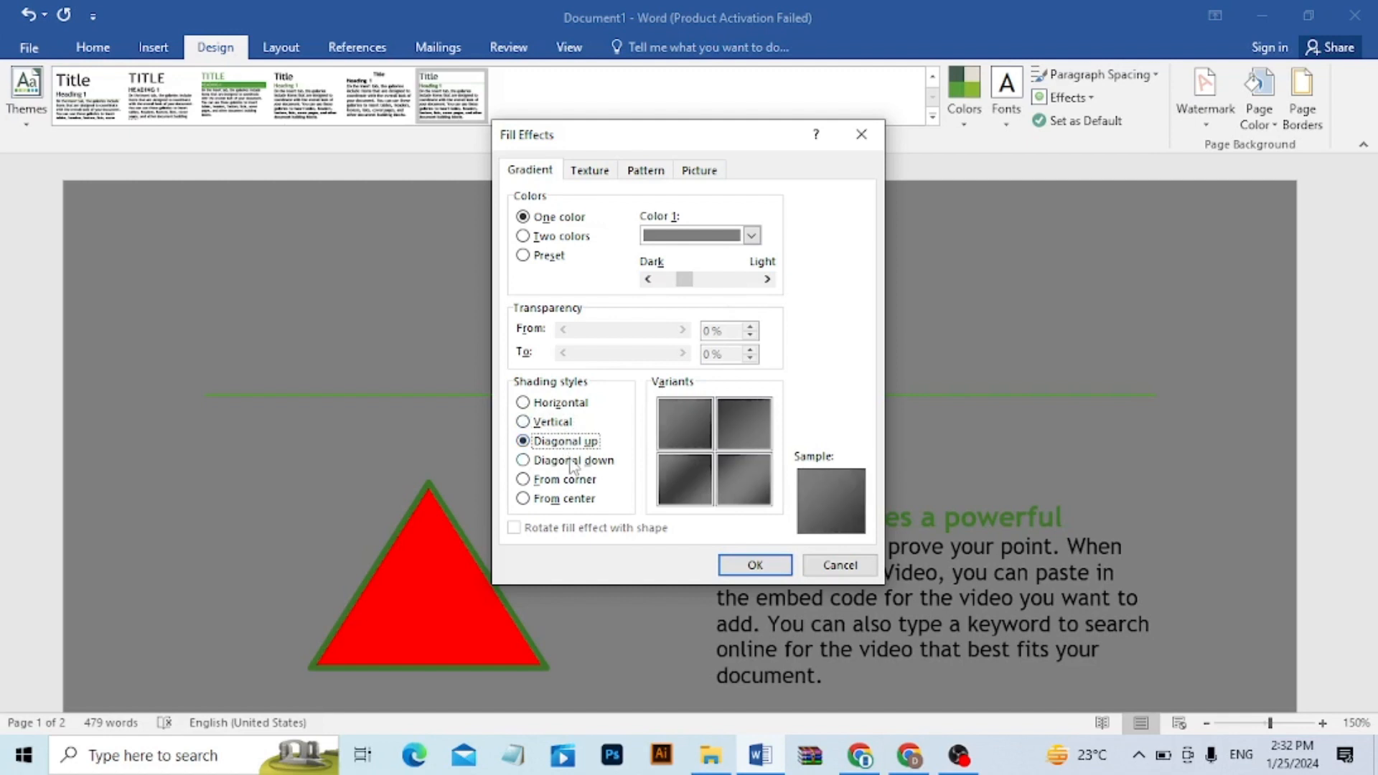
click(581, 463)
click(584, 480)
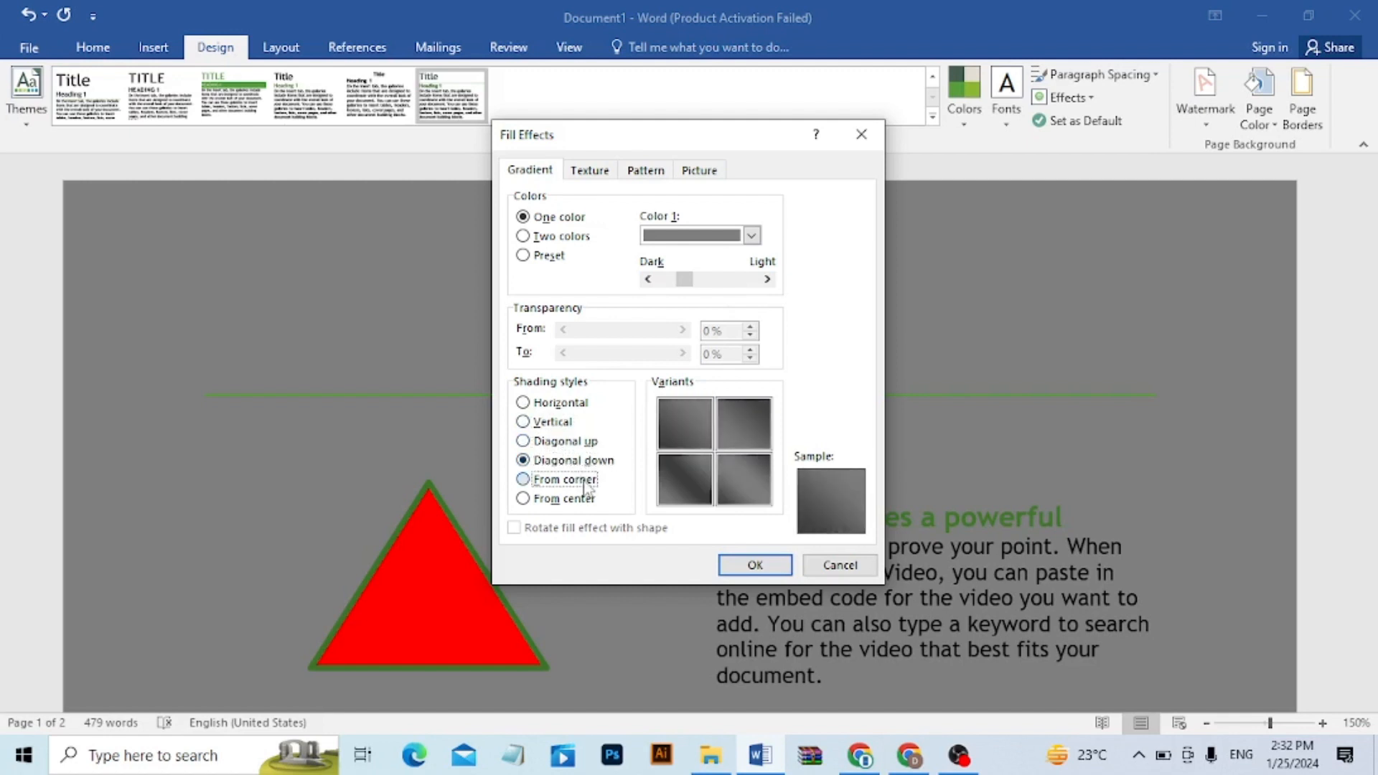
click(585, 501)
click(582, 479)
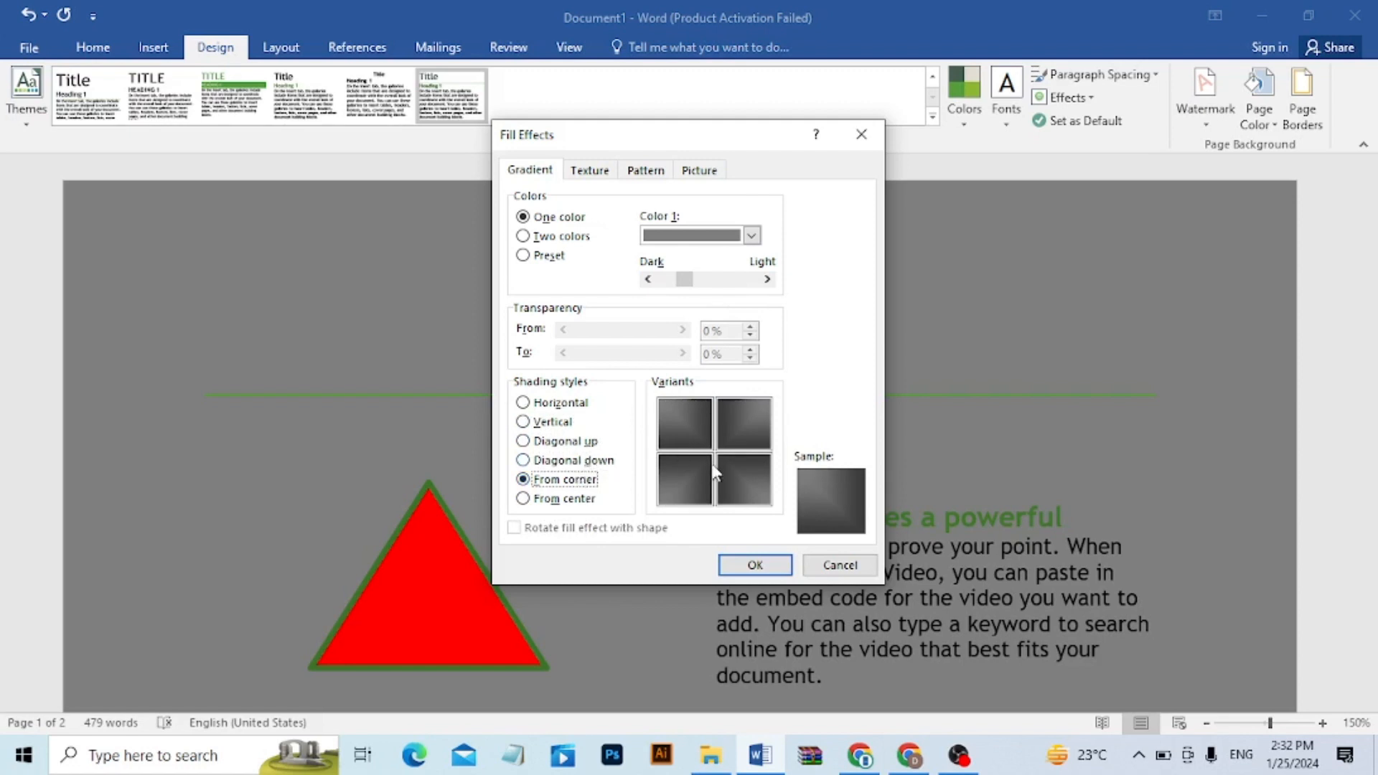
click(535, 440)
click(537, 424)
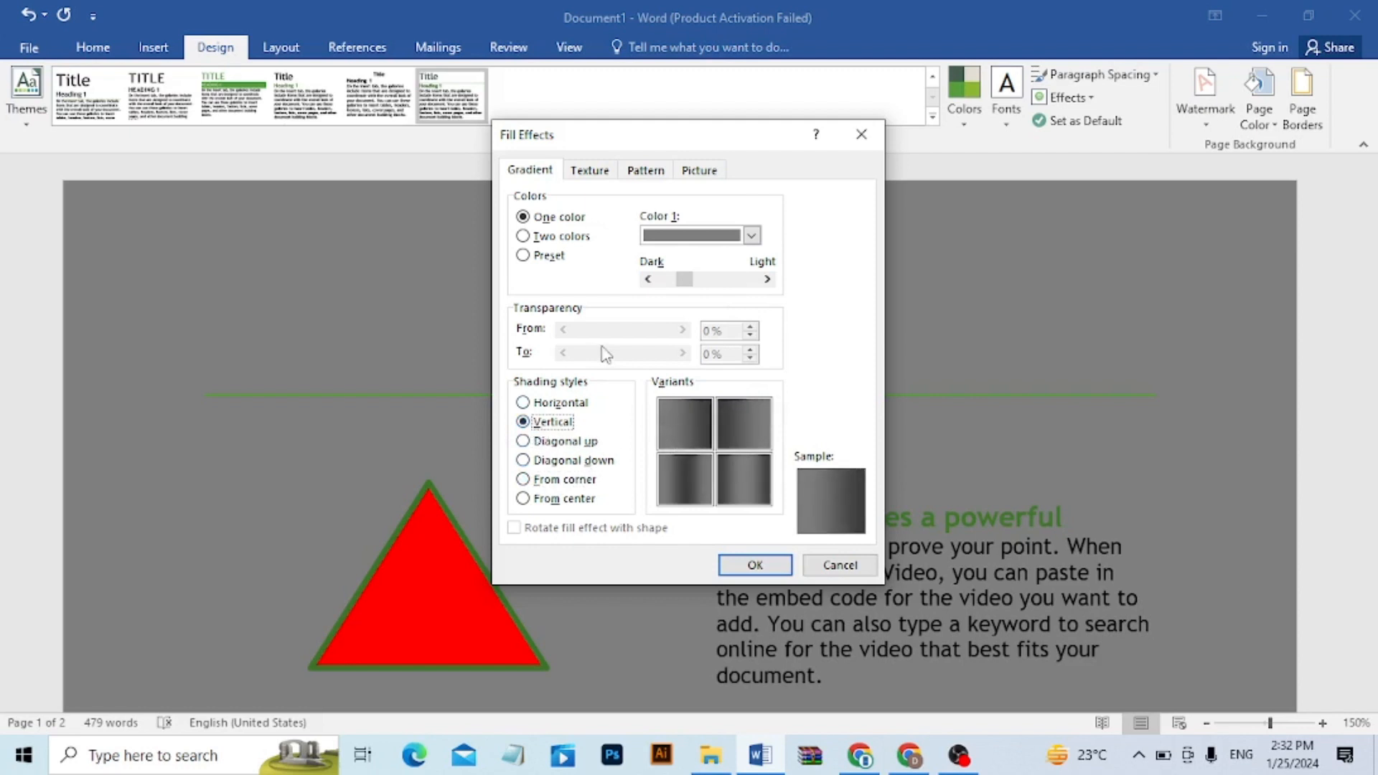
- Apply a two-color vertical gradient to the page background with red at the edges and dark red in the middle
click(560, 235)
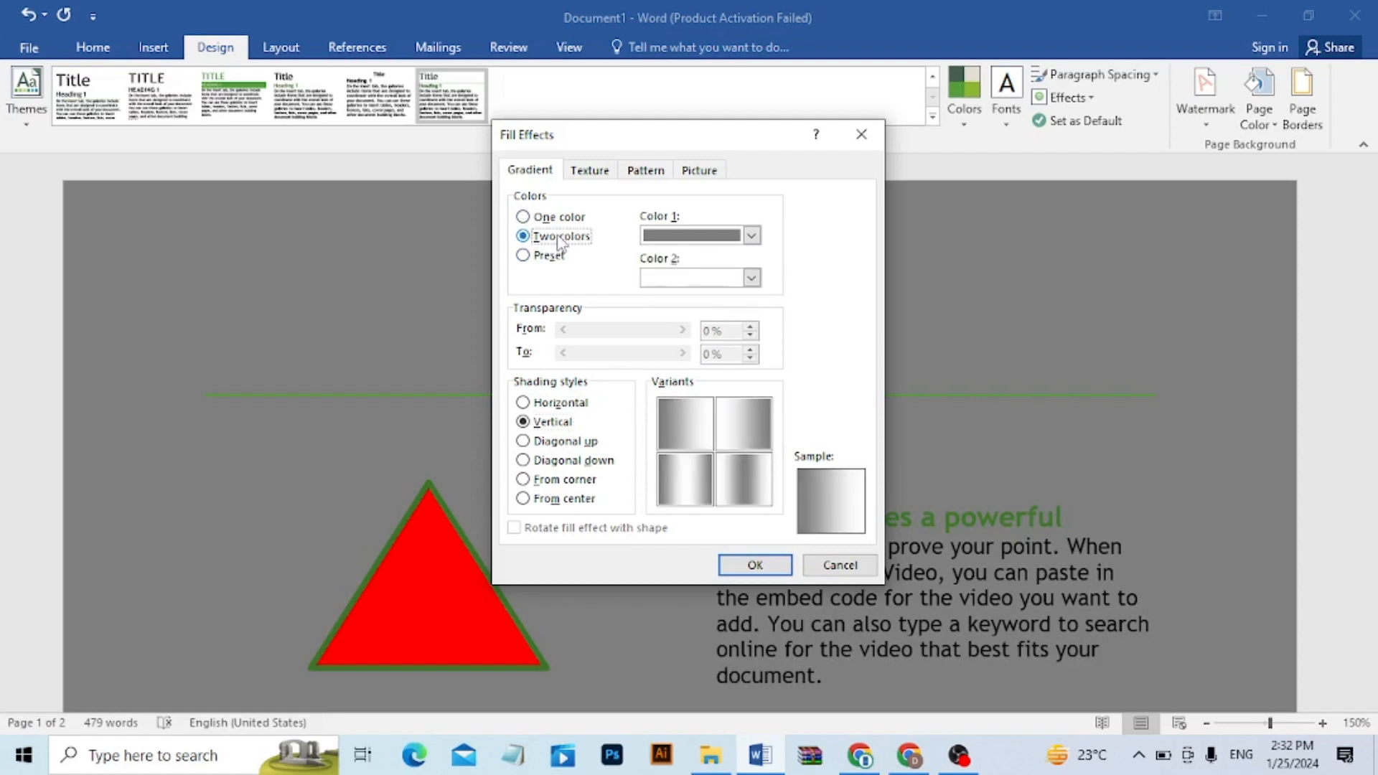
click(693, 482)
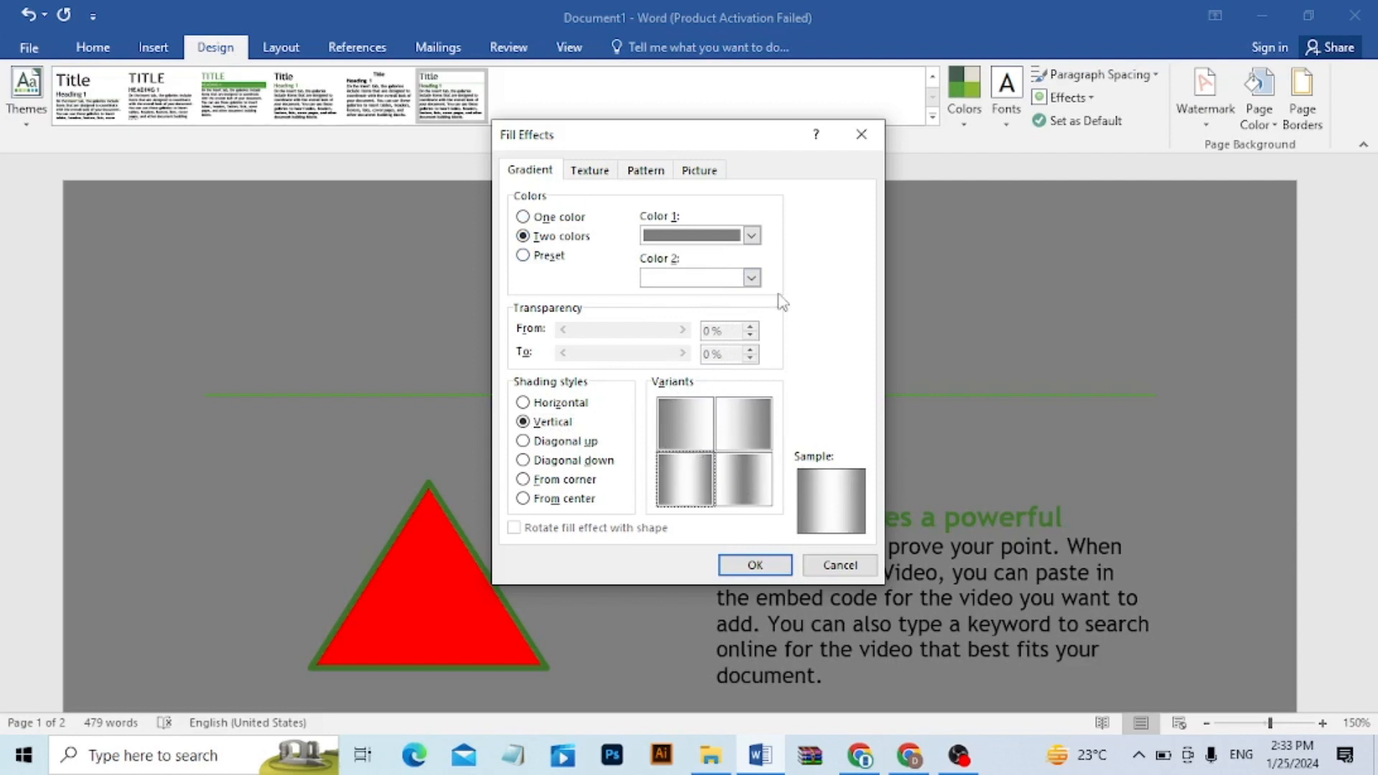
click(751, 236)
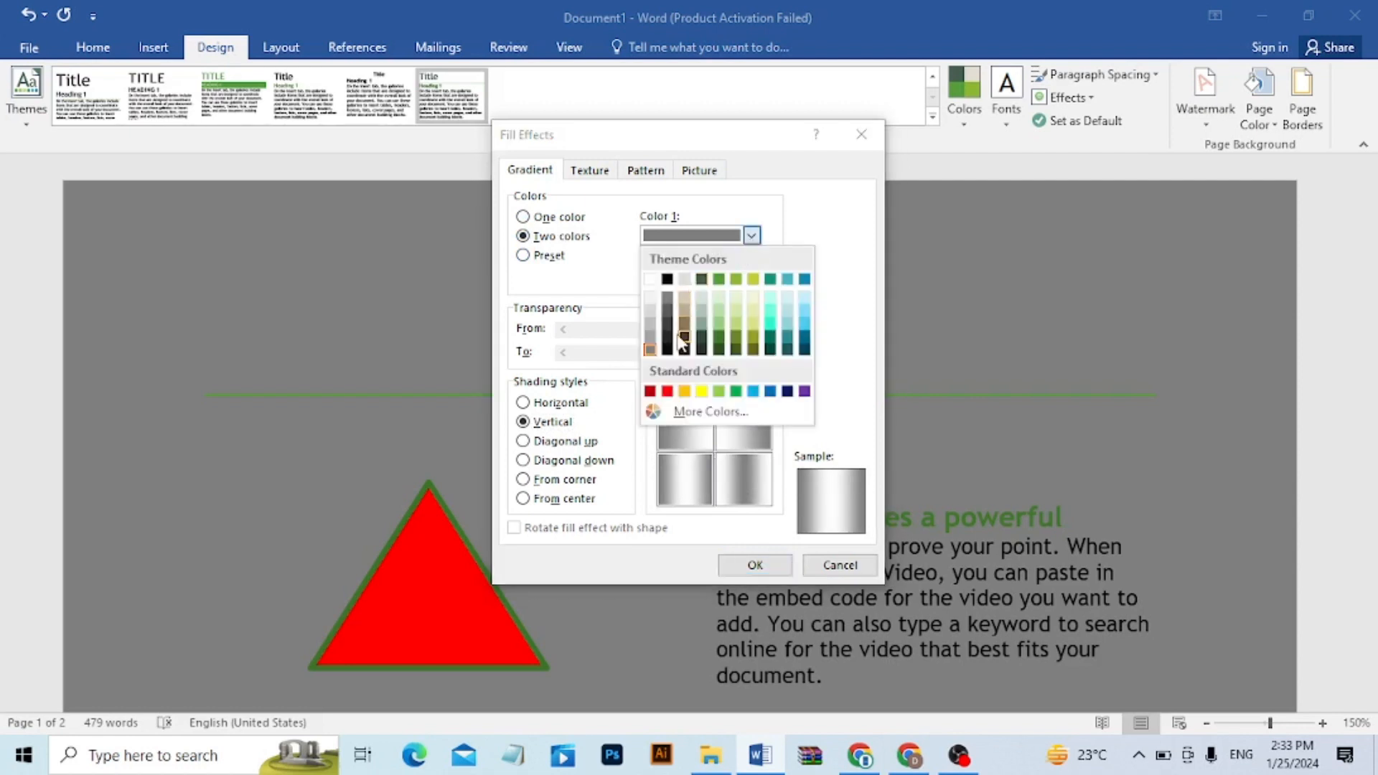
click(667, 391)
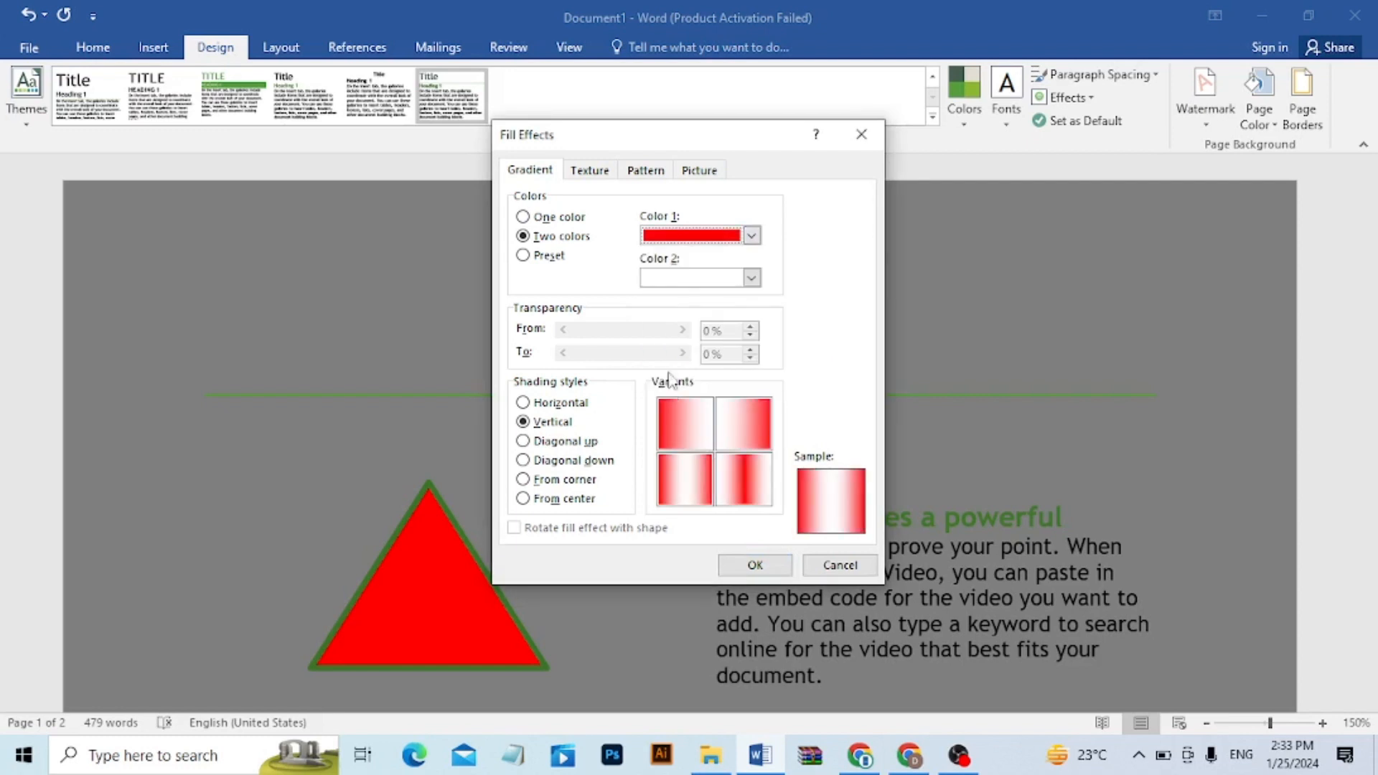
click(751, 277)
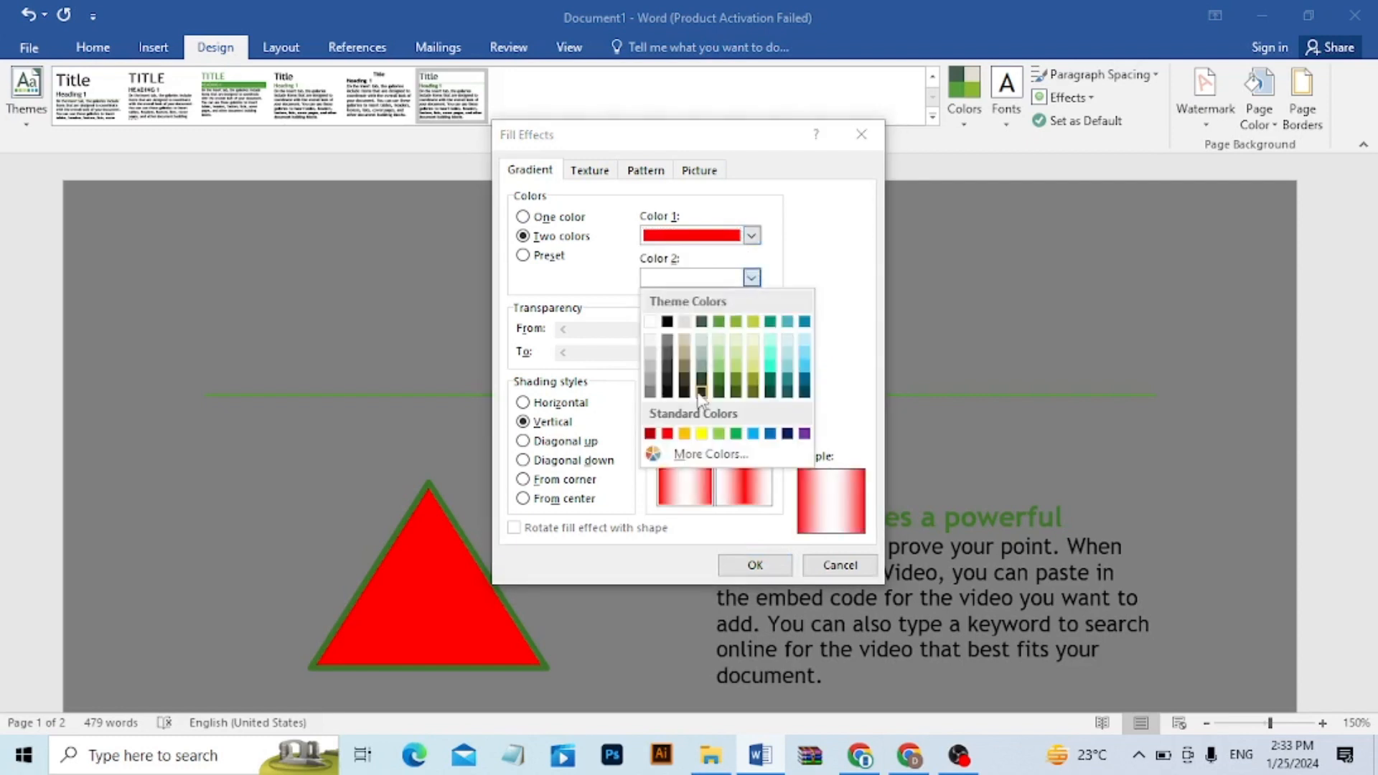
click(650, 434)
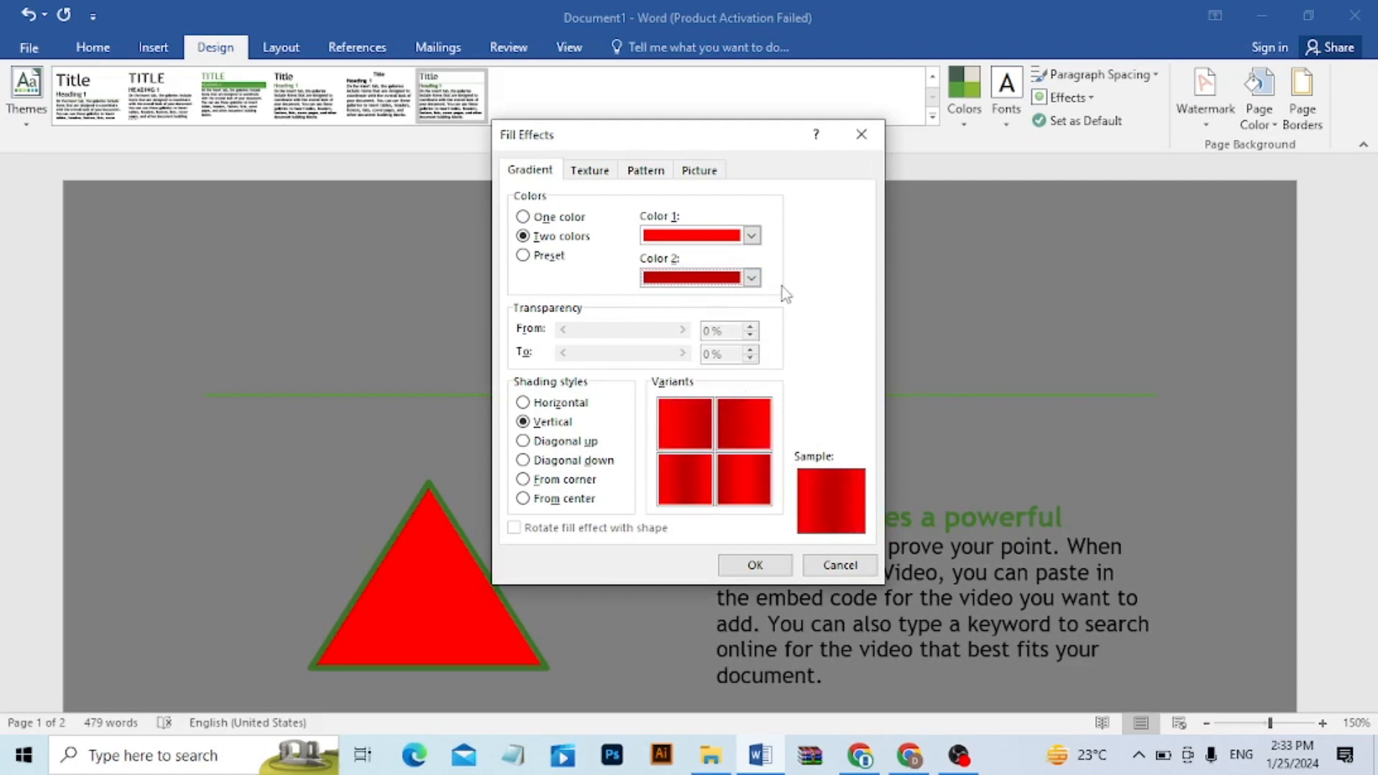
click(748, 564)
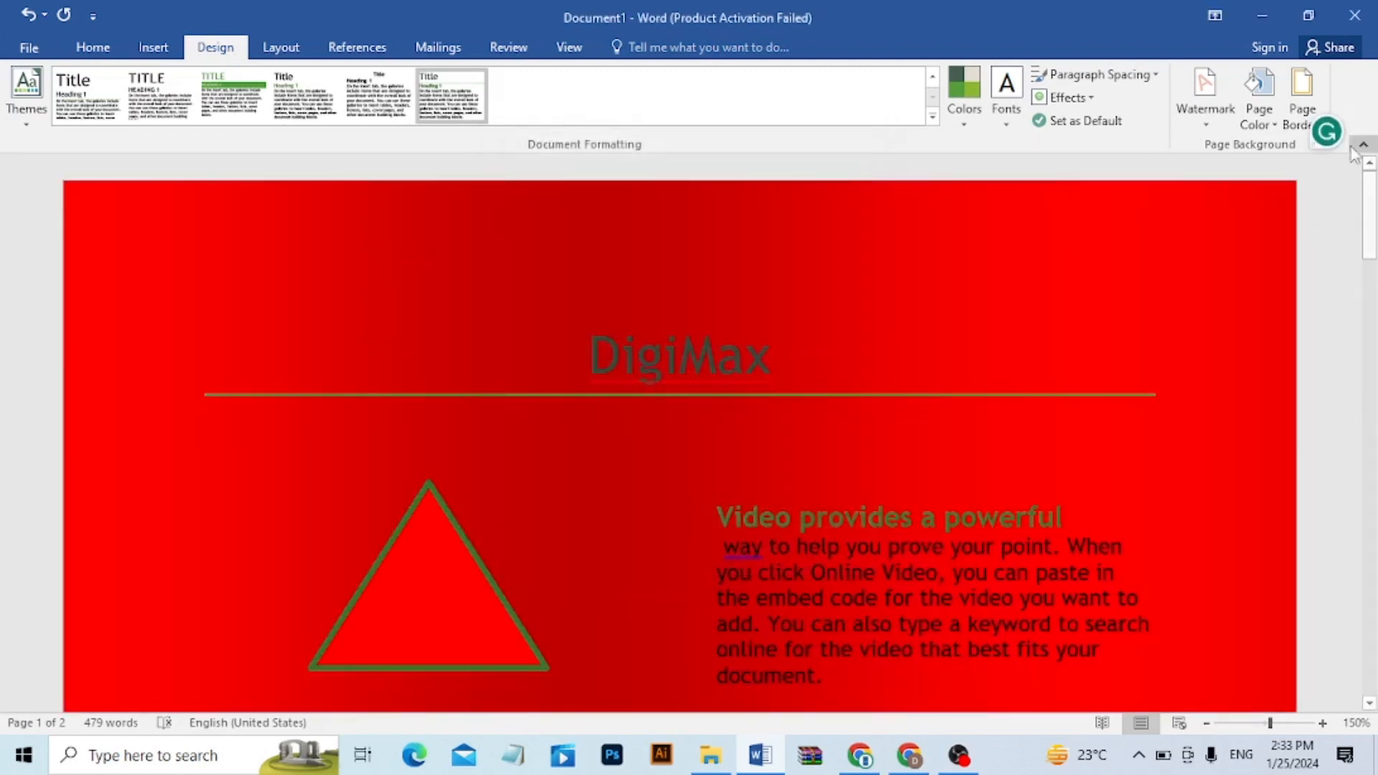
- Fill the page background with the Parchment texture
click(1273, 129)
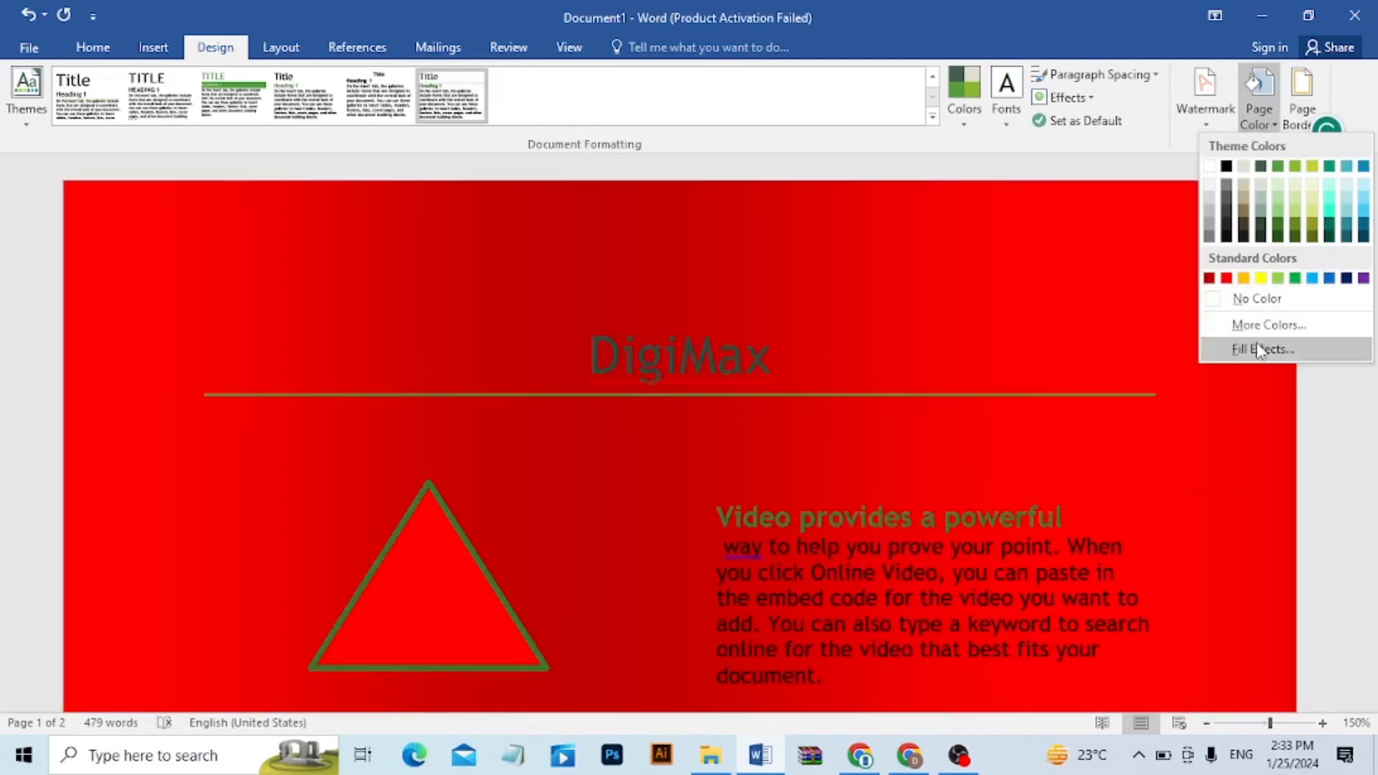
click(1257, 349)
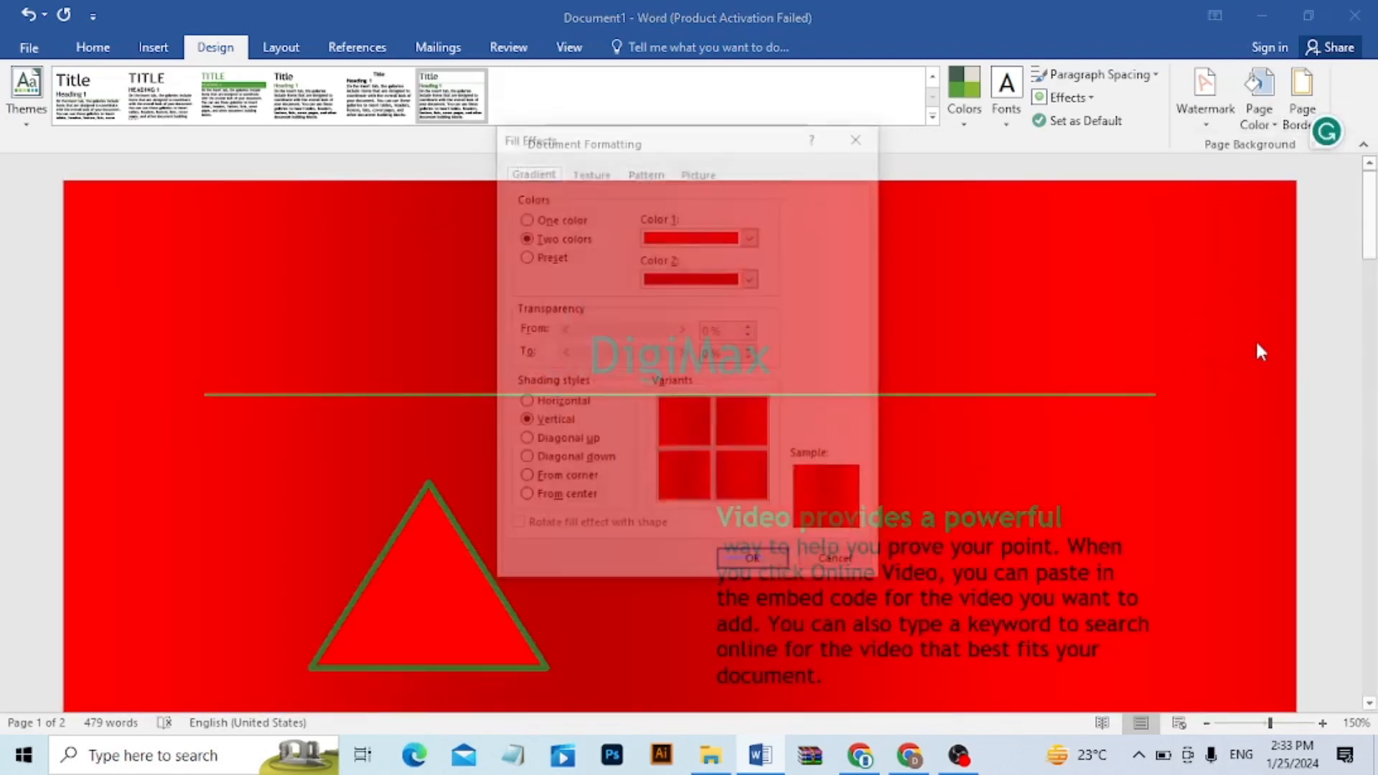
click(590, 172)
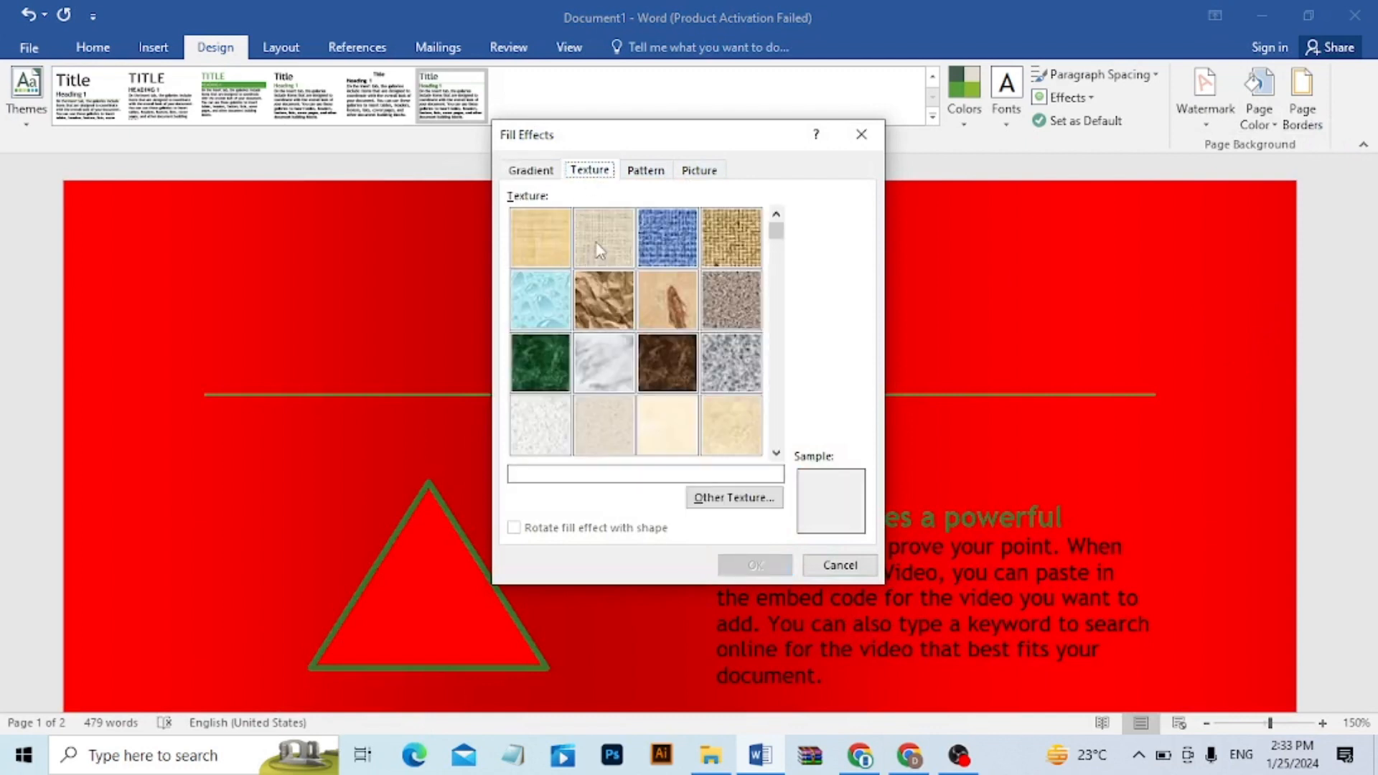
click(669, 429)
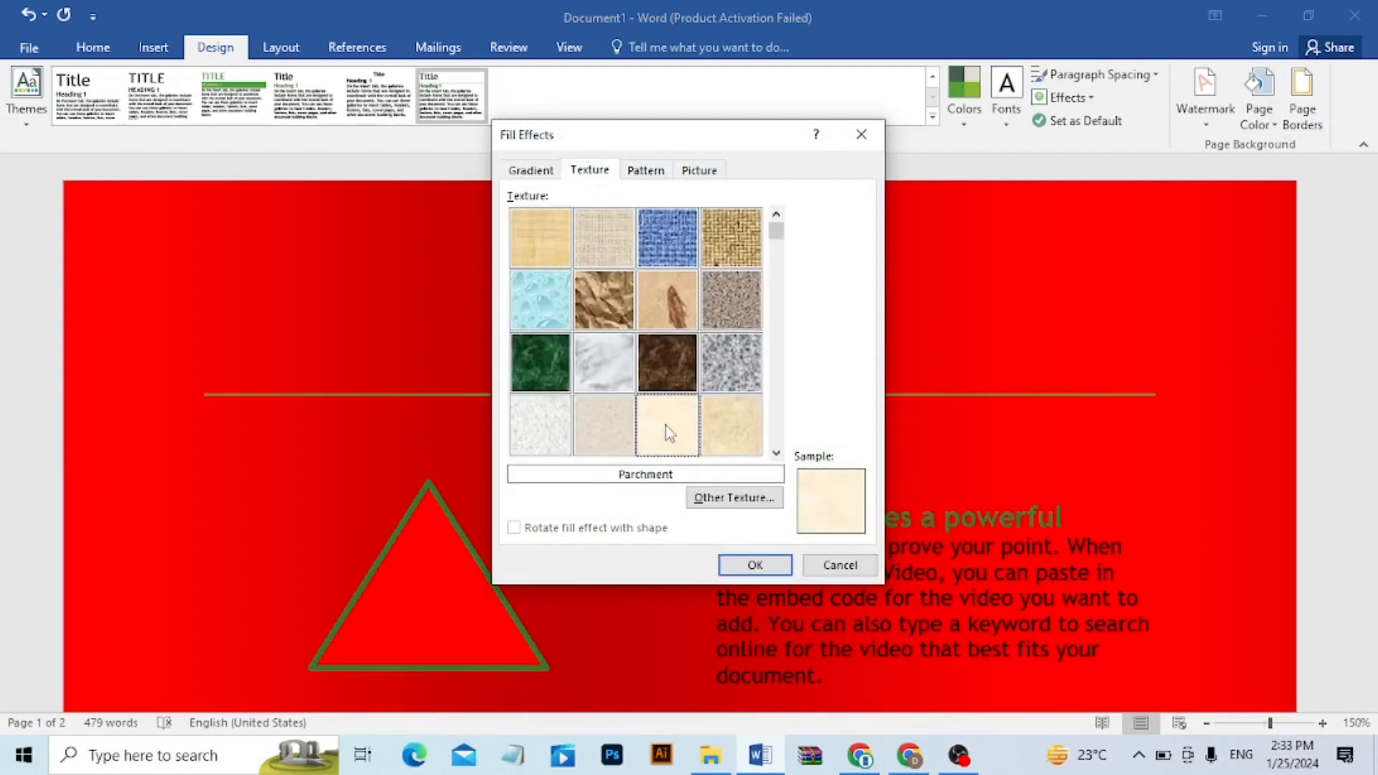
click(755, 566)
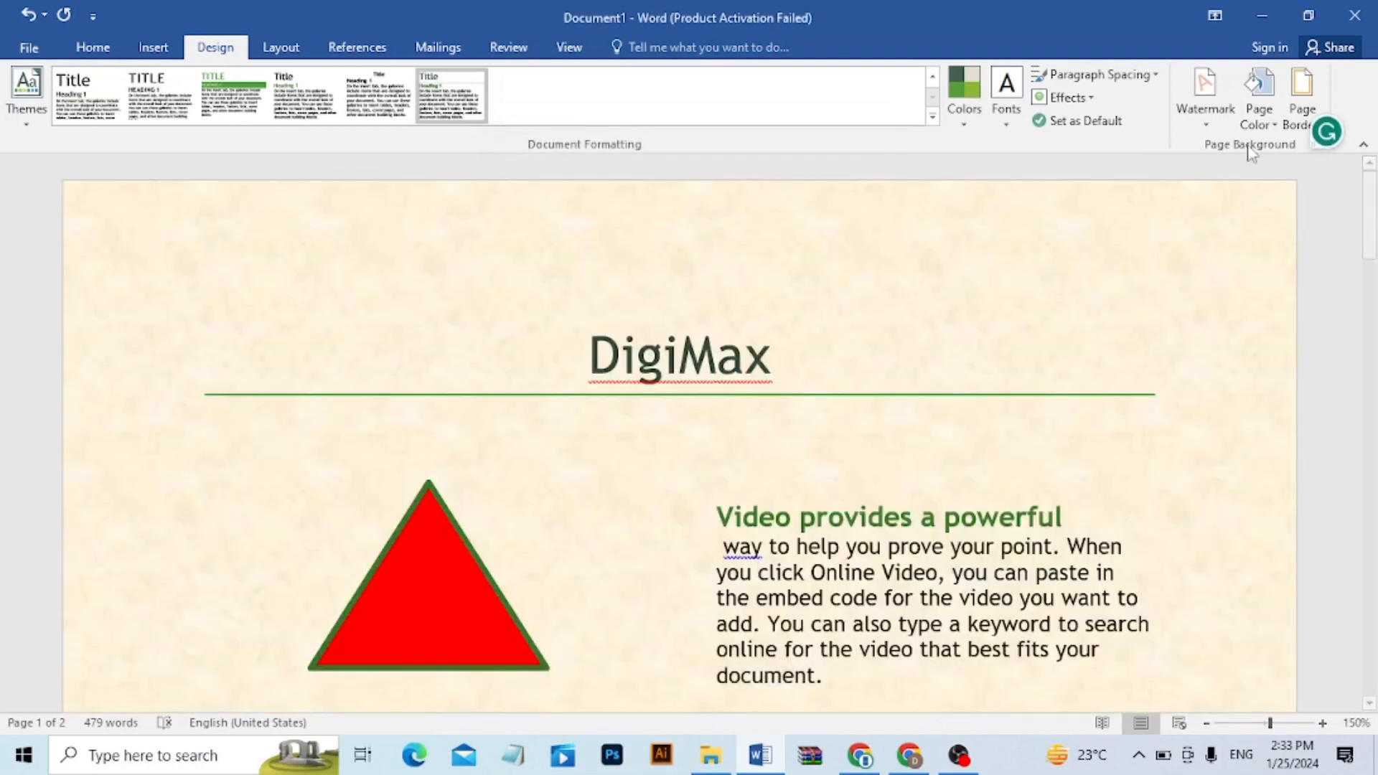
- Try the 50% and Weave page fill patterns, and apply the Small confetti pattern to the page background
click(1257, 122)
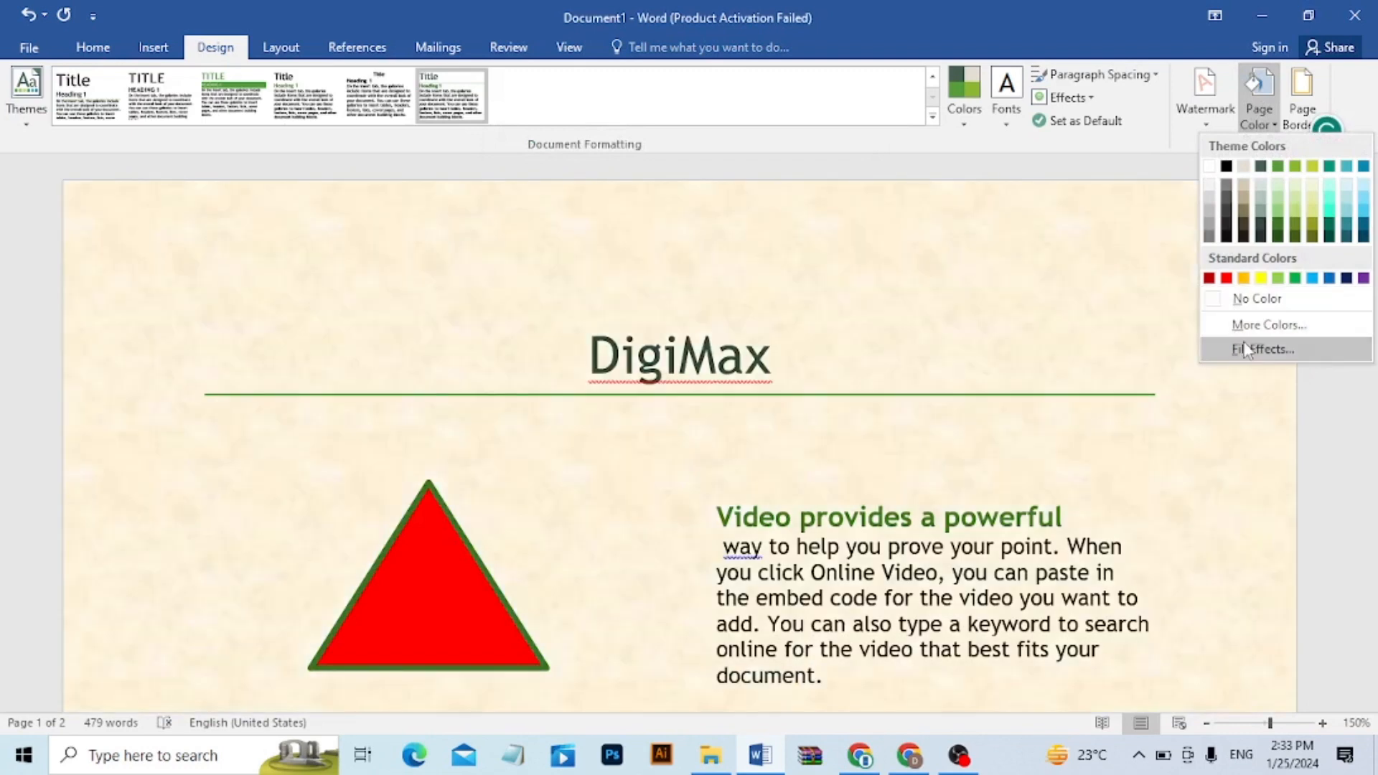
click(1262, 350)
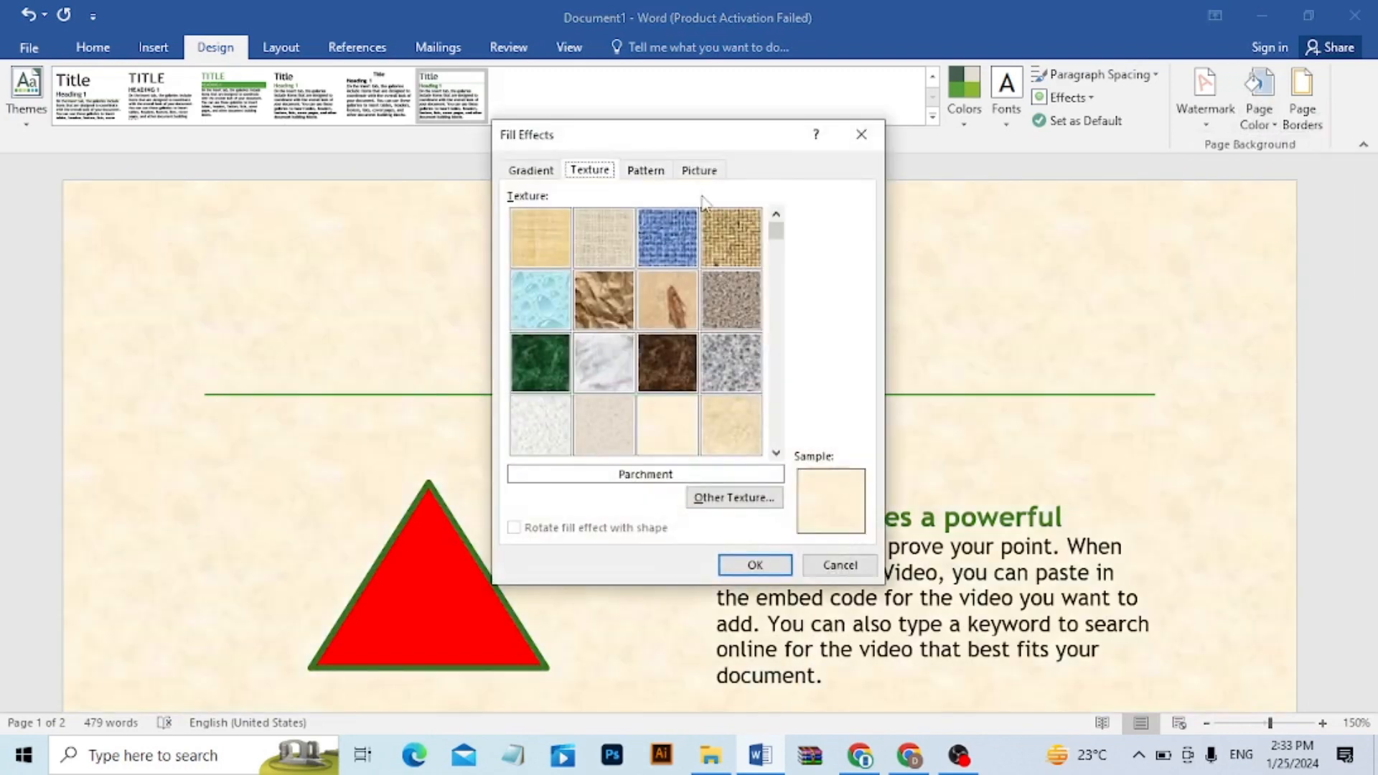
click(657, 174)
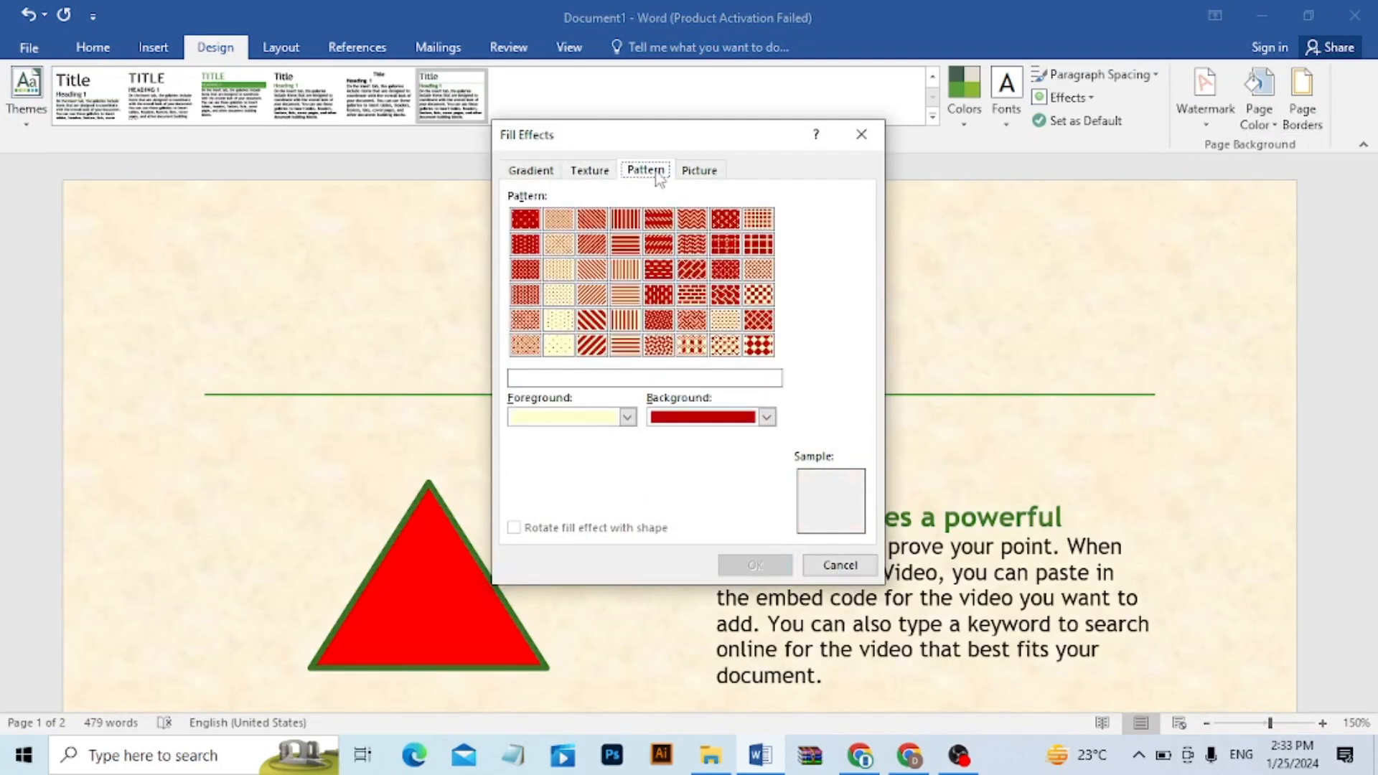
click(558, 228)
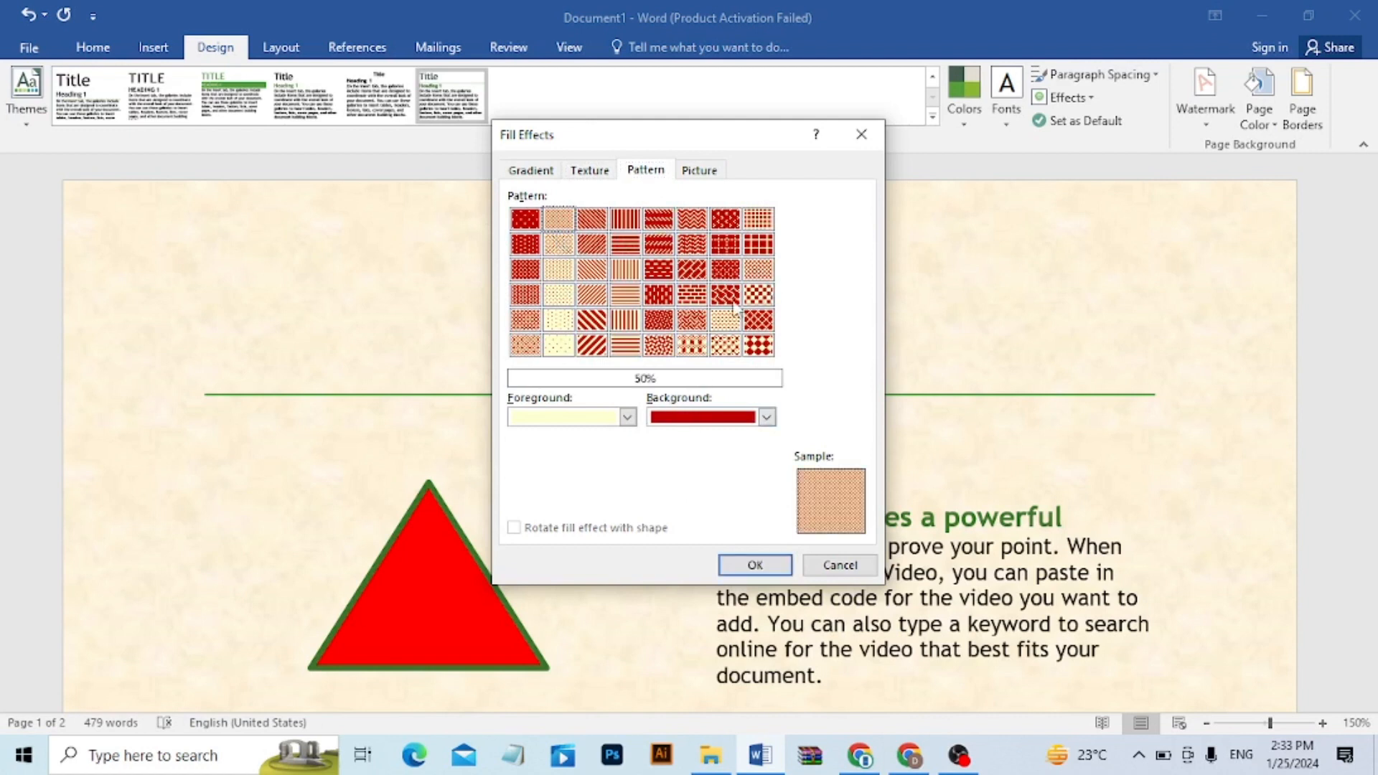
click(691, 320)
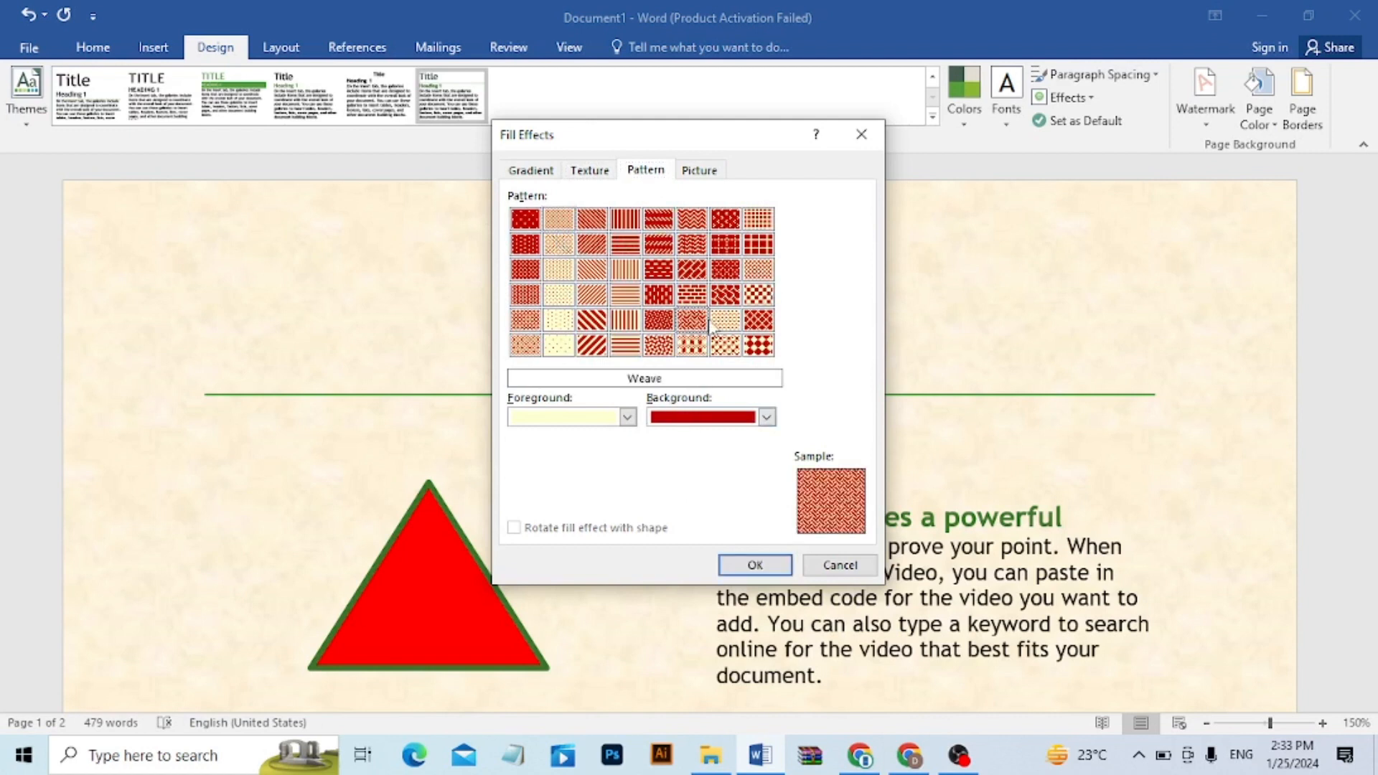
click(665, 322)
click(746, 564)
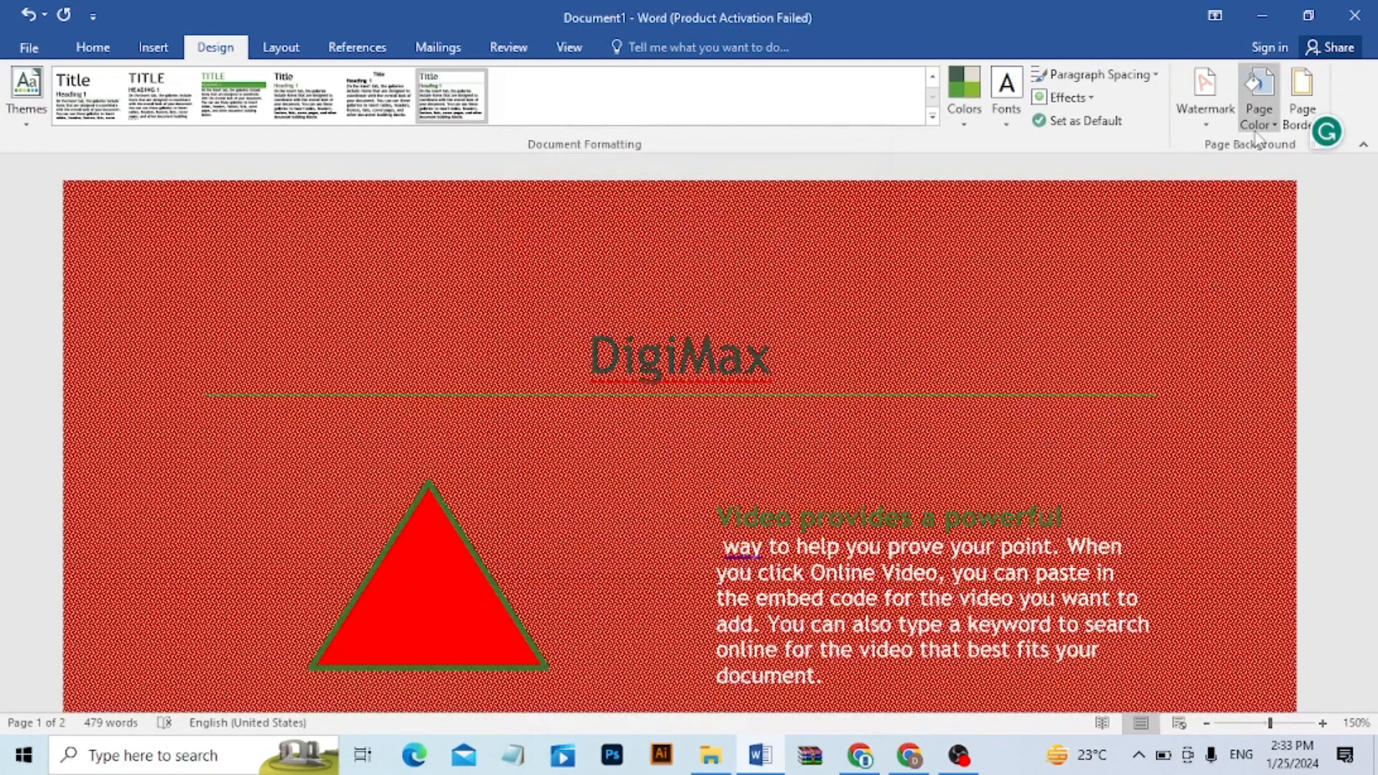
- Recolor the page pattern with the darkest theme shade of black as foreground and the darkest gray shade of white as background
click(1260, 105)
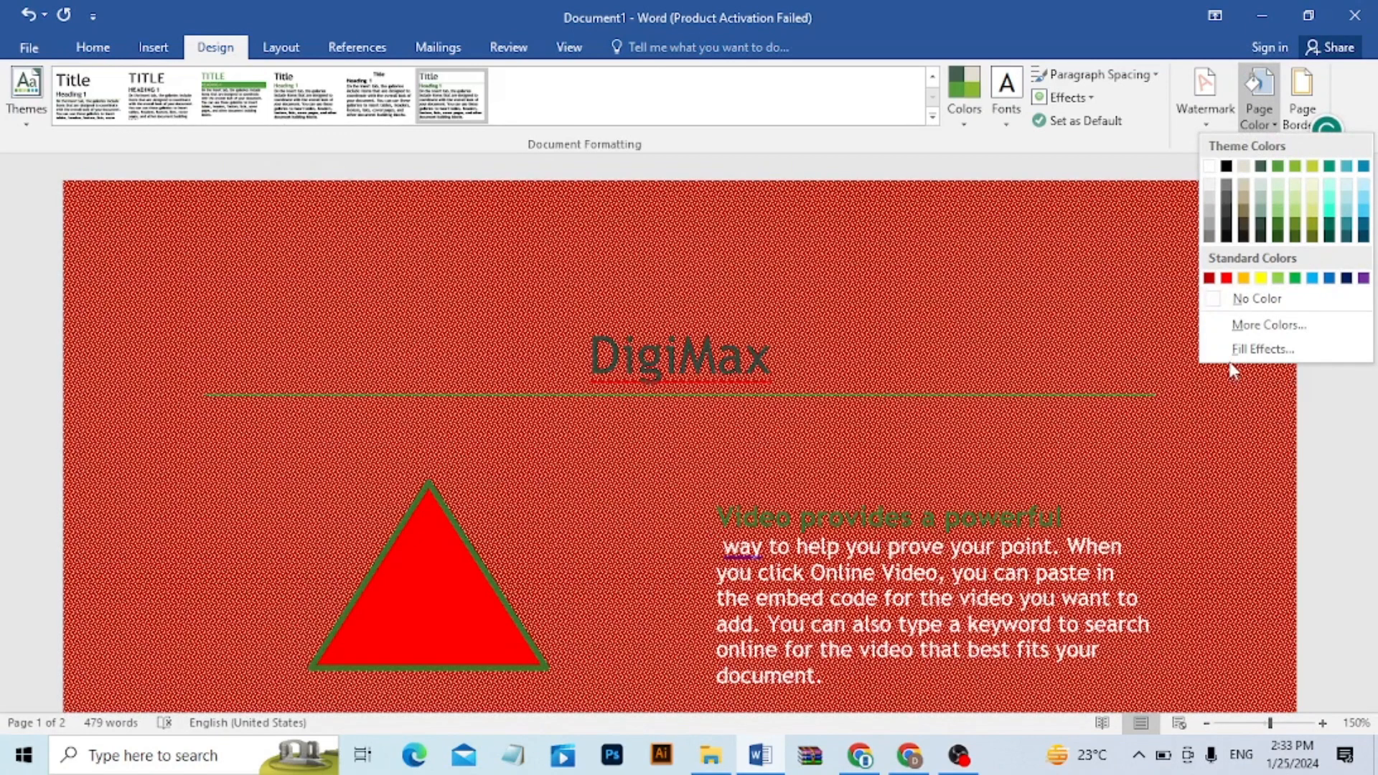
click(1262, 349)
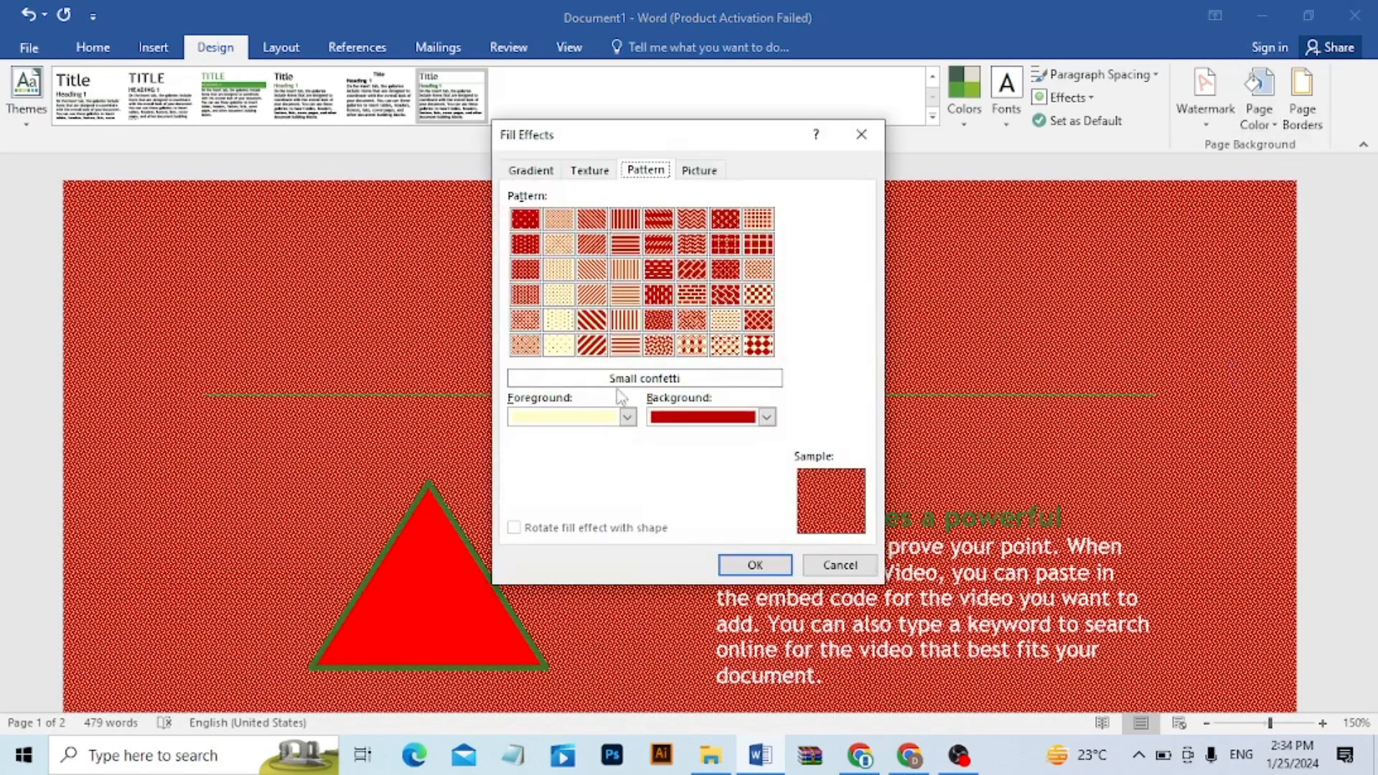
click(627, 418)
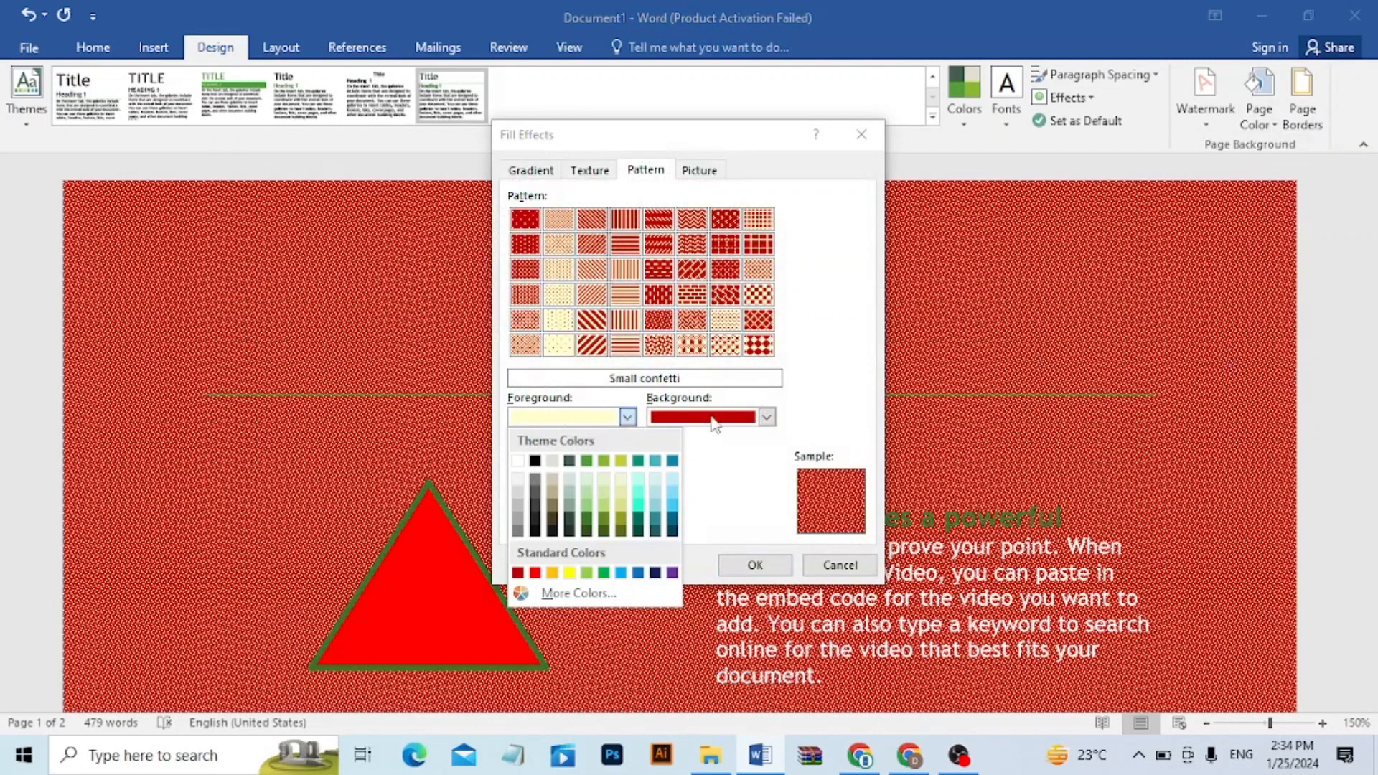
click(535, 532)
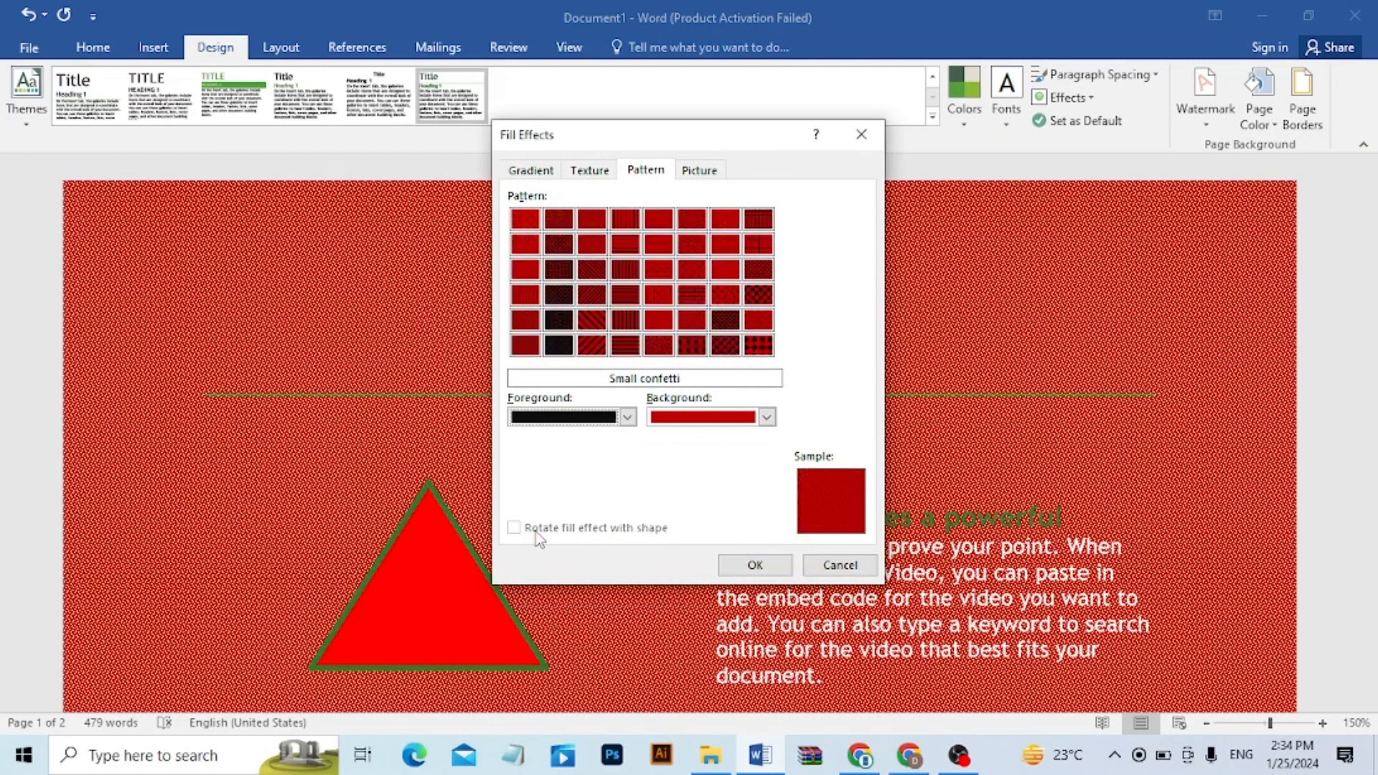
click(766, 416)
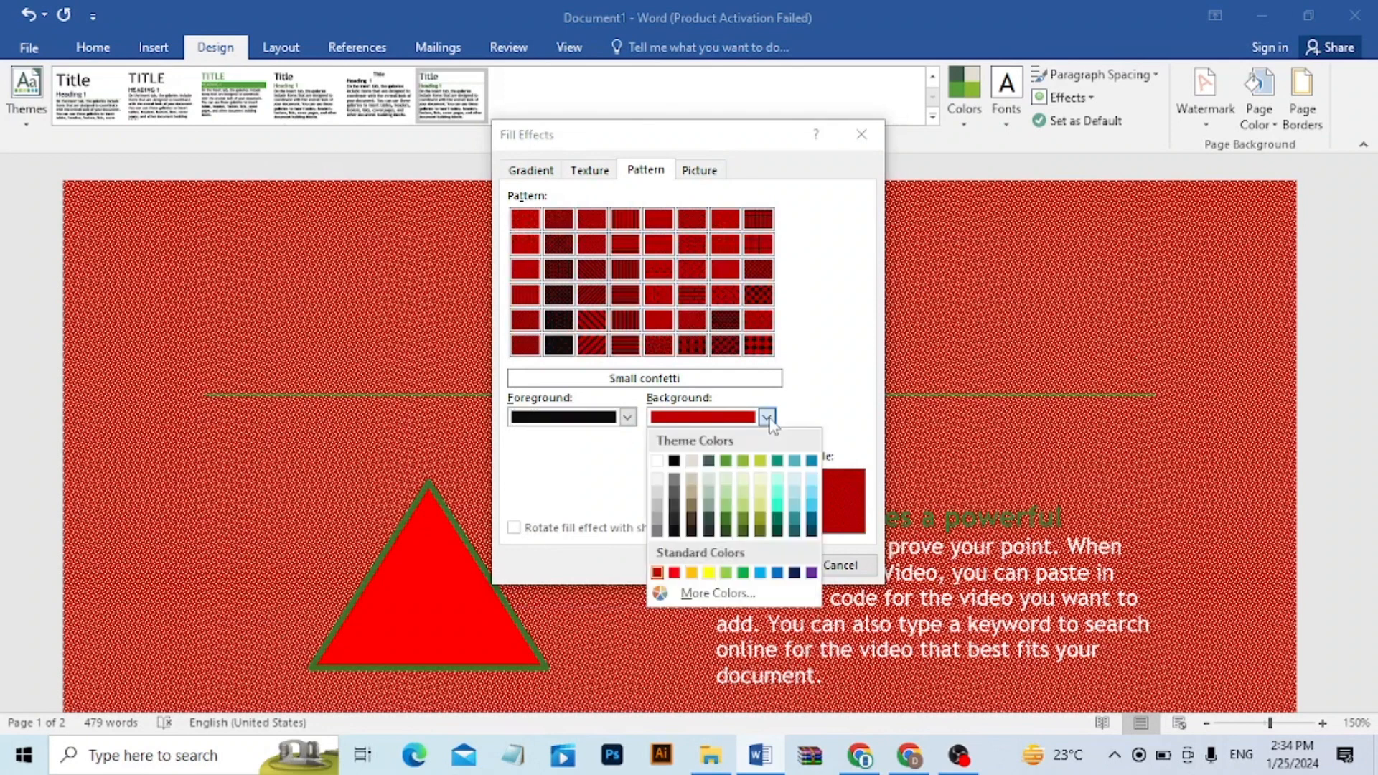
click(658, 532)
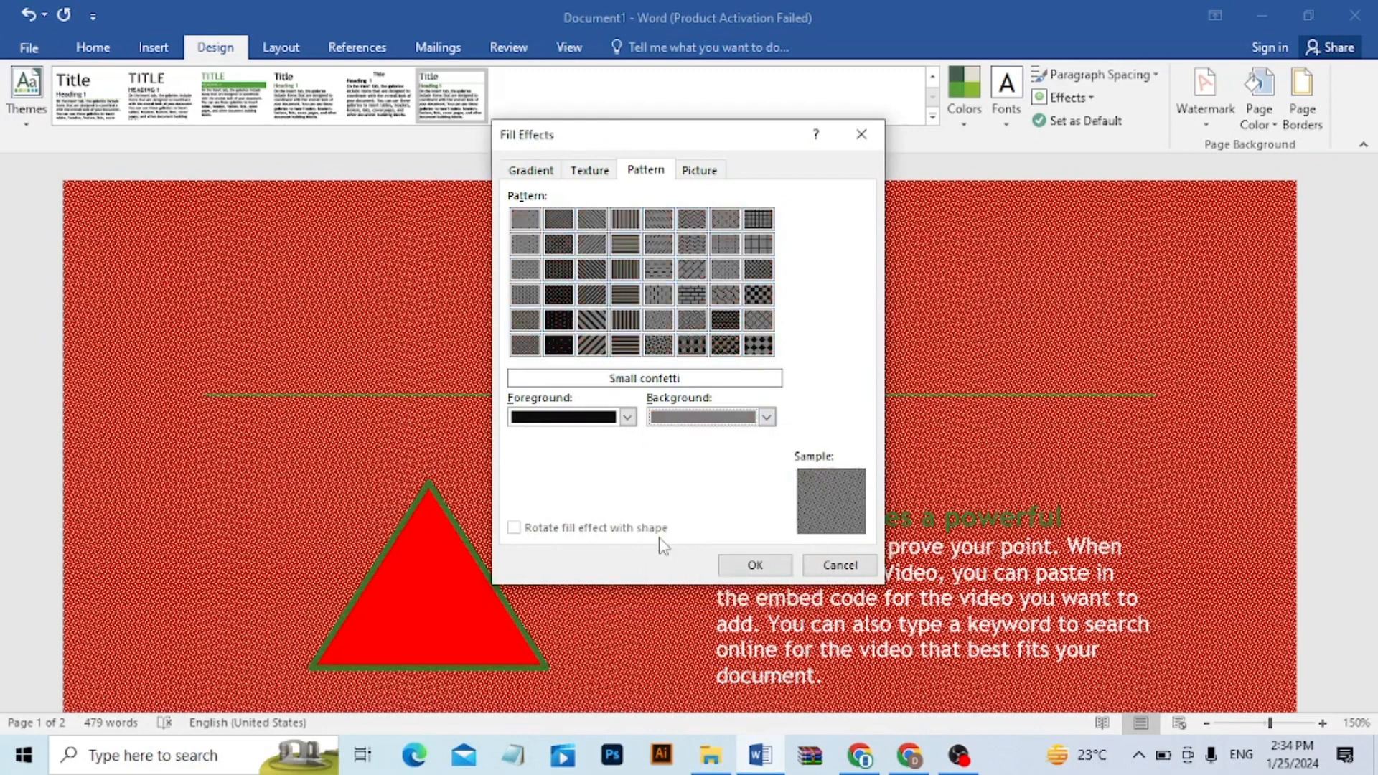
click(755, 566)
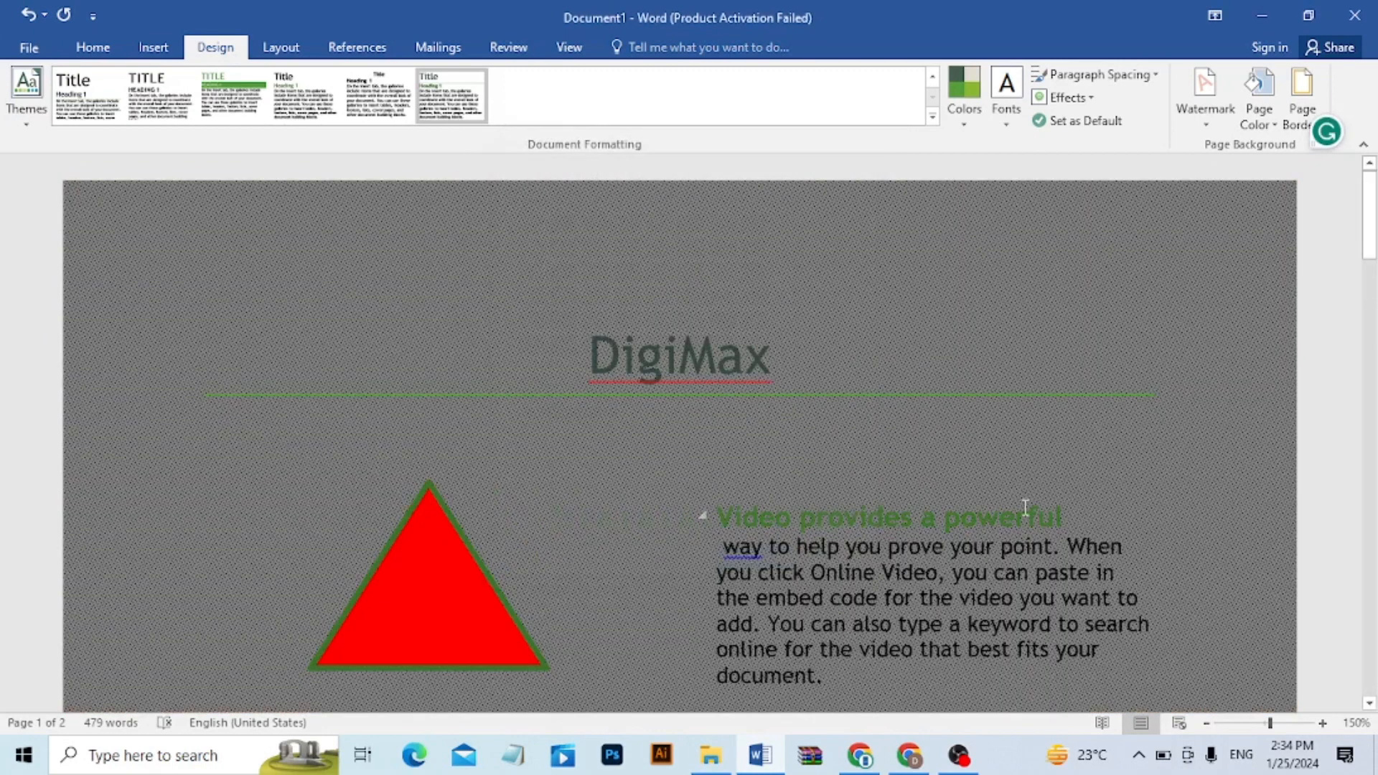
click(1272, 129)
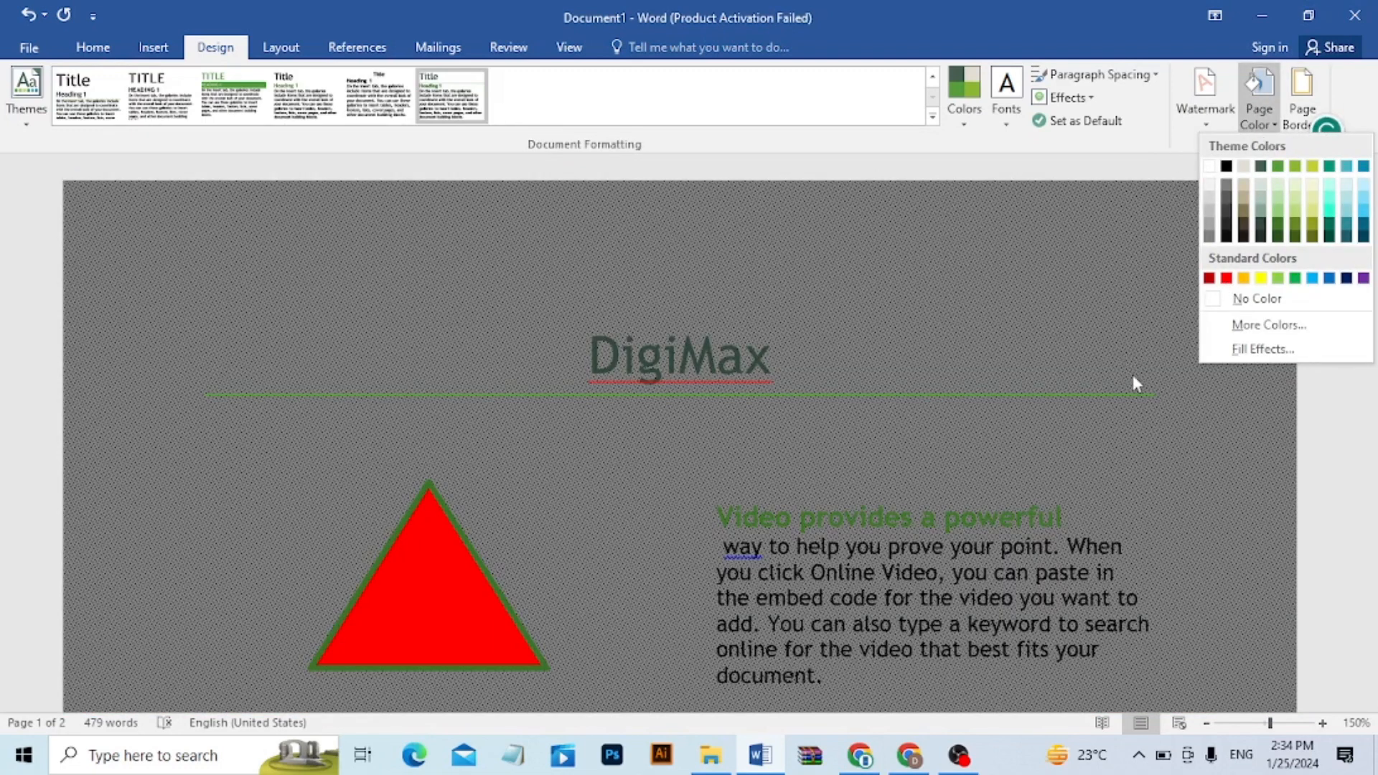
click(1261, 349)
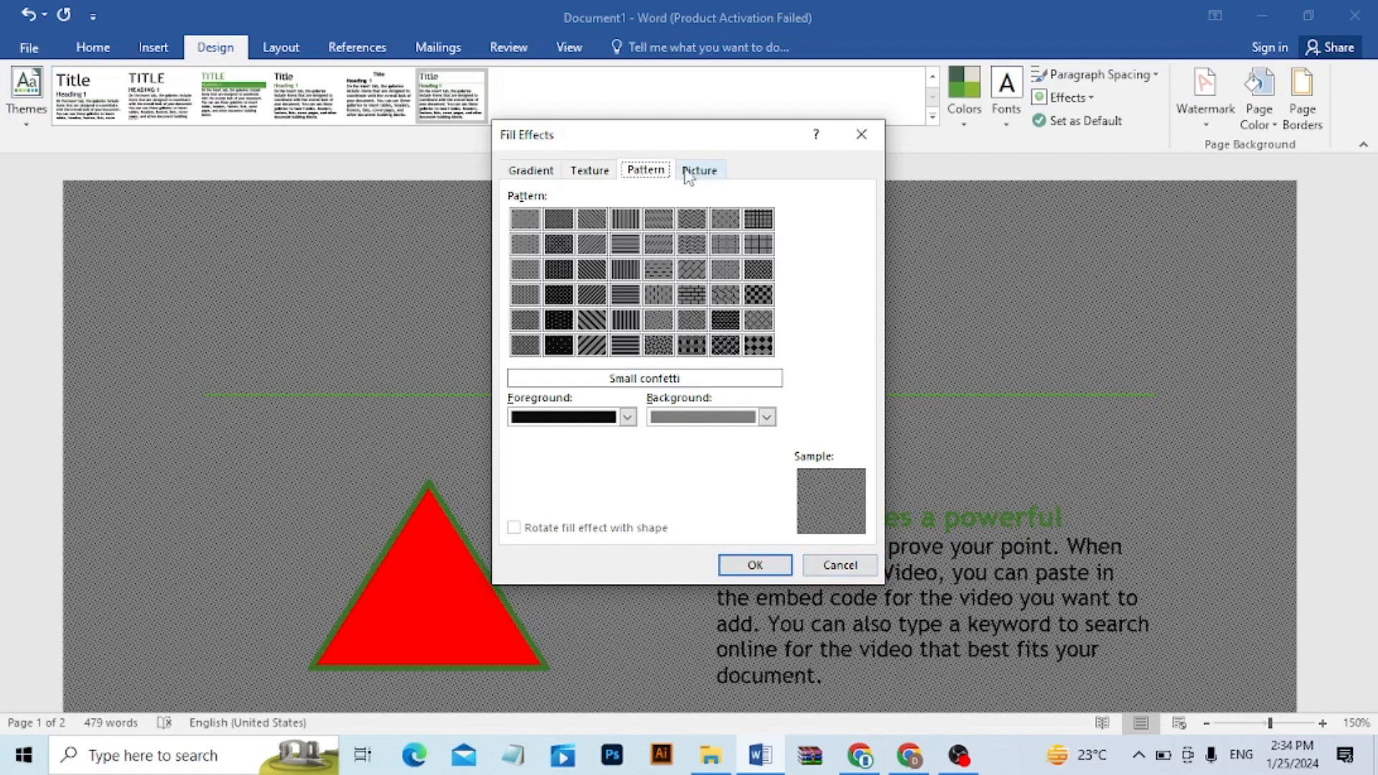
click(694, 172)
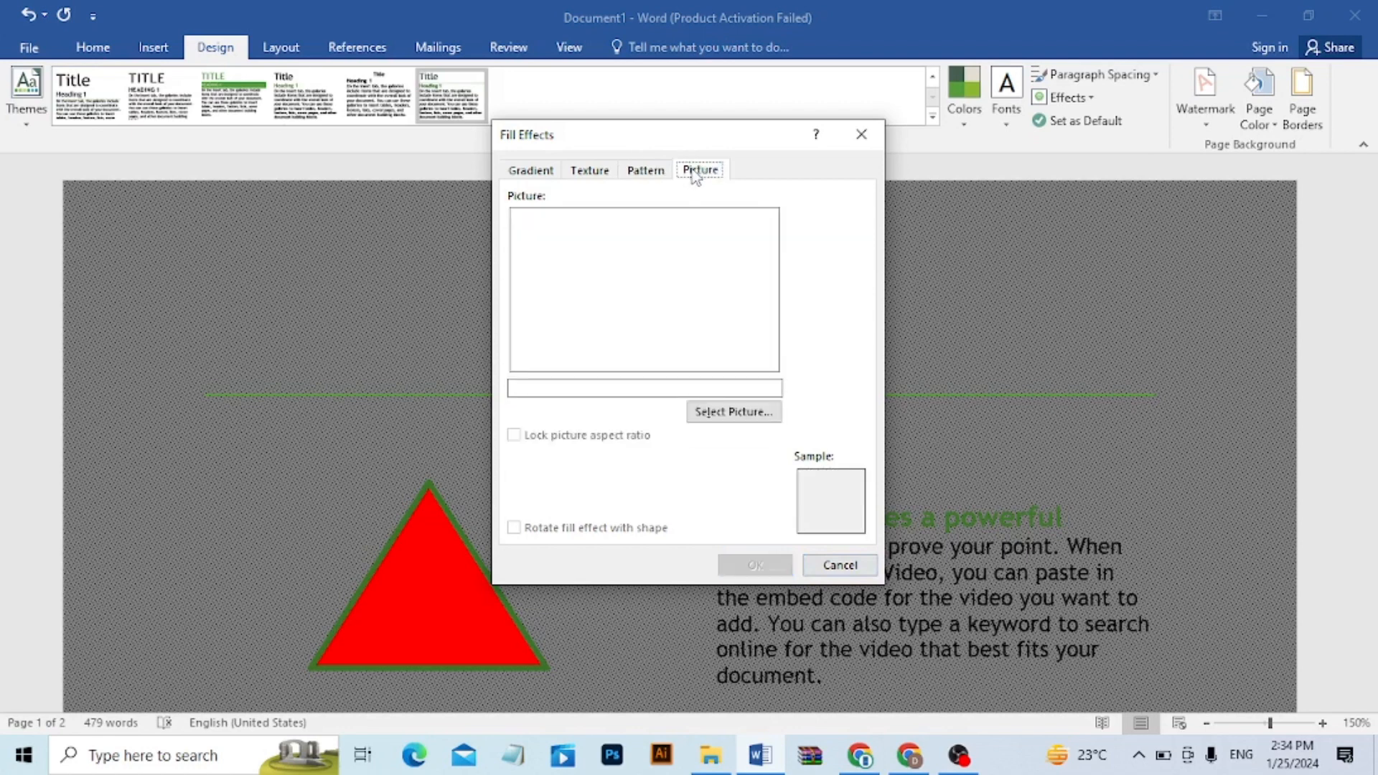
click(693, 416)
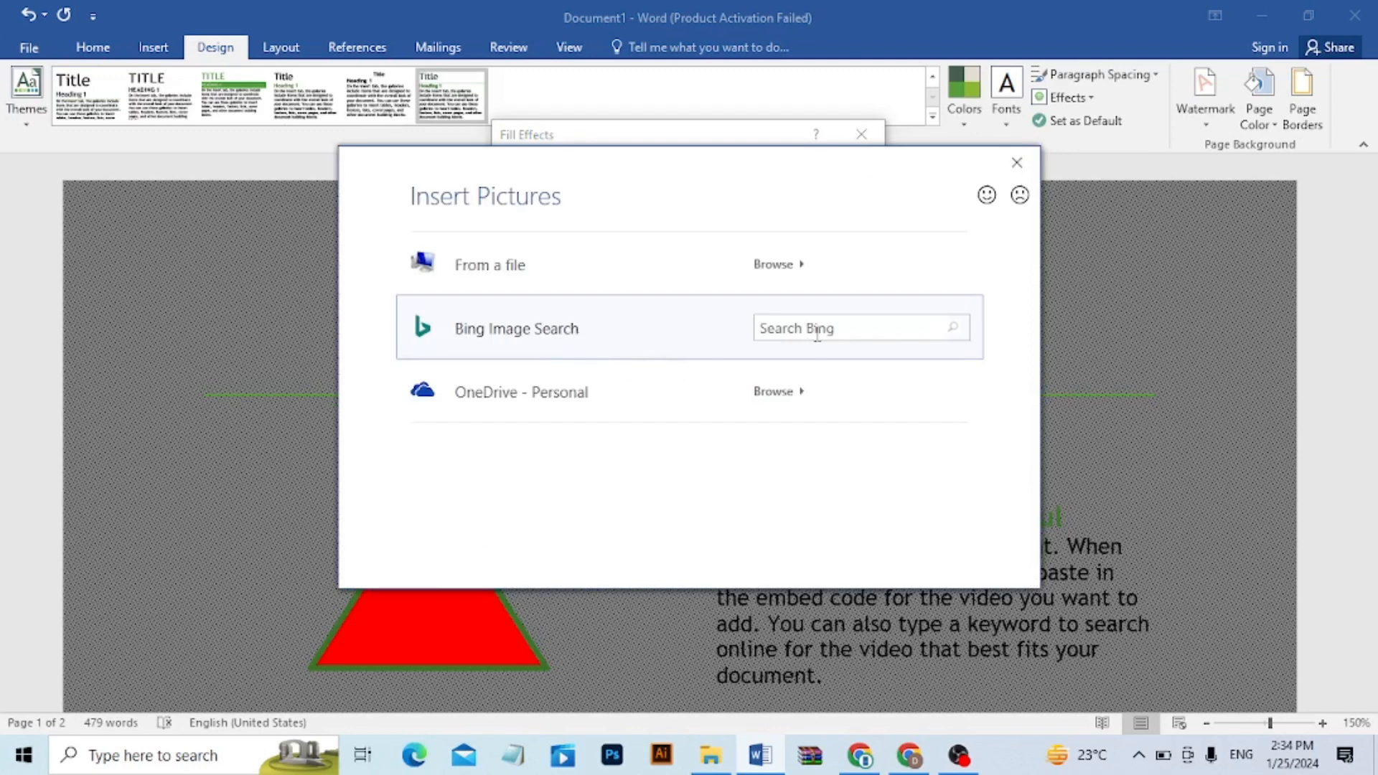
click(780, 269)
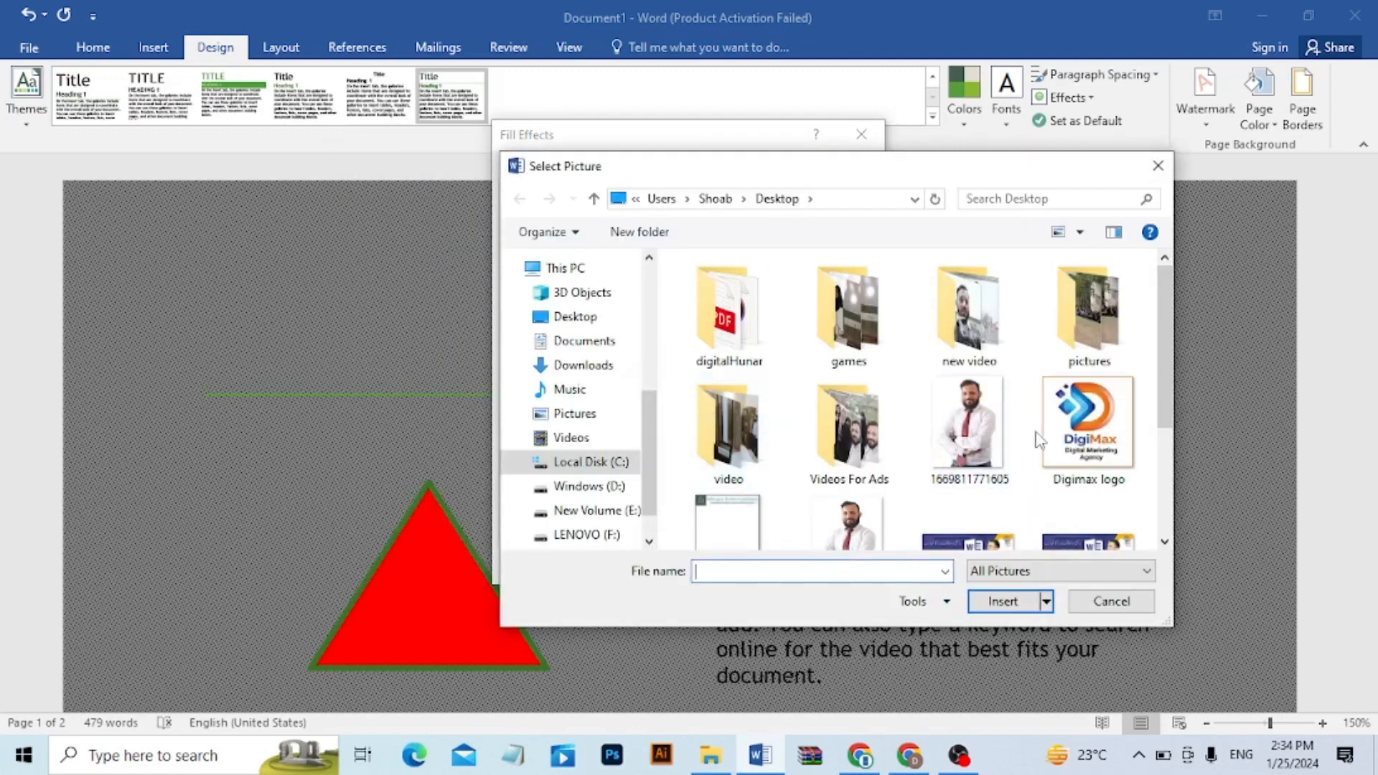
click(987, 425)
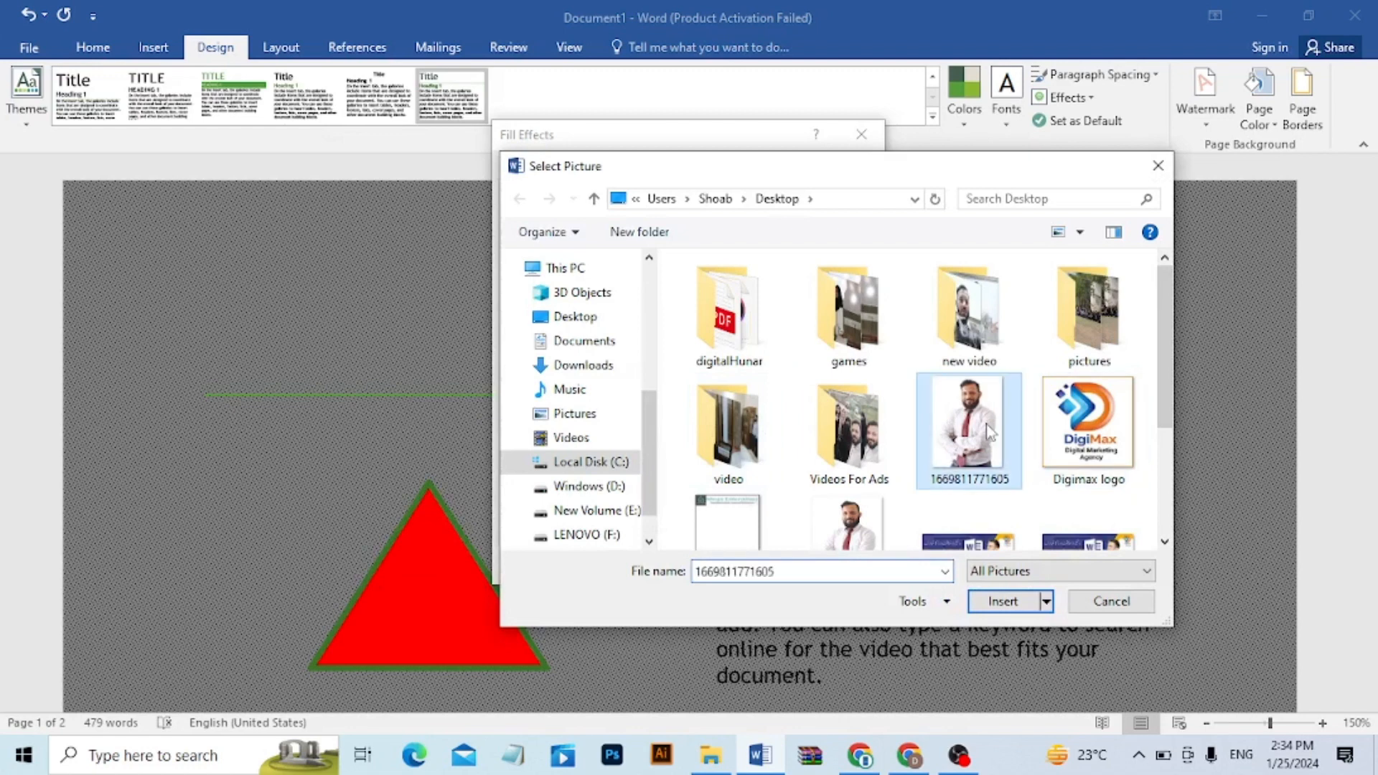
click(996, 602)
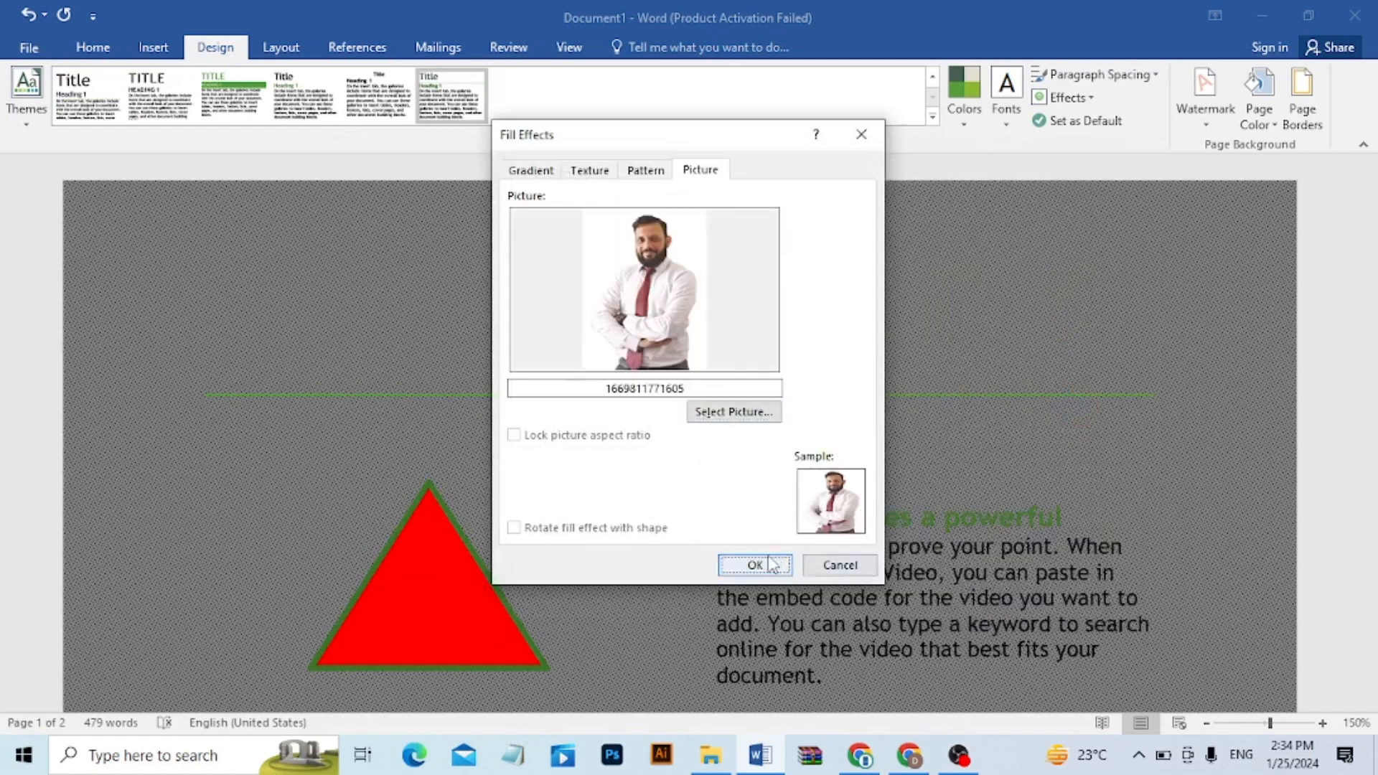
click(755, 565)
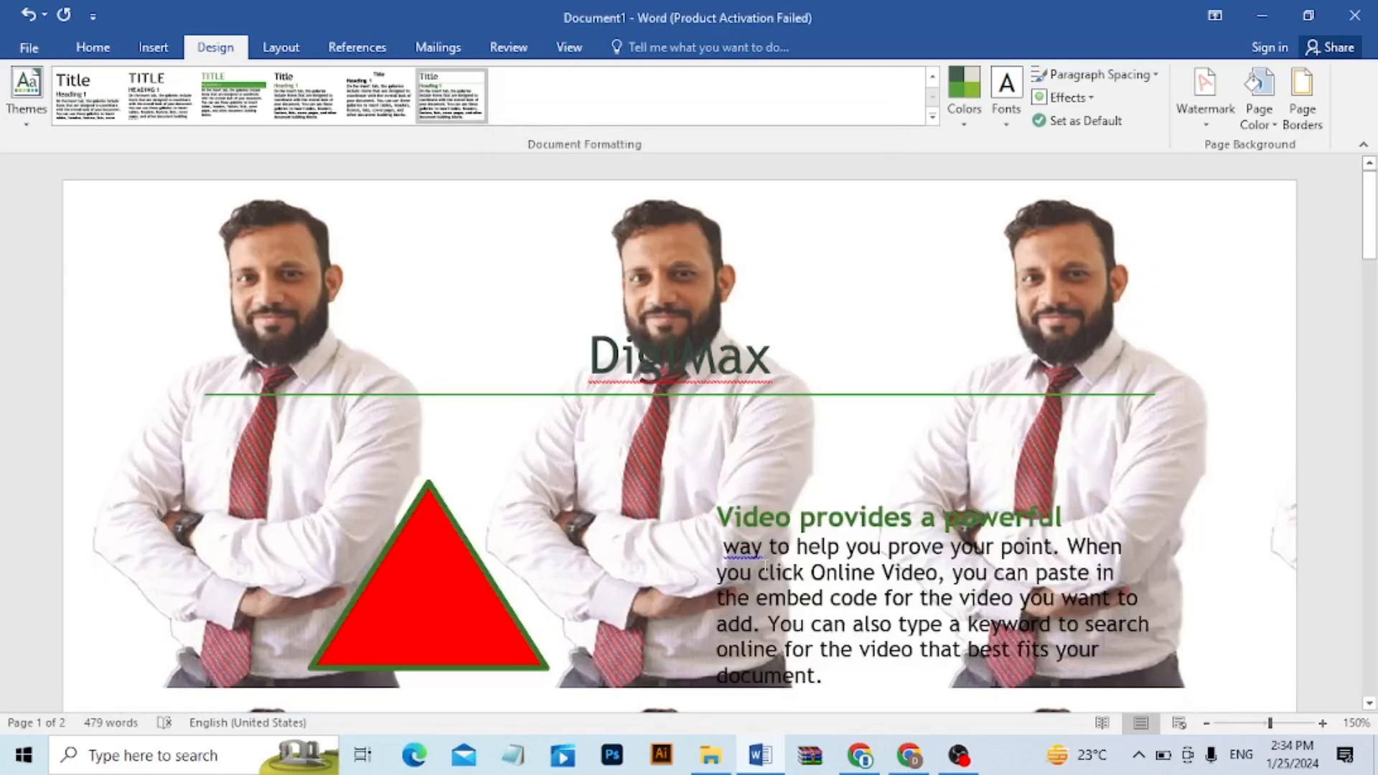
drag(1376, 230, 1371, 100)
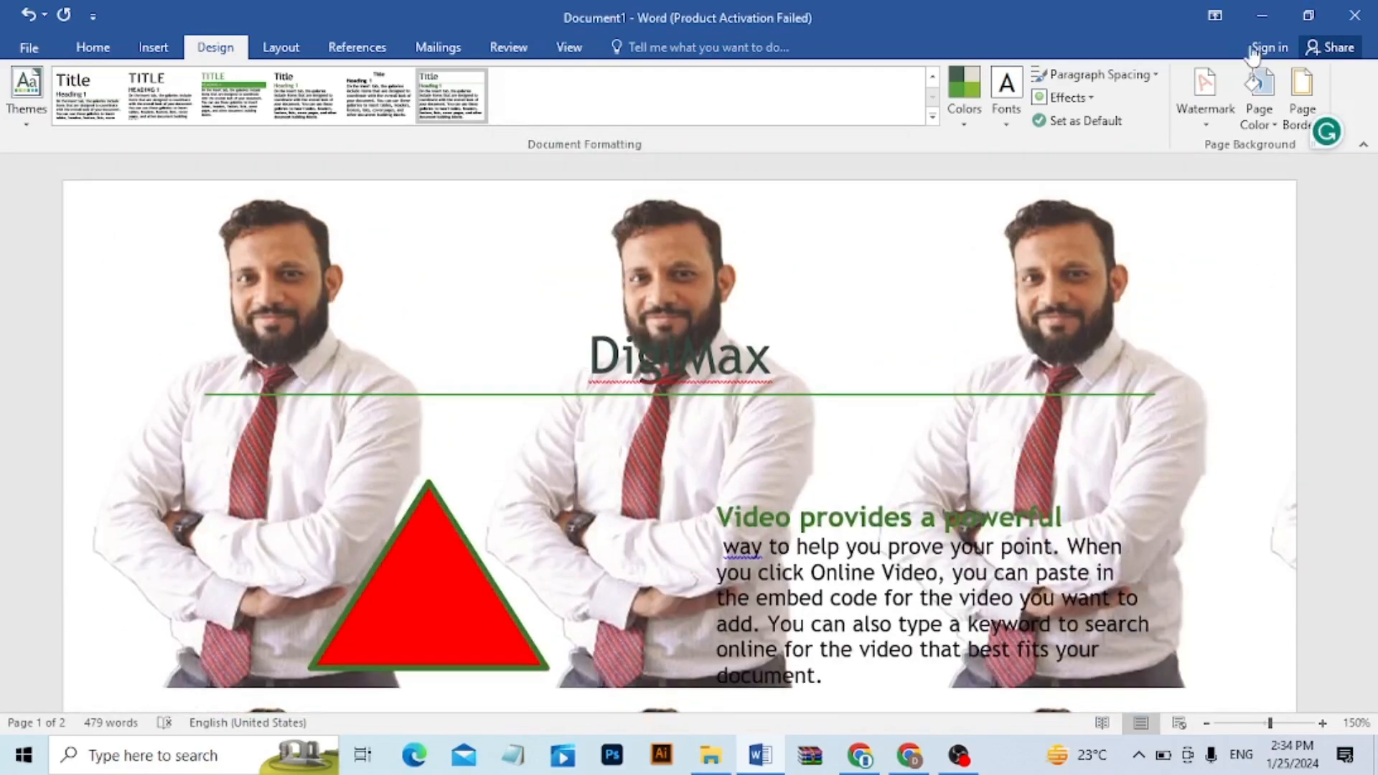
click(1265, 119)
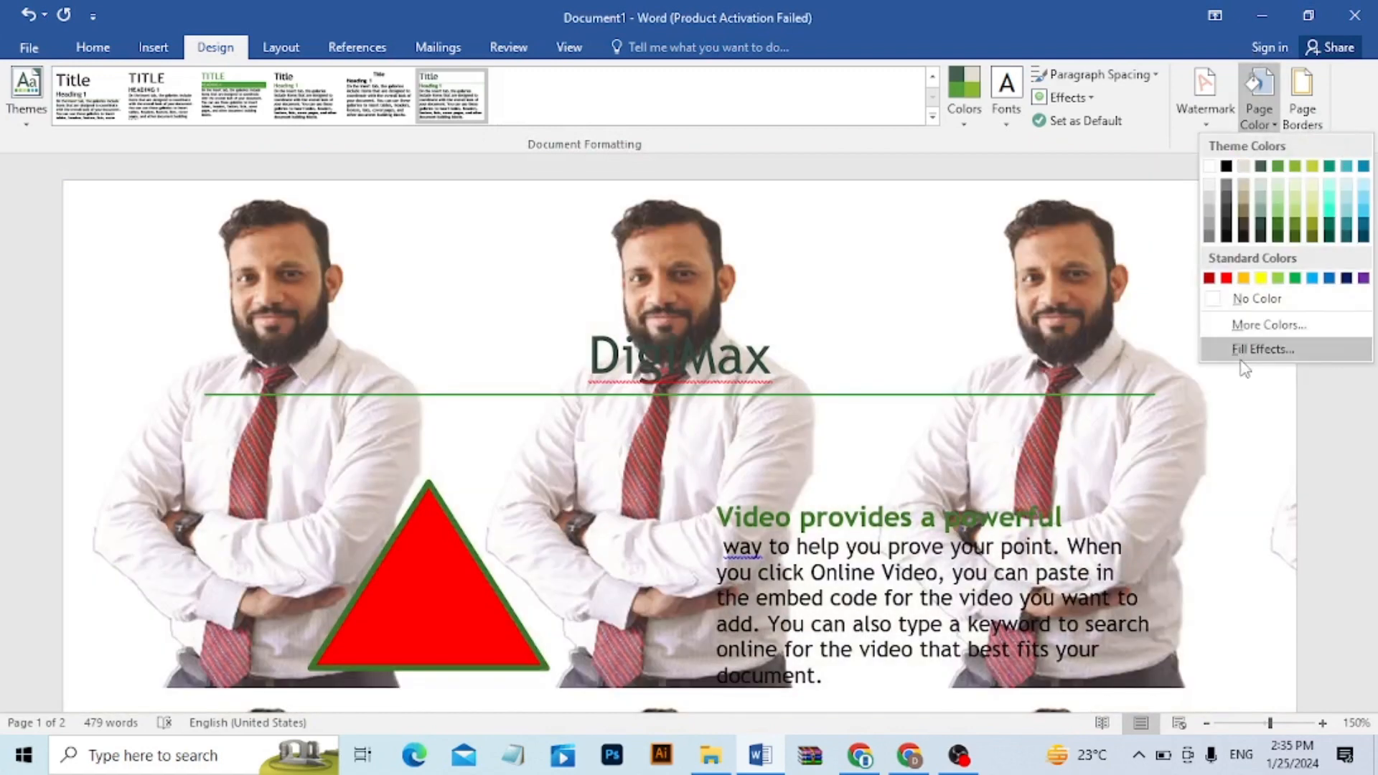
click(1242, 362)
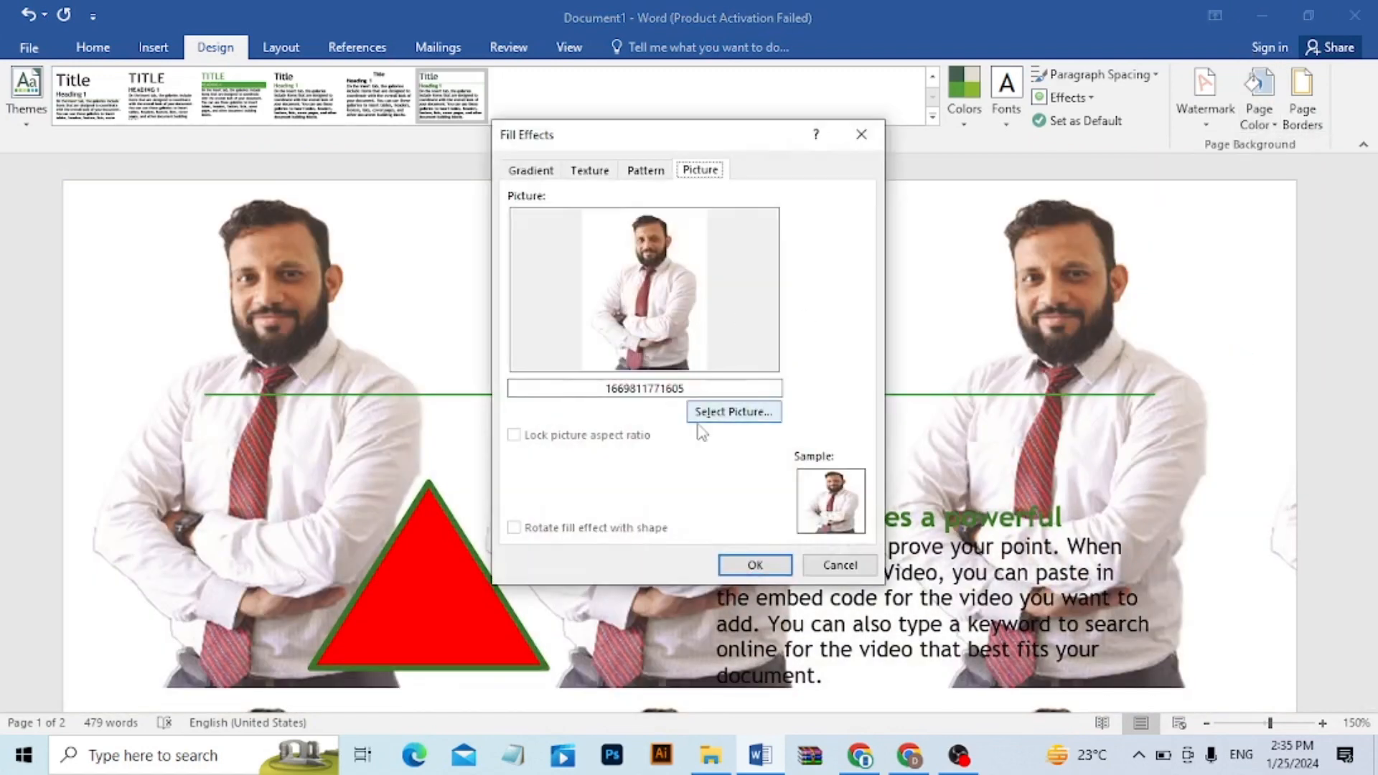
click(837, 567)
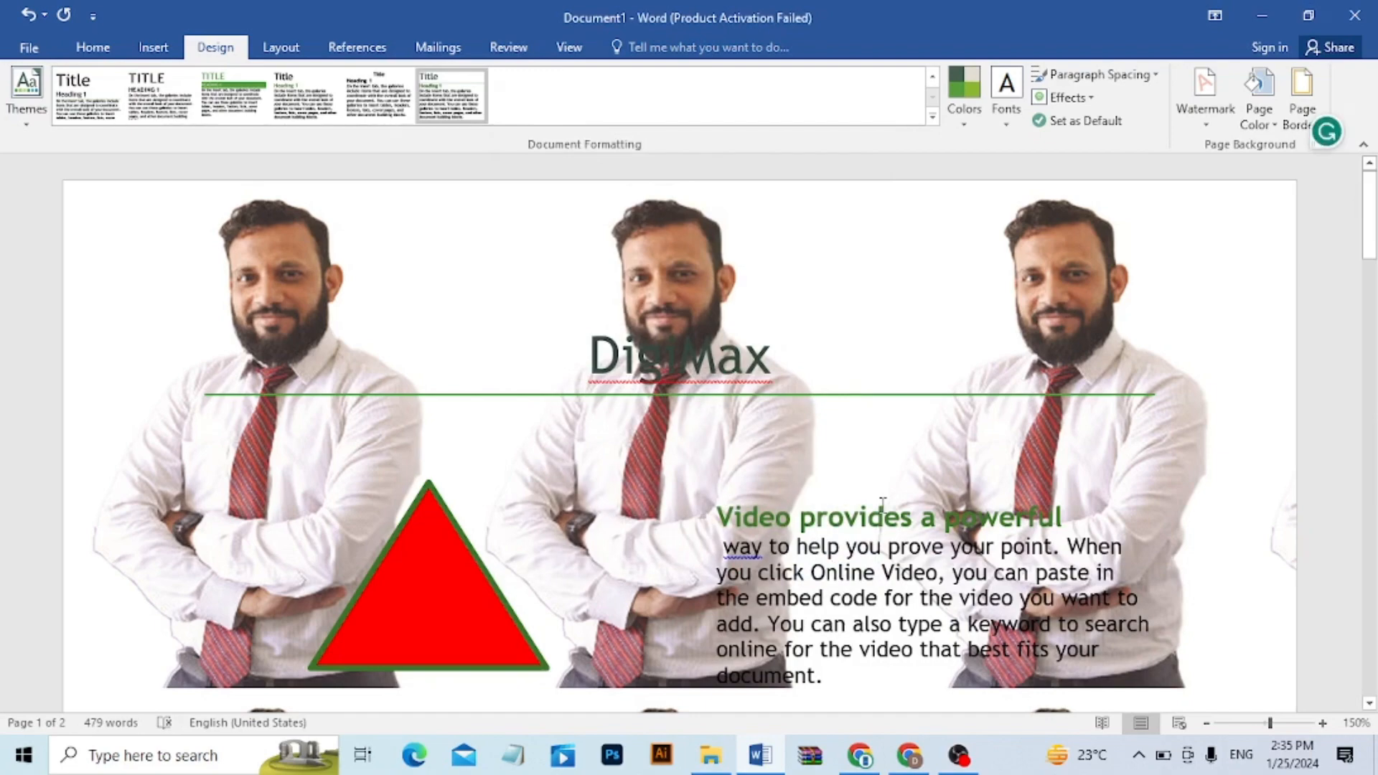
- Undo the picture fill and the earlier page background fills
key(ctrl+z)
scroll(884, 508, down, 10)
key(ctrl+z)
key(ctrl+z)
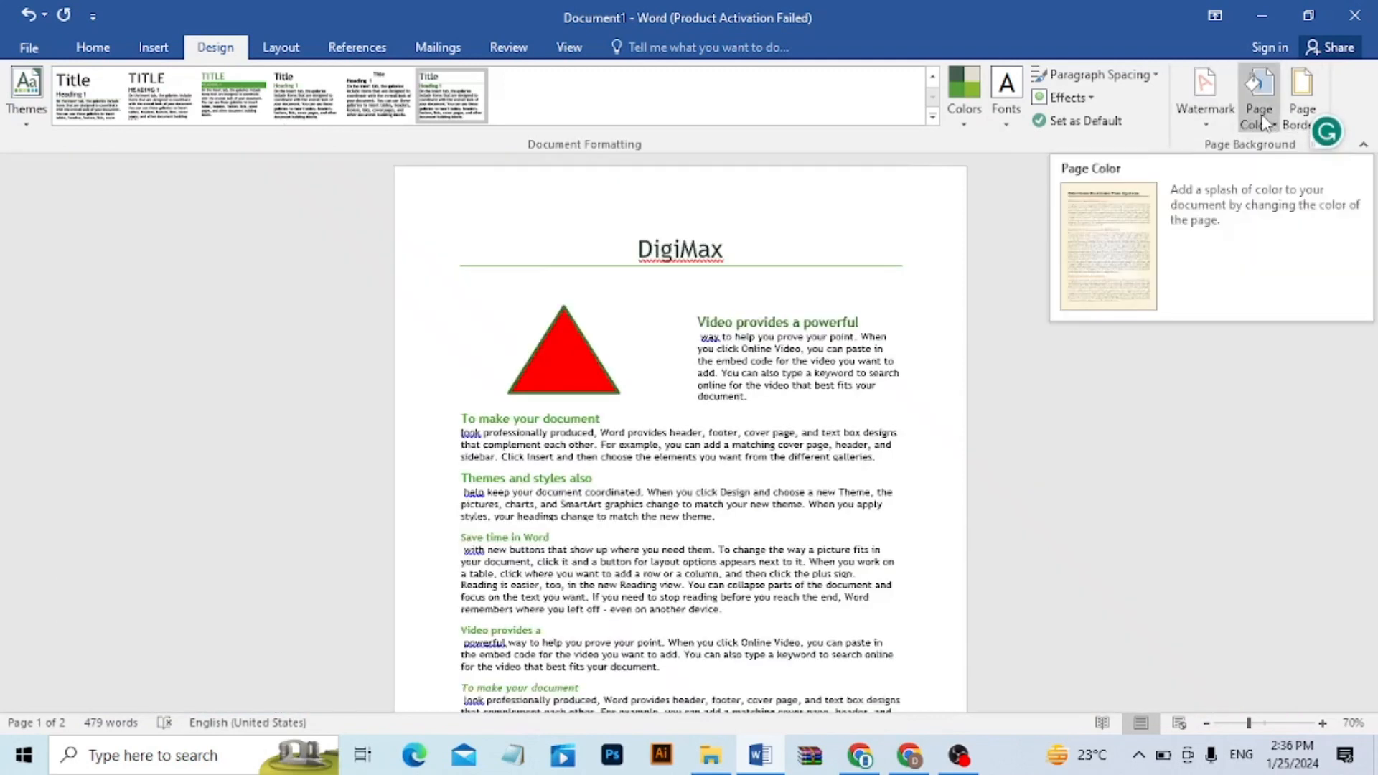
- Choose the Box setting for a whole-document page border, try several line styles, and select the fine dashed line, third in the list
click(1303, 119)
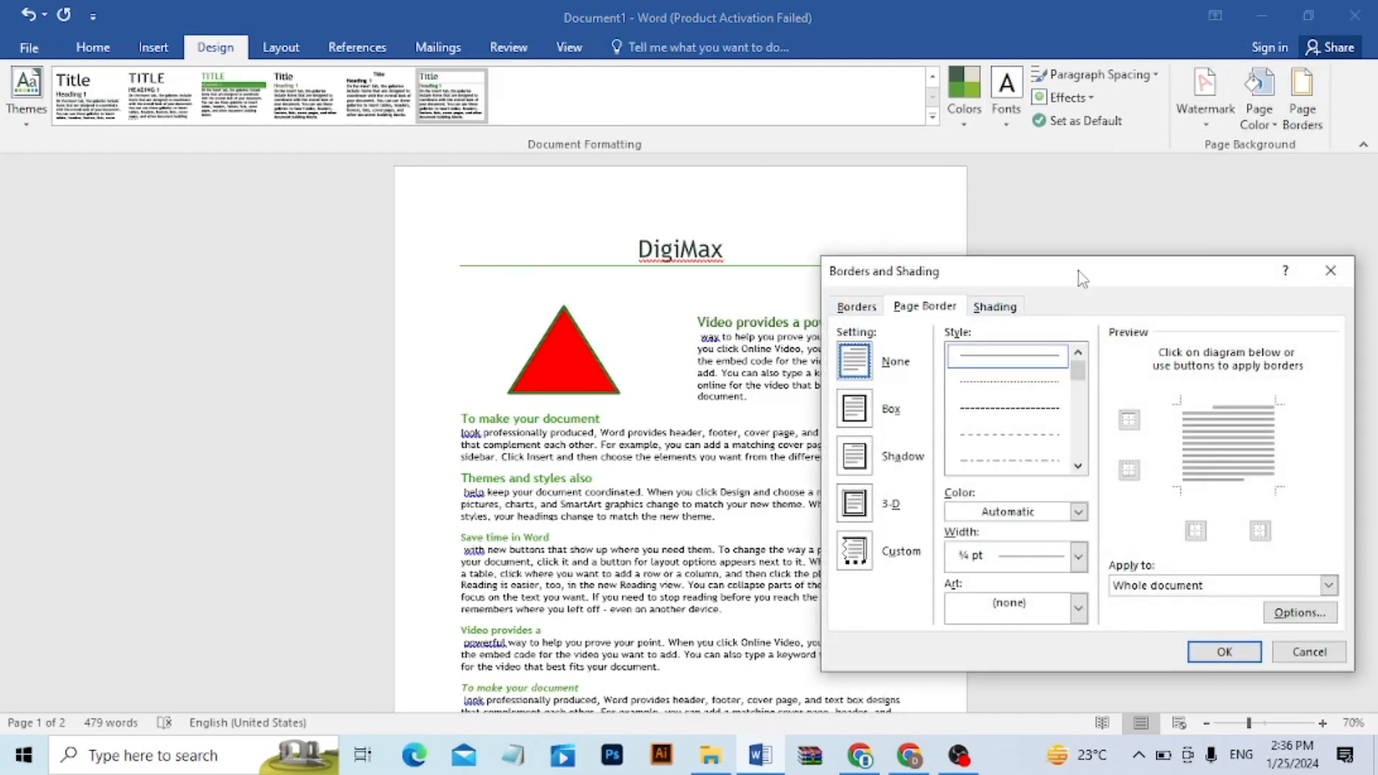
drag(1082, 279, 1079, 195)
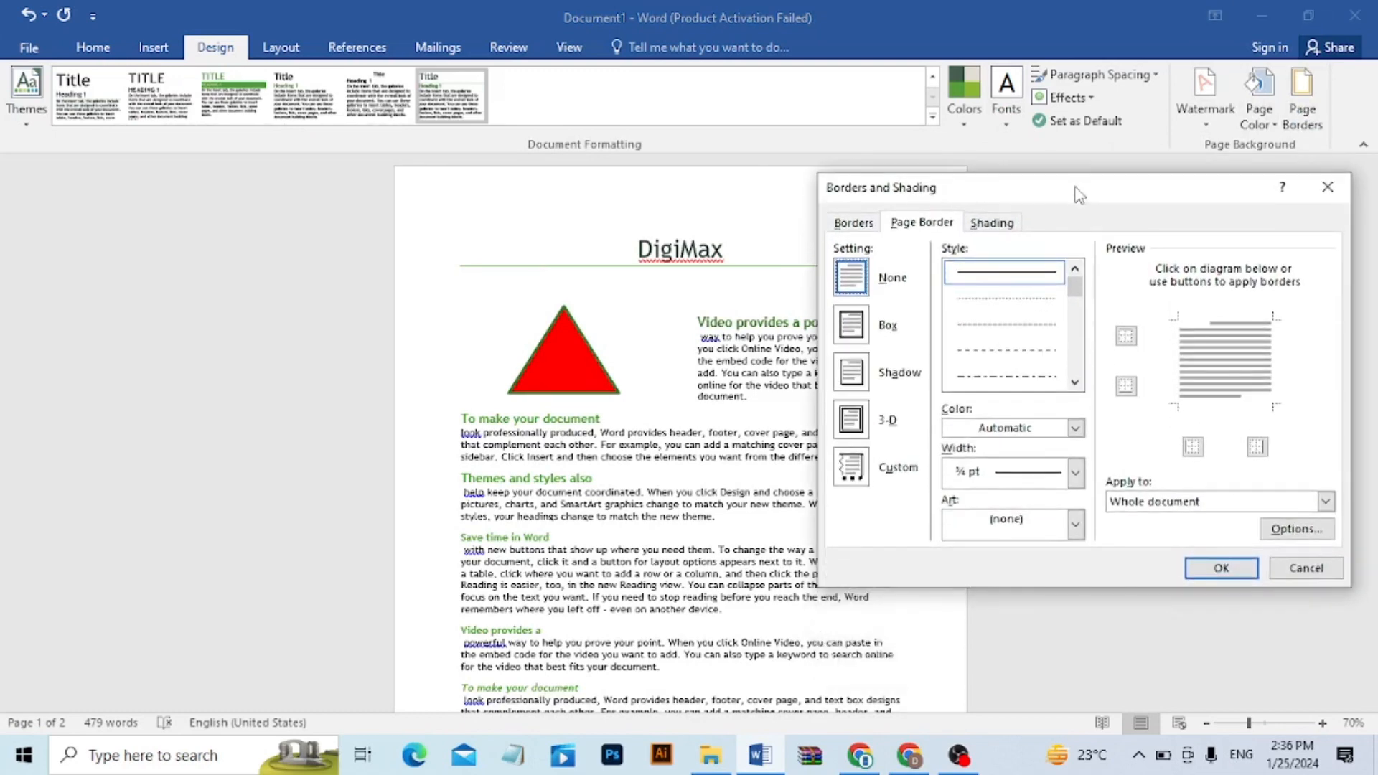
click(854, 324)
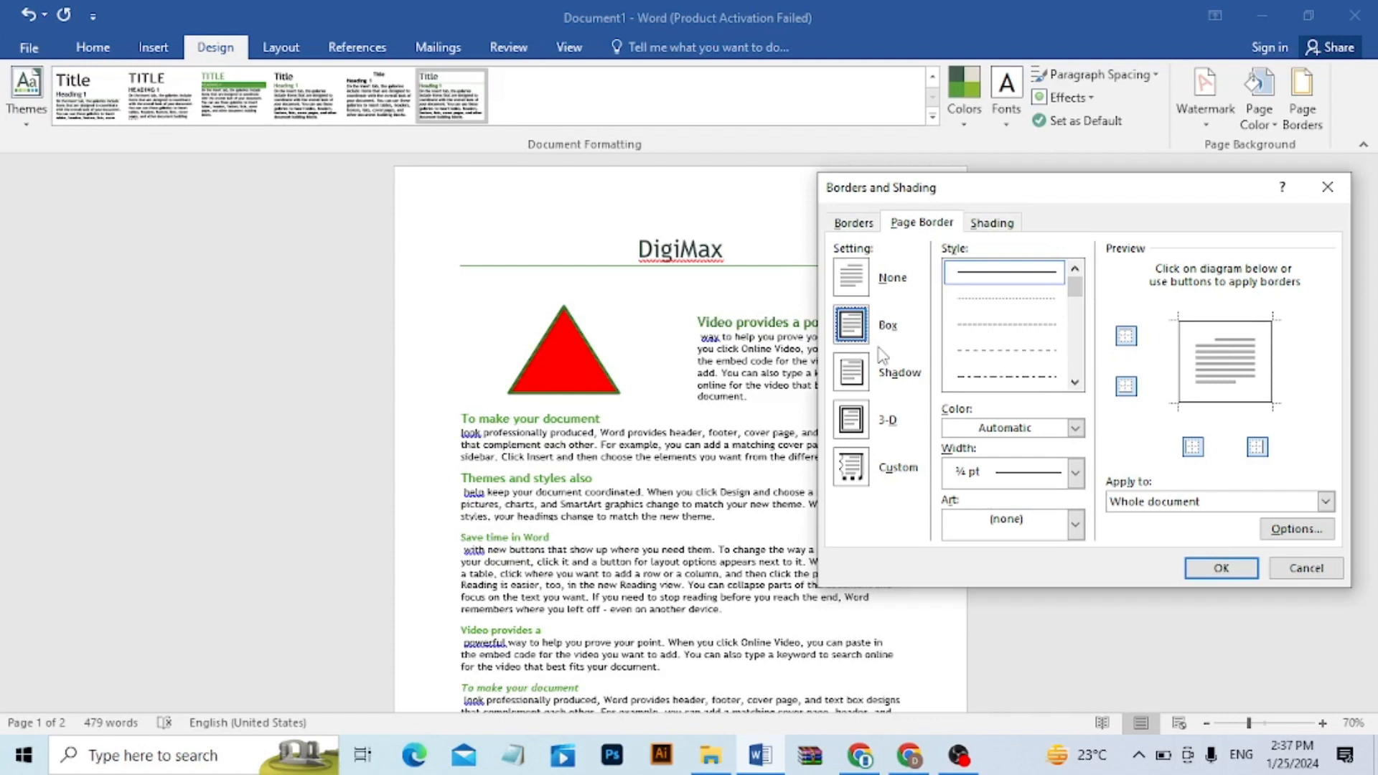
click(1025, 328)
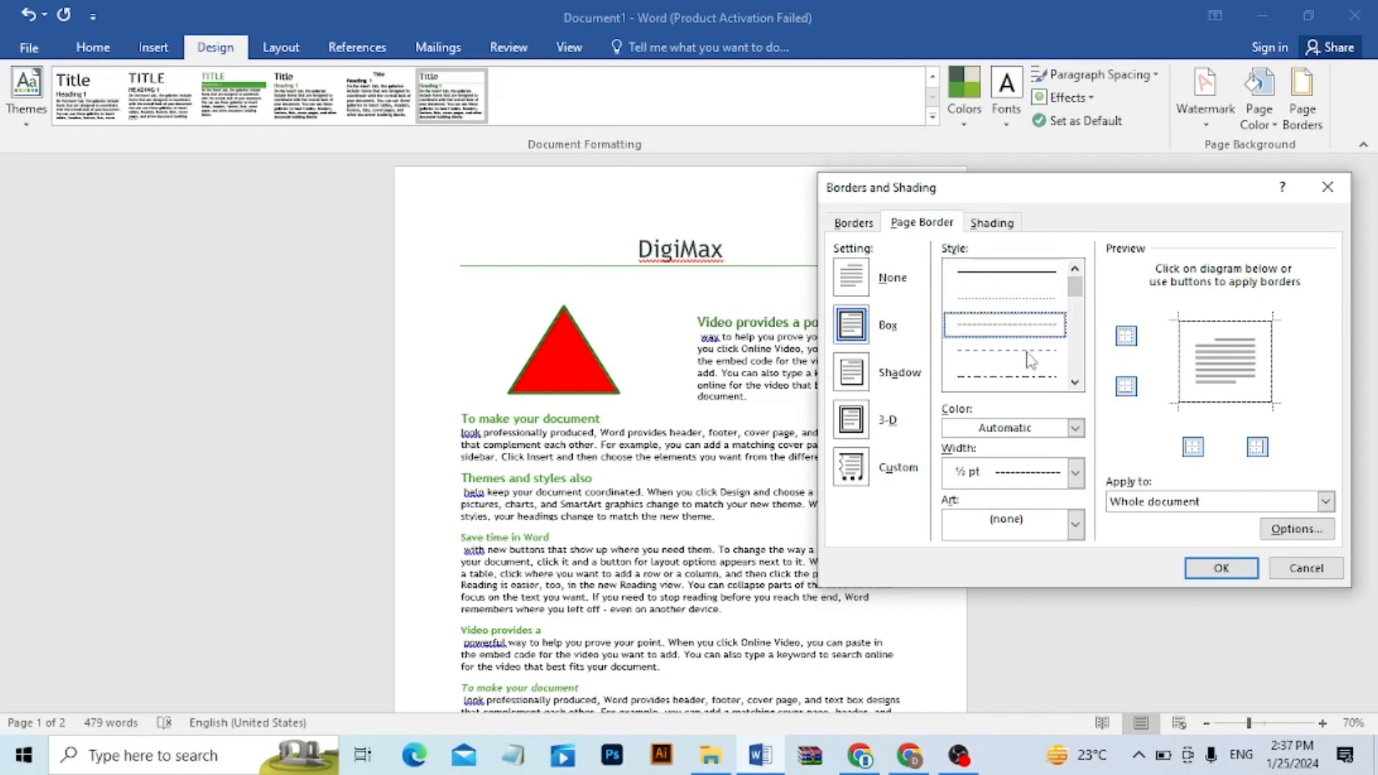
click(1031, 362)
click(1032, 378)
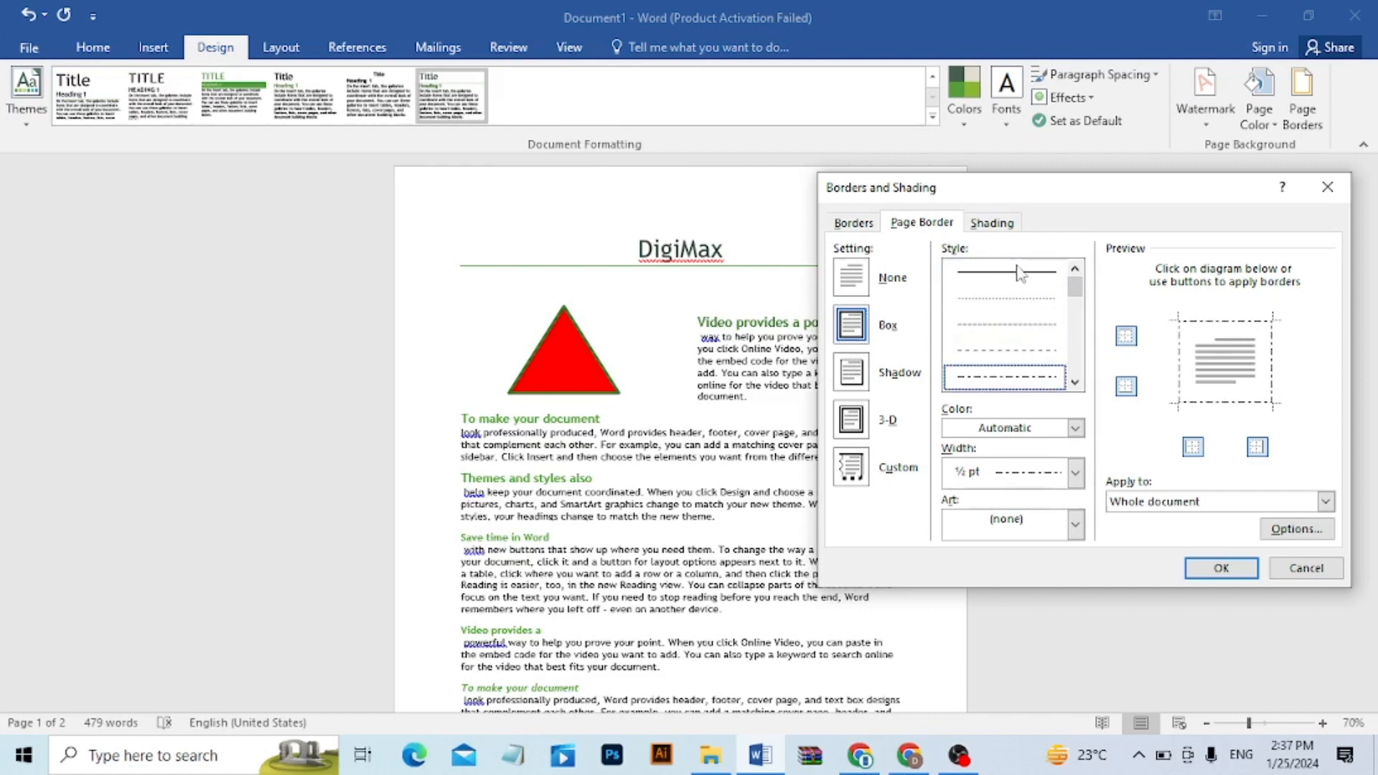
click(1019, 273)
click(1021, 300)
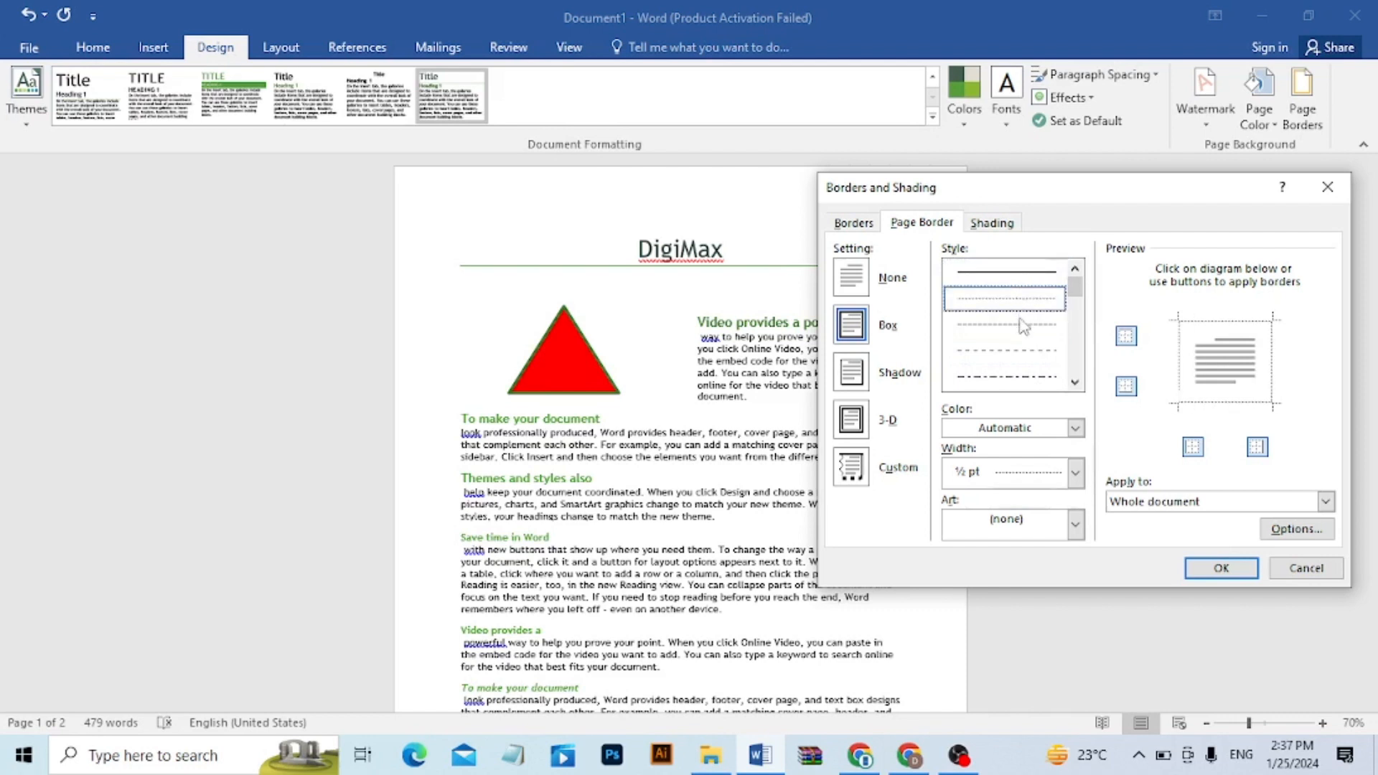
click(1023, 327)
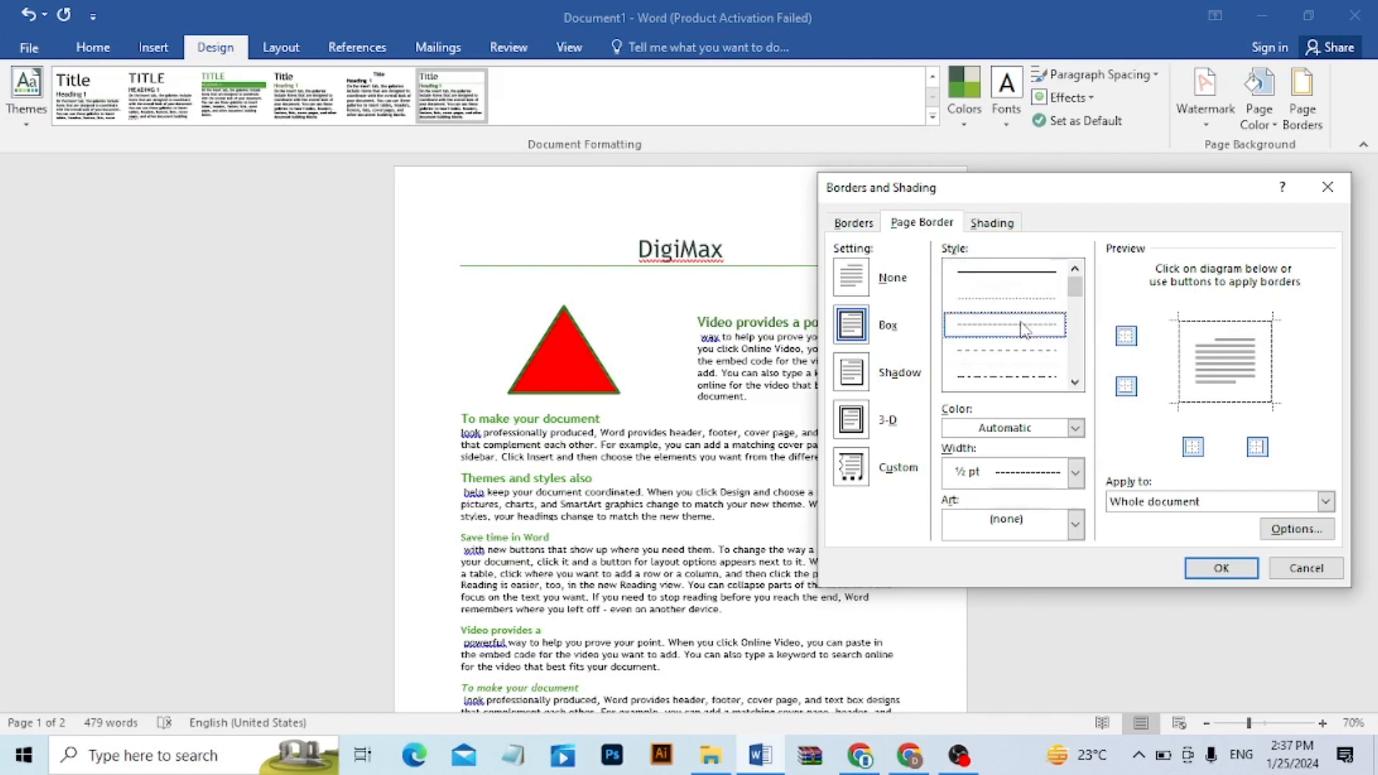
- Set the dashed page border's color to standard dark blue and its width to 1½ pt, and apply it
click(1075, 429)
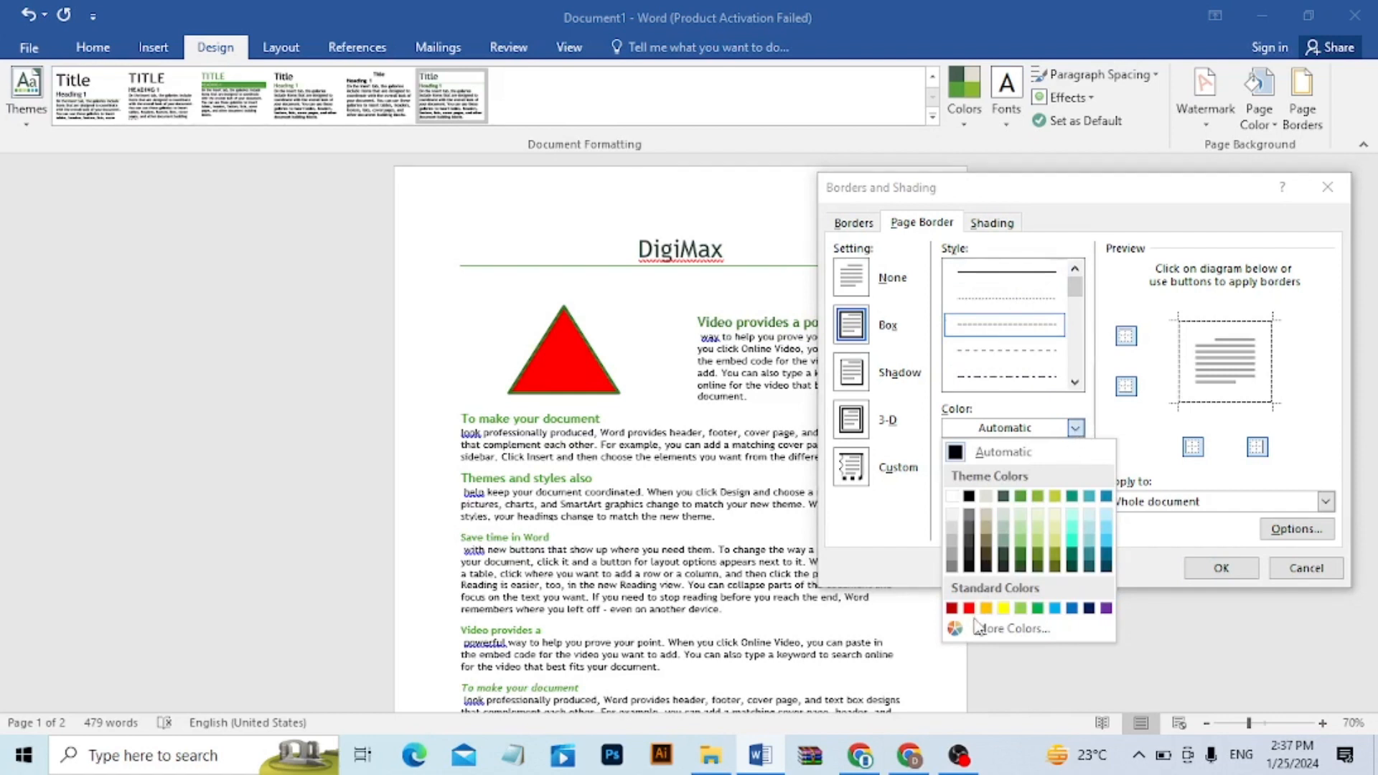
click(1088, 608)
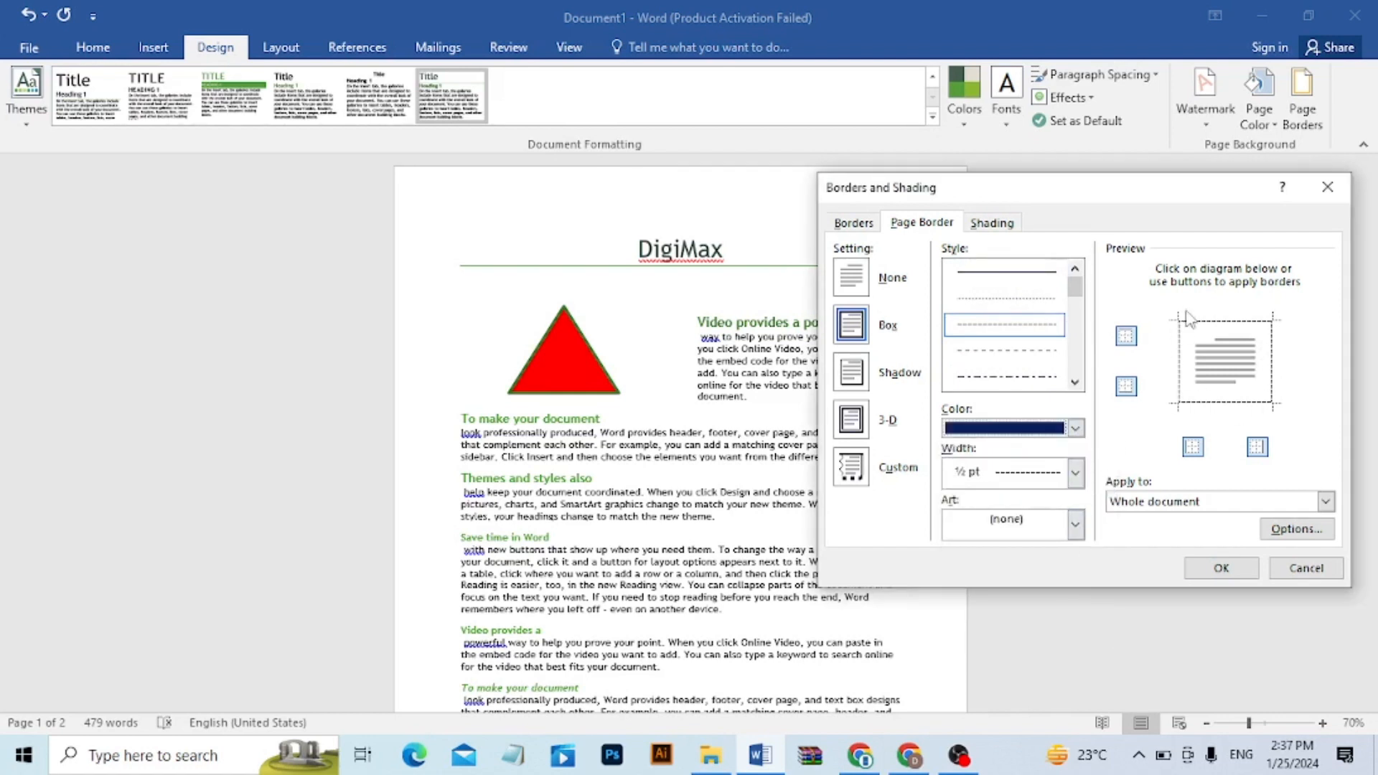
click(1075, 473)
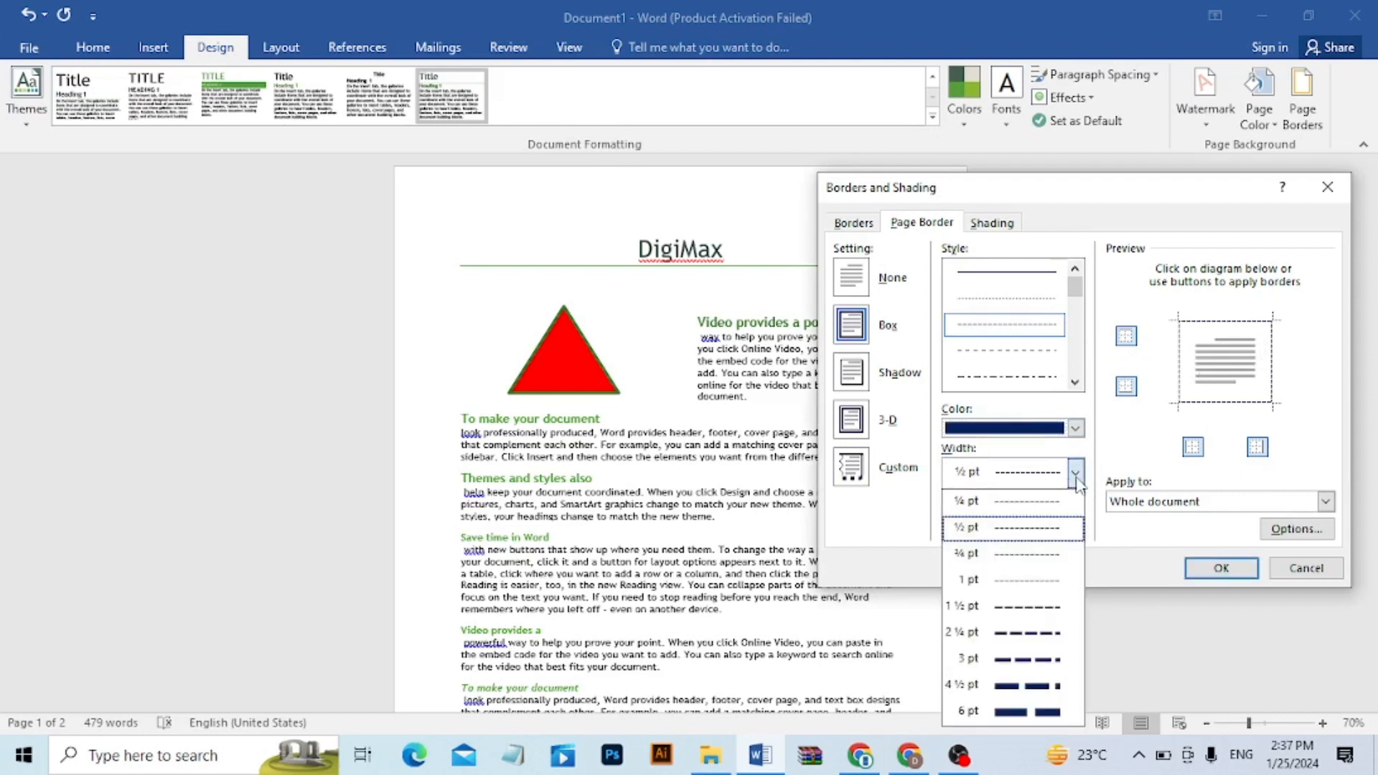
click(1044, 609)
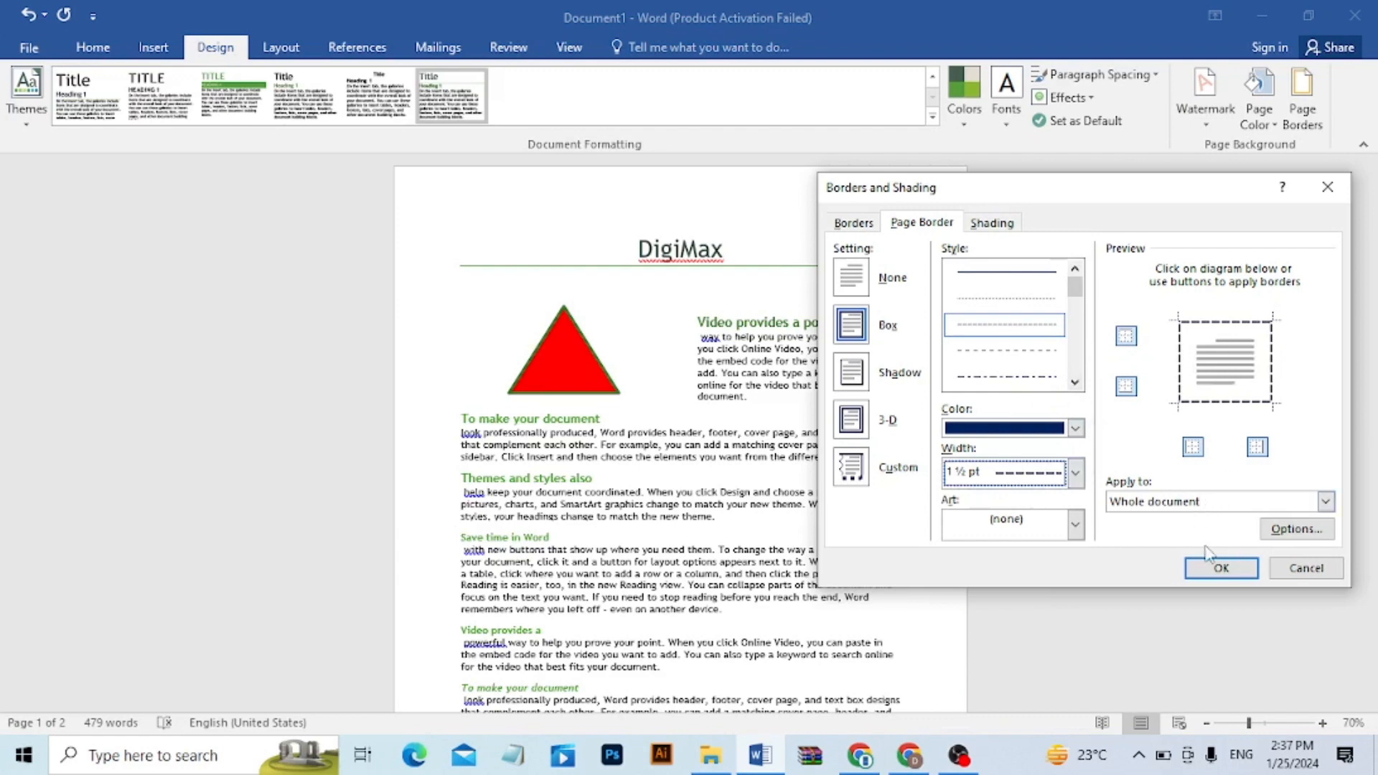
click(1220, 567)
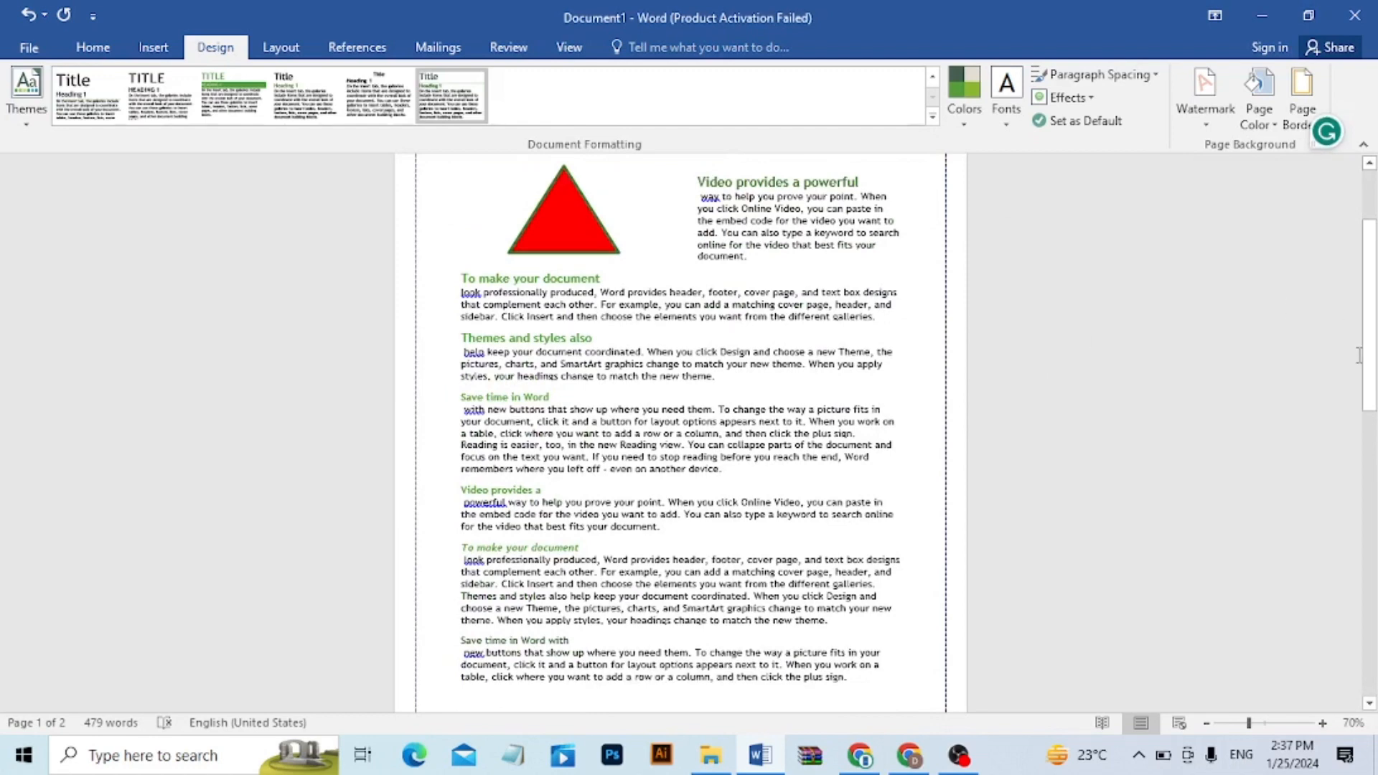
drag(1368, 351, 1374, 287)
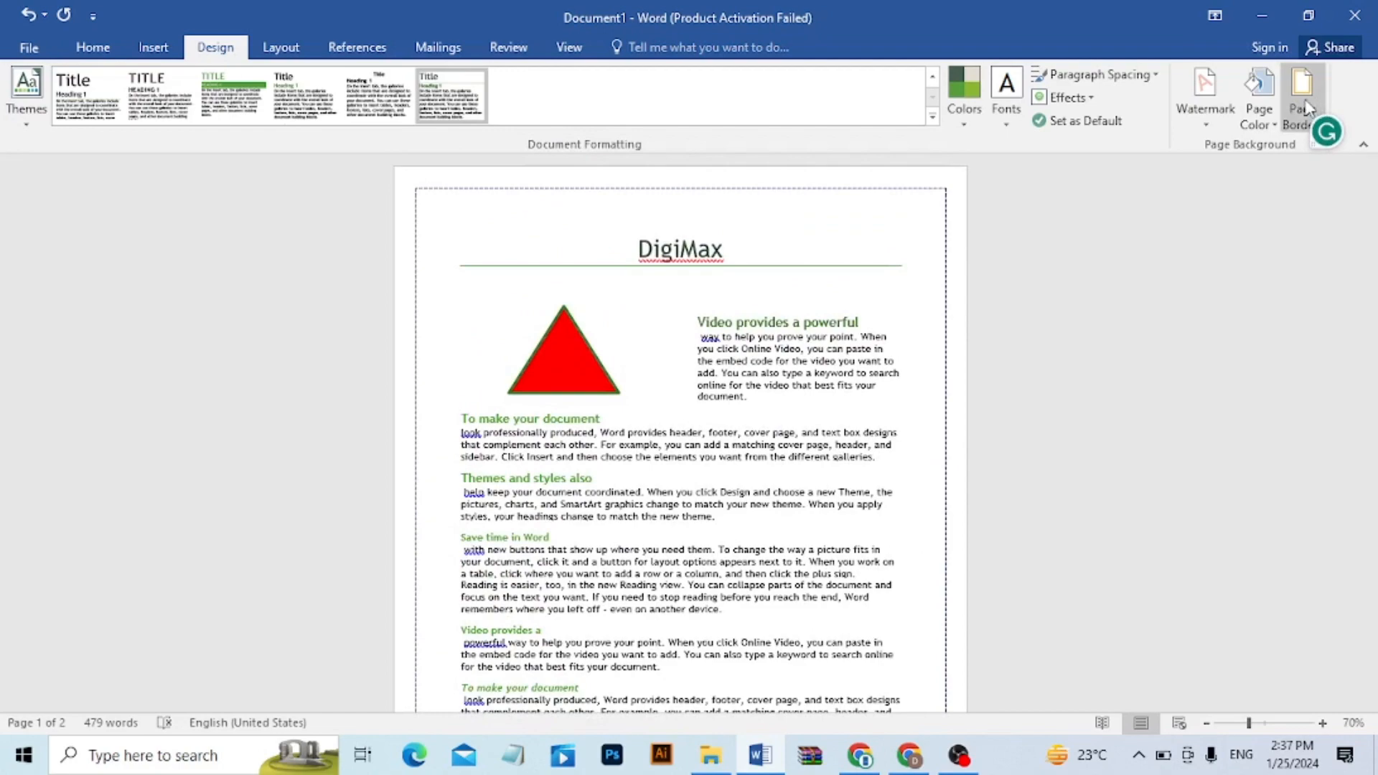
- Change the whole document's page border to the Shadow setting with a solid ½ pt line
click(1302, 99)
click(851, 372)
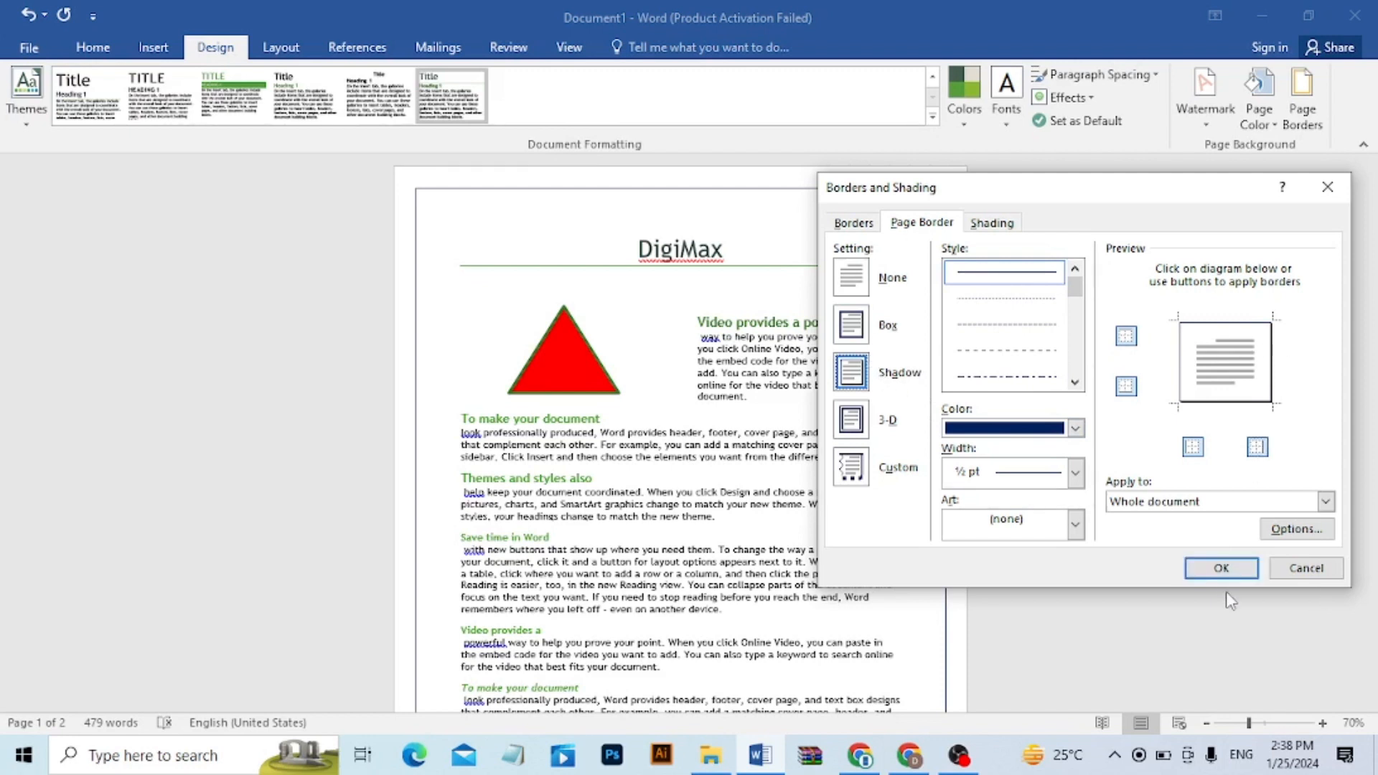
click(1220, 569)
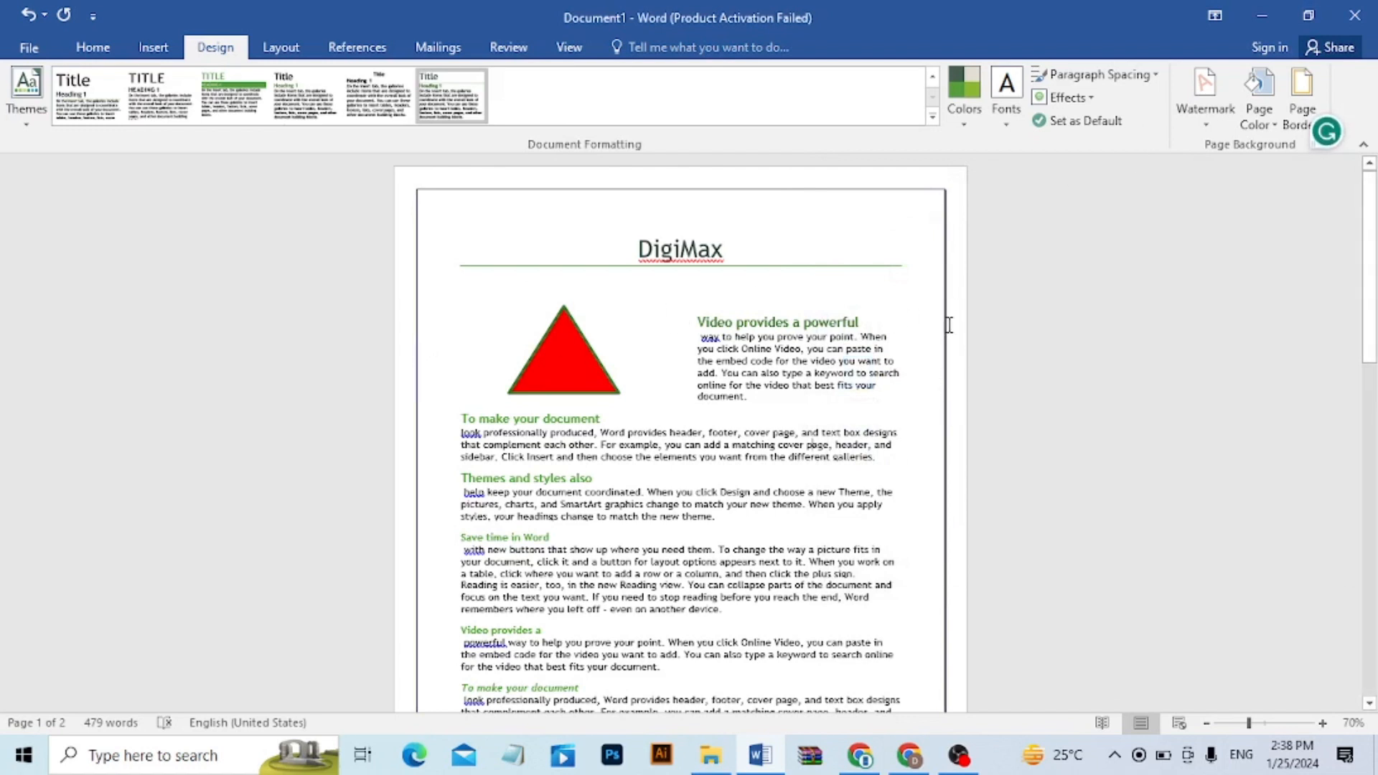
- Replace the page border with the red apple art border around the whole document
click(1303, 102)
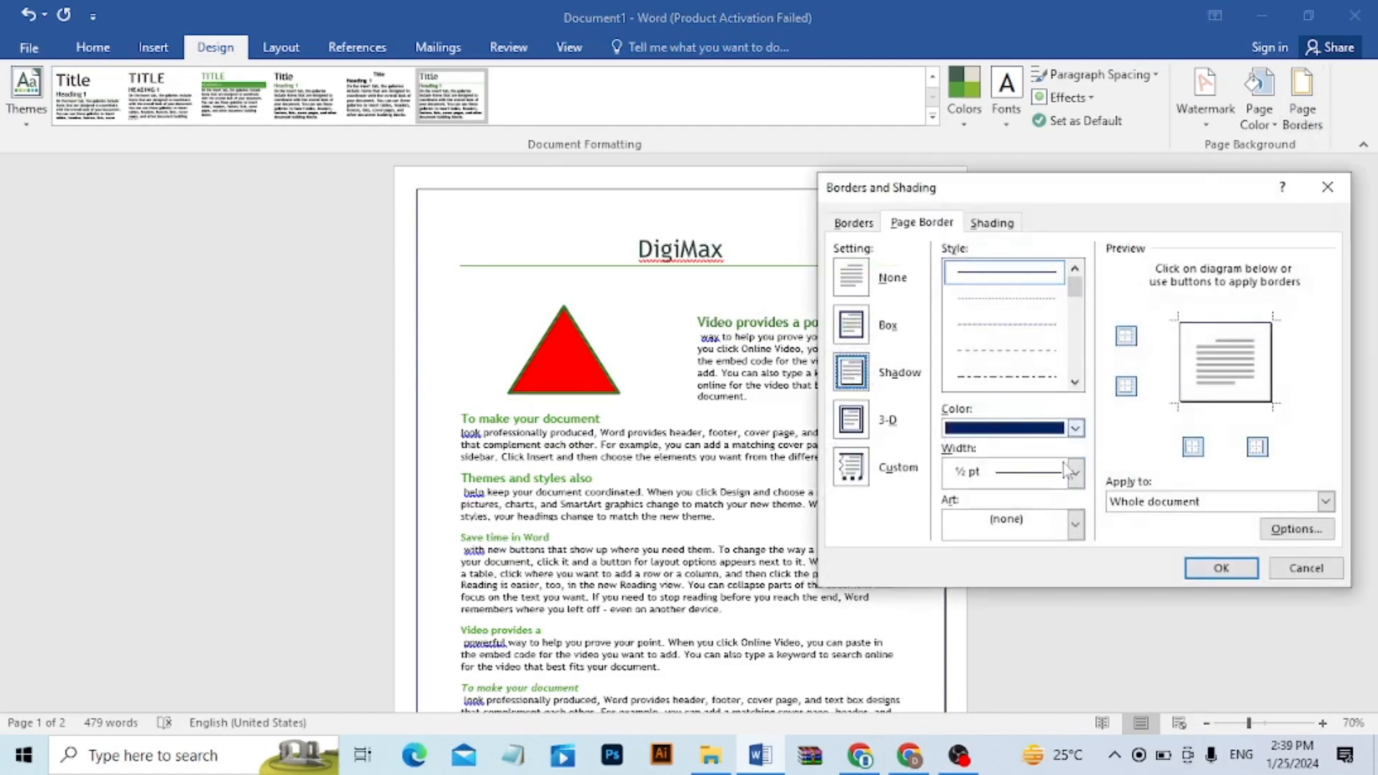
click(1075, 524)
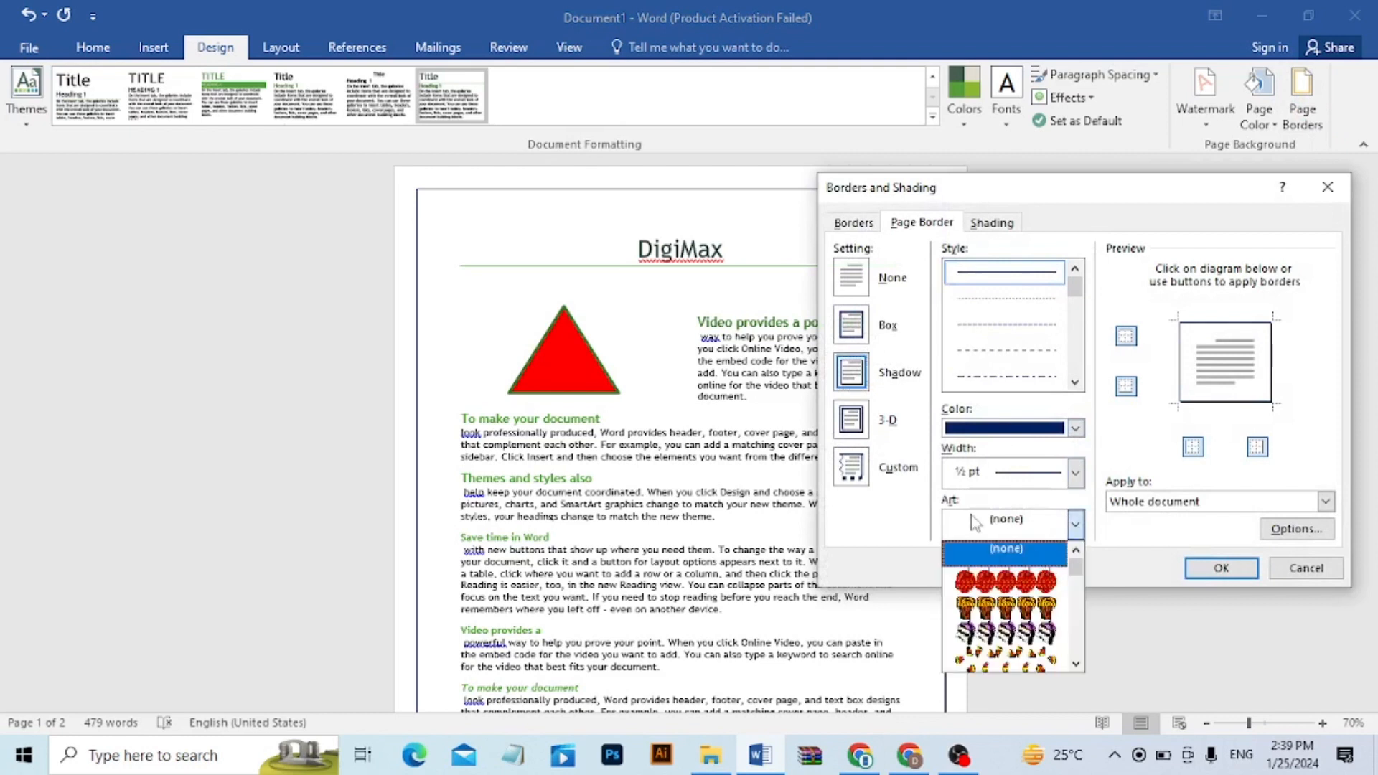
click(1039, 576)
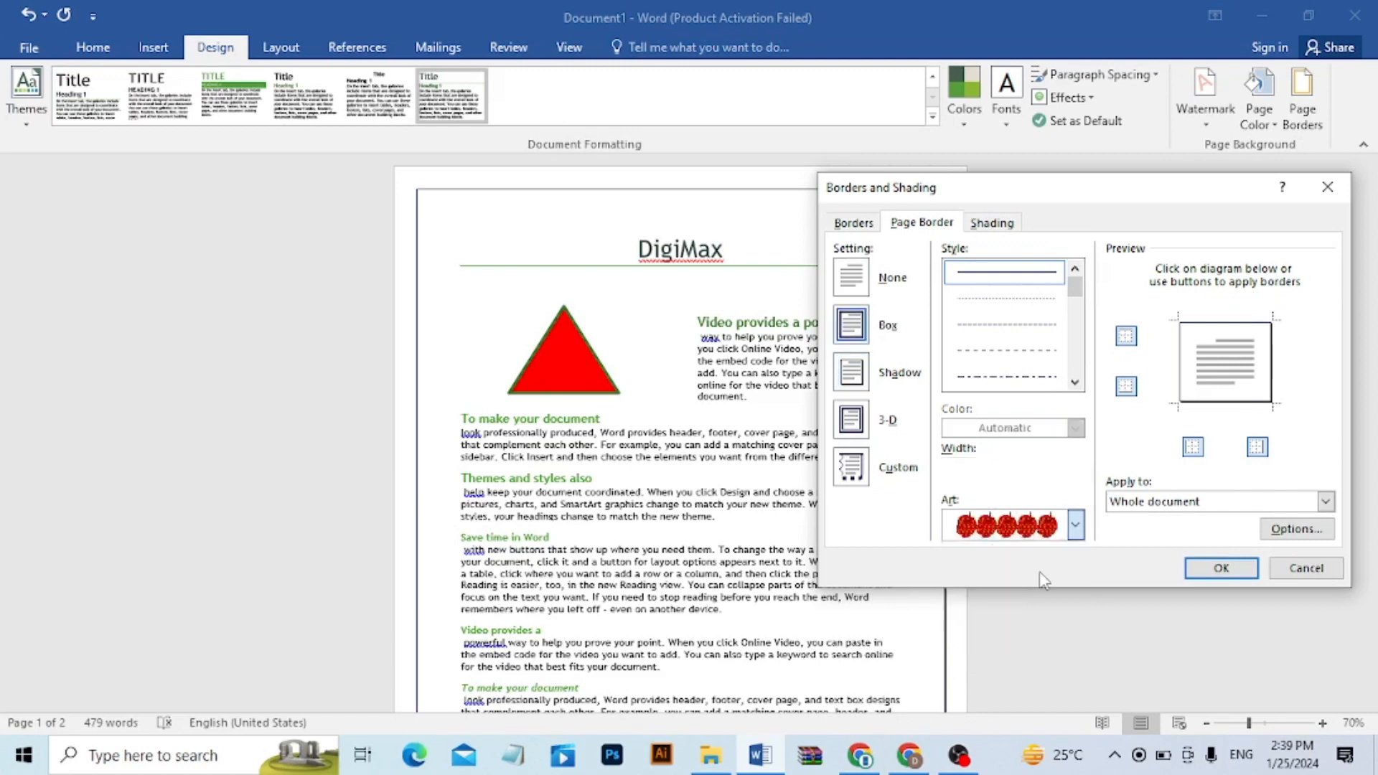
click(1220, 569)
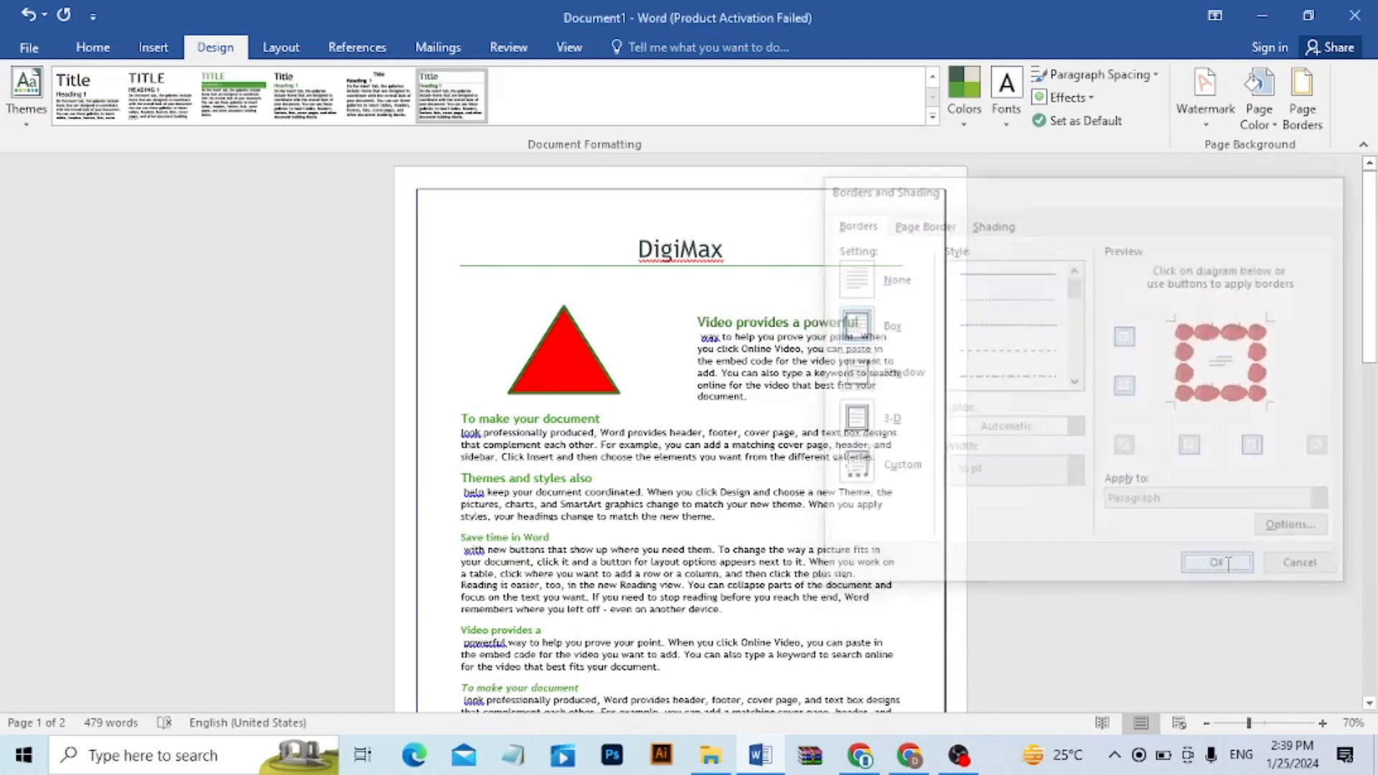
mouse_move(1369, 280)
mouse_down()
mouse_move(1372, 368)
mouse_move(1372, 277)
mouse_up()
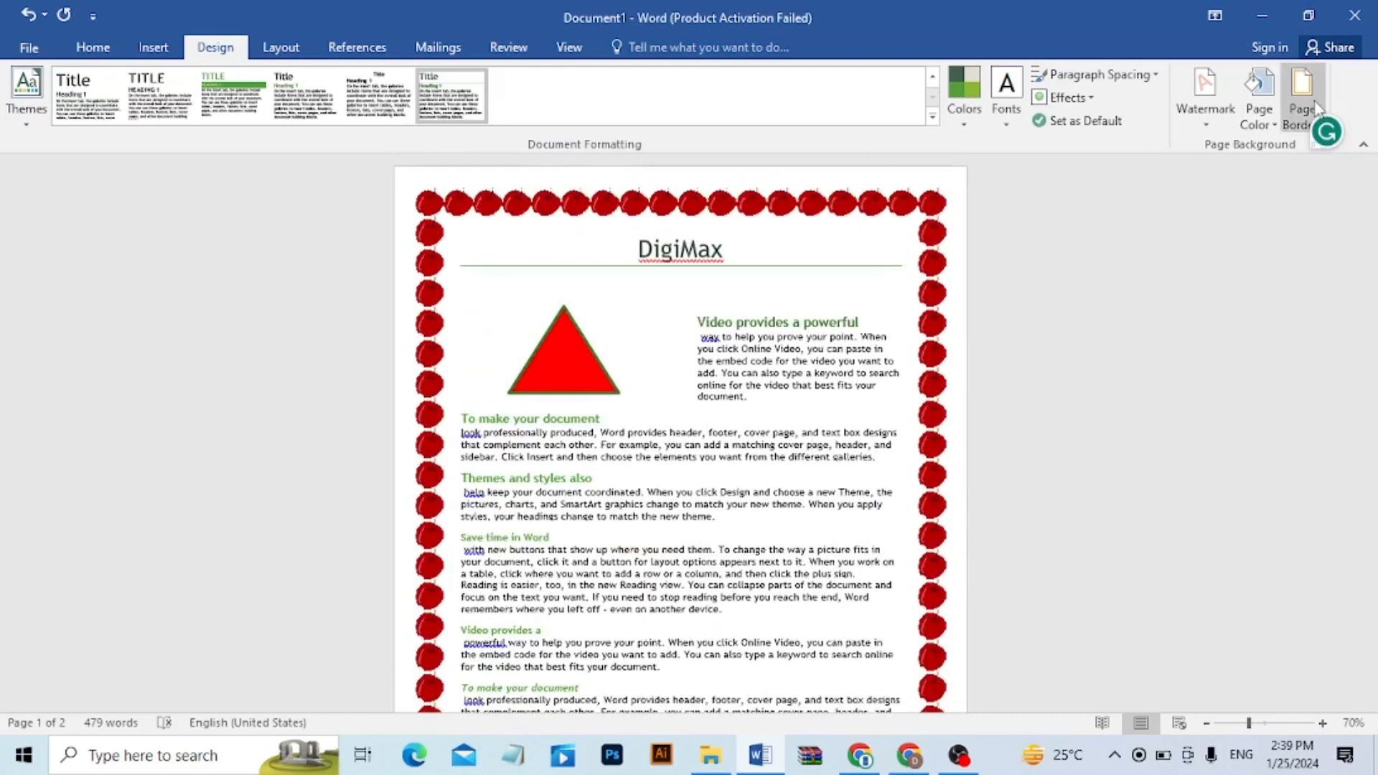
click(1305, 96)
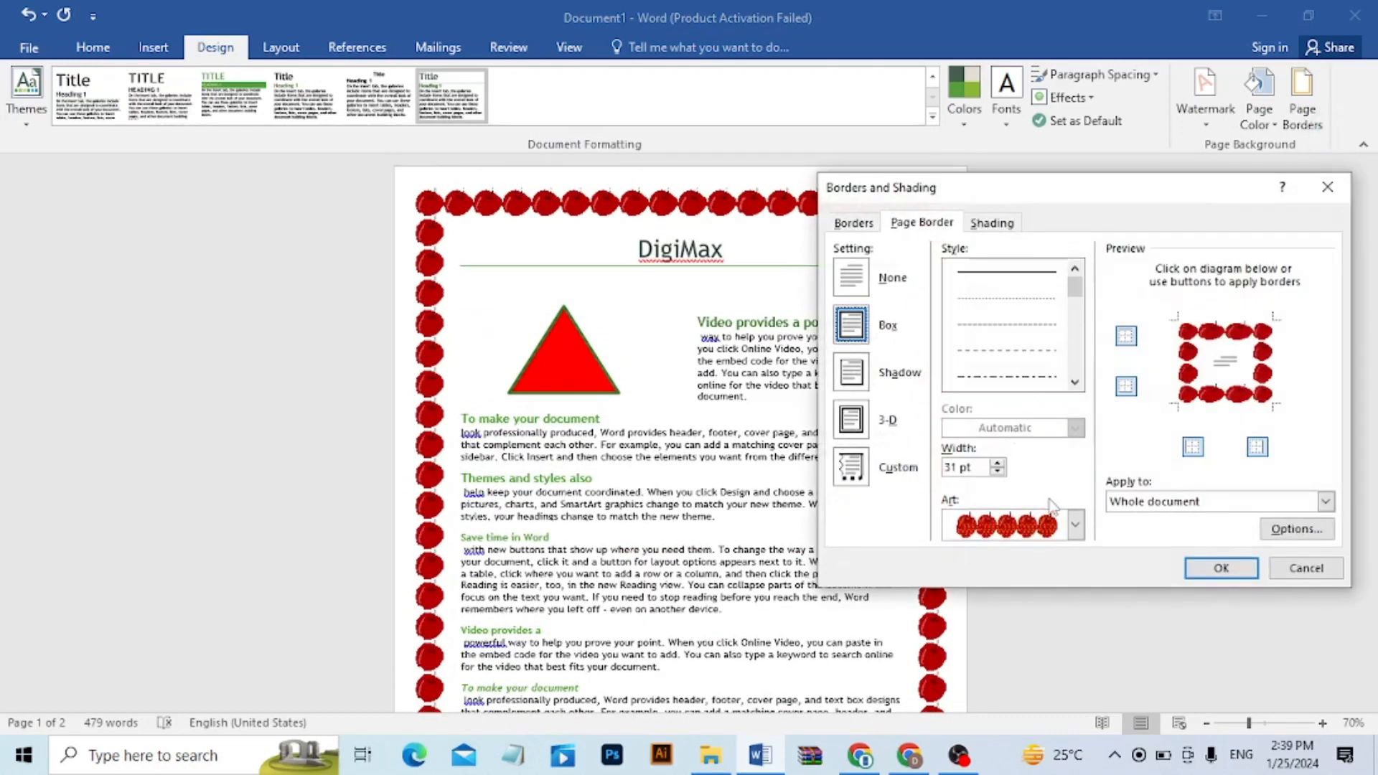
click(1076, 526)
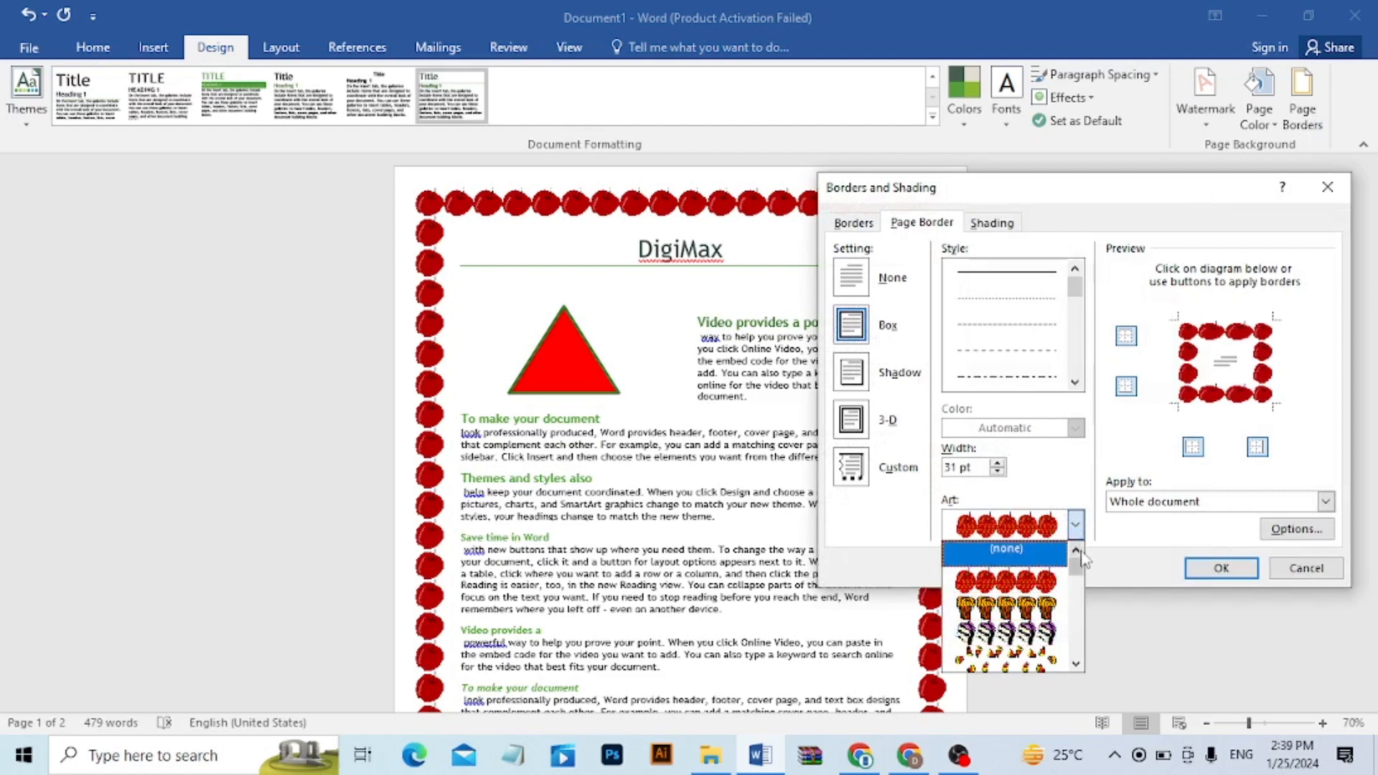
click(1074, 490)
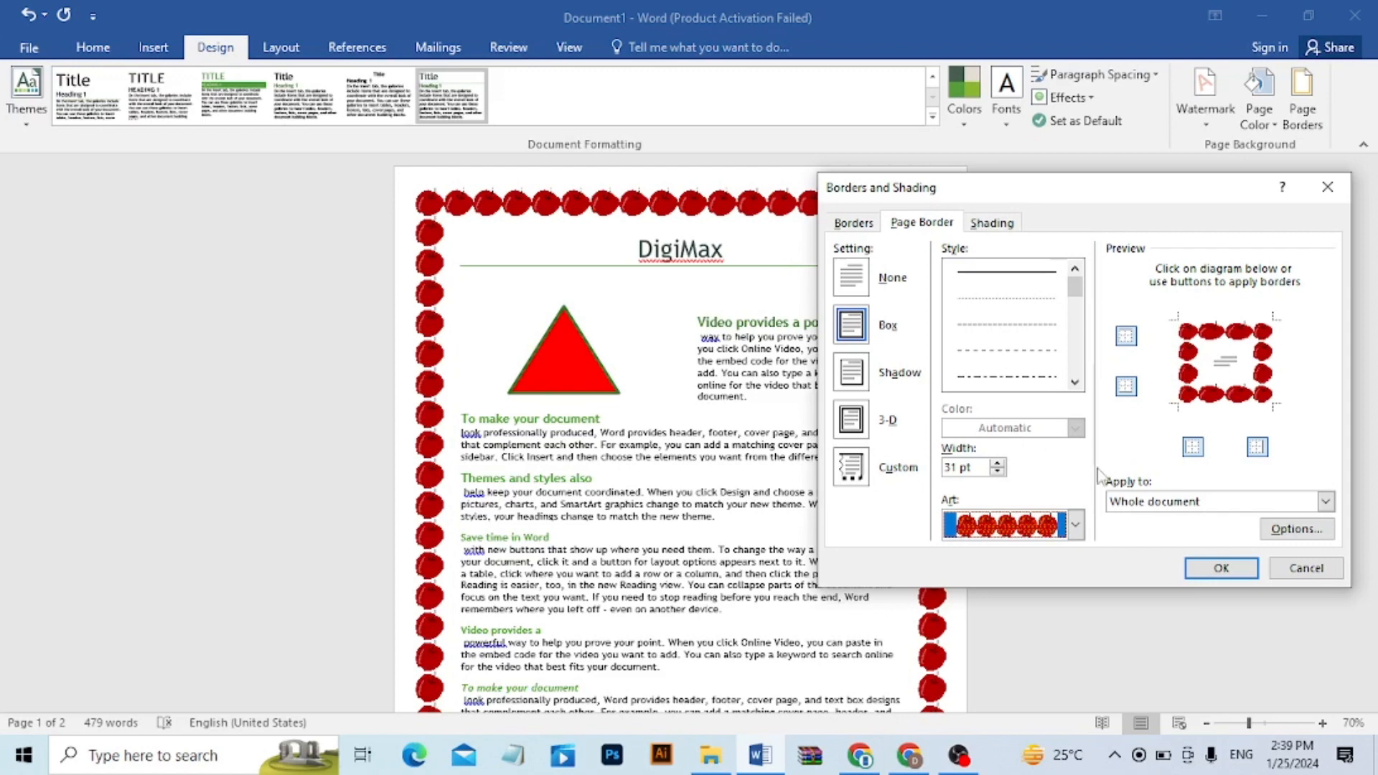
click(1300, 570)
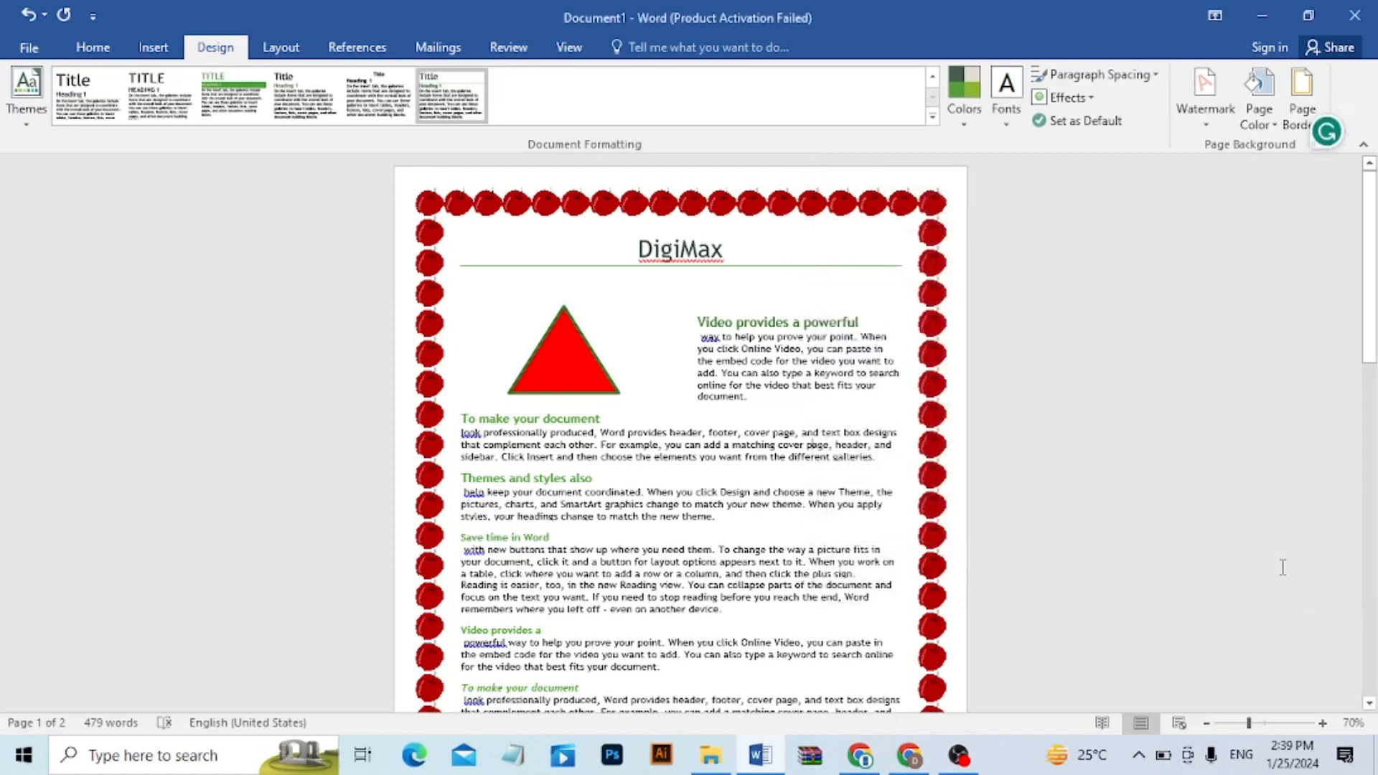
- Check the apple-bordered document in the print preview and return to the editing view
key(ctrl+p)
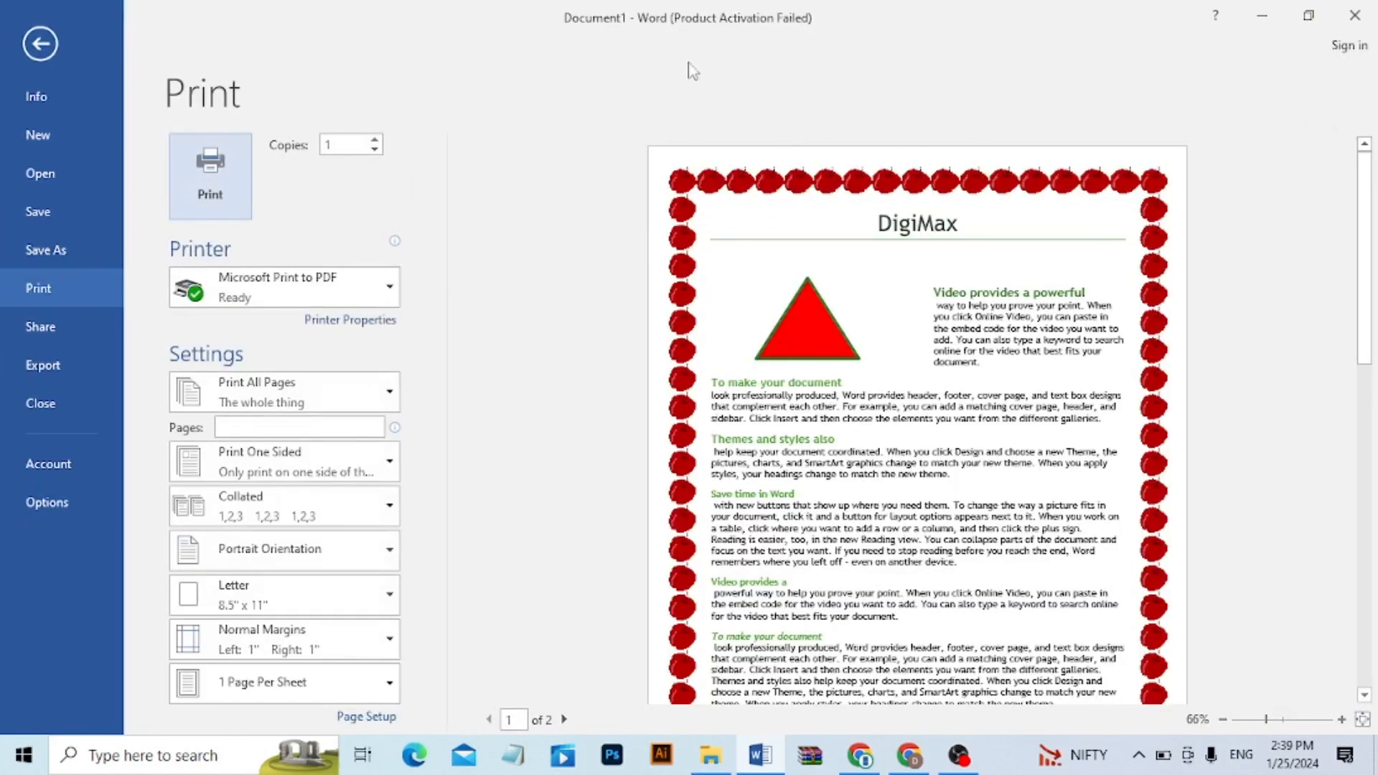
click(38, 45)
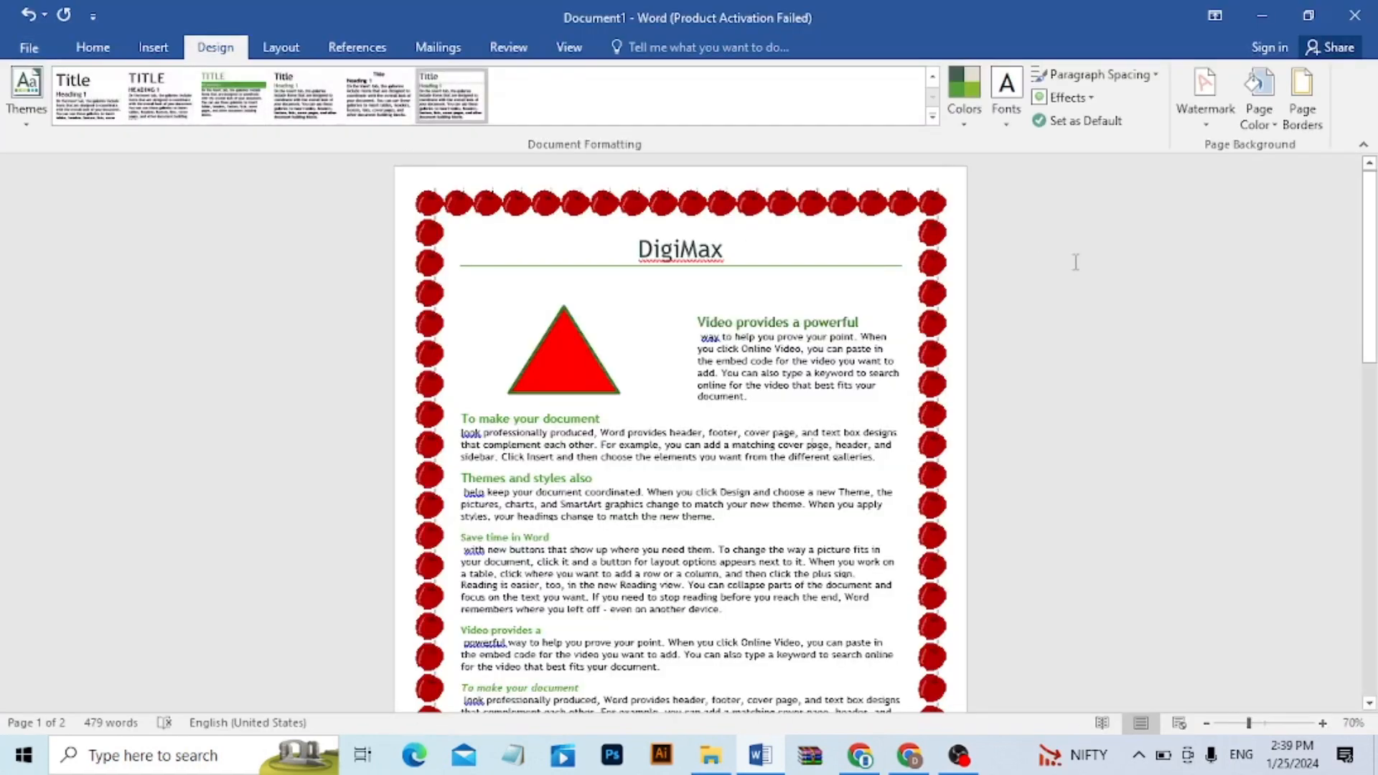
mouse_move(1372, 325)
mouse_down()
mouse_move(1372, 338)
mouse_move(1374, 310)
mouse_move(1335, 656)
mouse_move(1375, 473)
mouse_move(1372, 327)
mouse_up()
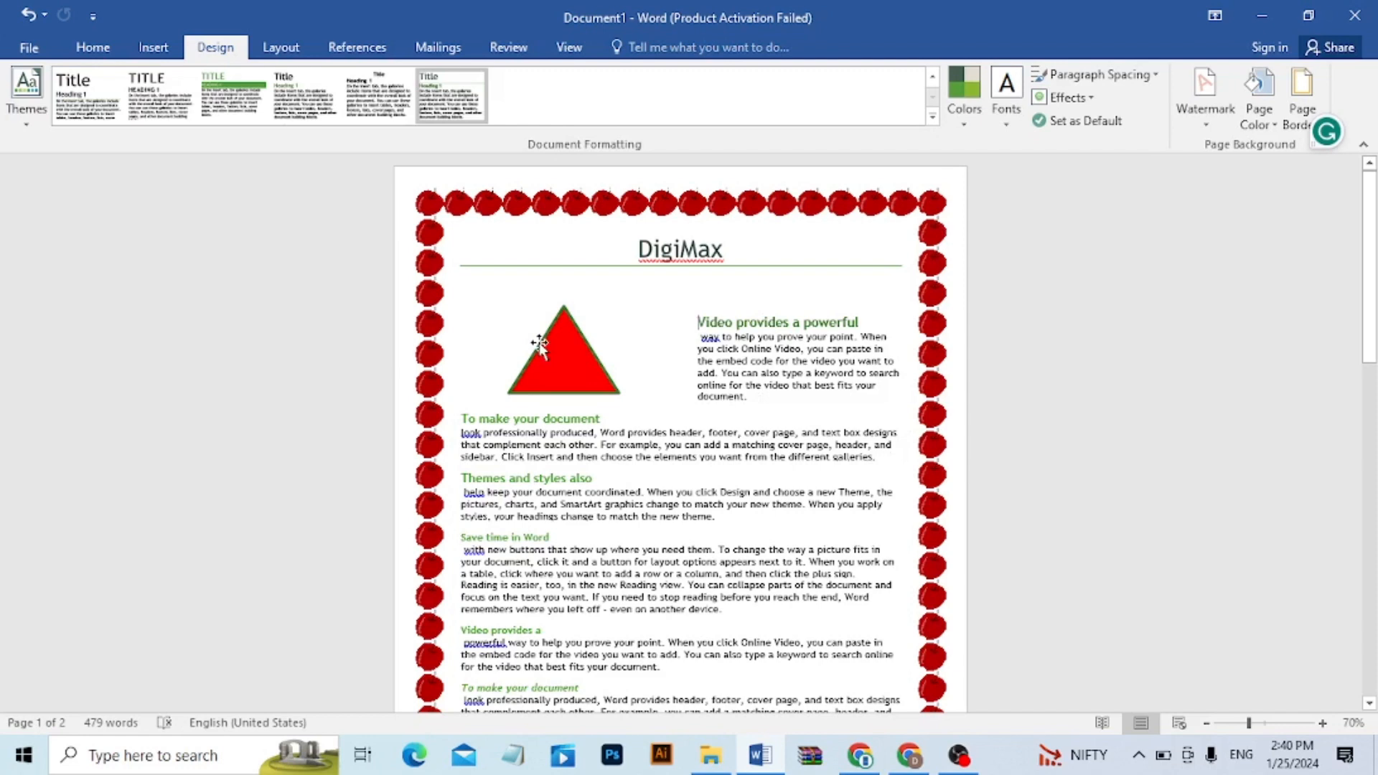
- Insert a Next Page section break before the word "online" in the first paragraph beside the triangle
mouse_move(1371, 359)
mouse_down()
mouse_move(1372, 545)
mouse_move(1370, 363)
mouse_up()
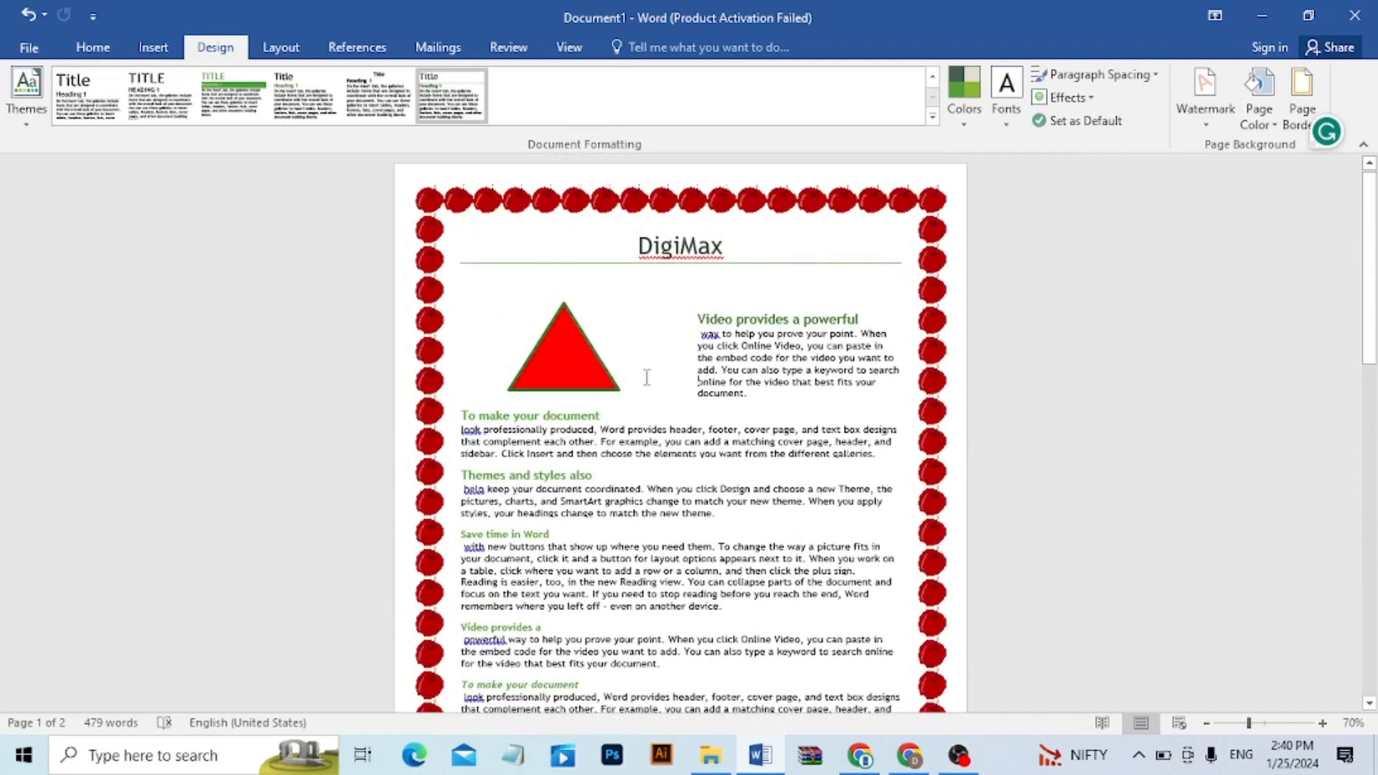
double_click(713, 381)
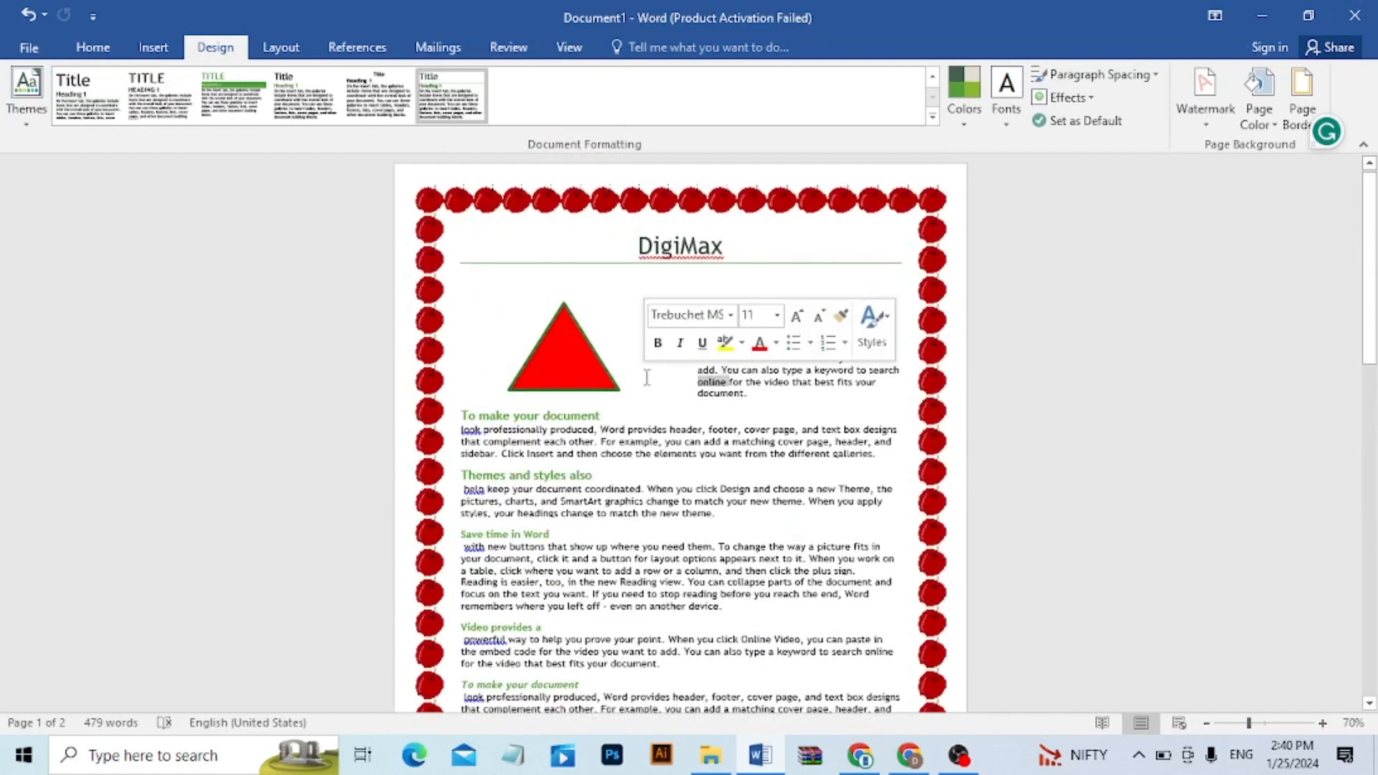
click(281, 48)
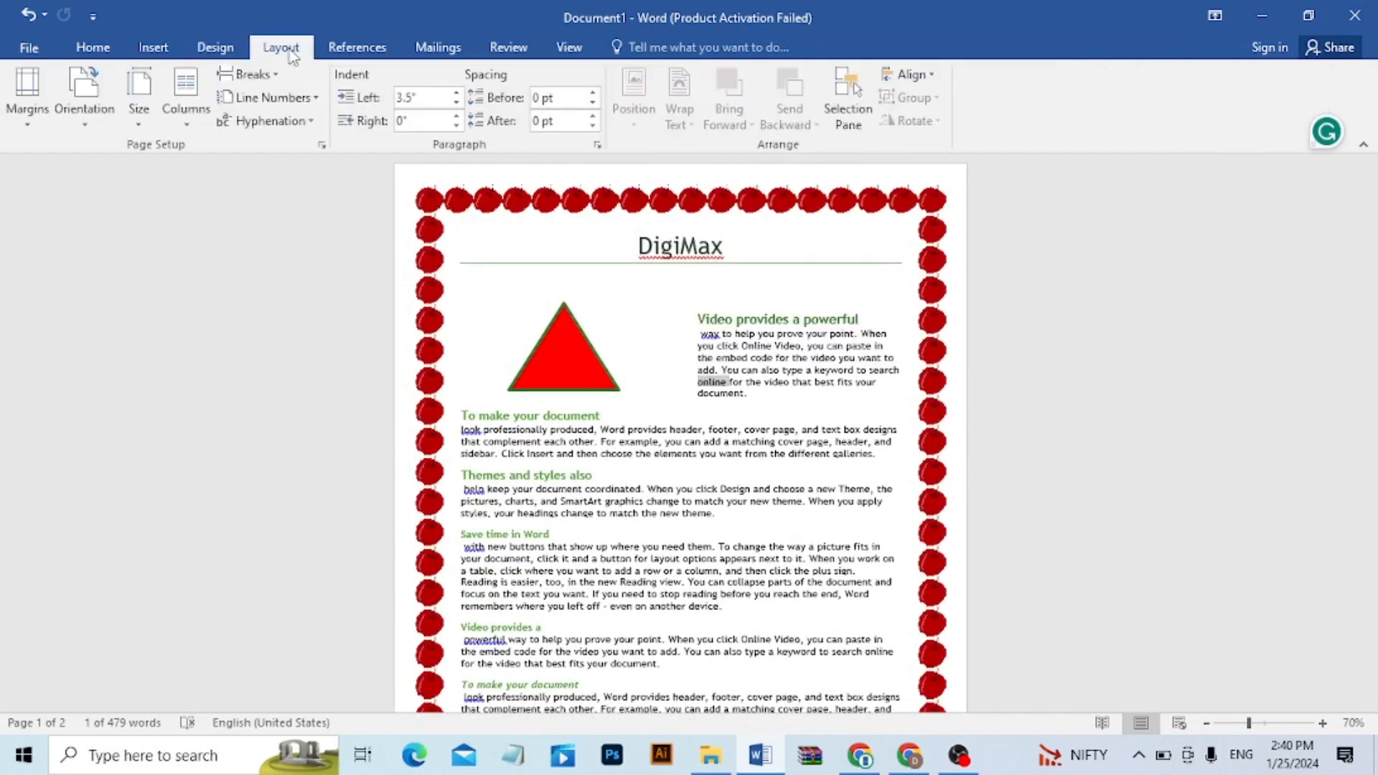
click(275, 84)
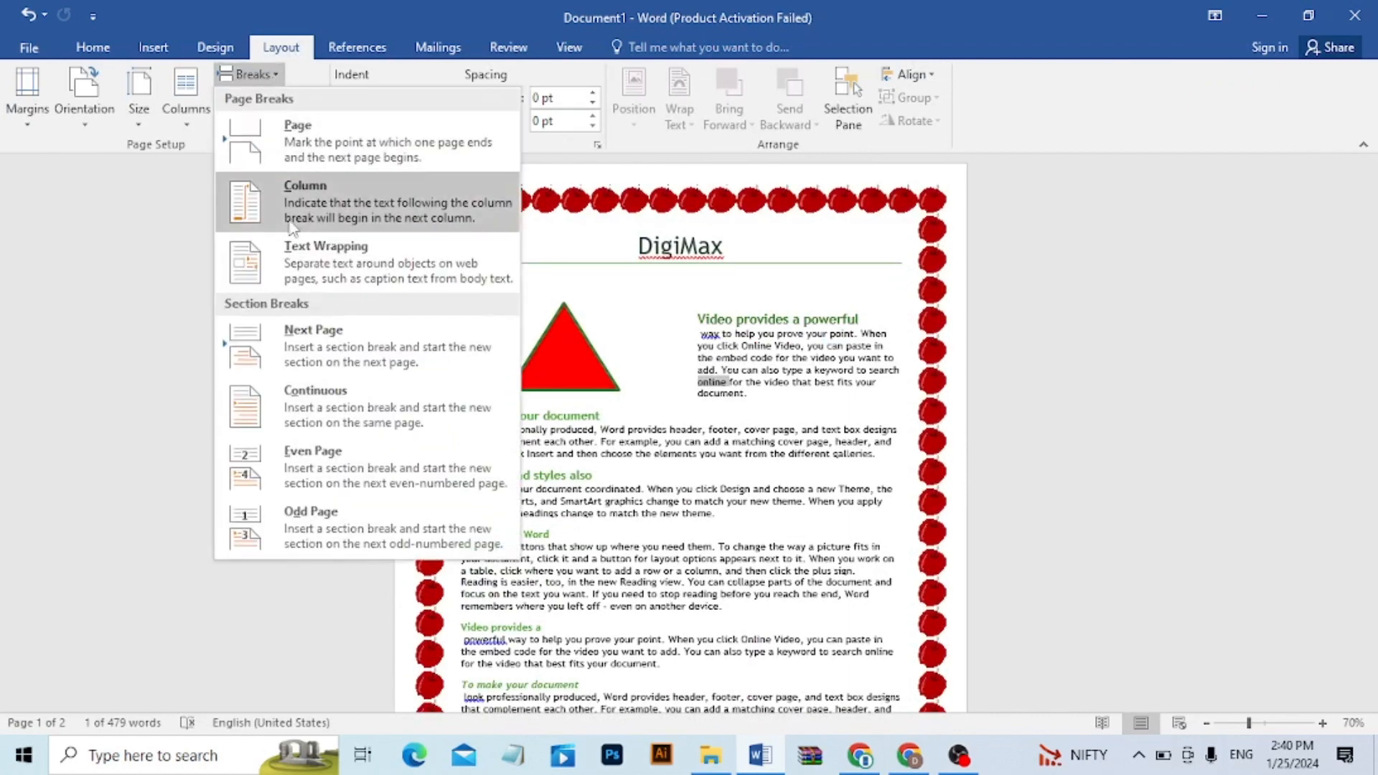
click(308, 337)
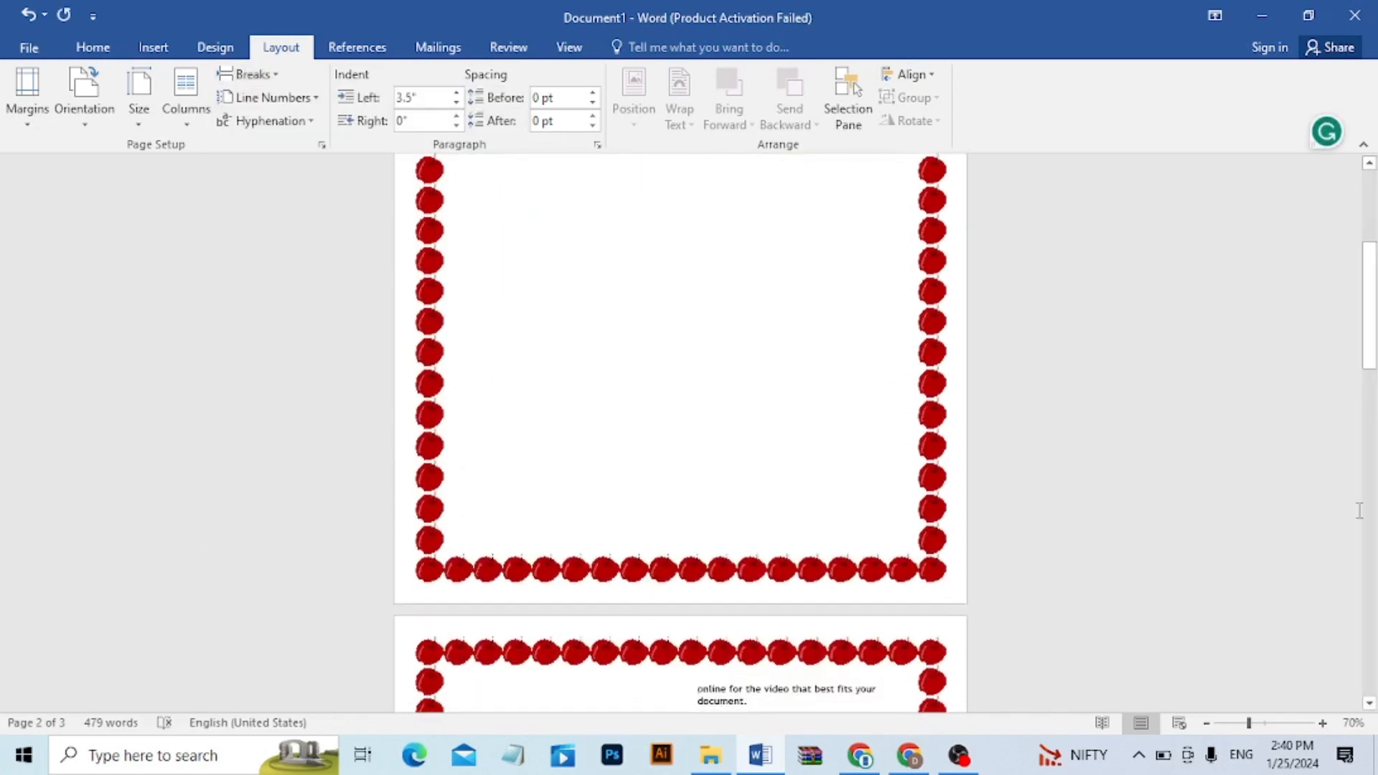
drag(1371, 355, 1370, 425)
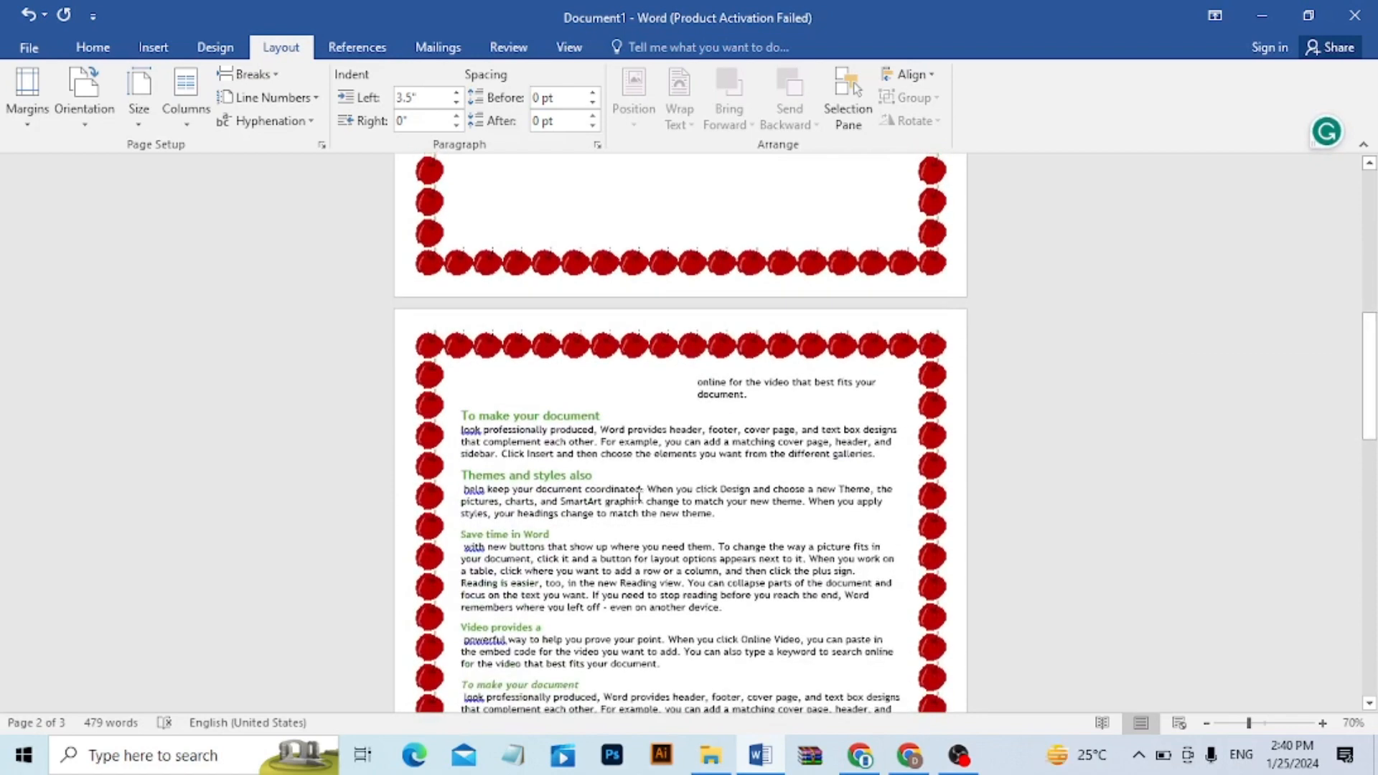
- Give the section starting at "online" a solid dark green box page border, 2¼ pt wide, applied to this section only
click(221, 50)
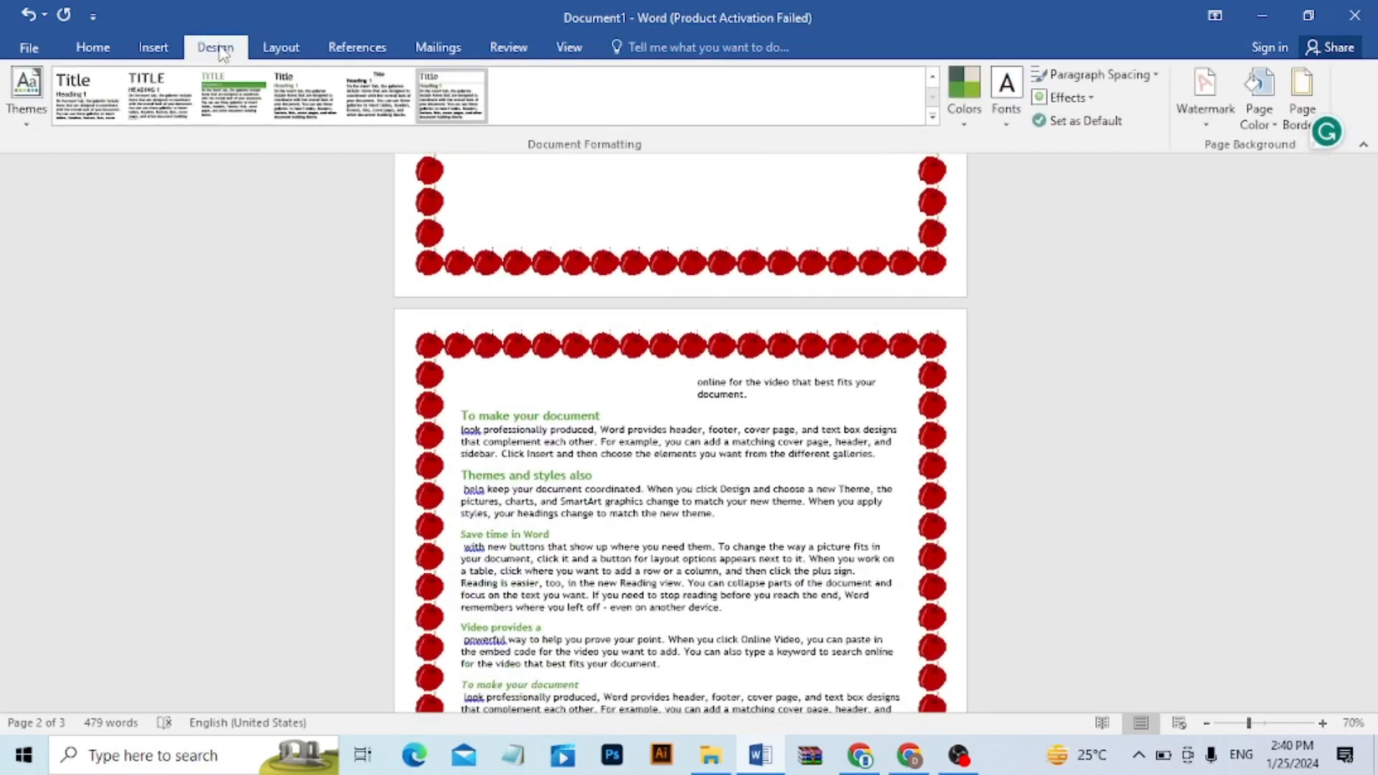
click(1302, 97)
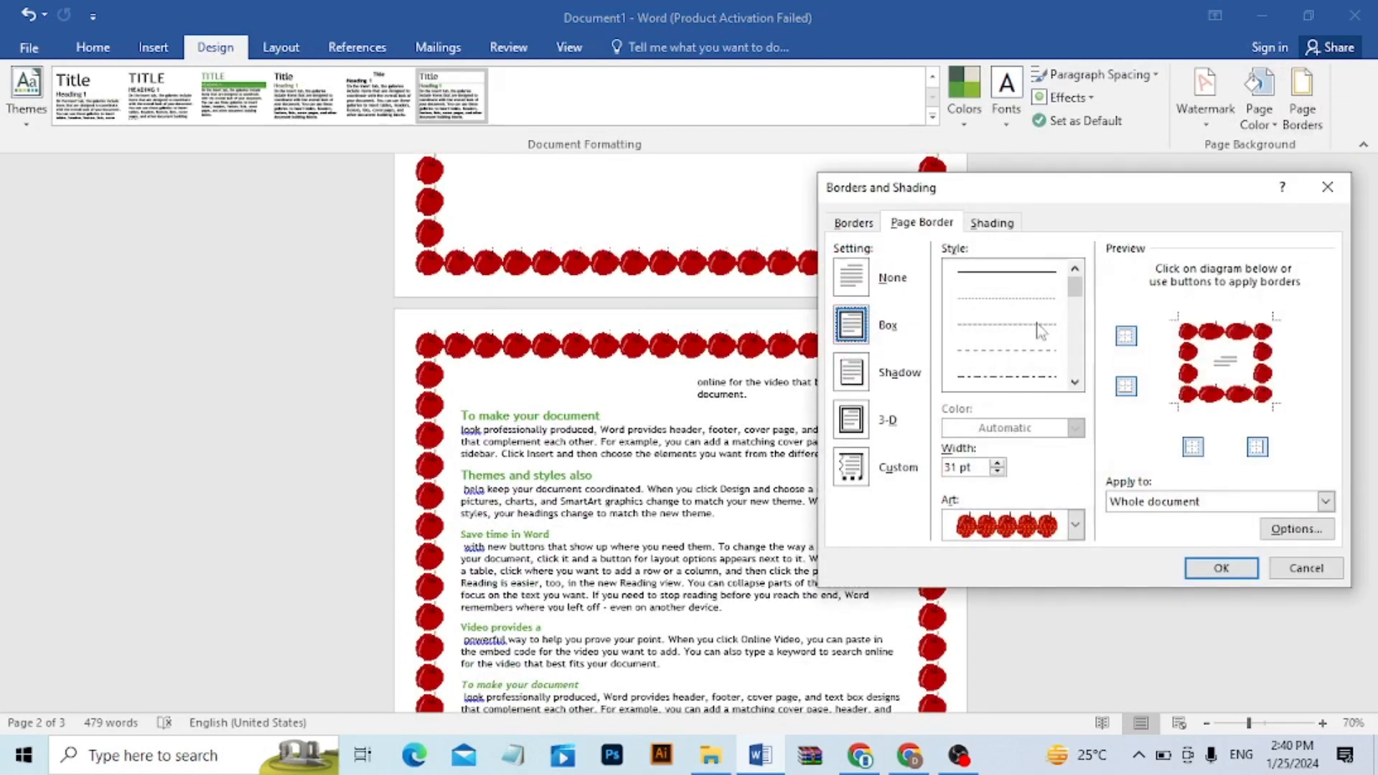
click(1018, 272)
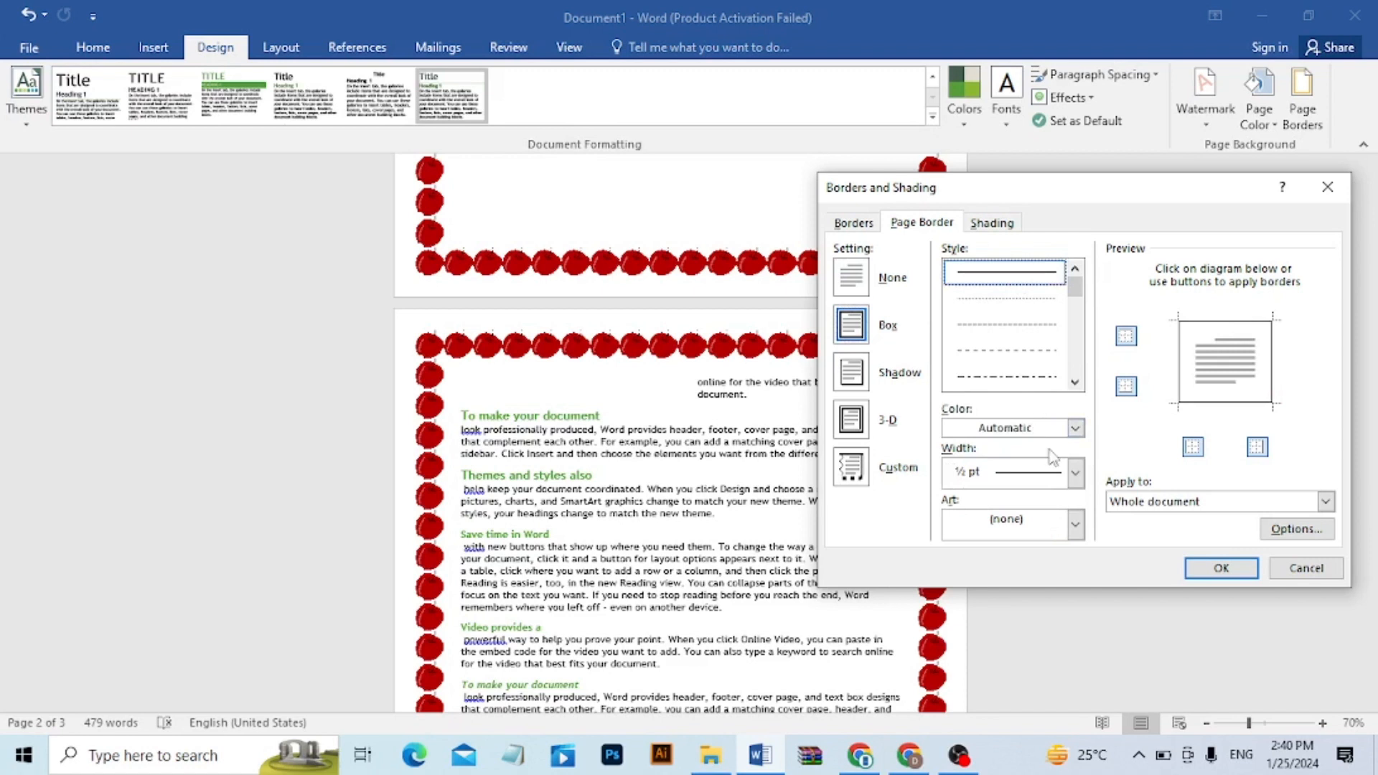
click(1075, 472)
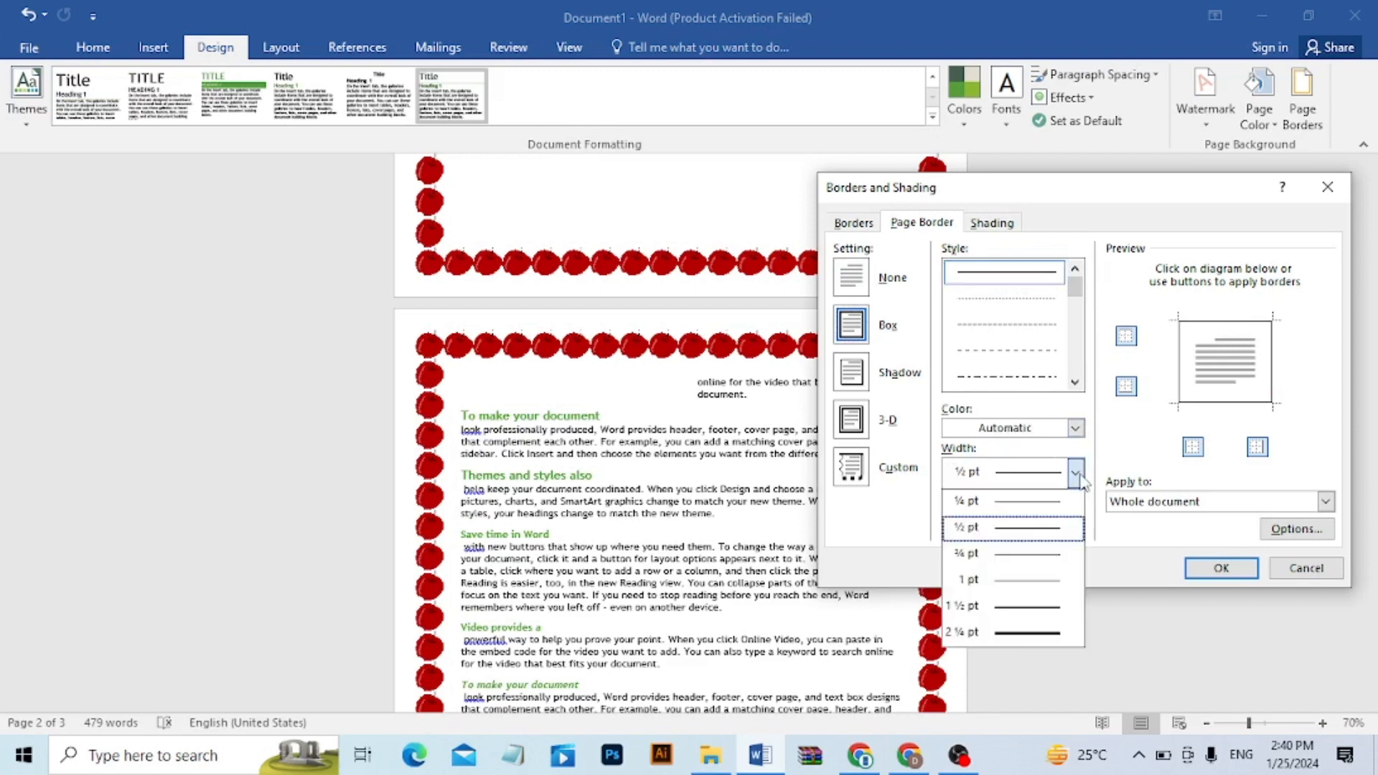
click(1046, 633)
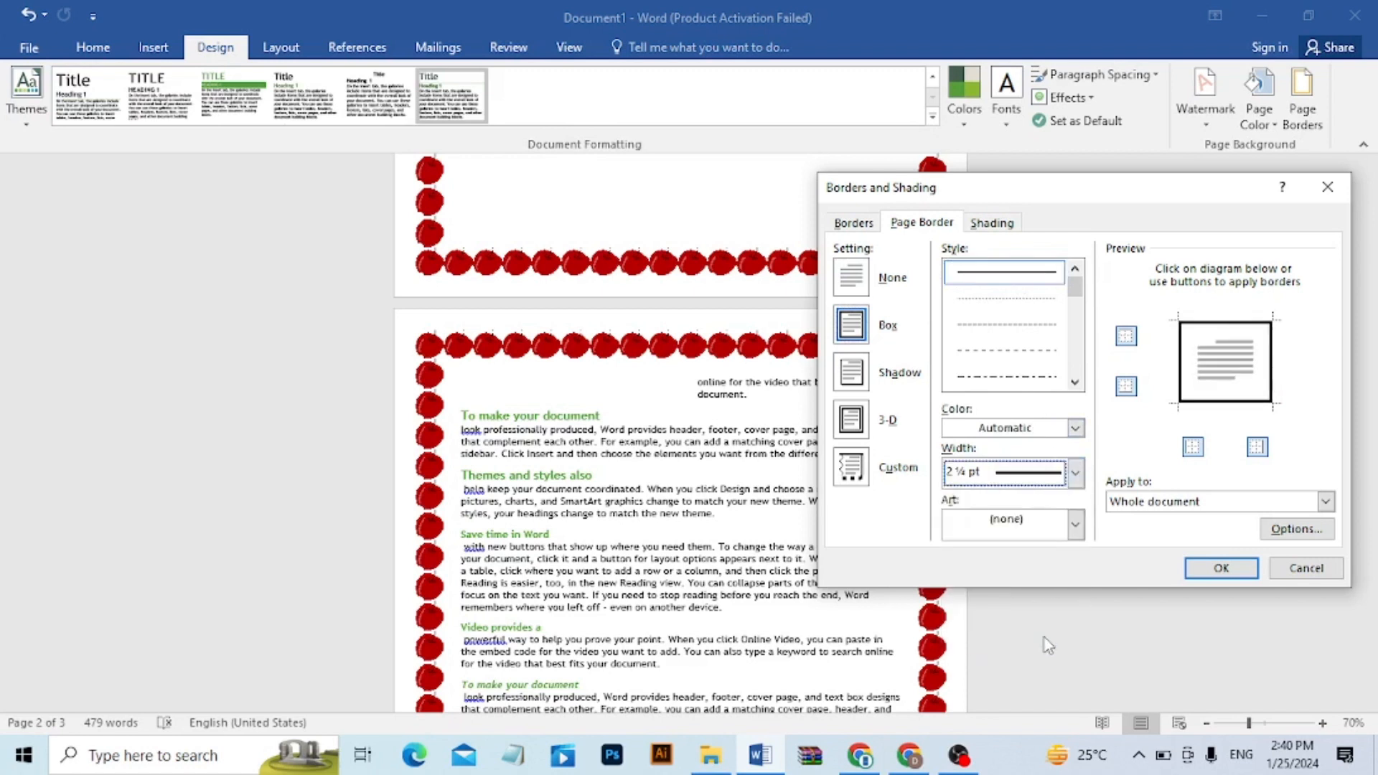
click(1074, 428)
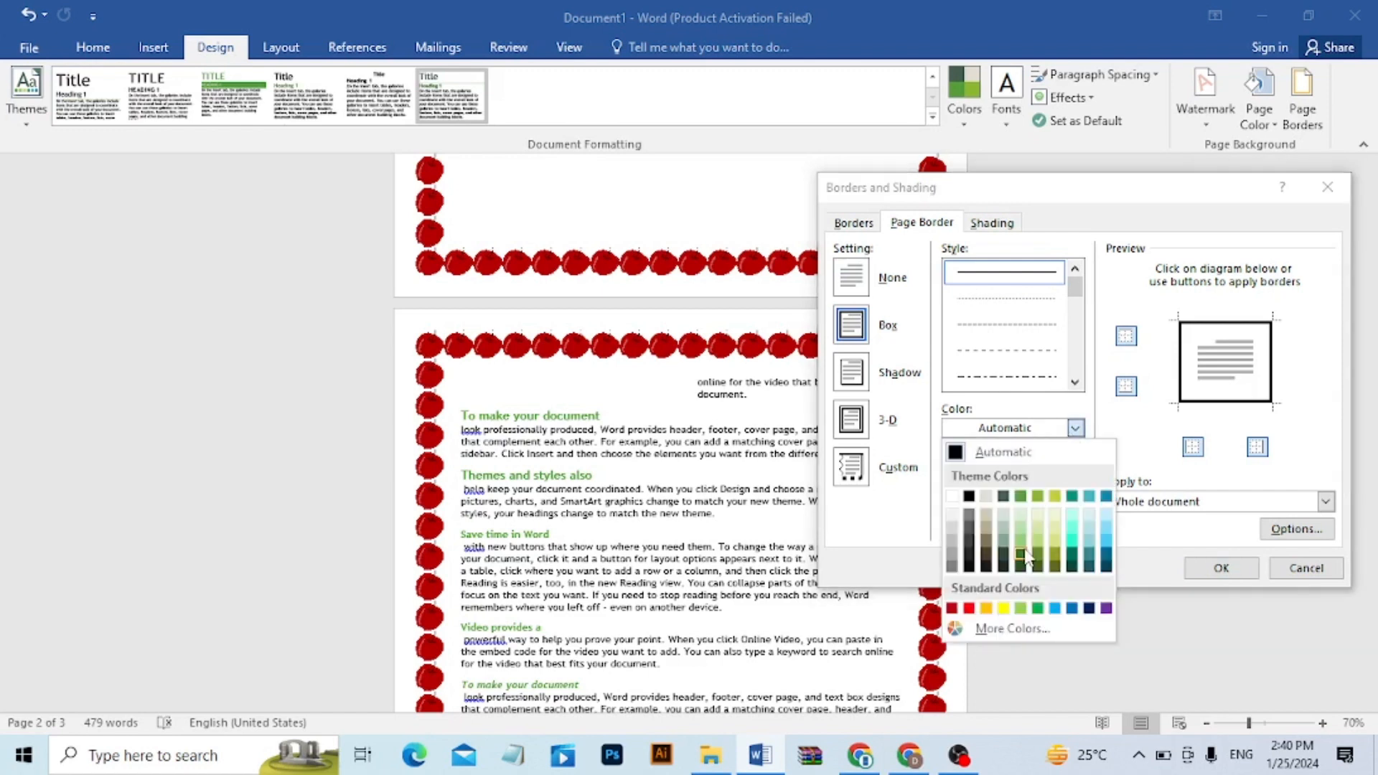
click(1020, 555)
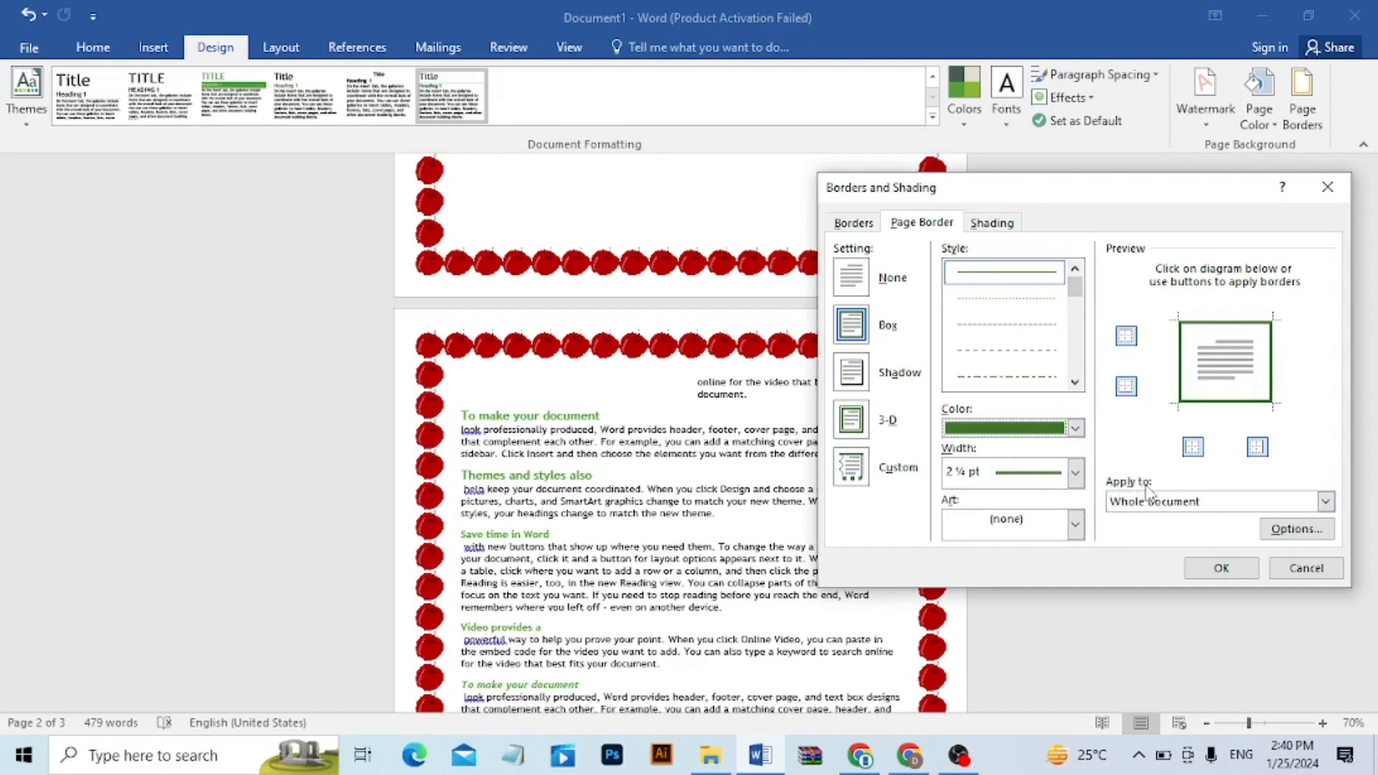
click(1325, 502)
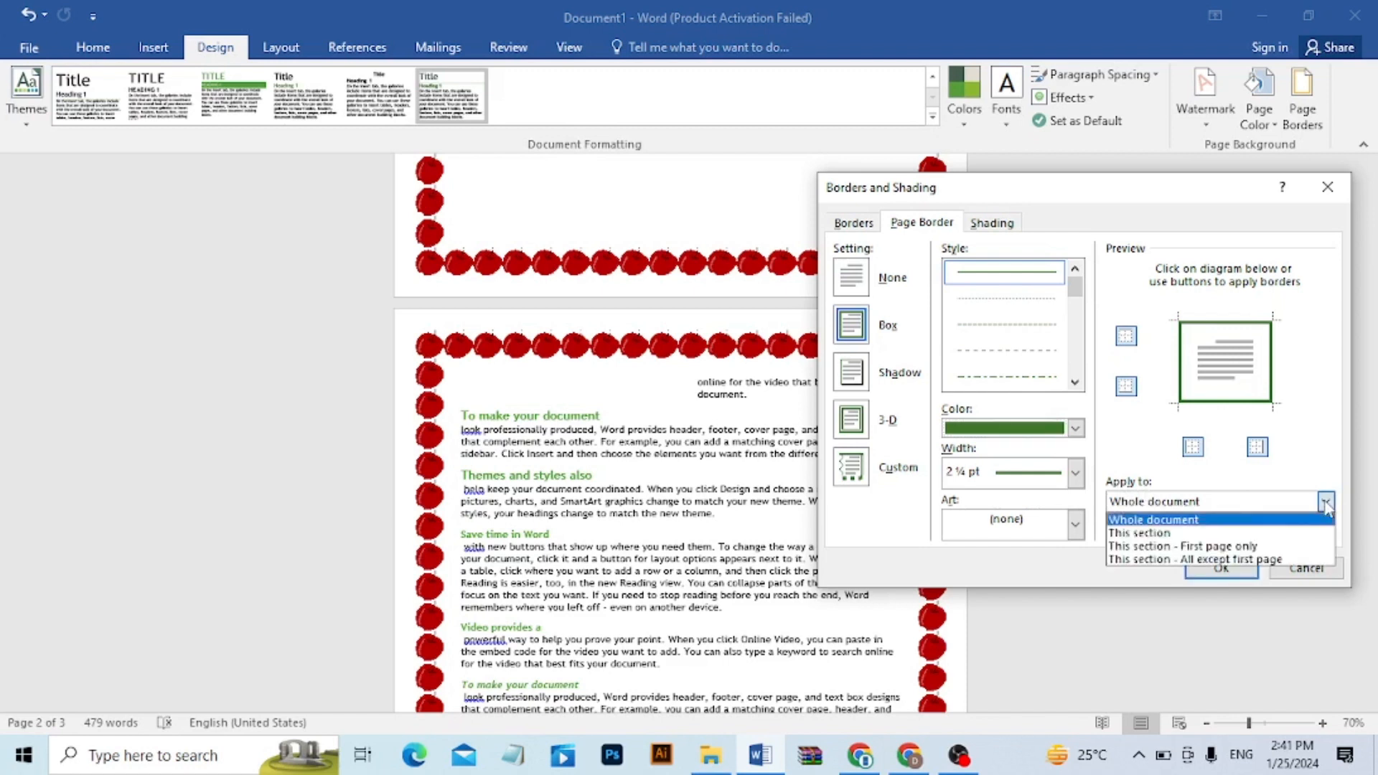
click(1252, 534)
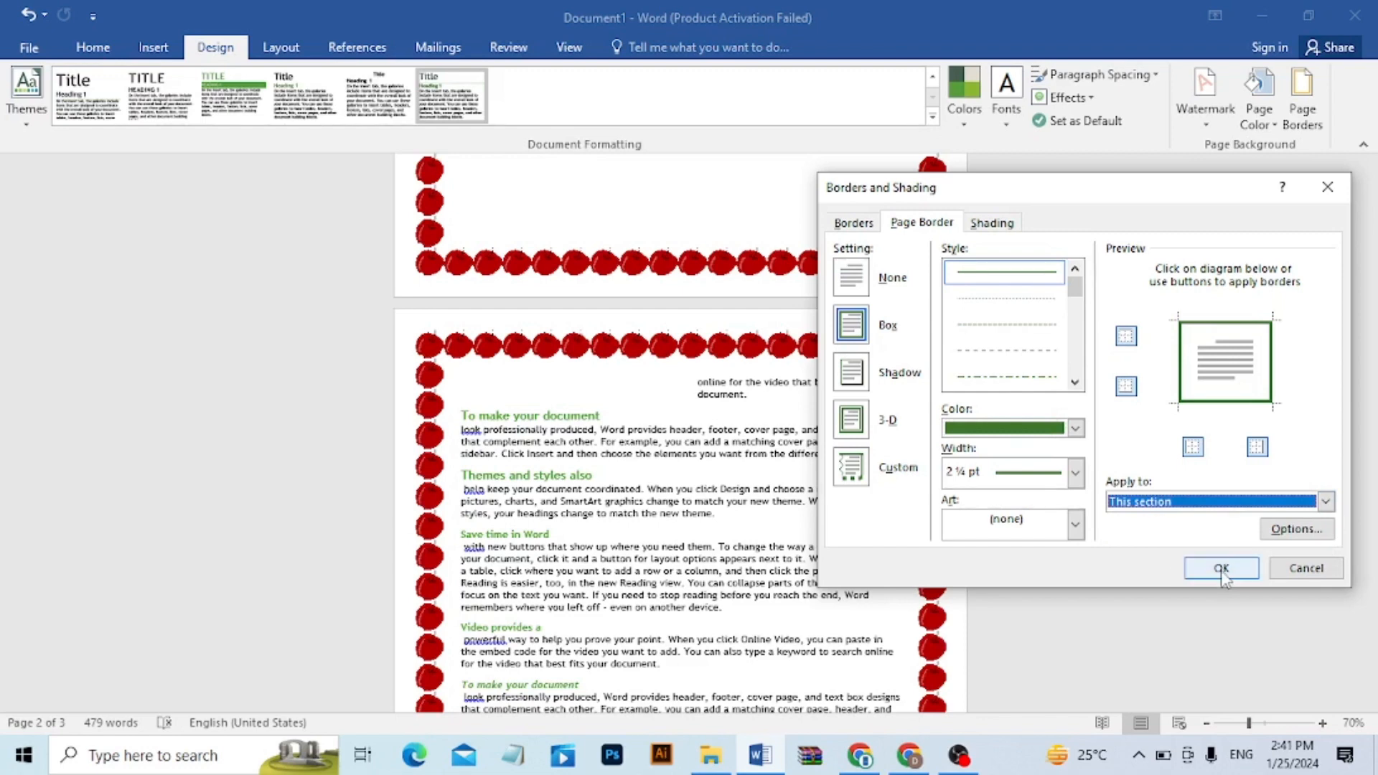
click(1221, 569)
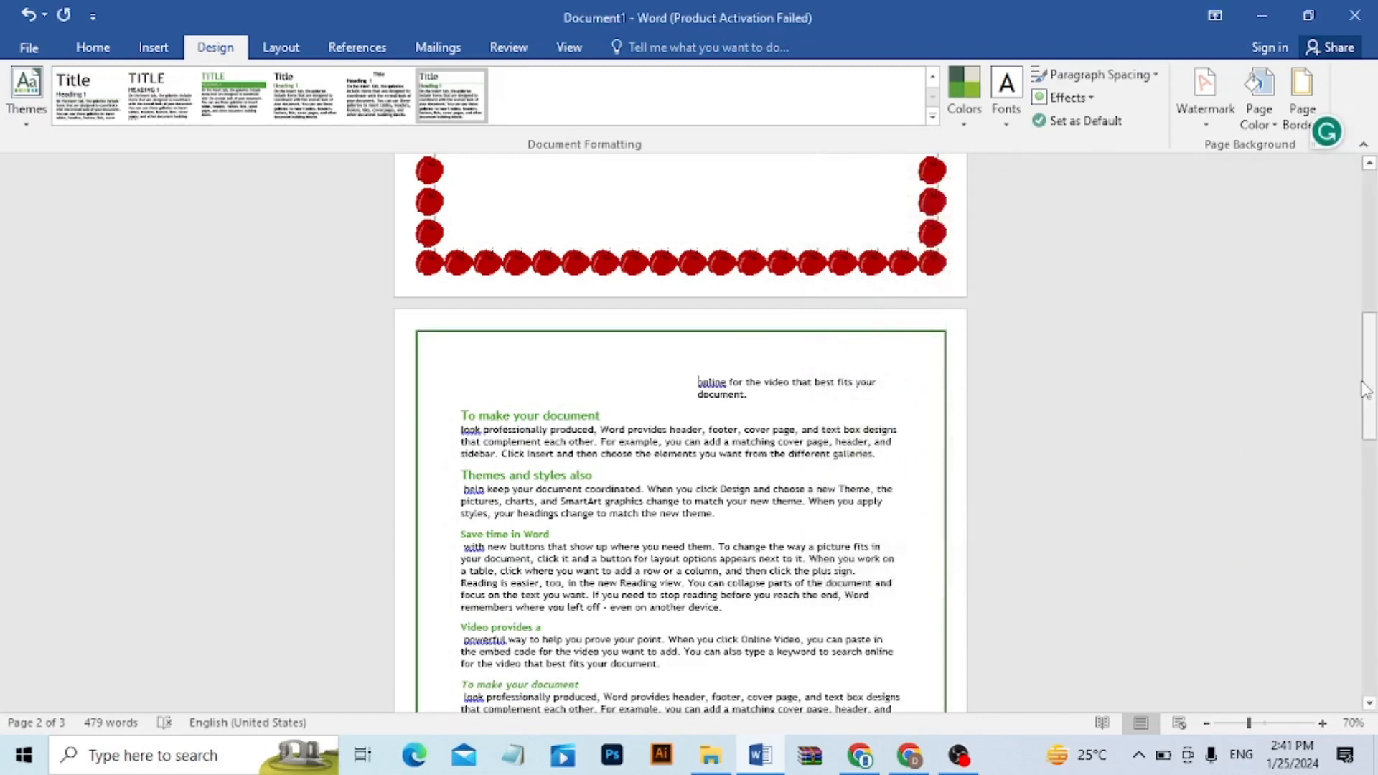
- Insert a Next Page section break after the "Save time in Word with" paragraph, before the "Reading is easier" heading
drag(1365, 389, 1354, 503)
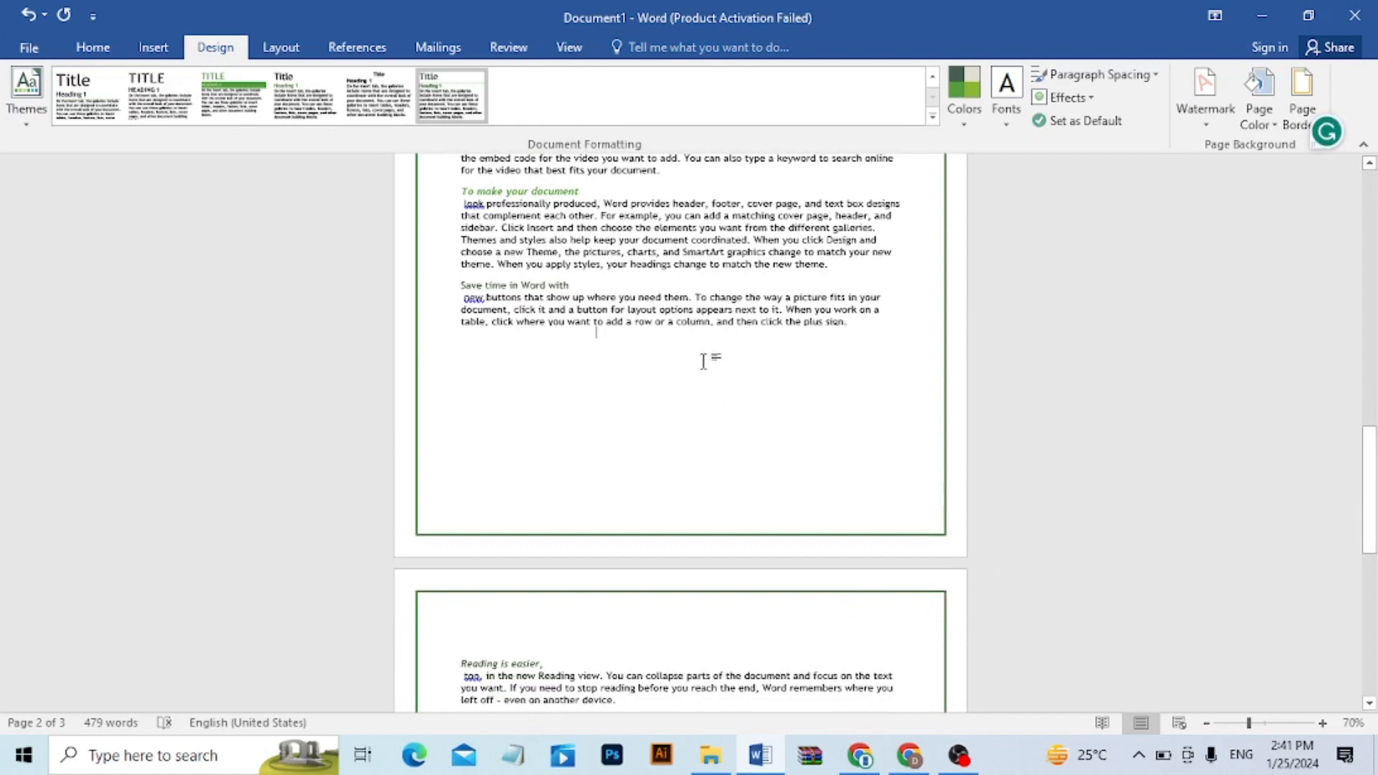
click(281, 47)
click(274, 77)
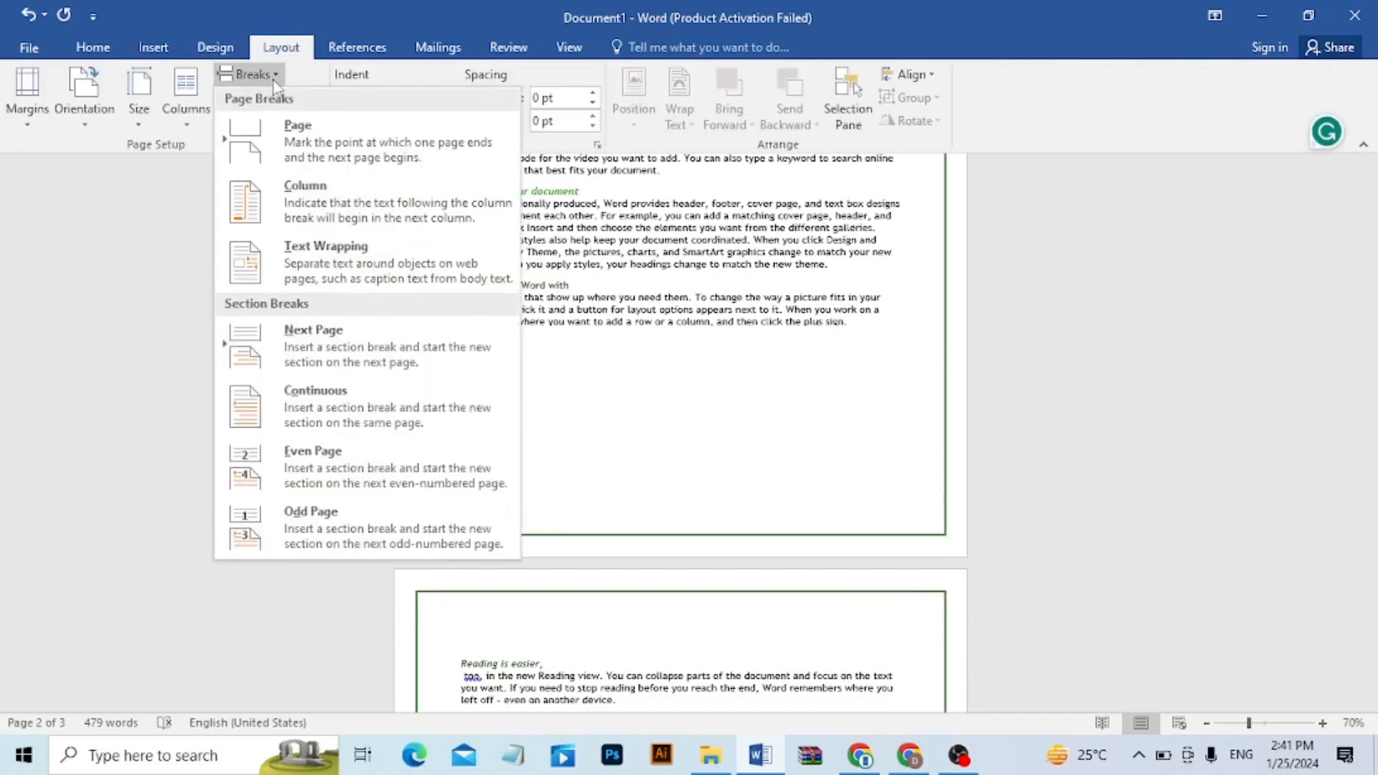
click(307, 324)
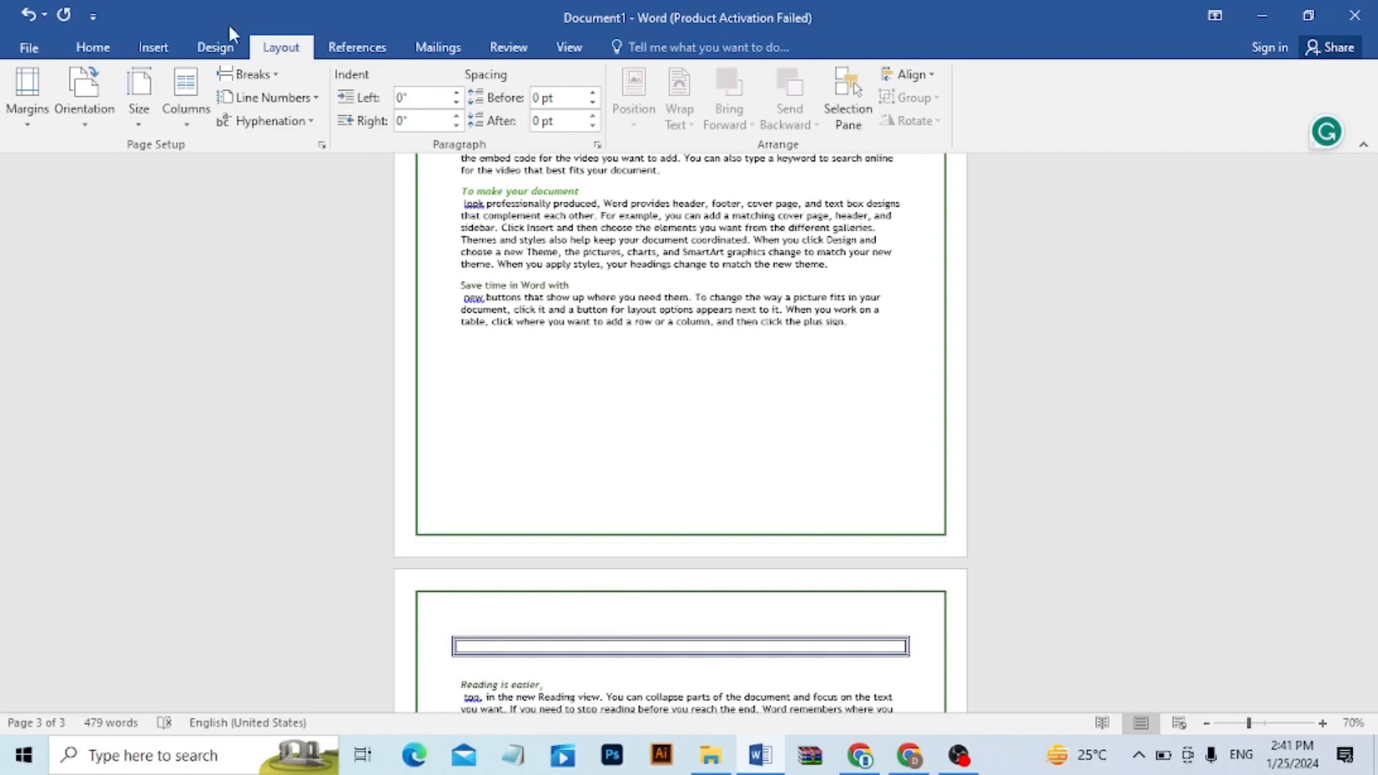
- Change the page border of the last section only to the fine dashed line, third in the list, at ½ pt
click(217, 46)
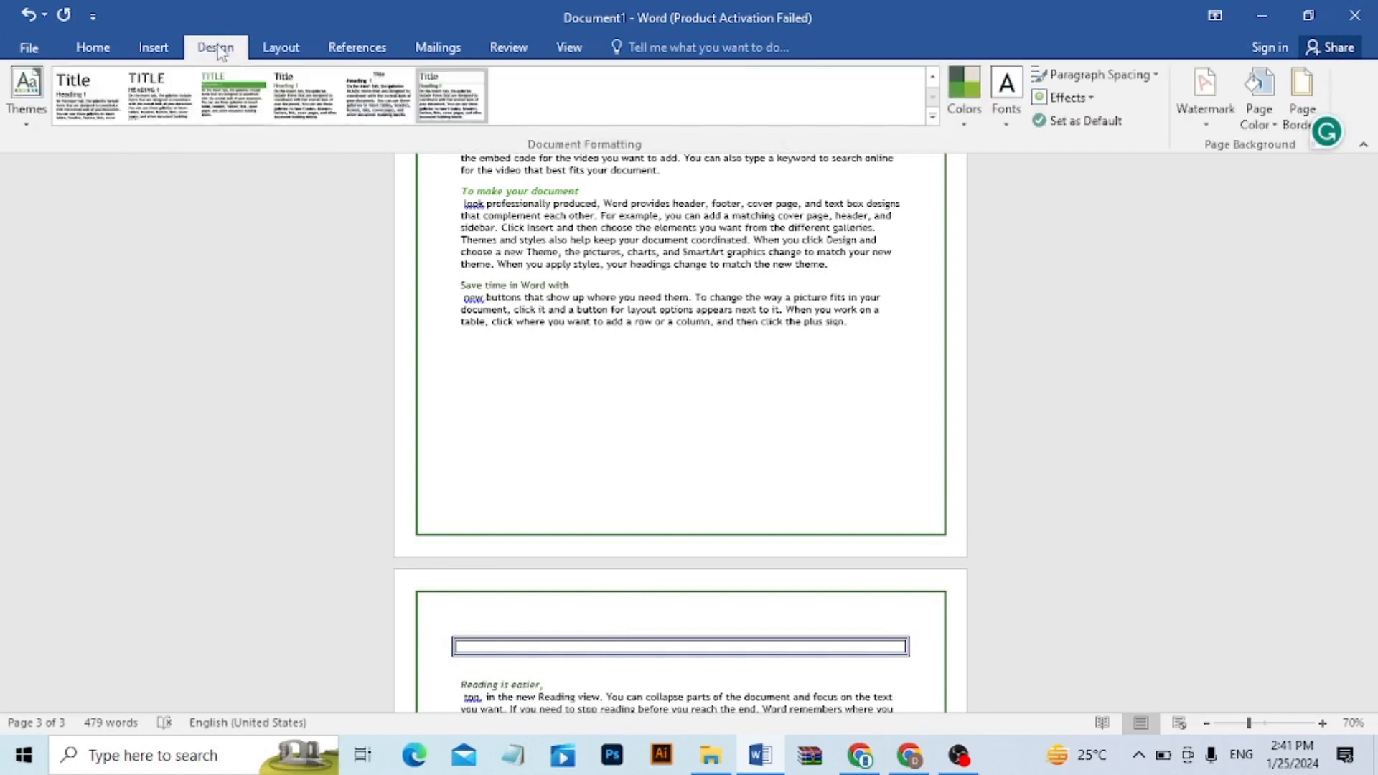
click(1300, 105)
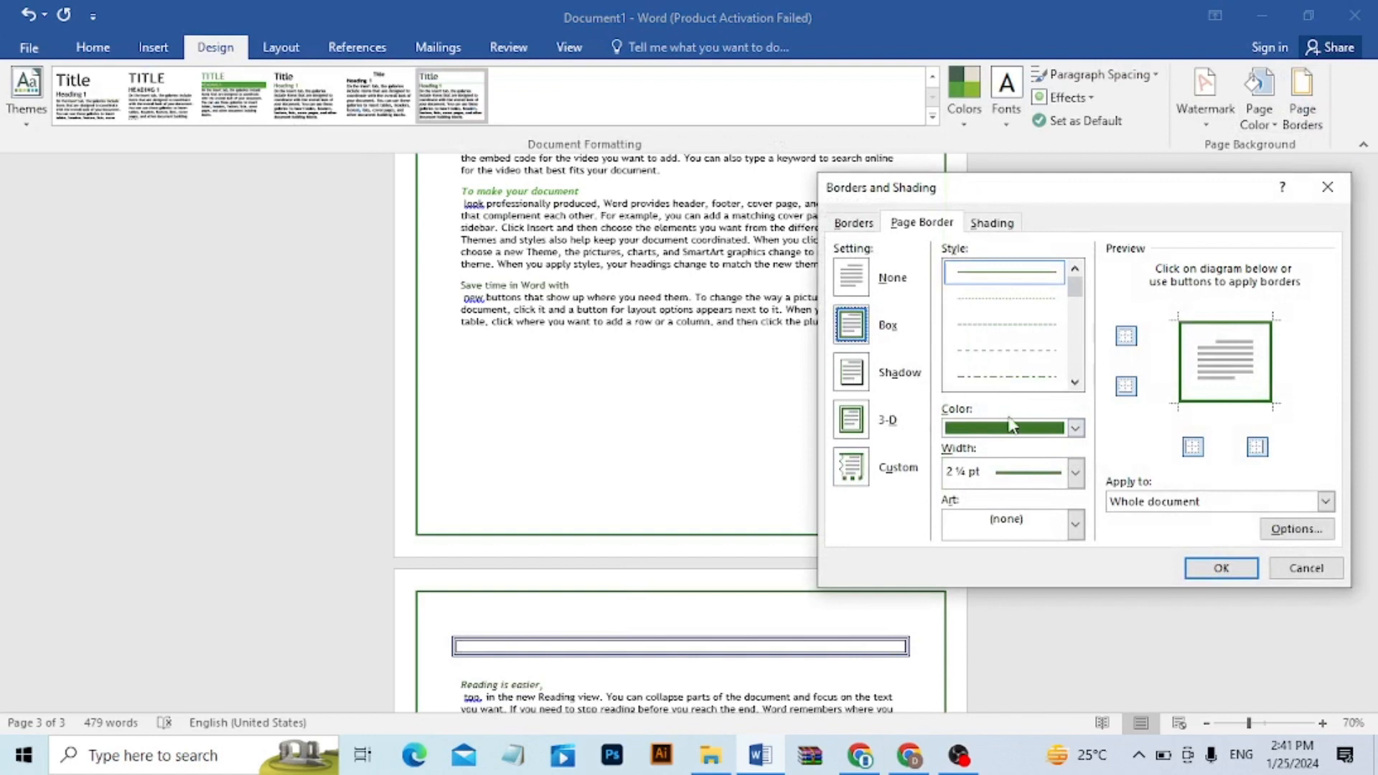
click(1036, 327)
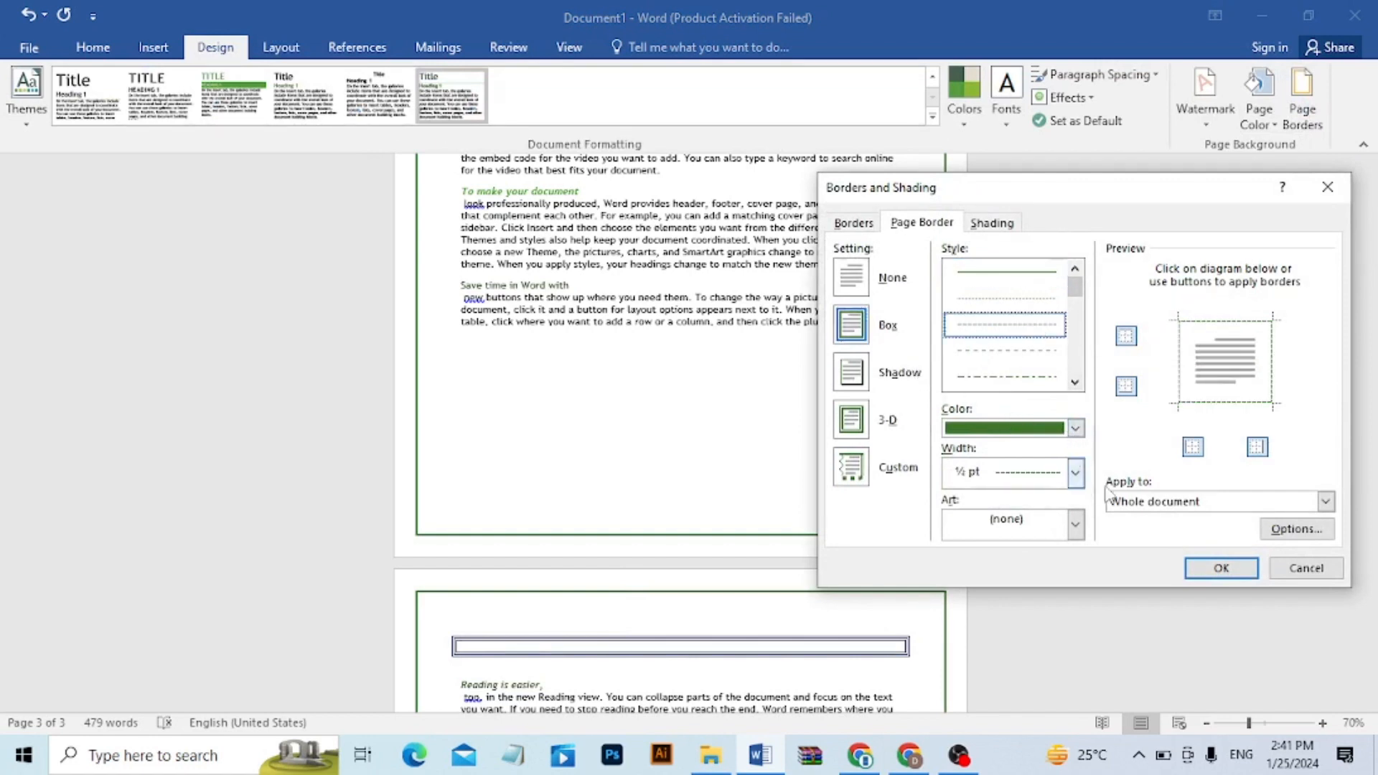
click(1325, 503)
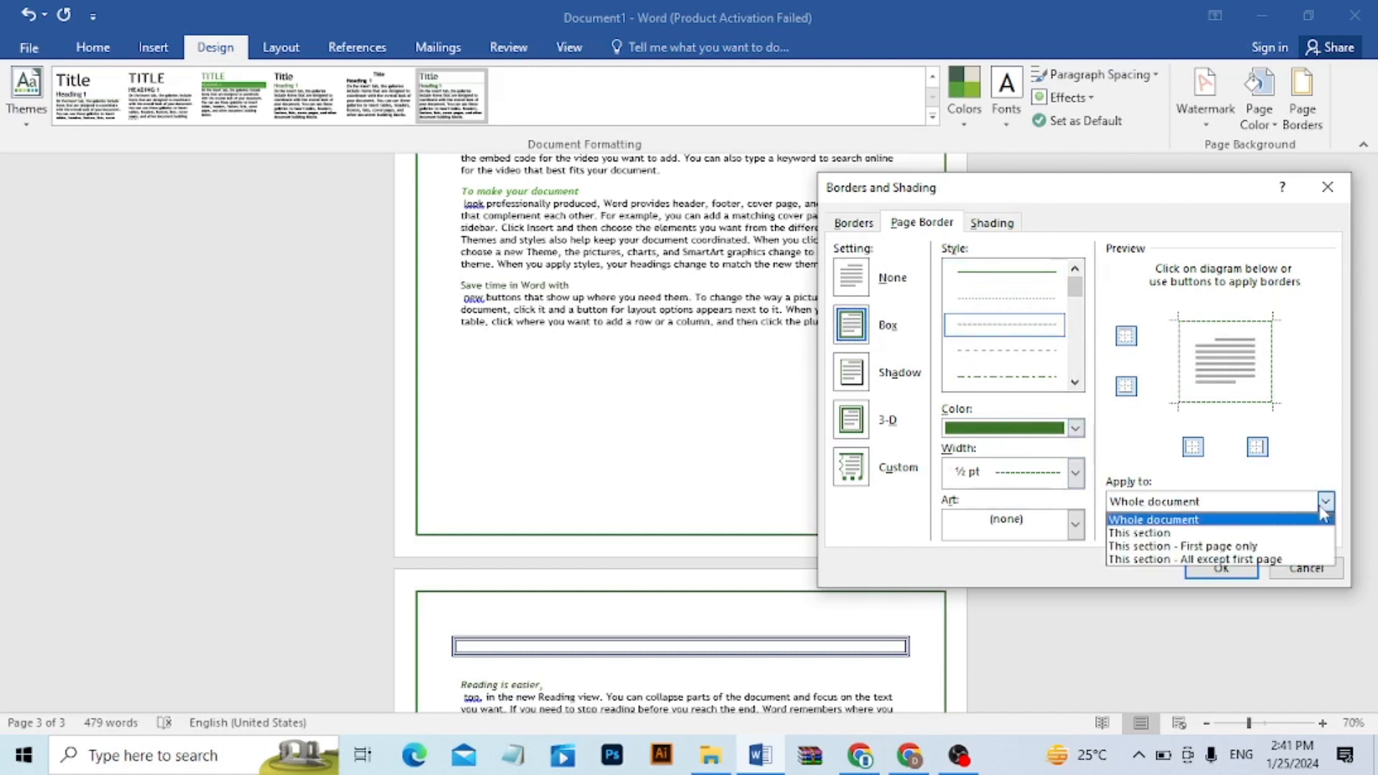
click(1233, 540)
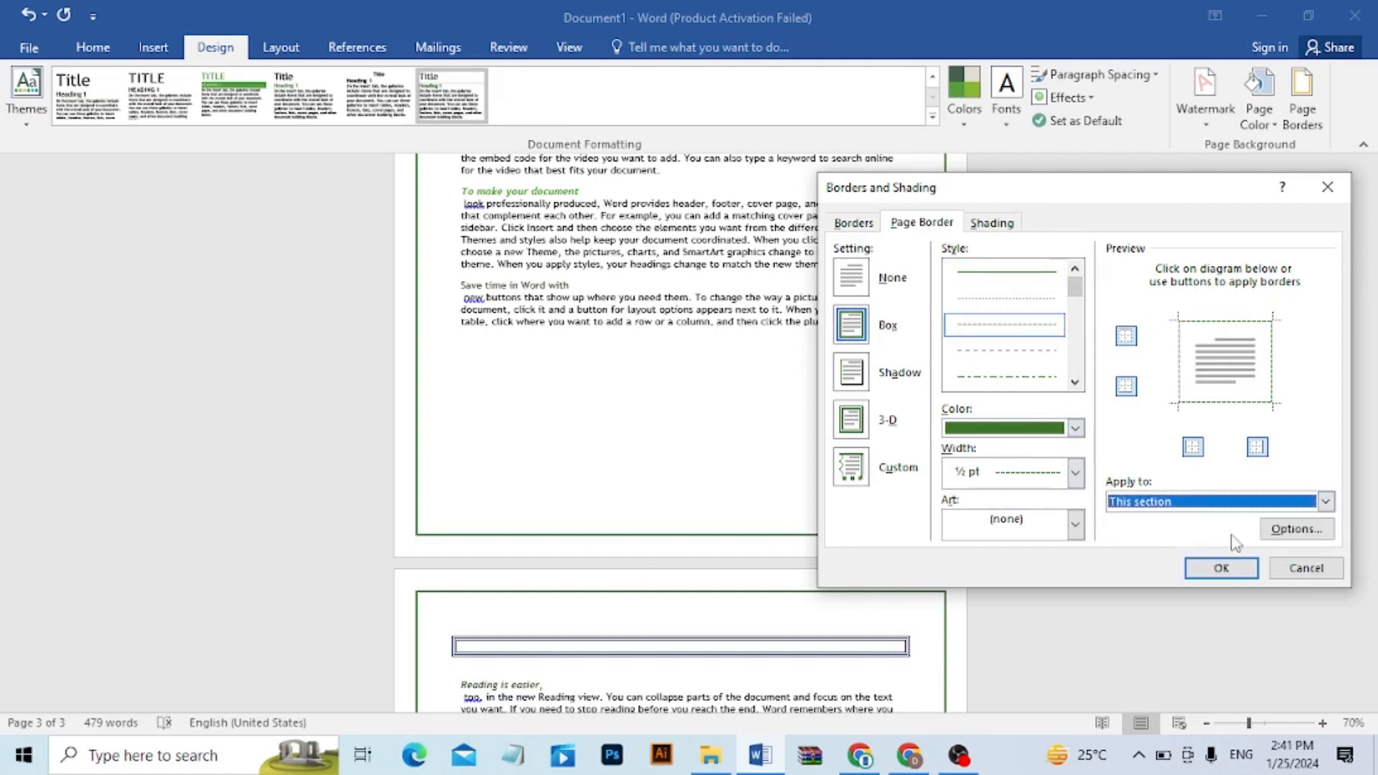
click(1227, 571)
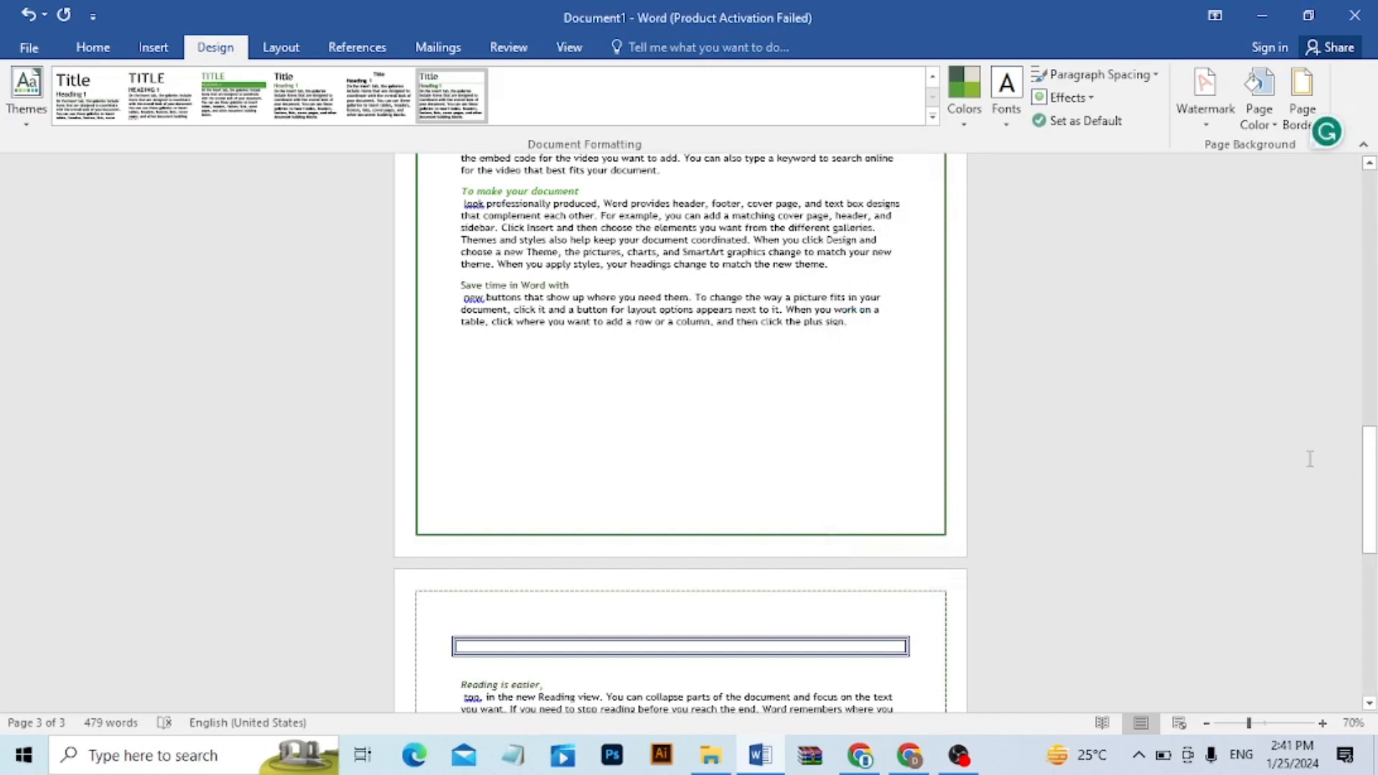
drag(1371, 495, 1371, 269)
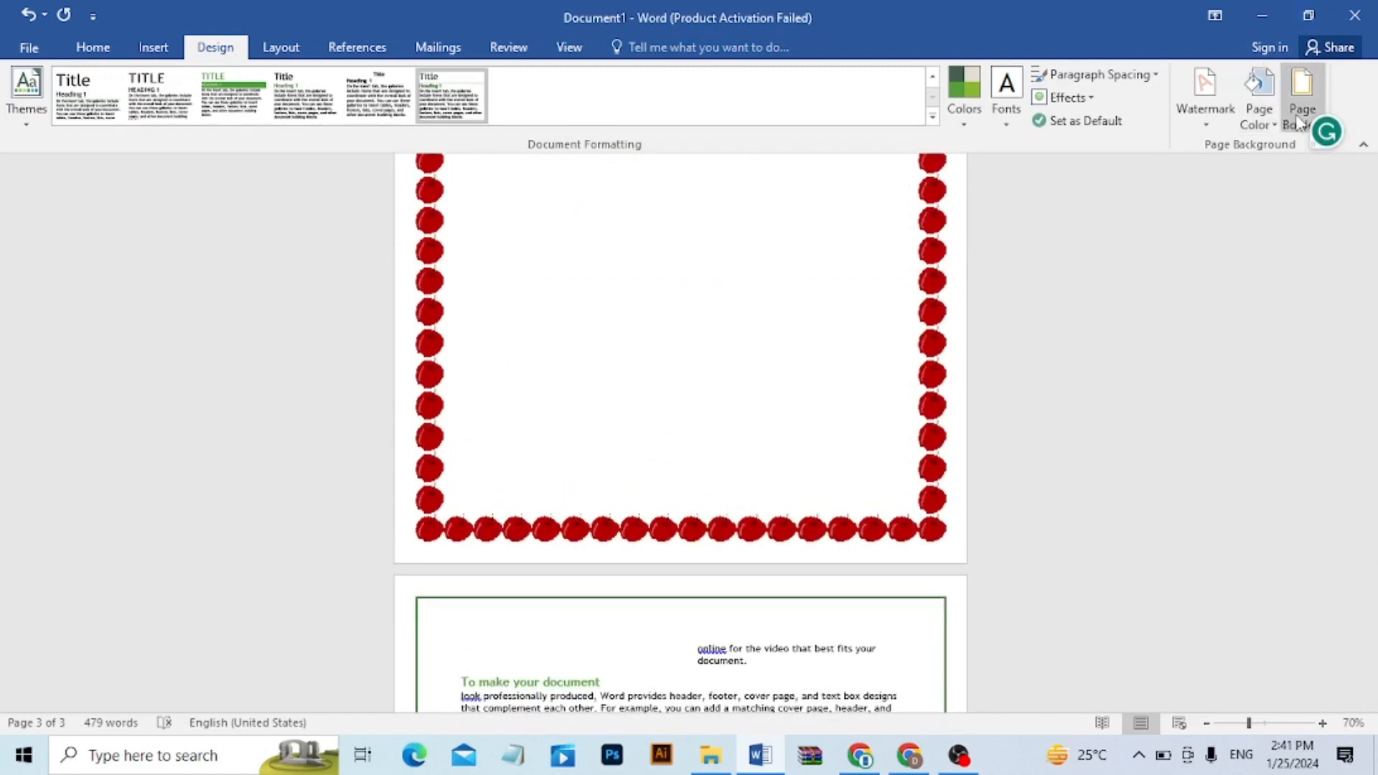